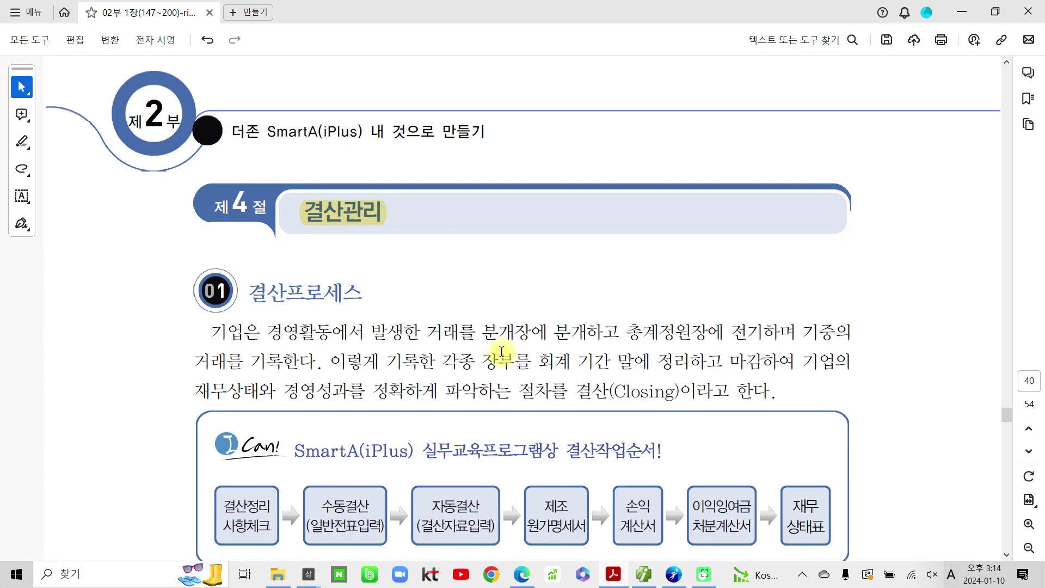
- Highlight the section 01 heading "결산프로세스" in yellow
{"action": "scroll", "coordinate": [502, 351], "scroll_direction": "down", "scroll_amount": 1}
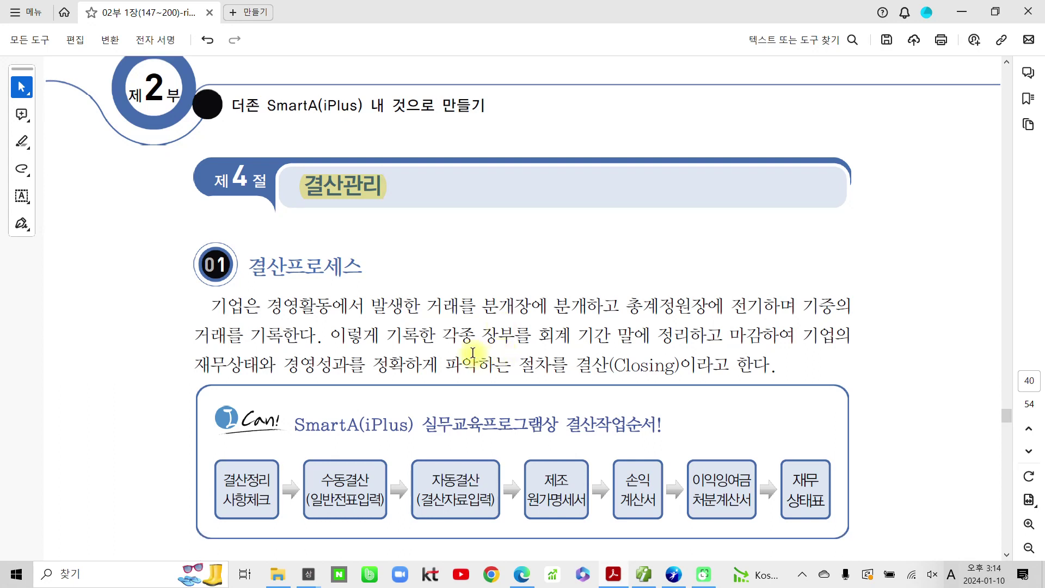
{"action": "scroll", "coordinate": [500, 352], "scroll_direction": "down", "scroll_amount": 5}
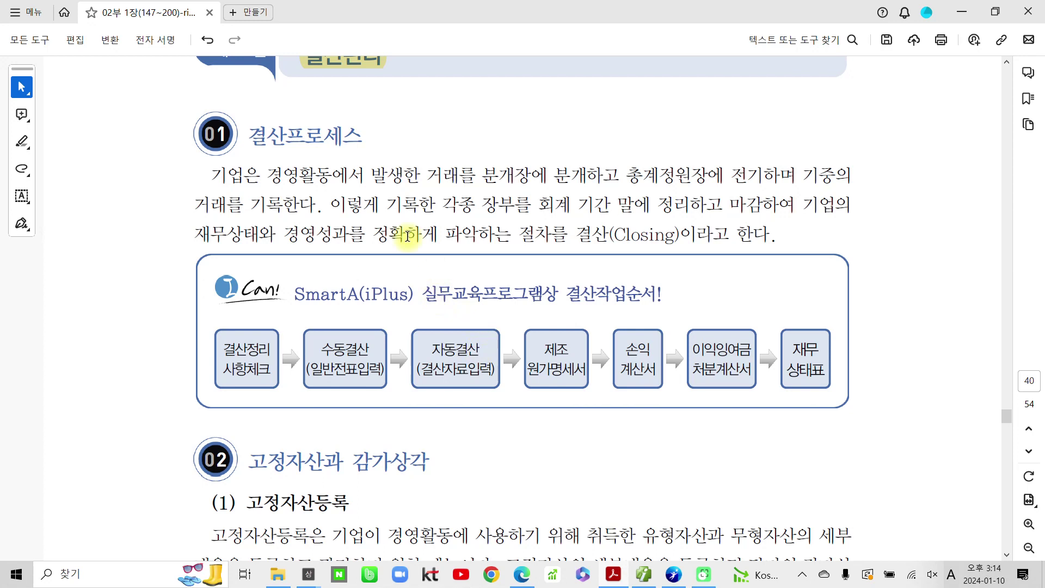
{"action": "left_click_drag", "start_coordinate": [244, 137], "coordinate": [362, 137]}
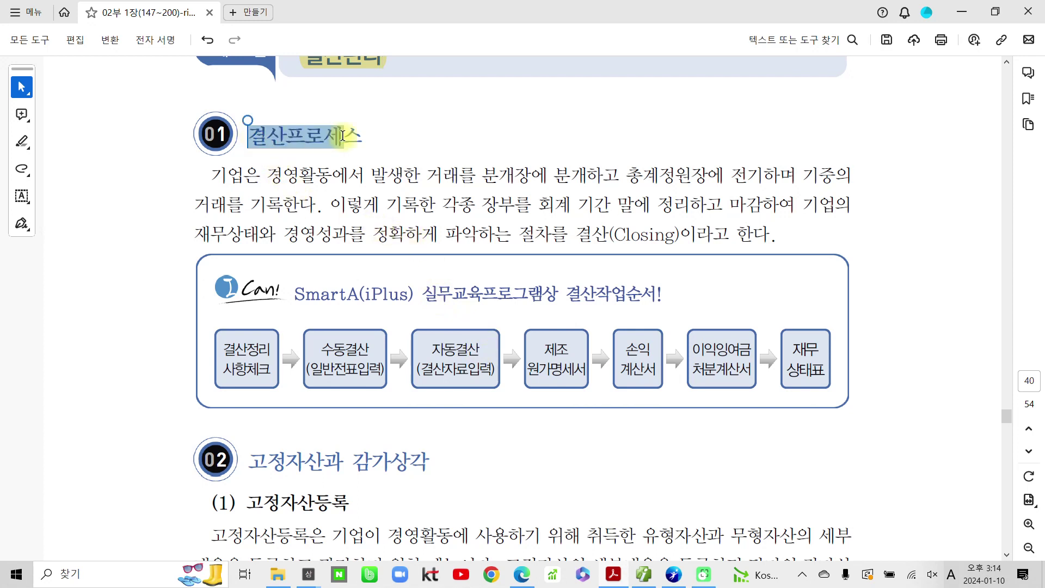
{"action": "left_click", "coordinate": [409, 107]}
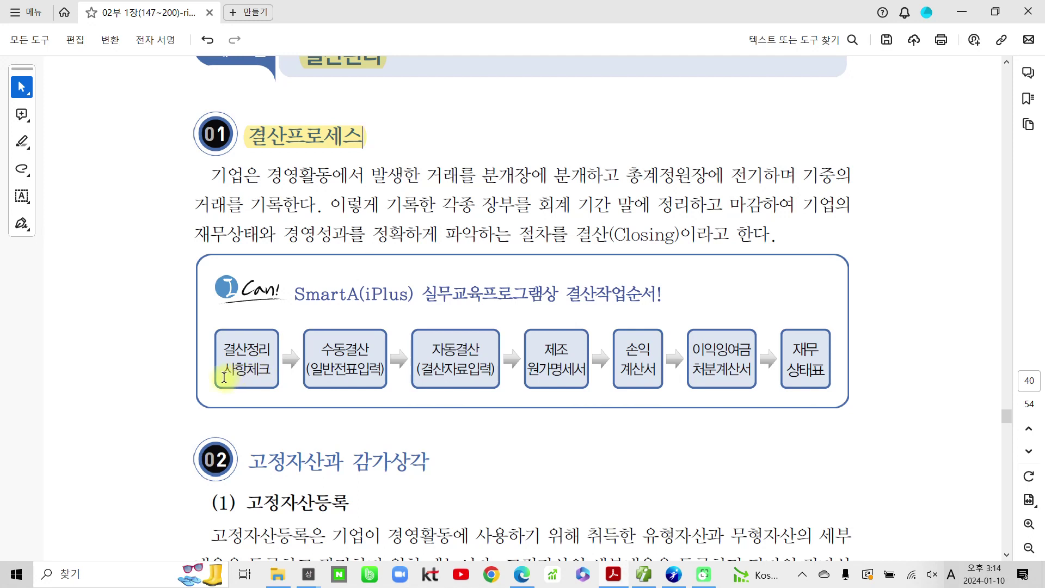
- Box 결산정리사항체크 in the closing flowchart with the screen pen, and check, underline and circle the 수동결산 and 자동결산 steps
{"action": "left_click_drag", "start_coordinate": [191, 333], "coordinate": [281, 395]}
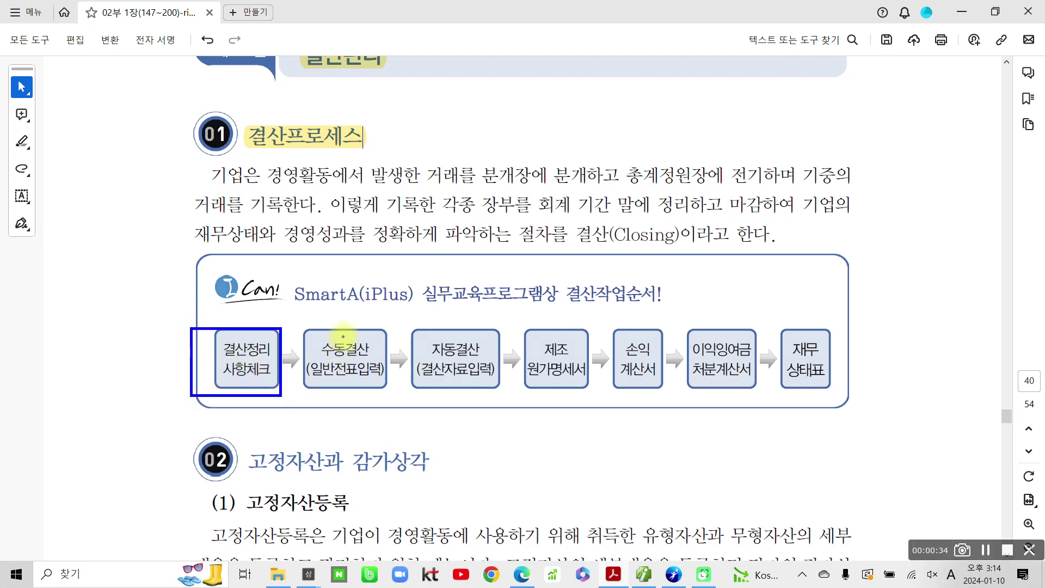
{"action": "mouse_move", "coordinate": [345, 325]}
{"action": "left_mouse_down"}
{"action": "mouse_move", "coordinate": [348, 336]}
{"action": "mouse_move", "coordinate": [366, 325]}
{"action": "left_mouse_up"}
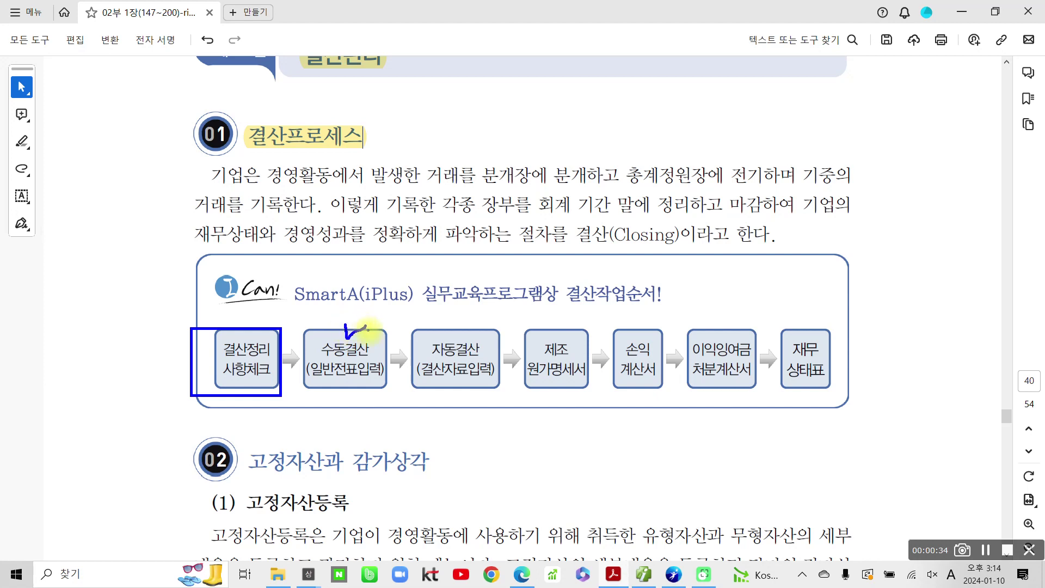
{"action": "mouse_move", "coordinate": [459, 320]}
{"action": "left_mouse_down"}
{"action": "mouse_move", "coordinate": [460, 337]}
{"action": "mouse_move", "coordinate": [475, 325]}
{"action": "left_mouse_up"}
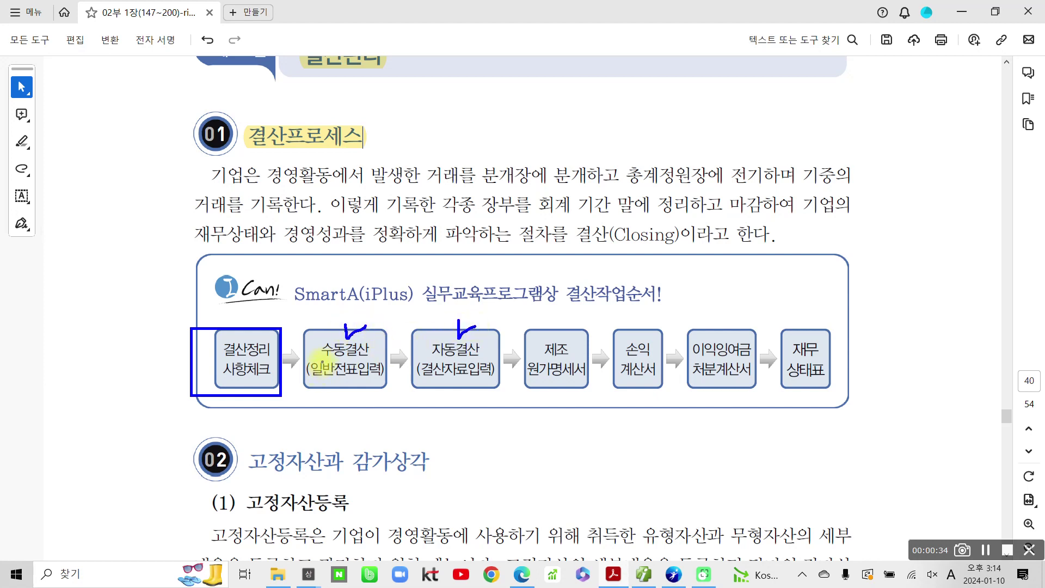
{"action": "left_click_drag", "start_coordinate": [312, 380], "coordinate": [380, 375]}
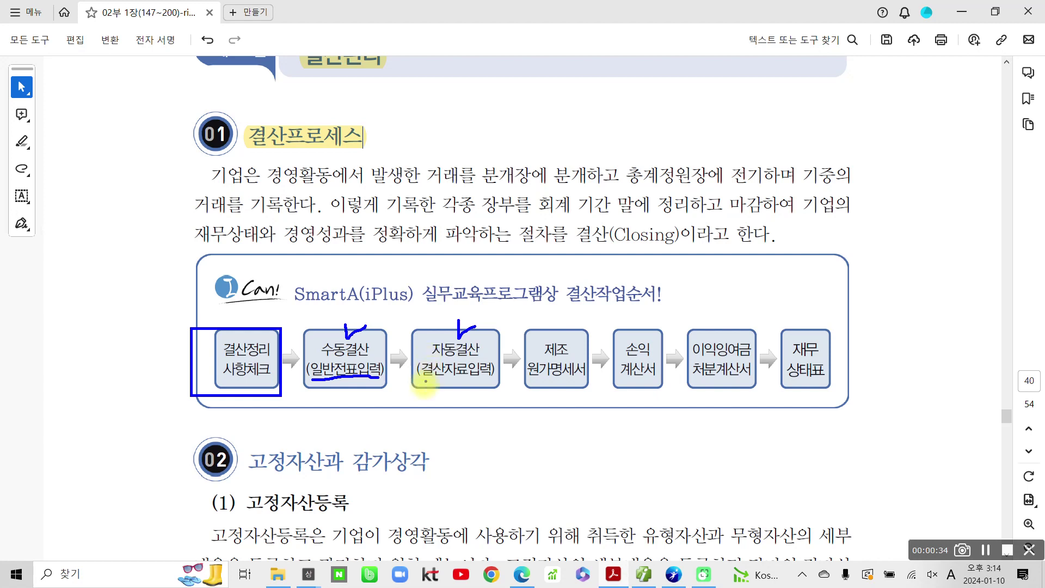
{"action": "left_click_drag", "start_coordinate": [423, 380], "coordinate": [492, 380]}
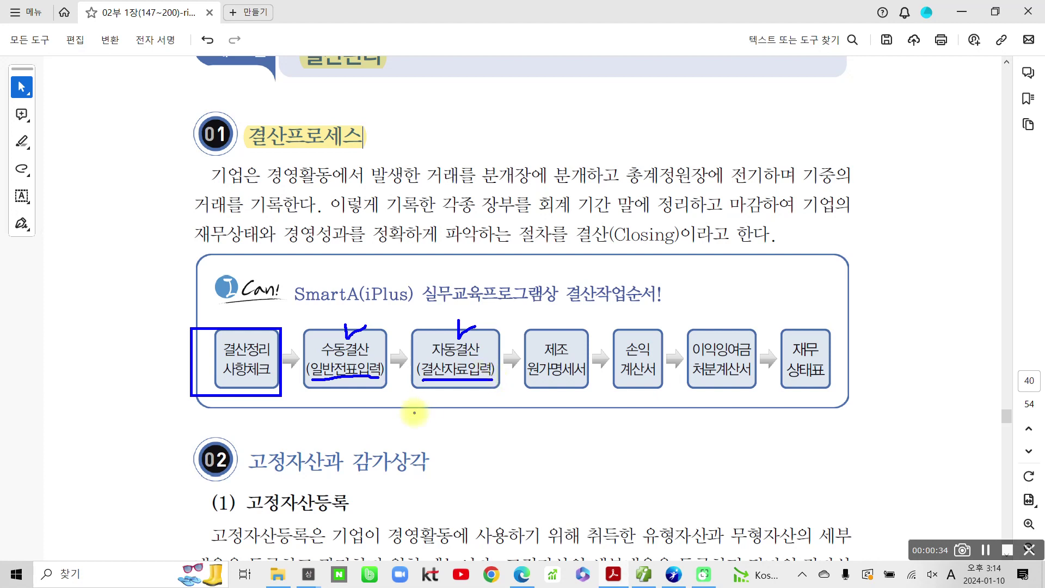
{"action": "mouse_move", "coordinate": [419, 424]}
{"action": "left_mouse_down"}
{"action": "mouse_move", "coordinate": [317, 406]}
{"action": "mouse_move", "coordinate": [472, 447]}
{"action": "left_mouse_up"}
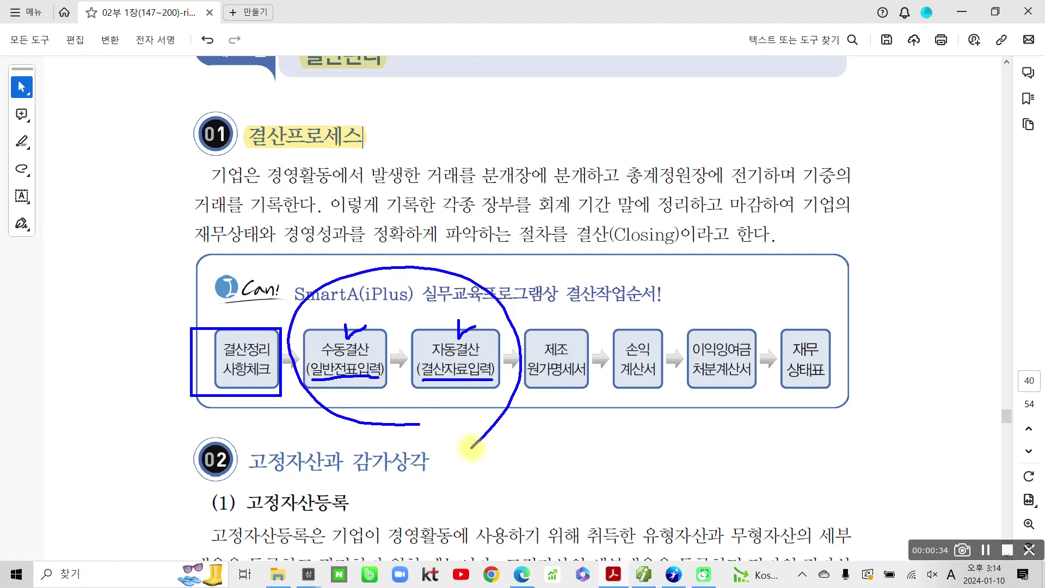
- Draw checkmarks above 제조원가명세서, 손익계산서, 이익잉여금처분계산서 and 재무상태표, and clear all pen marks from the screen
{"action": "left_click_drag", "start_coordinate": [563, 298], "coordinate": [603, 297]}
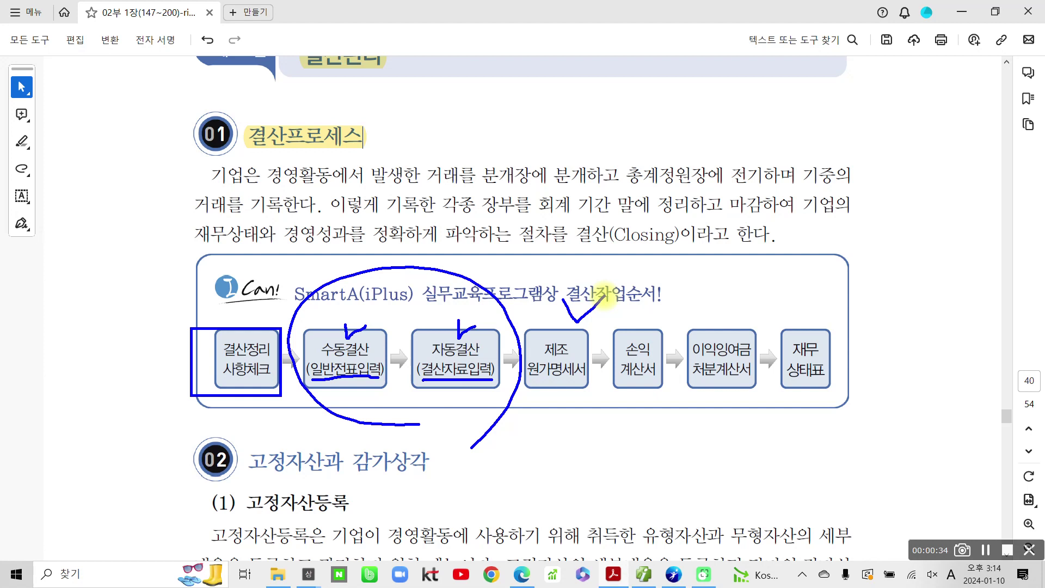
{"action": "left_click_drag", "start_coordinate": [632, 306], "coordinate": [677, 300]}
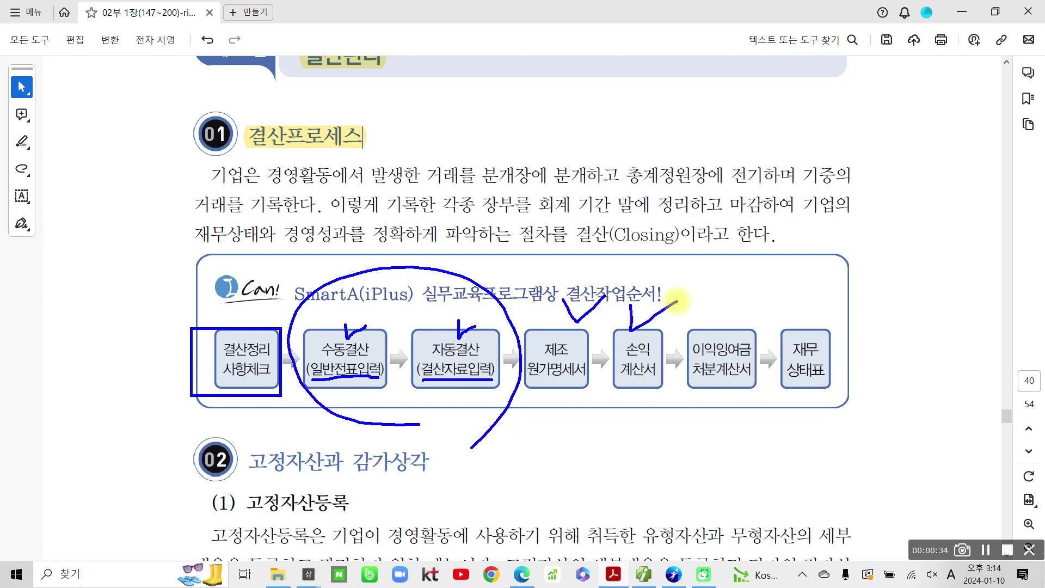
{"action": "left_click_drag", "start_coordinate": [718, 298], "coordinate": [759, 288]}
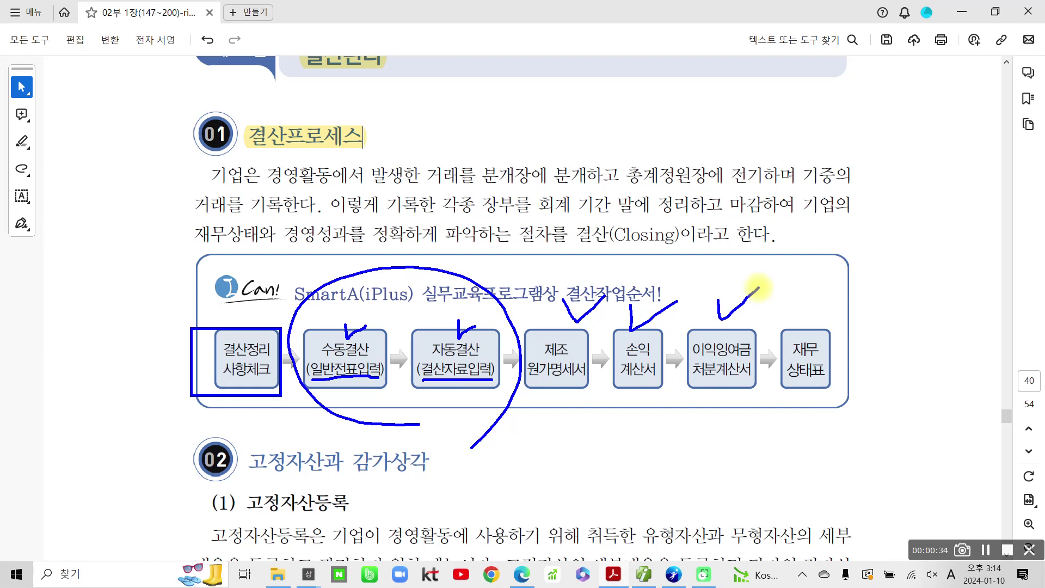
{"action": "left_click_drag", "start_coordinate": [758, 287], "coordinate": [760, 287]}
{"action": "left_click_drag", "start_coordinate": [810, 296], "coordinate": [848, 291]}
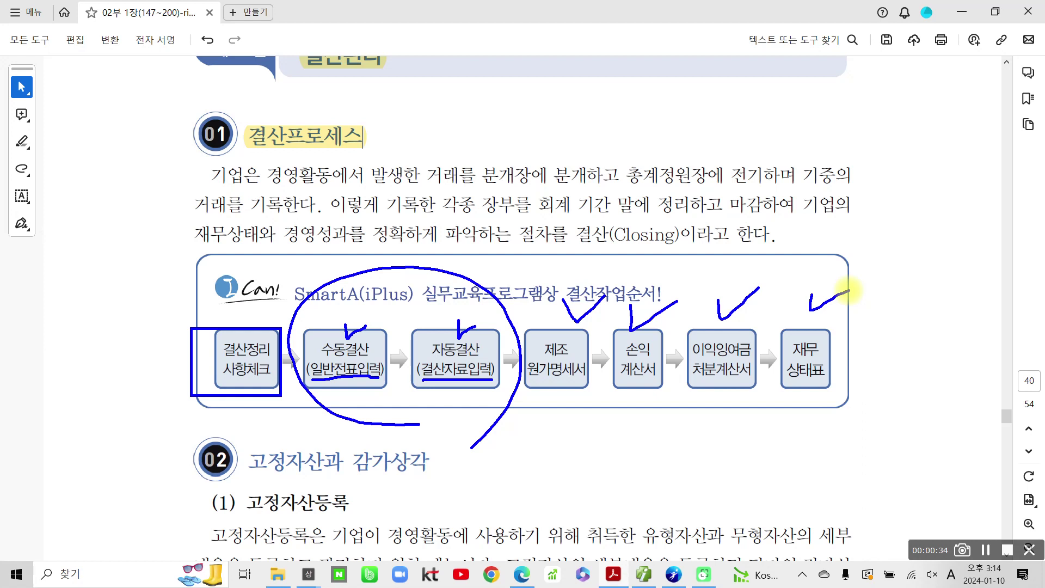
{"action": "key", "text": "Escape"}
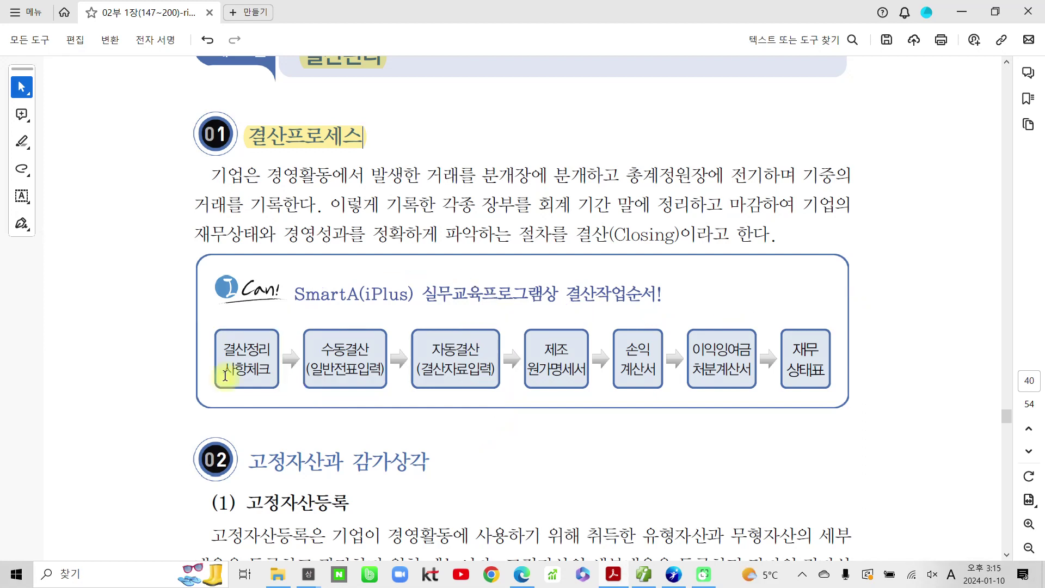
- Highlight the section 02 heading "고정자산과 감가상각" and its subheading "고정자산등록" in yellow
{"action": "scroll", "coordinate": [147, 347], "scroll_direction": "down", "scroll_amount": 6}
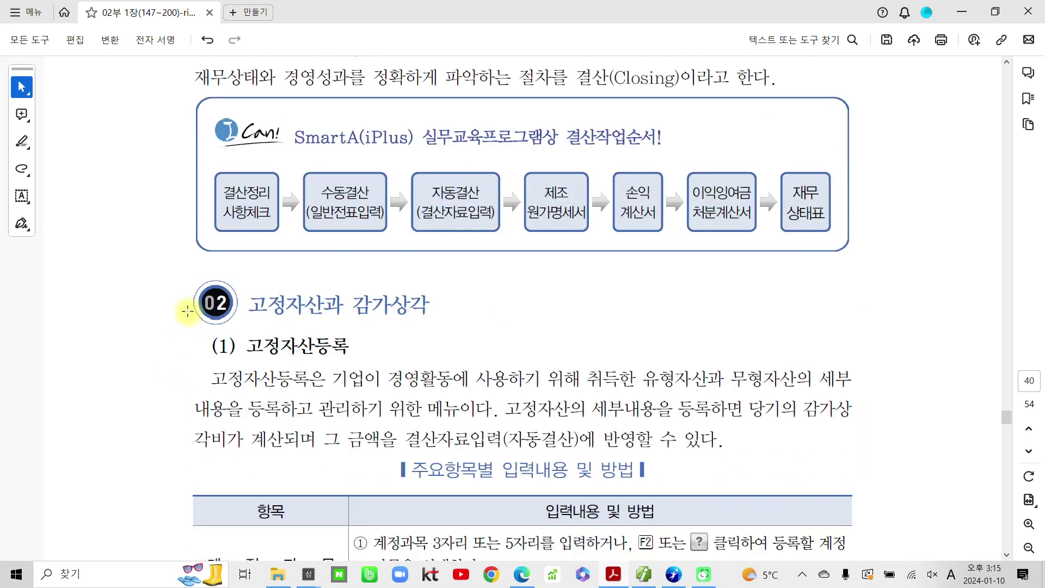
{"action": "left_click_drag", "start_coordinate": [254, 314], "coordinate": [429, 309]}
{"action": "left_click", "coordinate": [452, 280]}
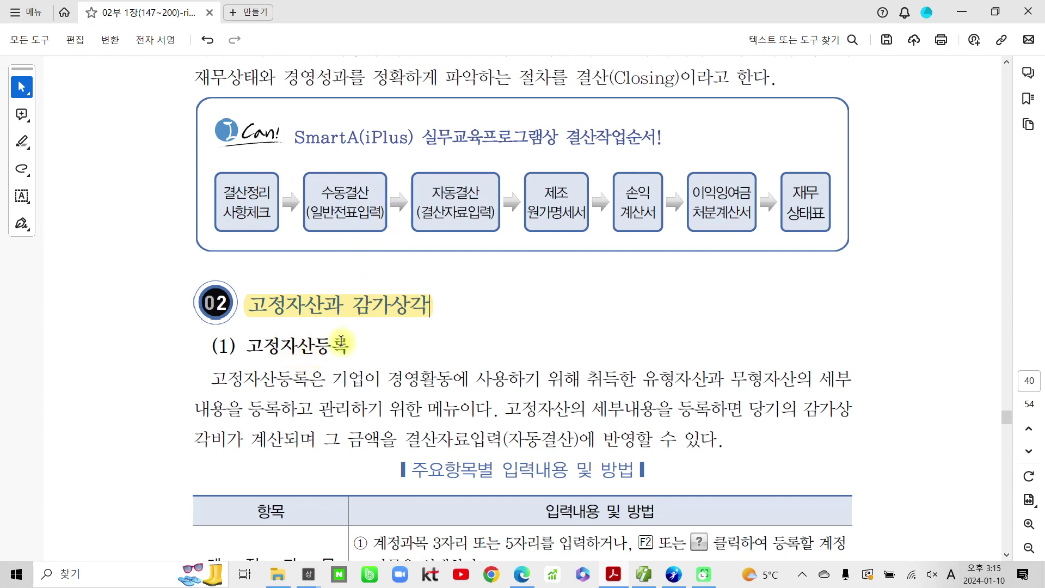
{"action": "scroll", "coordinate": [335, 349], "scroll_direction": "down", "scroll_amount": 3}
{"action": "scroll", "coordinate": [336, 347], "scroll_direction": "down", "scroll_amount": 1}
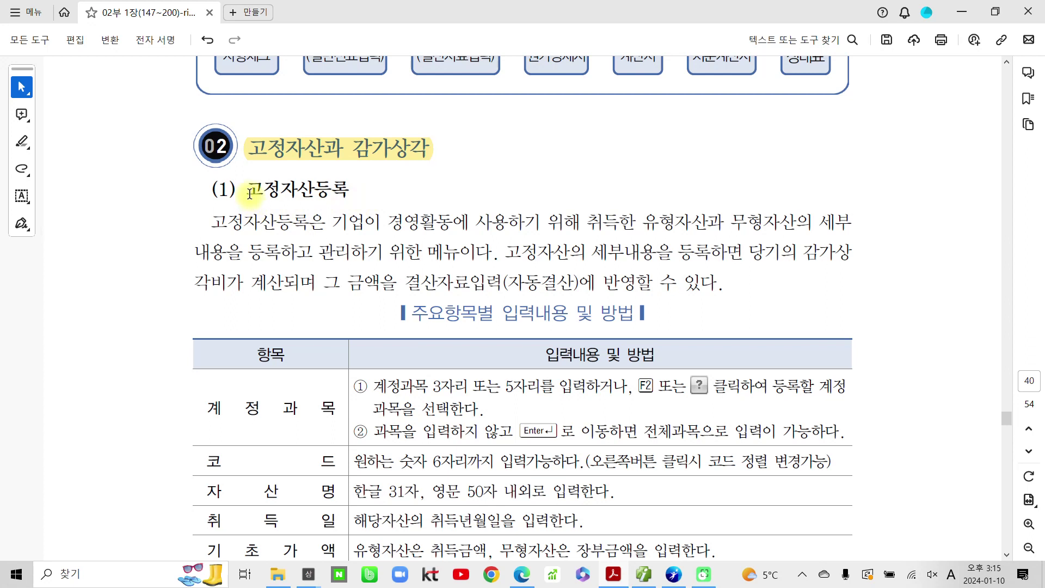
{"action": "left_click_drag", "start_coordinate": [246, 189], "coordinate": [349, 191]}
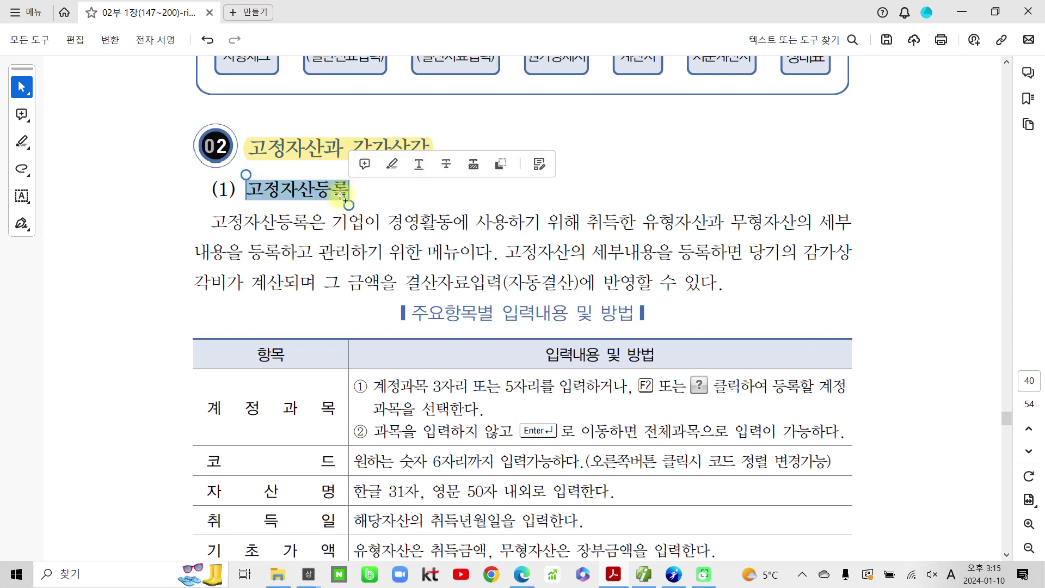
{"action": "left_click", "coordinate": [392, 164]}
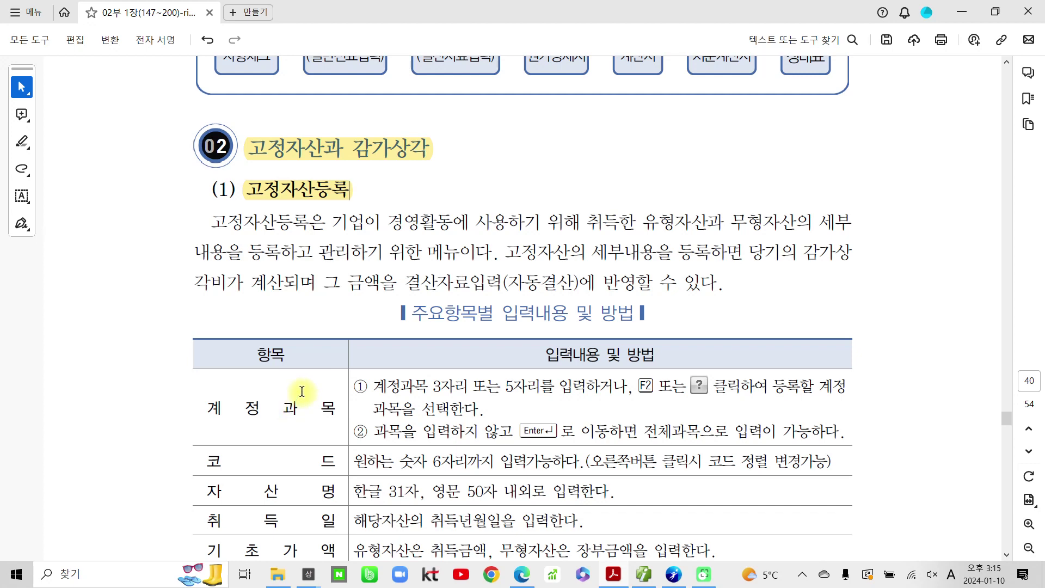
- Highlight "고정자산 등록과" in the 수행과제 title and "감가상각비를 계산을 수행하시오" in the instruction below it
{"action": "scroll", "coordinate": [302, 391], "scroll_direction": "down", "scroll_amount": 2}
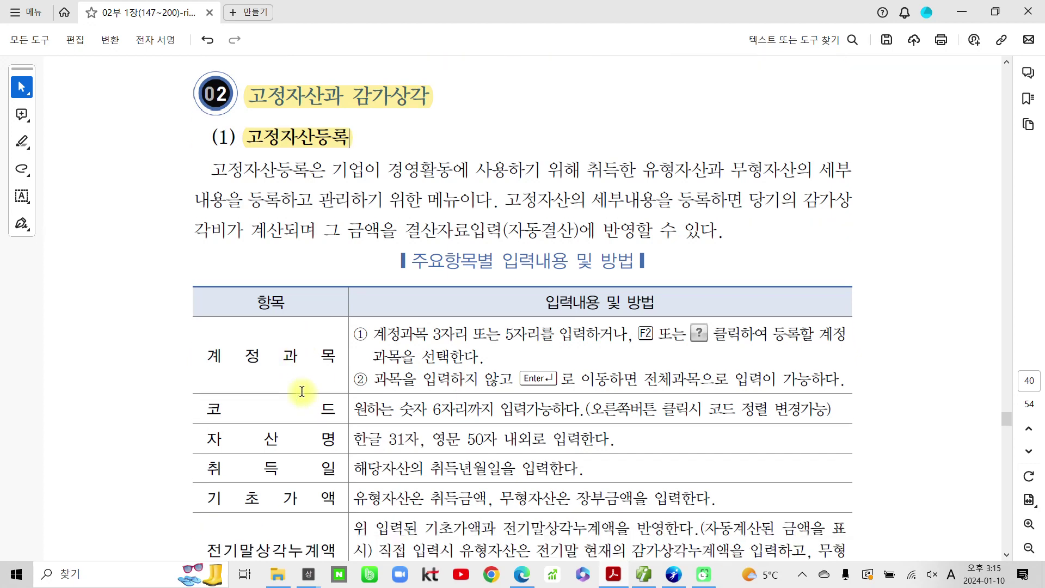
{"action": "scroll", "coordinate": [301, 389], "scroll_direction": "down", "scroll_amount": 10}
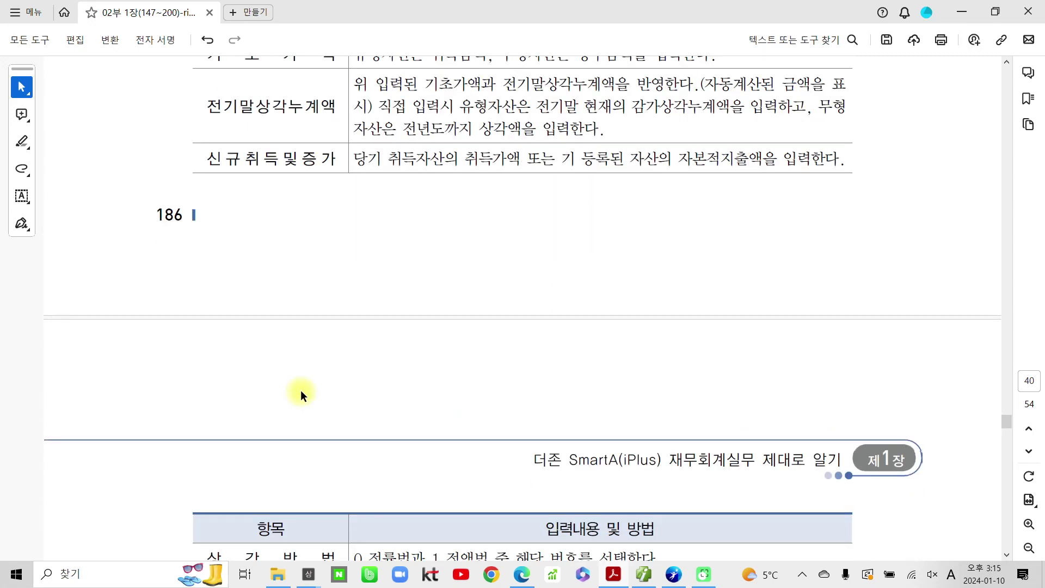
{"action": "scroll", "coordinate": [300, 389], "scroll_direction": "down", "scroll_amount": 10}
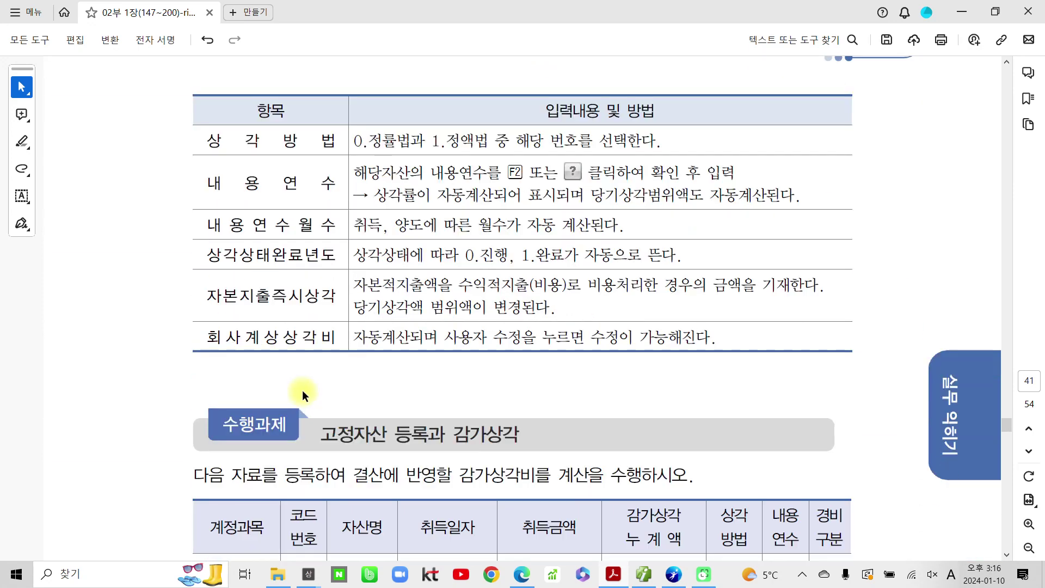
{"action": "scroll", "coordinate": [302, 390], "scroll_direction": "down", "scroll_amount": 7}
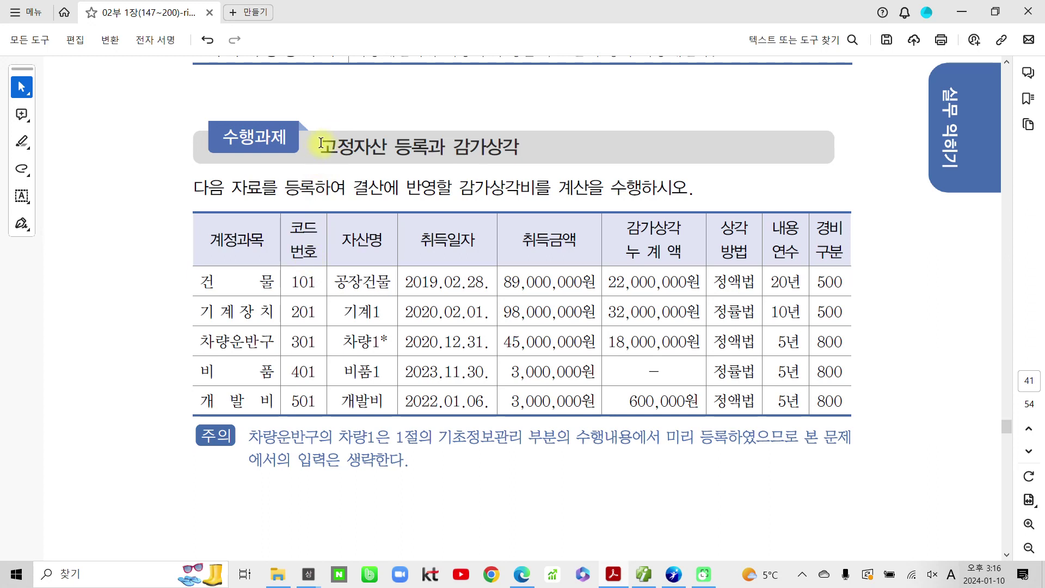
{"action": "left_click_drag", "start_coordinate": [321, 144], "coordinate": [411, 143]}
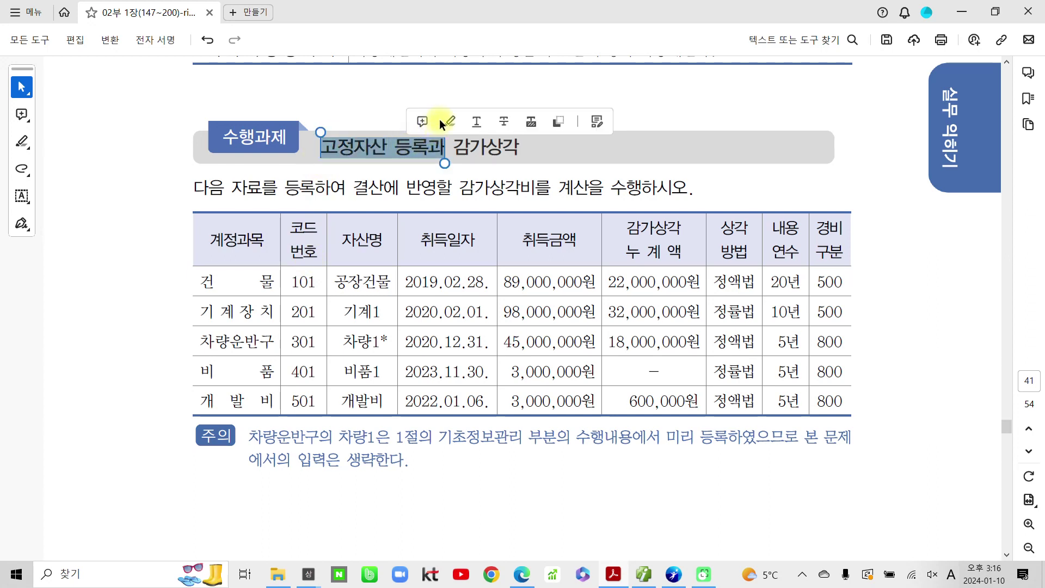
{"action": "left_click", "coordinate": [459, 126]}
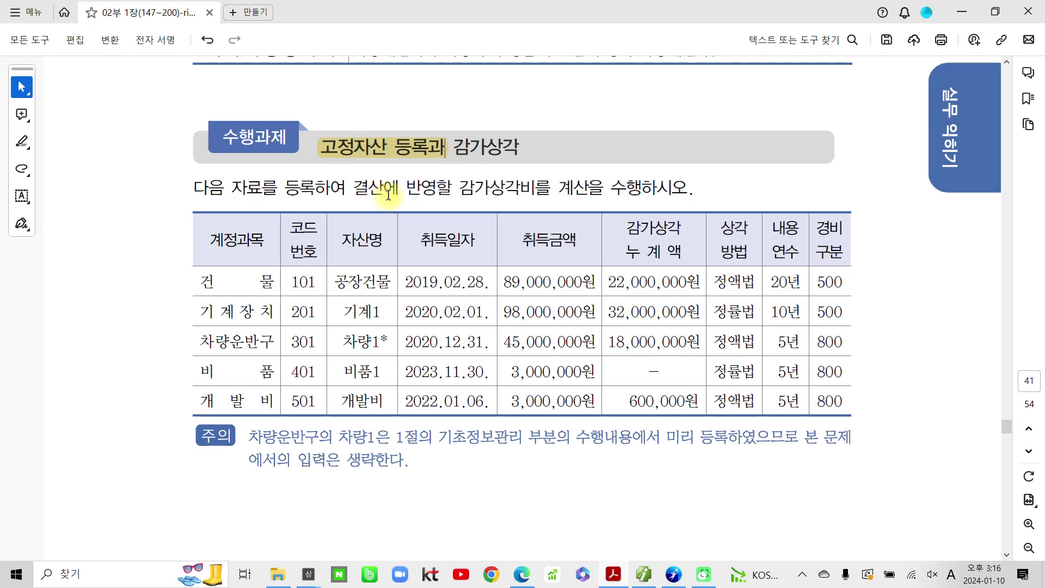
{"action": "left_click_drag", "start_coordinate": [459, 187], "coordinate": [687, 191]}
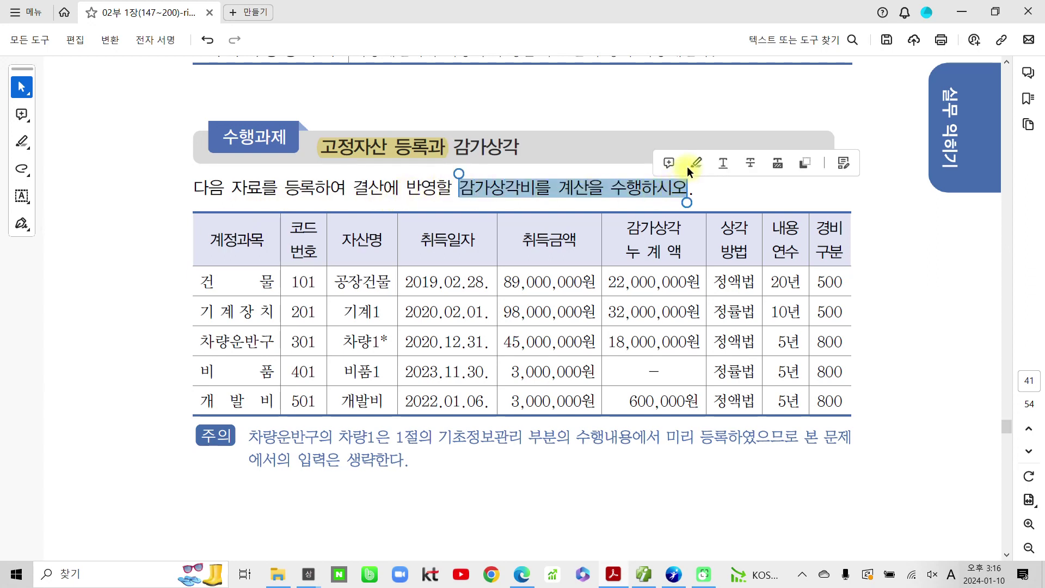
{"action": "left_click", "coordinate": [695, 163]}
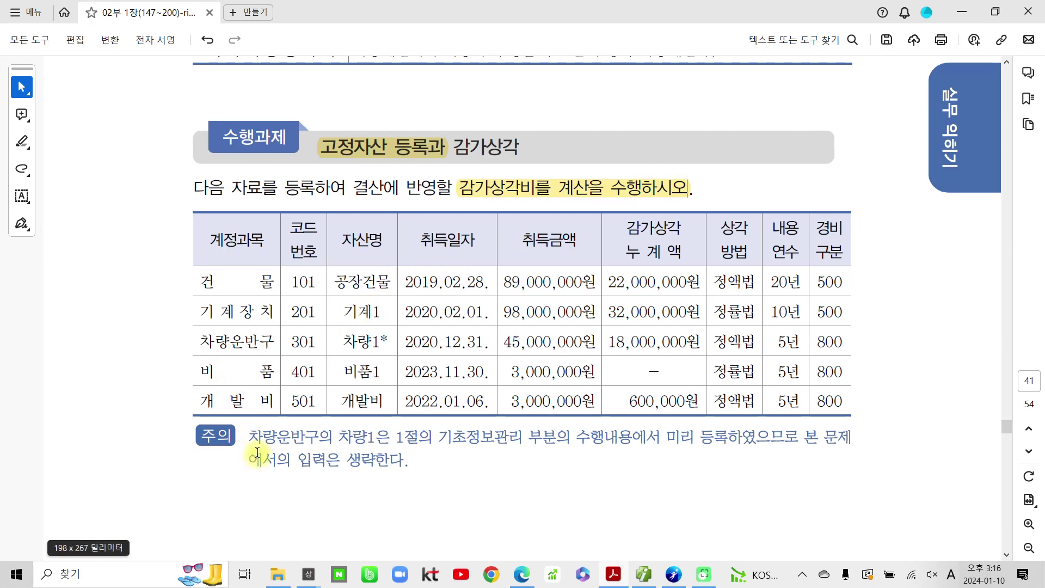
- Highlight "차량운반구의 차량1은" in the 주의 note and the cells 차량운반구, 301 and 차량1* in the asset table
{"action": "left_click_drag", "start_coordinate": [254, 438], "coordinate": [390, 437]}
{"action": "left_click", "coordinate": [412, 416]}
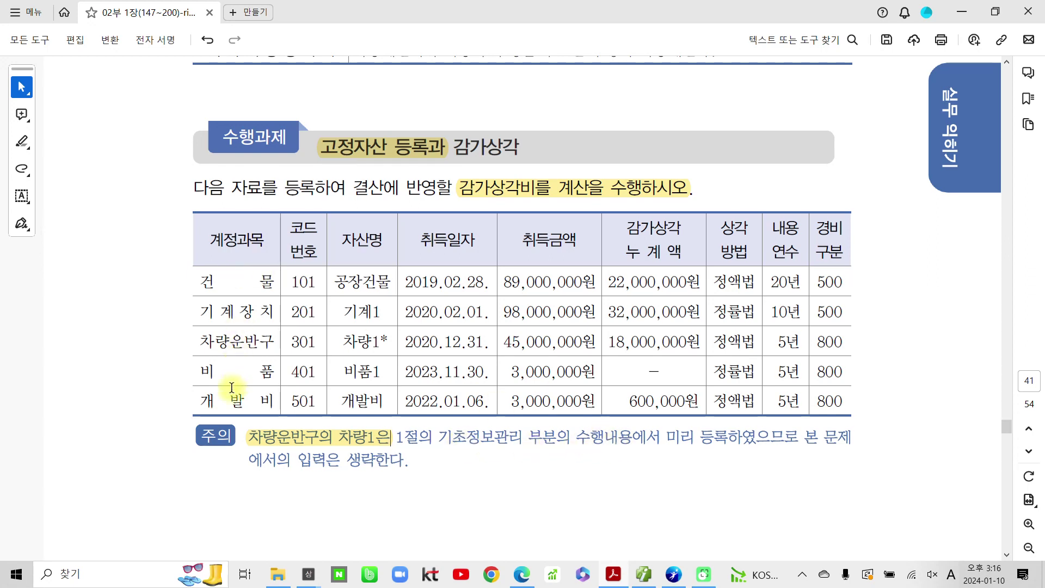
{"action": "left_click_drag", "start_coordinate": [388, 348], "coordinate": [218, 343]}
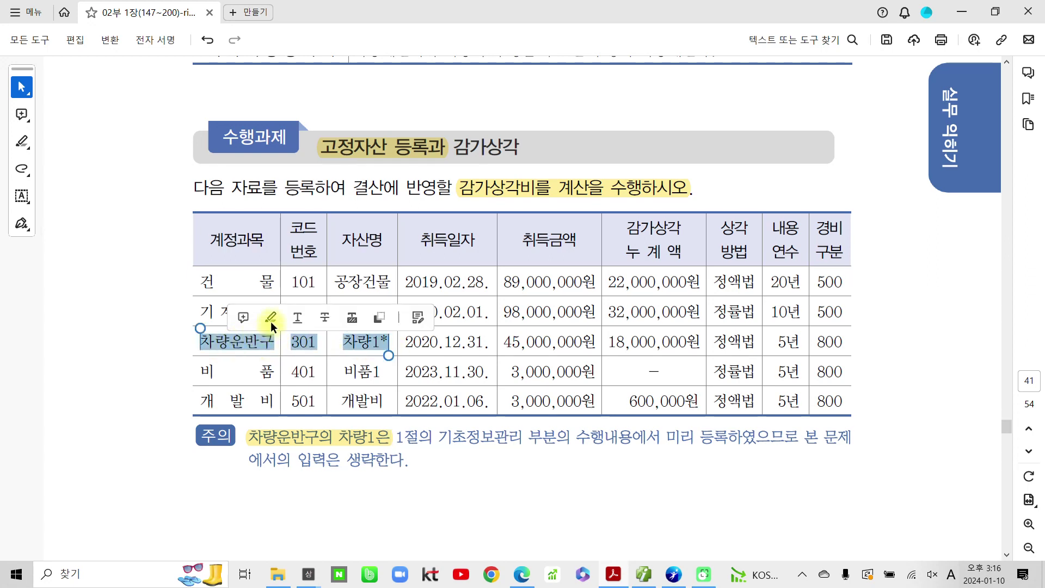
{"action": "left_click", "coordinate": [270, 318]}
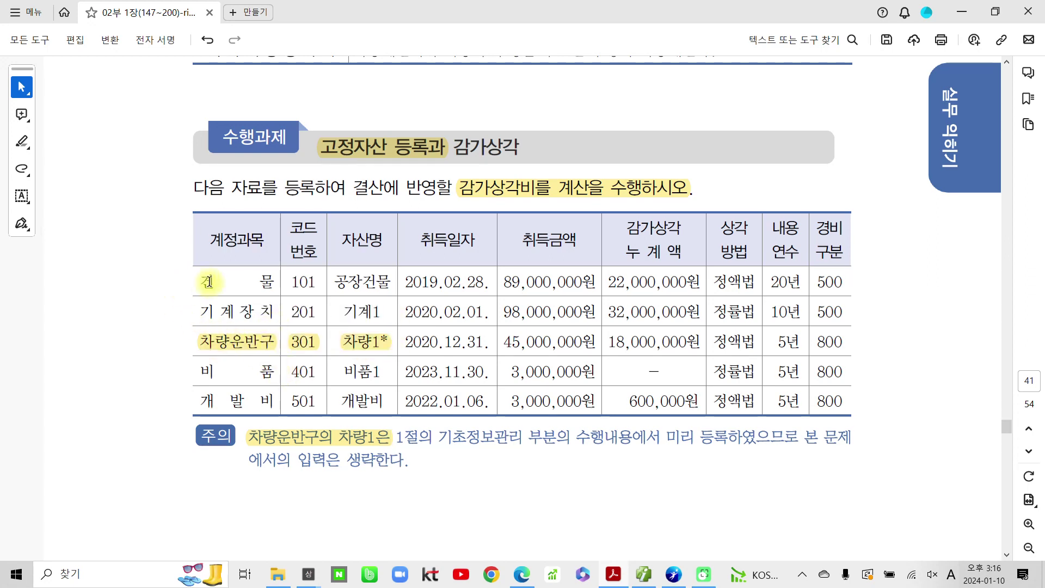
{"action": "left_click", "coordinate": [261, 282]}
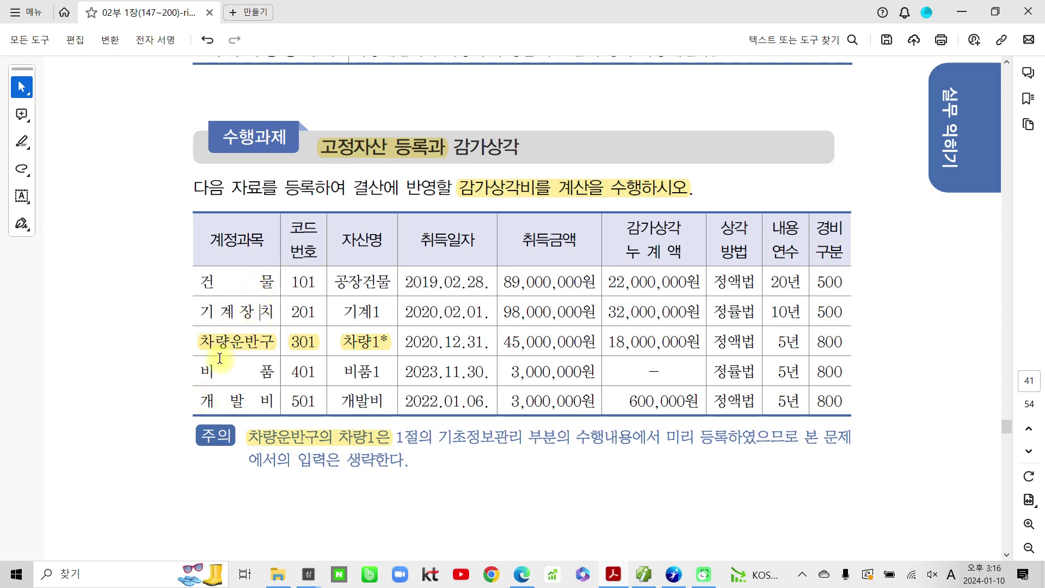
{"action": "left_click", "coordinate": [212, 397]}
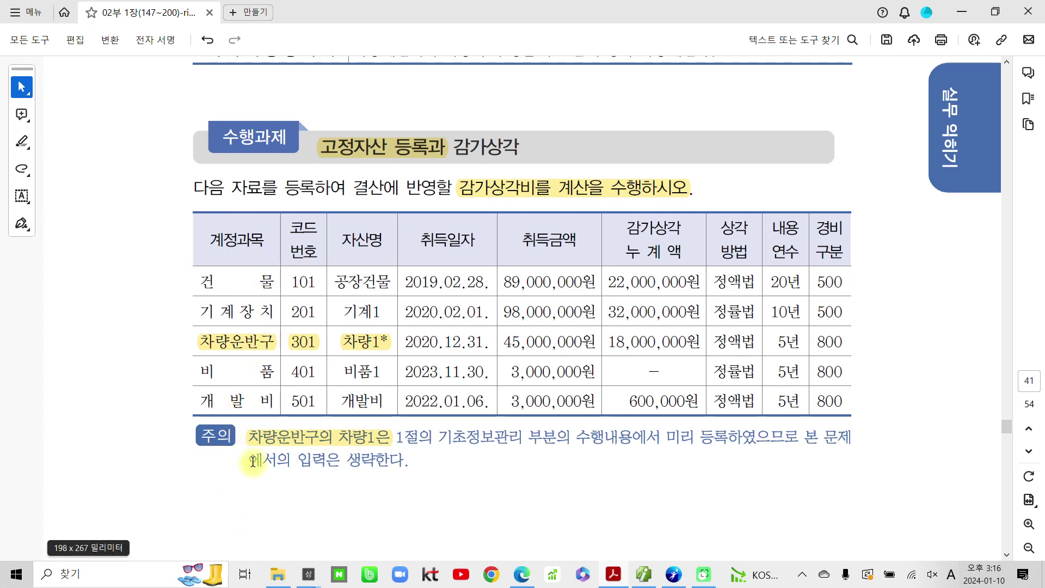
- Switch to the SmartA accounting program and open 고정자산등록 from the full list of functions
{"action": "left_click", "coordinate": [644, 575]}
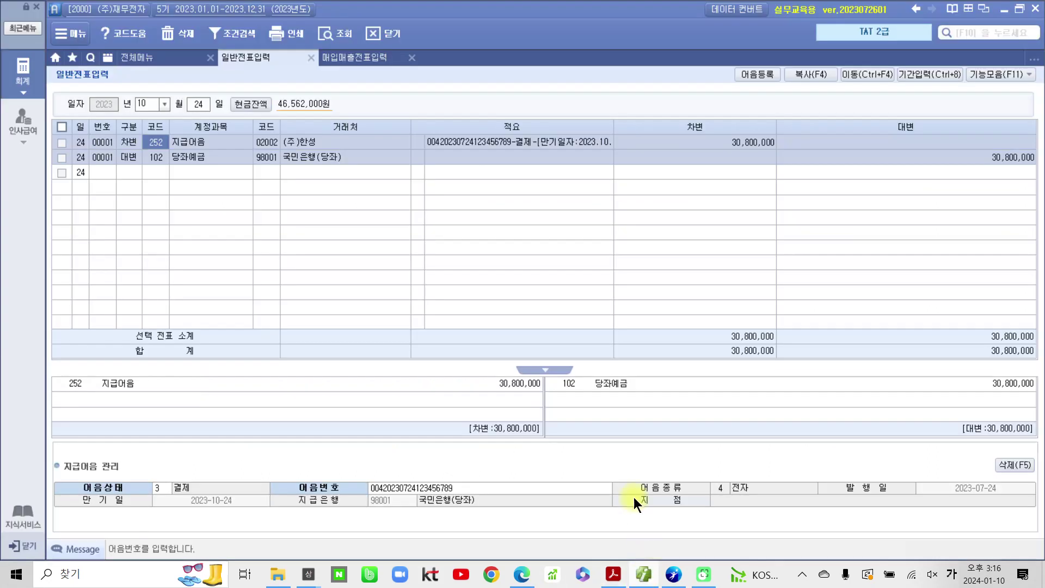
{"action": "left_click", "coordinate": [183, 61]}
{"action": "left_click", "coordinate": [413, 124]}
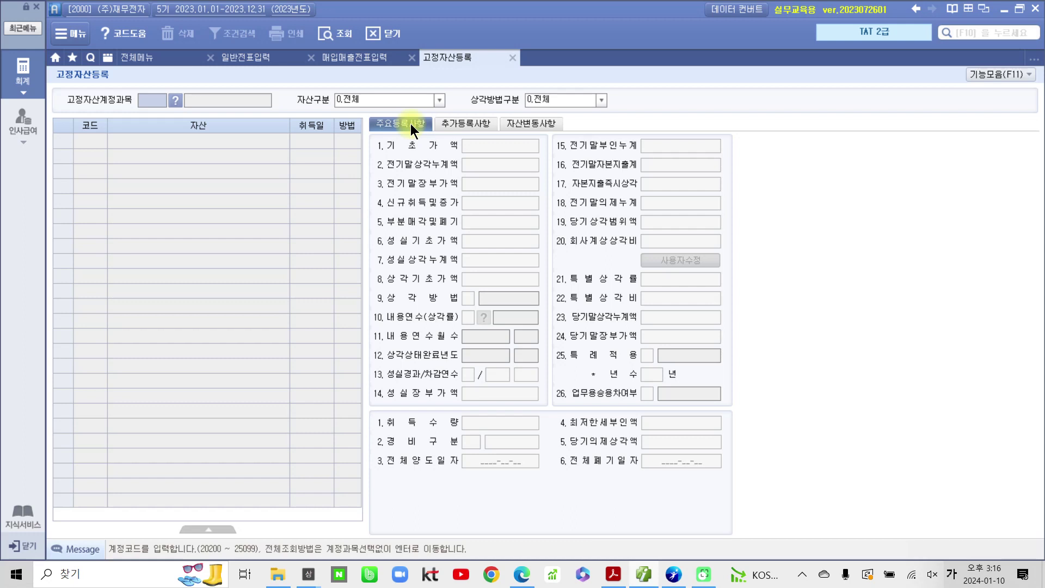
- List the fixed assets of all accounts and start a new asset row with account 202 건물
{"action": "key", "text": "Return"}
{"action": "key", "text": "Return"}
{"action": "key", "text": "Return"}
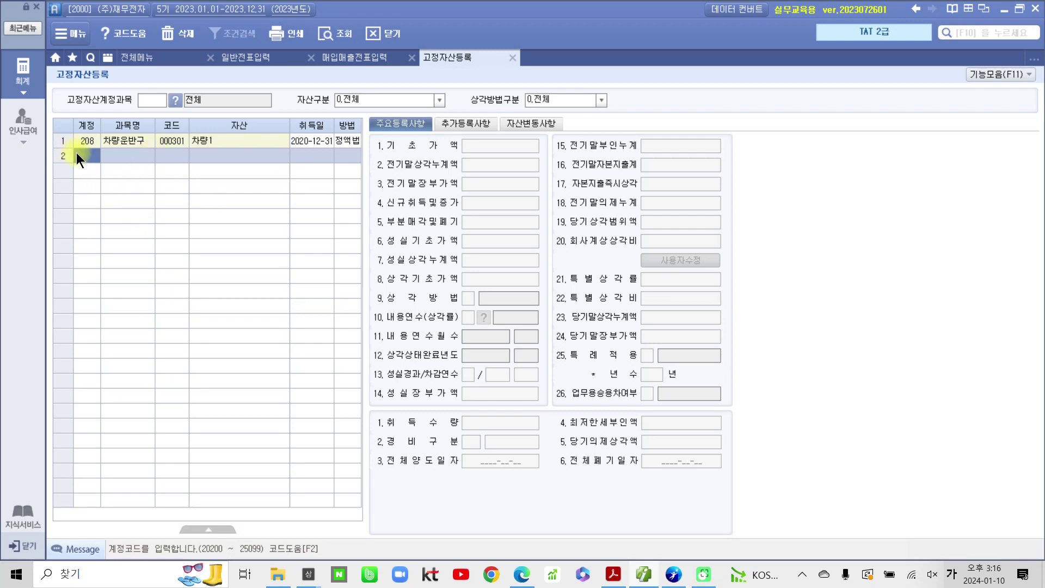
{"action": "key", "text": "F2"}
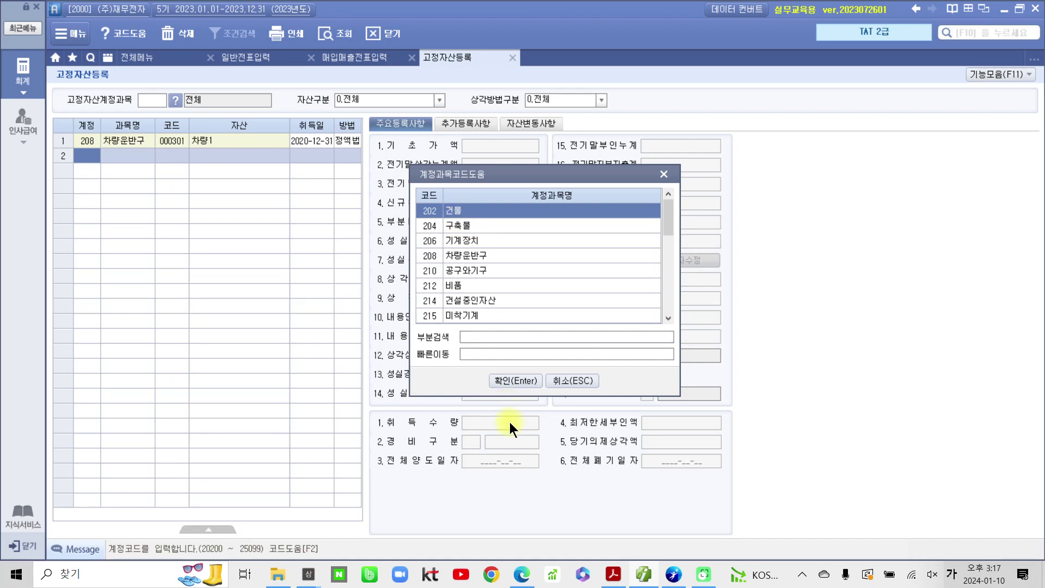
{"action": "left_click", "coordinate": [511, 380]}
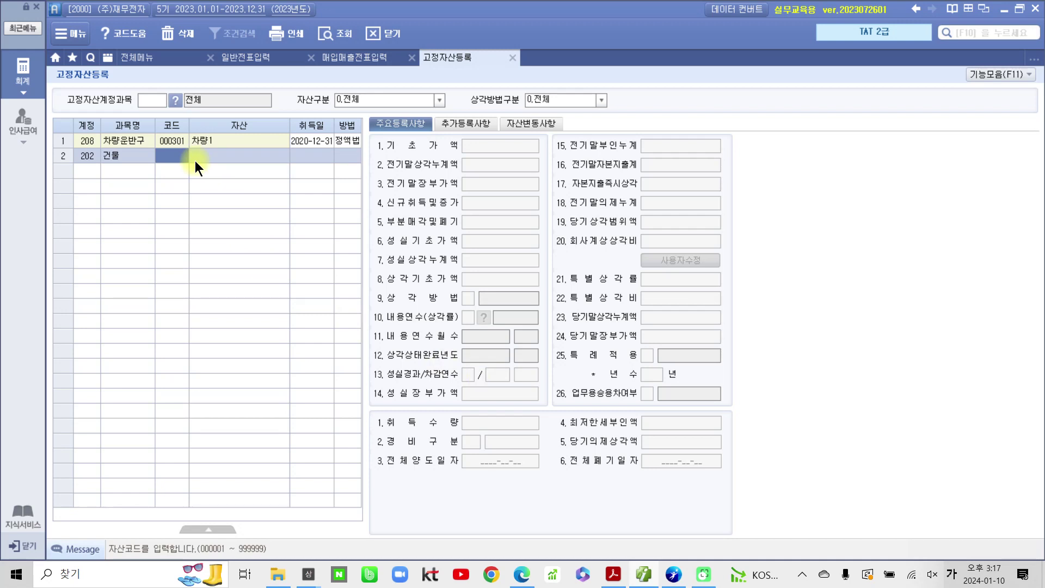
- Give the new 건물 row asset code 101, asset name 공장건물 and acquisition date 2019-02-28
{"action": "type", "text": "101"}
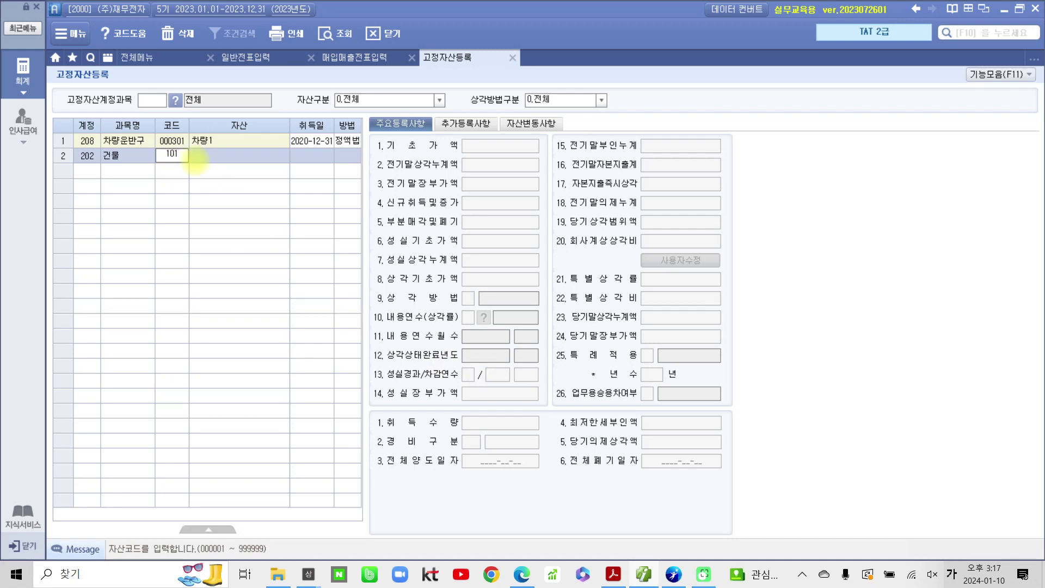
{"action": "key", "text": "Return"}
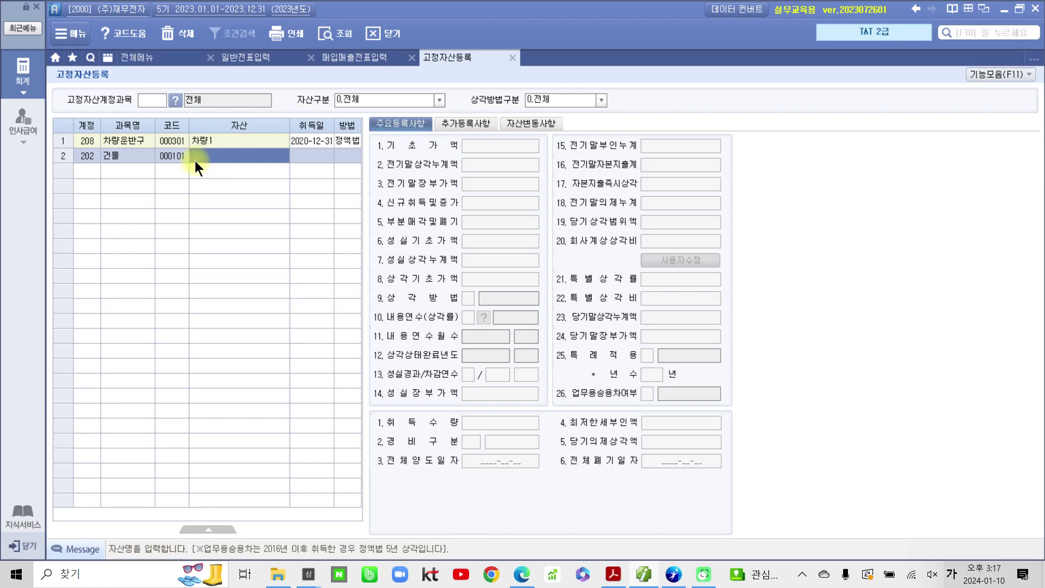
{"action": "type", "text": "고마"}
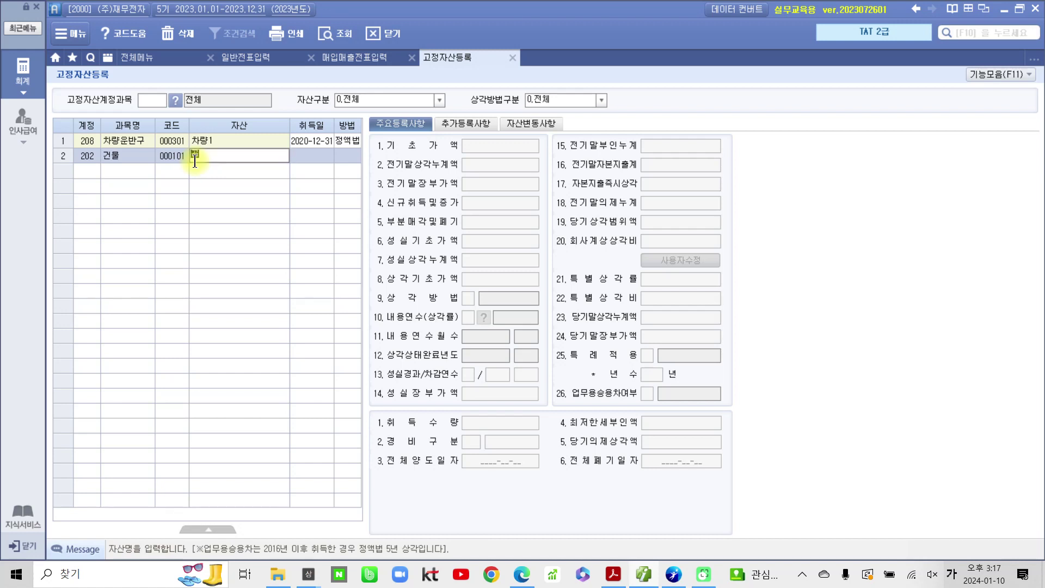
{"action": "type", "text": "장건물"}
{"action": "key", "text": "Return"}
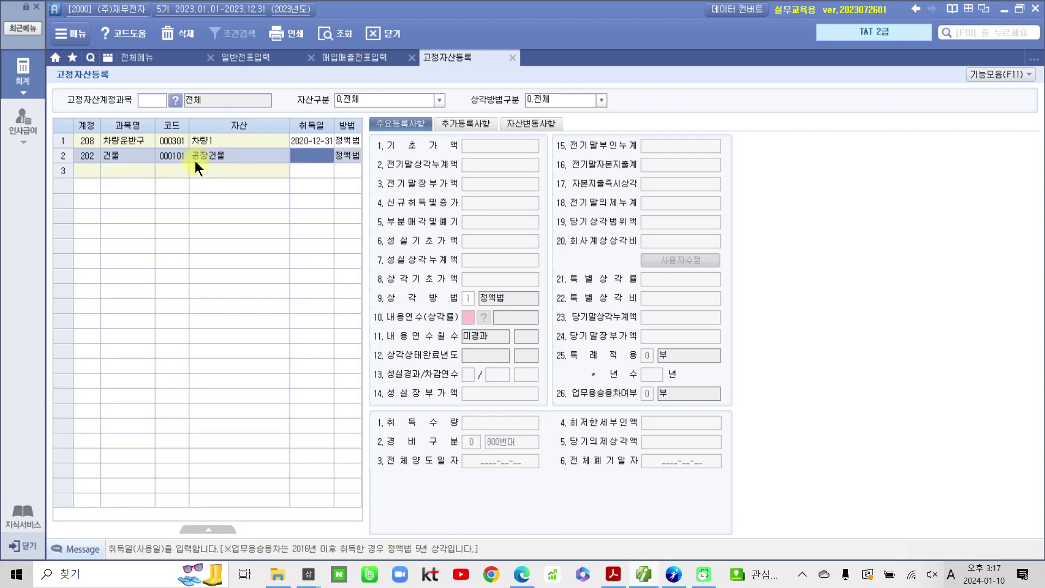
{"action": "type", "text": "2"}
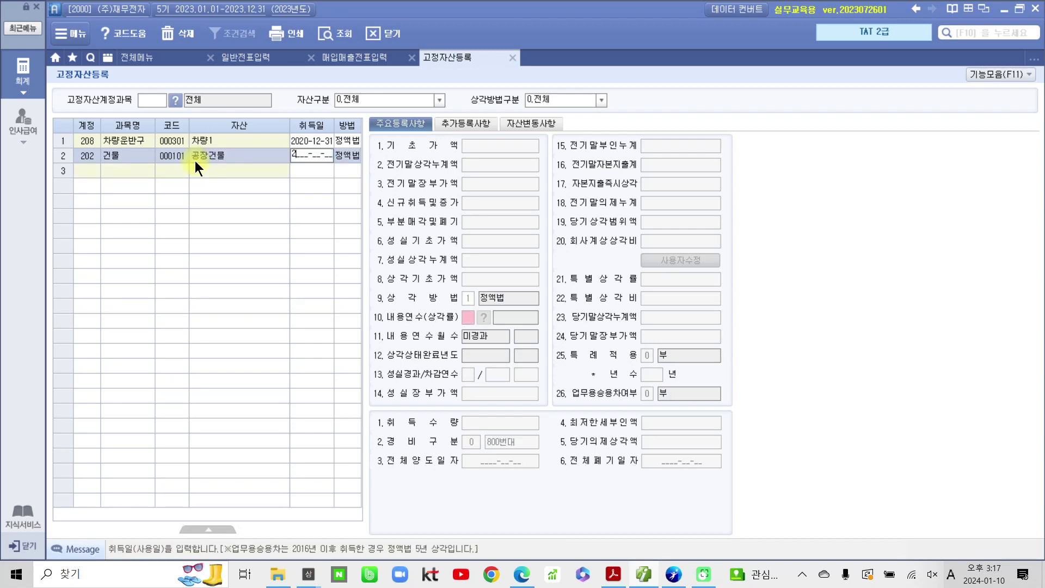
{"action": "type", "text": "019-02-28"}
{"action": "key", "text": "Return"}
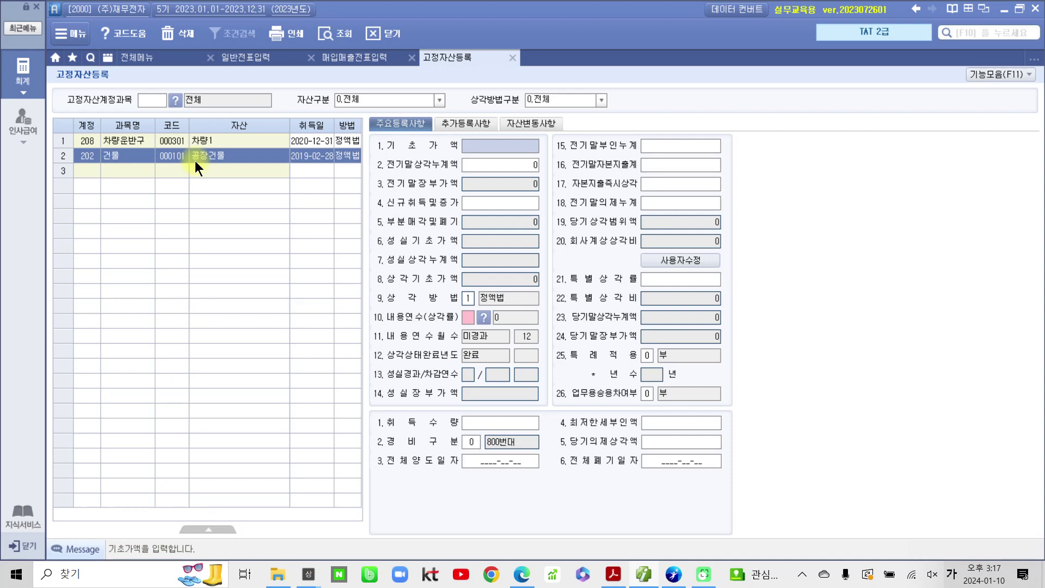
- Set 공장건물's 기초가액 to 89,000,000 and its 전기말상각누계액 to 22,000,000
{"action": "type", "text": "85"}
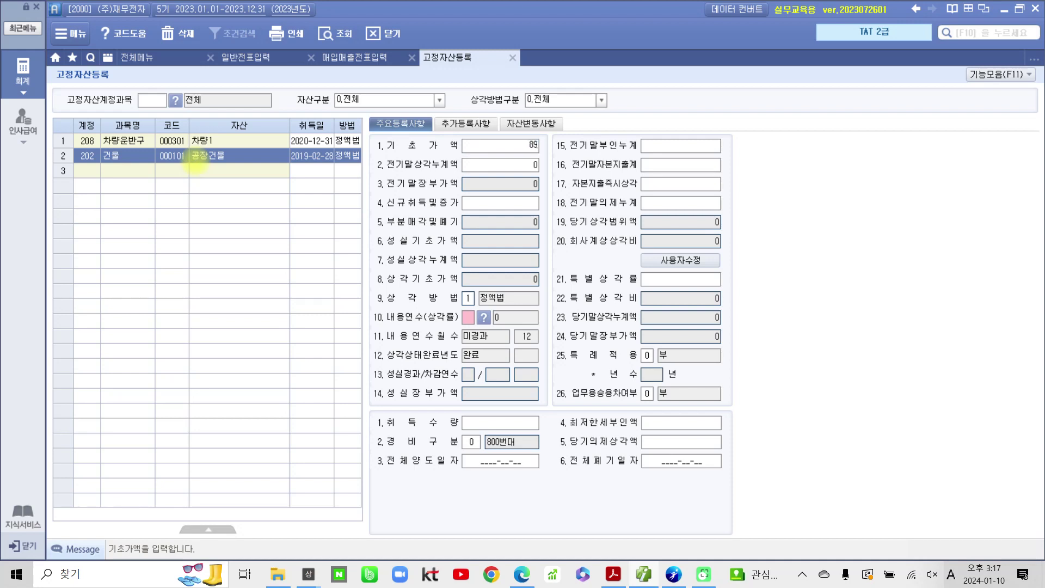
{"action": "key", "text": "plus"}
{"action": "key", "text": "plus"}
{"action": "key", "text": "plus"}
{"action": "key", "text": "BackSpace"}
{"action": "key", "text": "BackSpace"}
{"action": "key", "text": "BackSpace"}
{"action": "key", "text": "Return"}
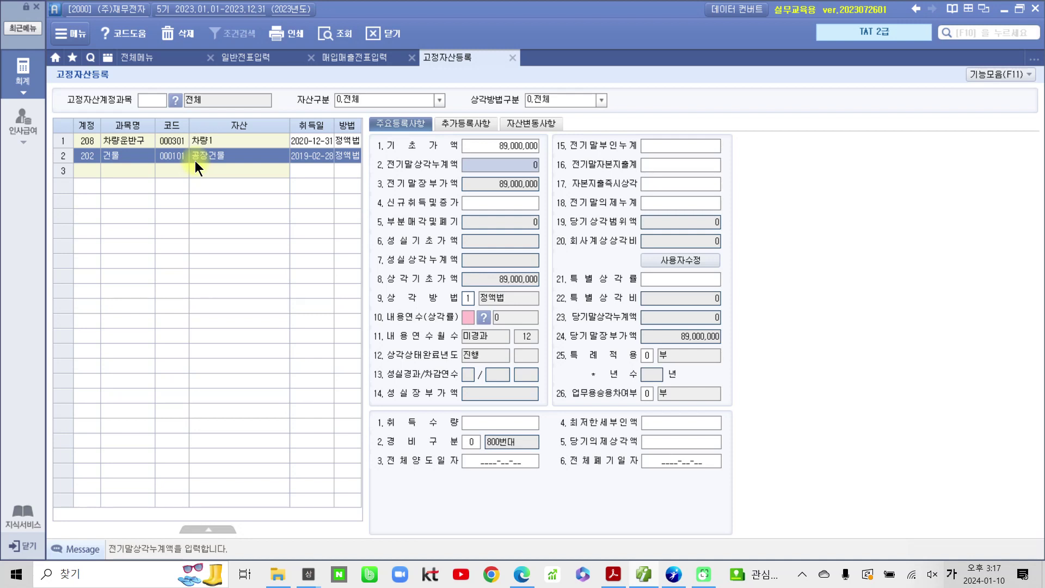
{"action": "type", "text": "22000000"}
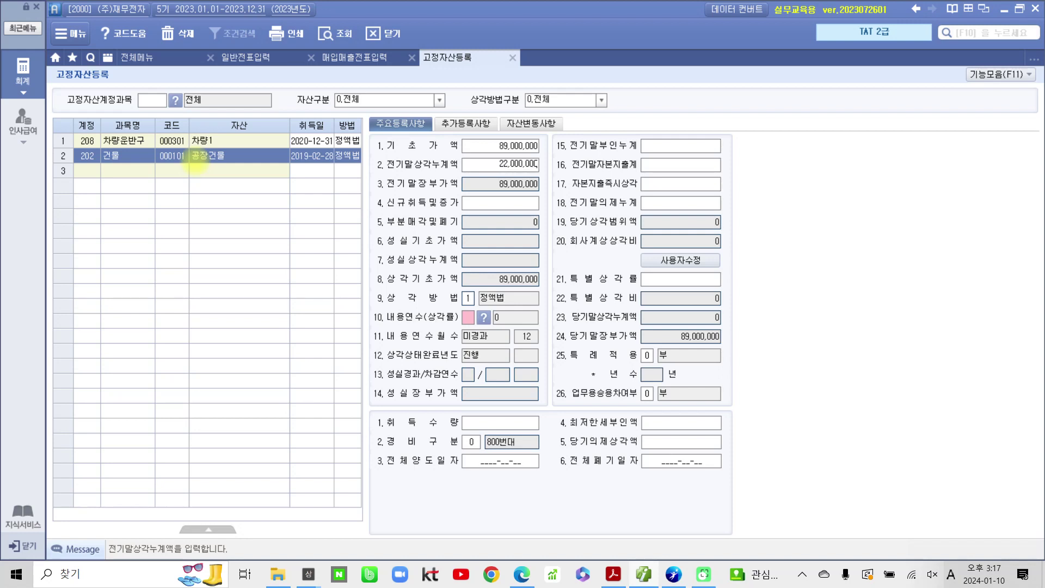
{"action": "key", "text": "Return"}
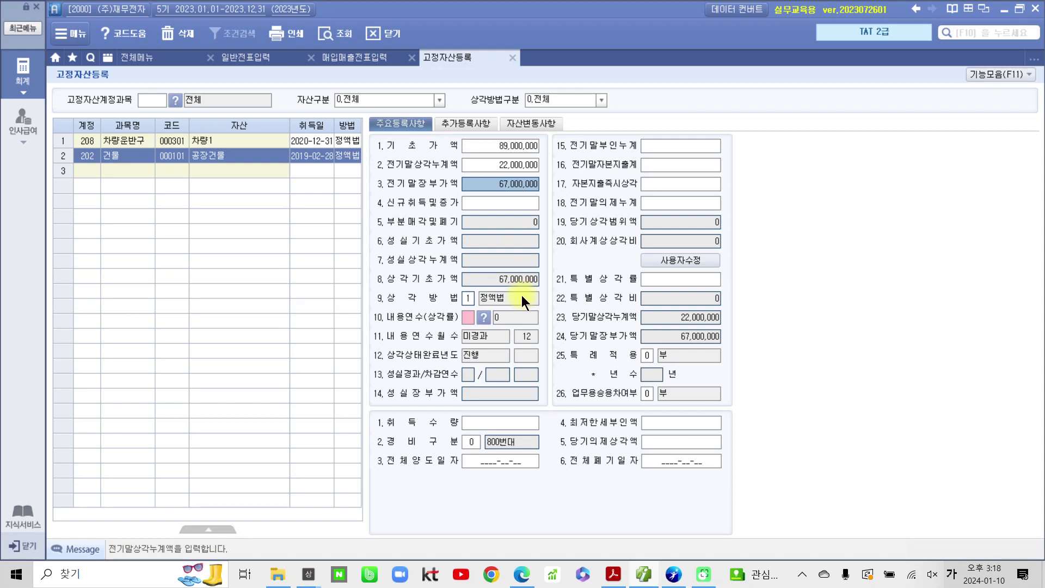
- Set 공장건물's 내용연수 to 20 years and its 경비구분 to 500번대
{"action": "left_click", "coordinate": [464, 298]}
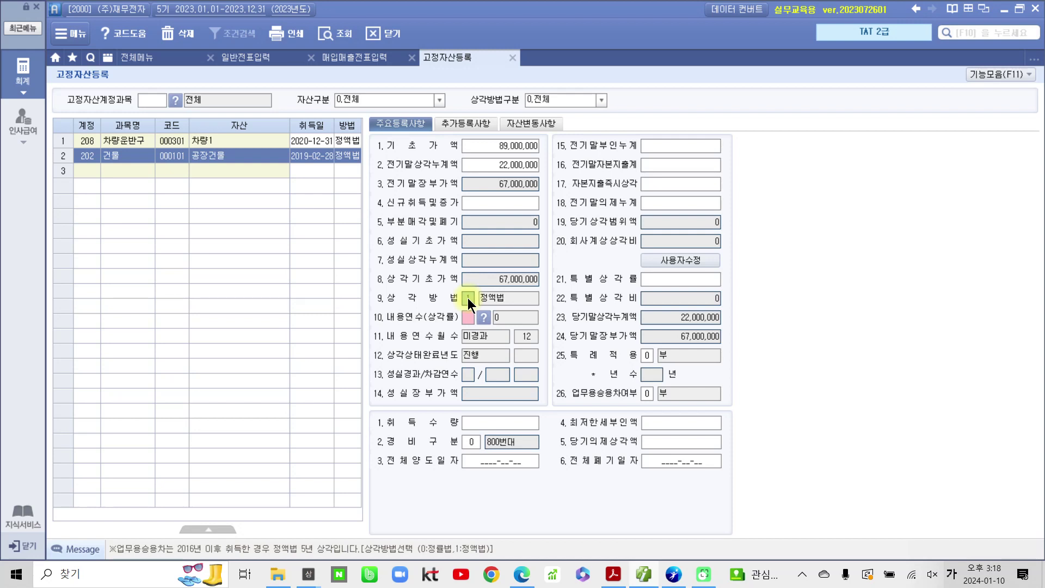
{"action": "left_click", "coordinate": [467, 319]}
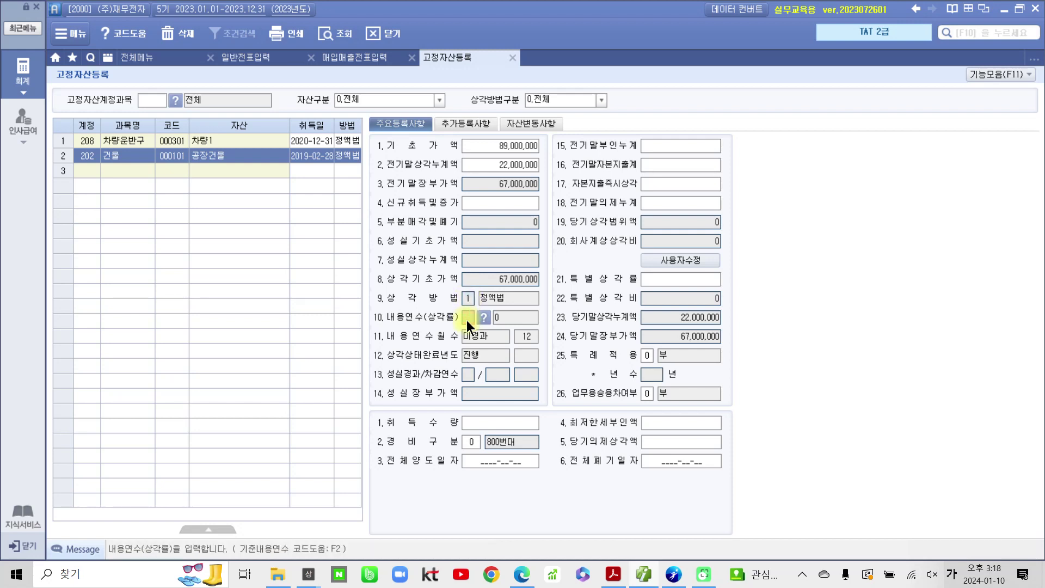
{"action": "type", "text": "20"}
{"action": "key", "text": "Return"}
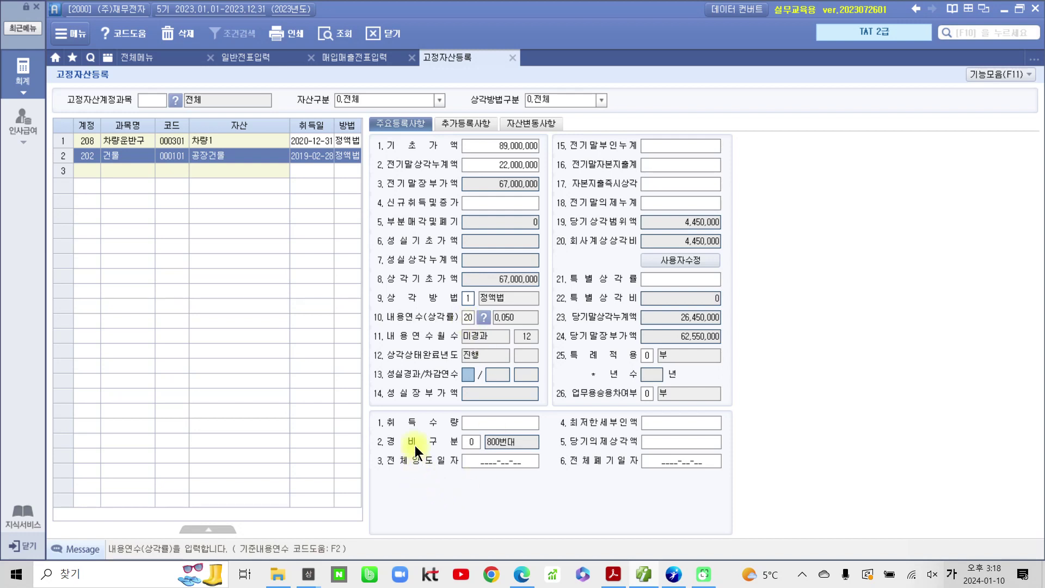
{"action": "left_click", "coordinate": [468, 441]}
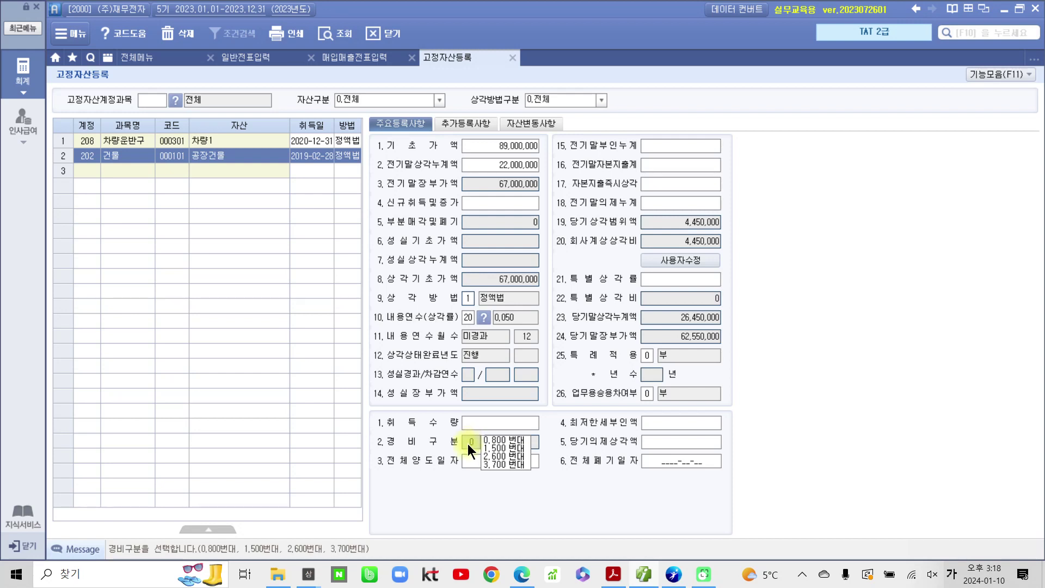
{"action": "left_click", "coordinate": [511, 447]}
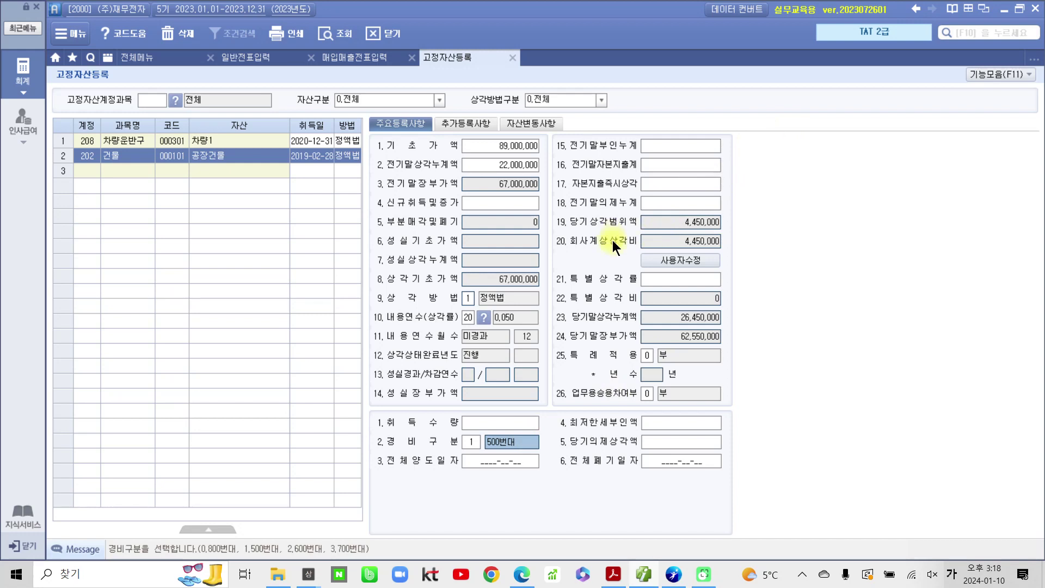
{"action": "mouse_move", "coordinate": [549, 229]}
{"action": "left_mouse_down"}
{"action": "mouse_move", "coordinate": [572, 243]}
{"action": "mouse_move", "coordinate": [767, 251]}
{"action": "mouse_move", "coordinate": [795, 234]}
{"action": "left_mouse_up"}
- Add an asset under account 206 기계장치 with code 201, name 기계1 and acquisition date 2020-02-01
{"action": "left_click", "coordinate": [84, 167]}
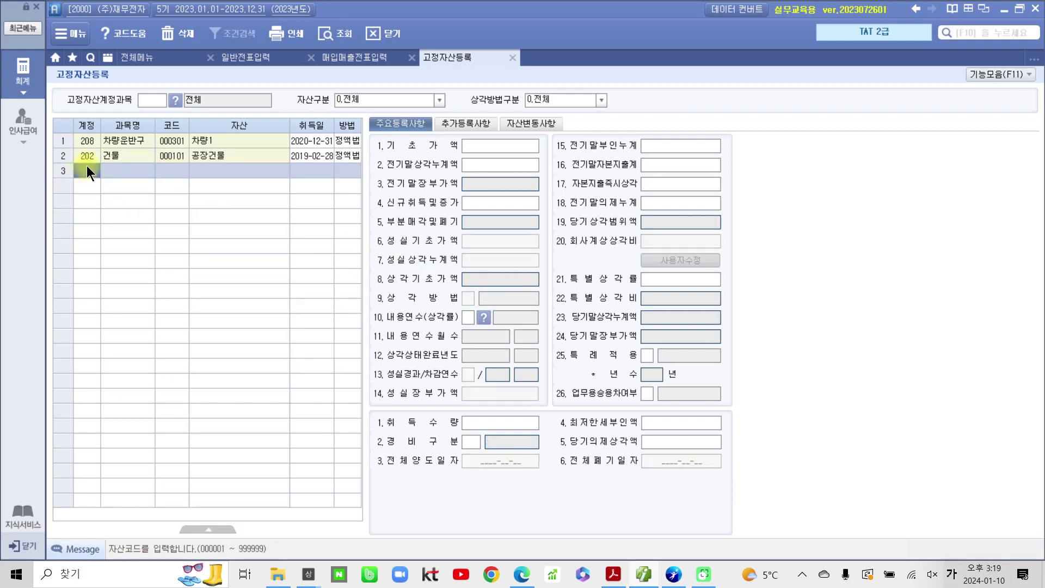
{"action": "key", "text": "F2"}
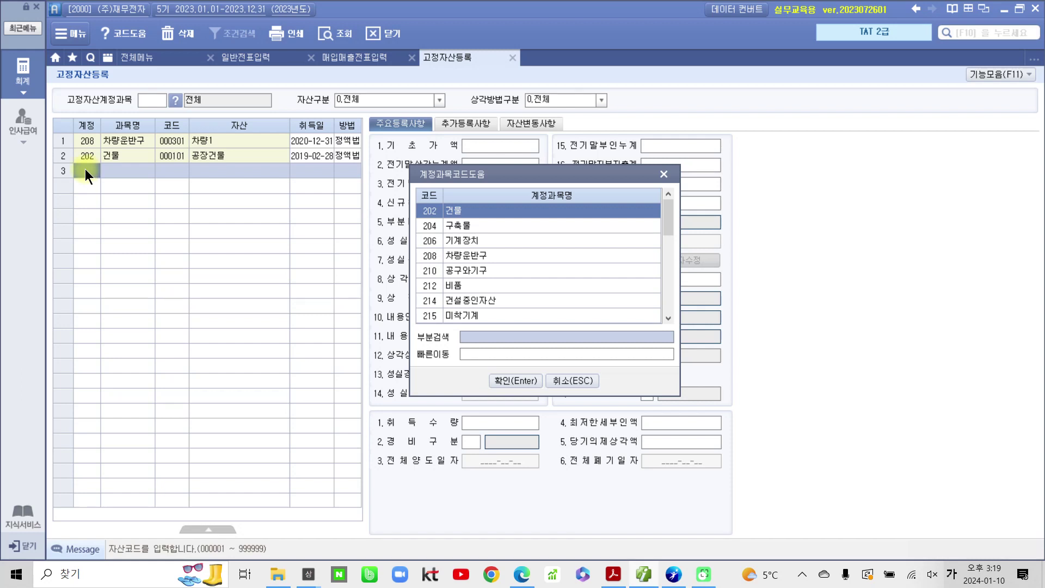
{"action": "left_click", "coordinate": [469, 240]}
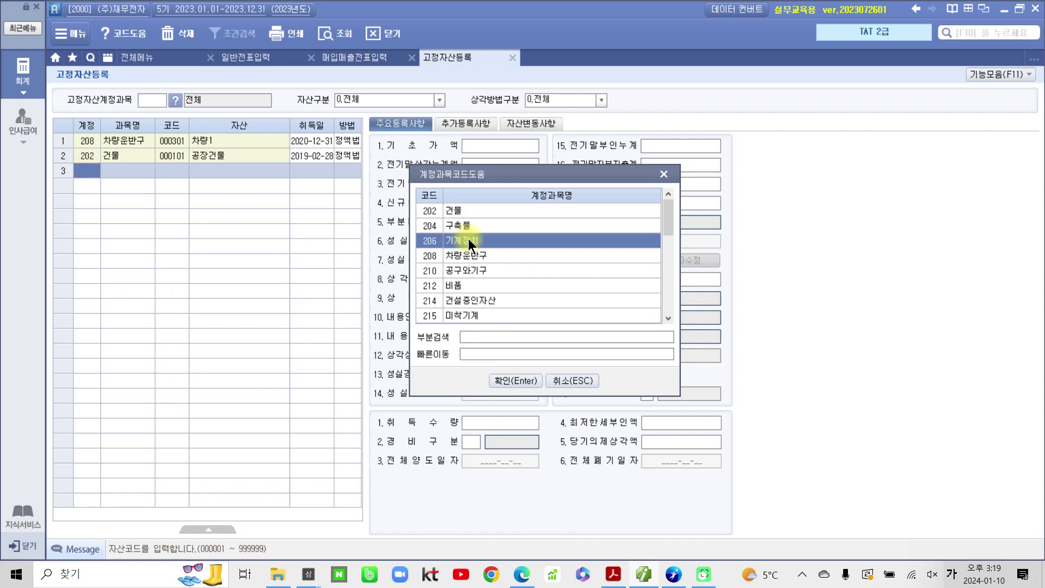
{"action": "left_click", "coordinate": [501, 380]}
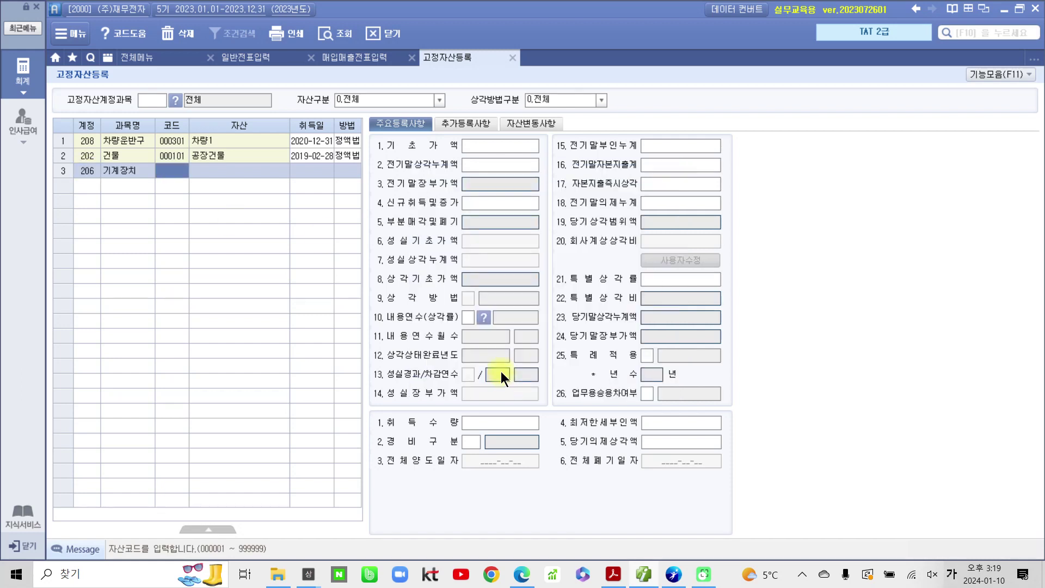
{"action": "type", "text": "201"}
{"action": "key", "text": "Return"}
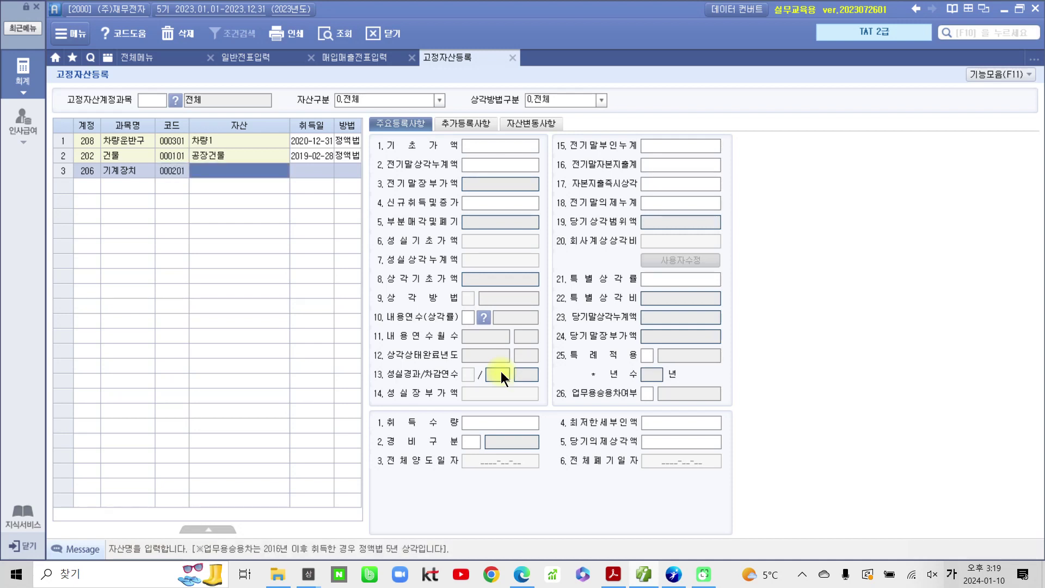
{"action": "type", "text": "기계1"}
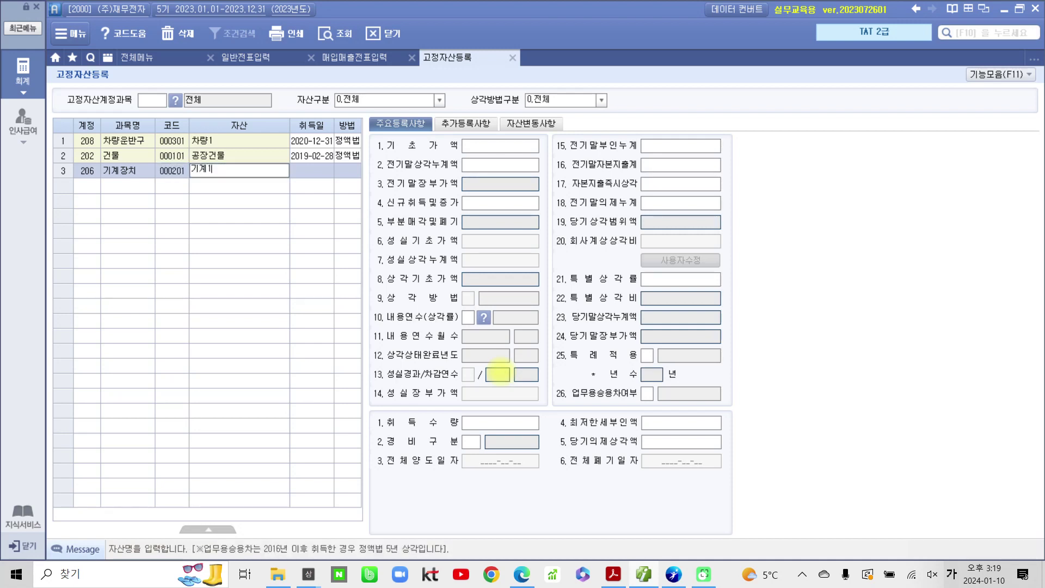
{"action": "key", "text": "Return"}
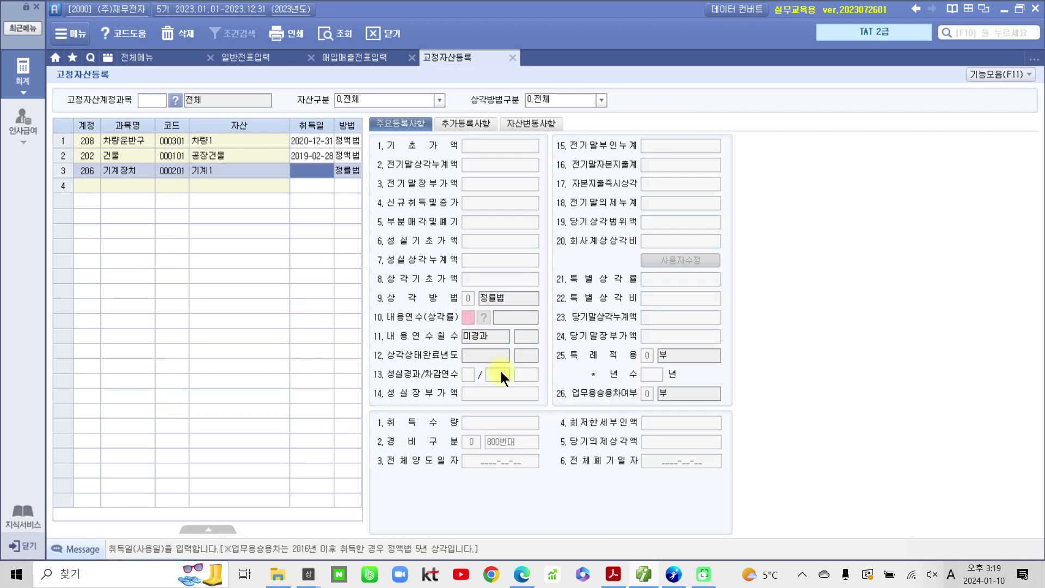
{"action": "type", "text": "202"}
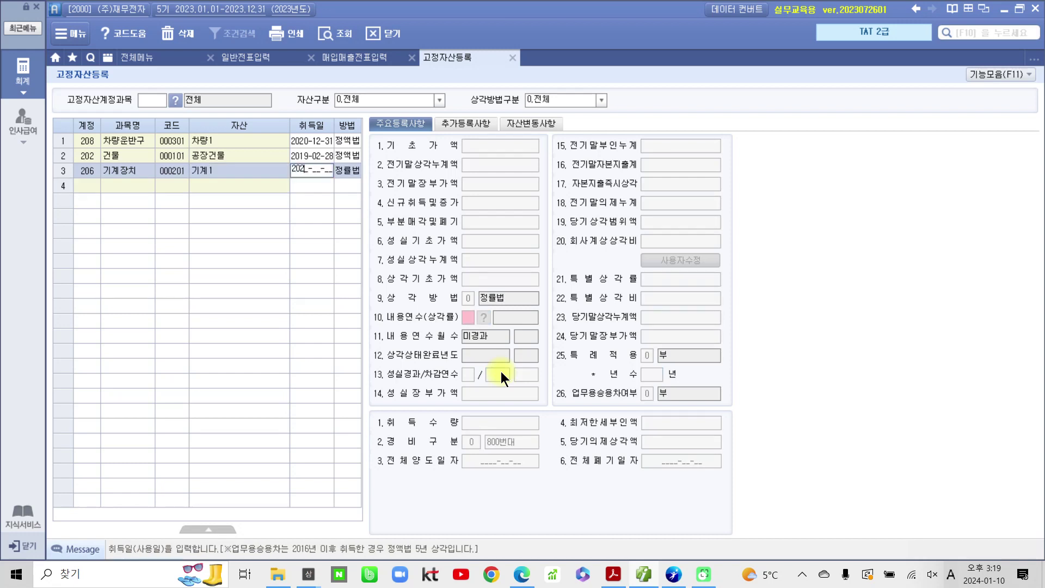
{"action": "type", "text": "0-02-01"}
{"action": "key", "text": "Return"}
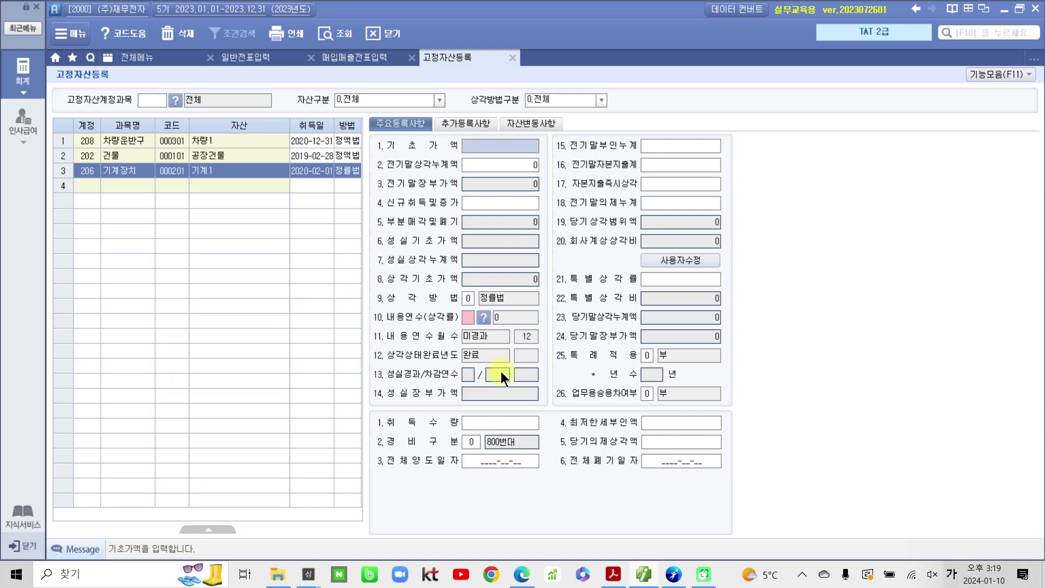
- Set 기계1's 기초가액 to 98,000,000 and its 전기말상각누계액 to 32,000,000
{"action": "type", "text": "98,000,000"}
{"action": "key", "text": "Return"}
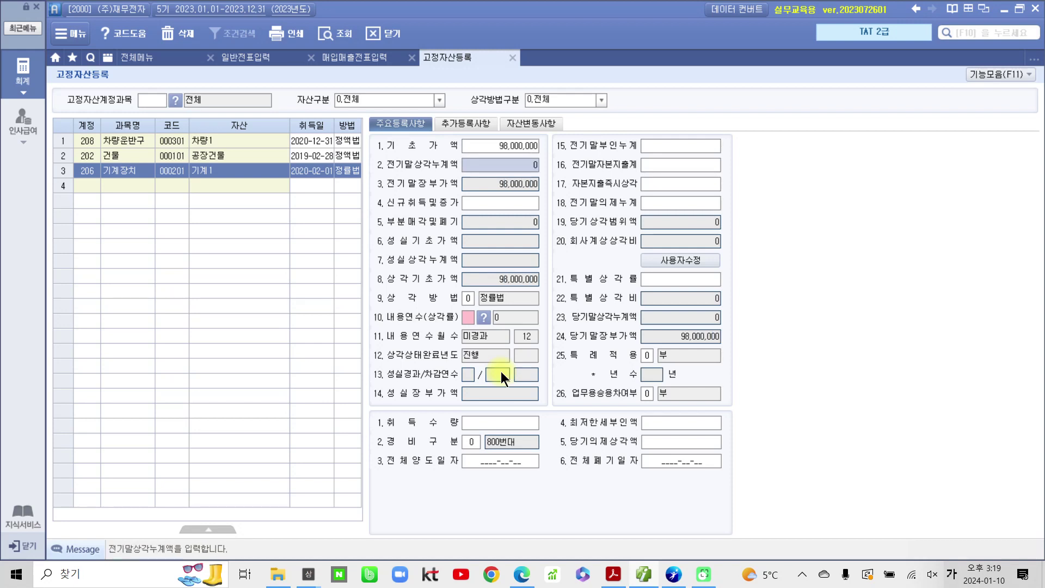
{"action": "type", "text": "32"}
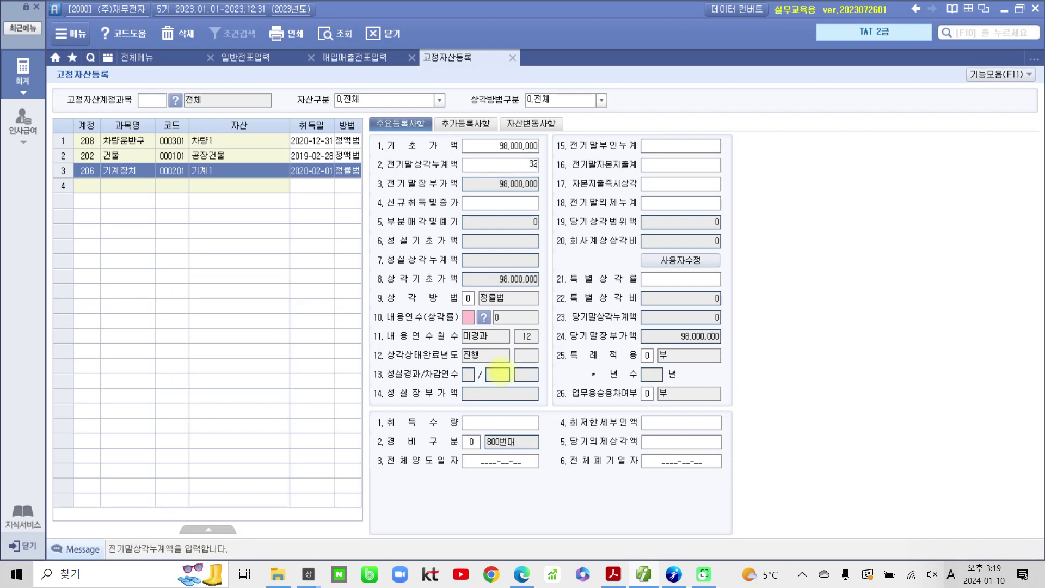
{"action": "type", "text": ",000,000"}
{"action": "key", "text": "Return"}
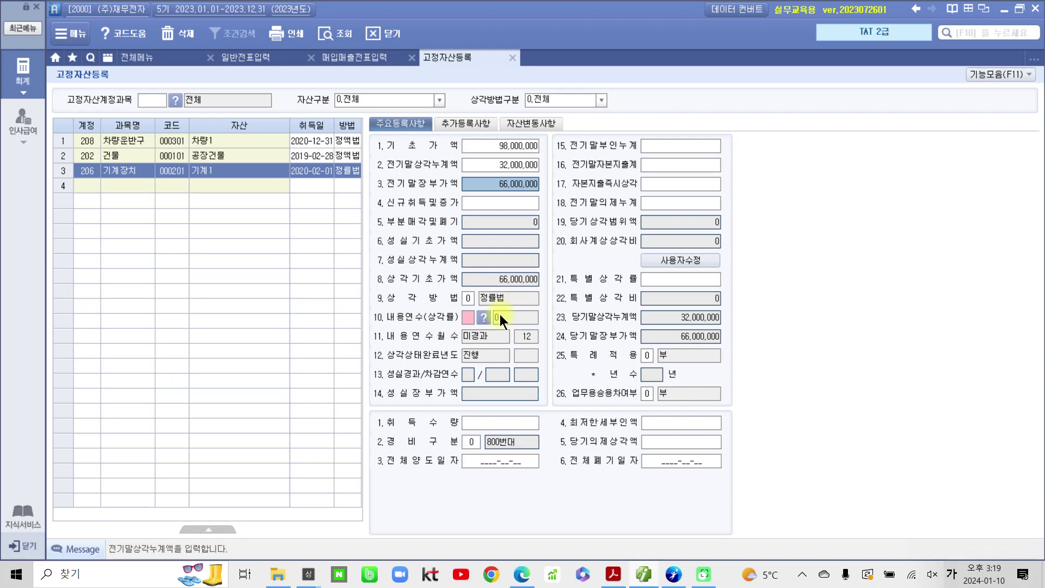
- Set 기계1's 내용연수 to 10 years and its 경비구분 to 500번대
{"action": "left_click", "coordinate": [467, 299]}
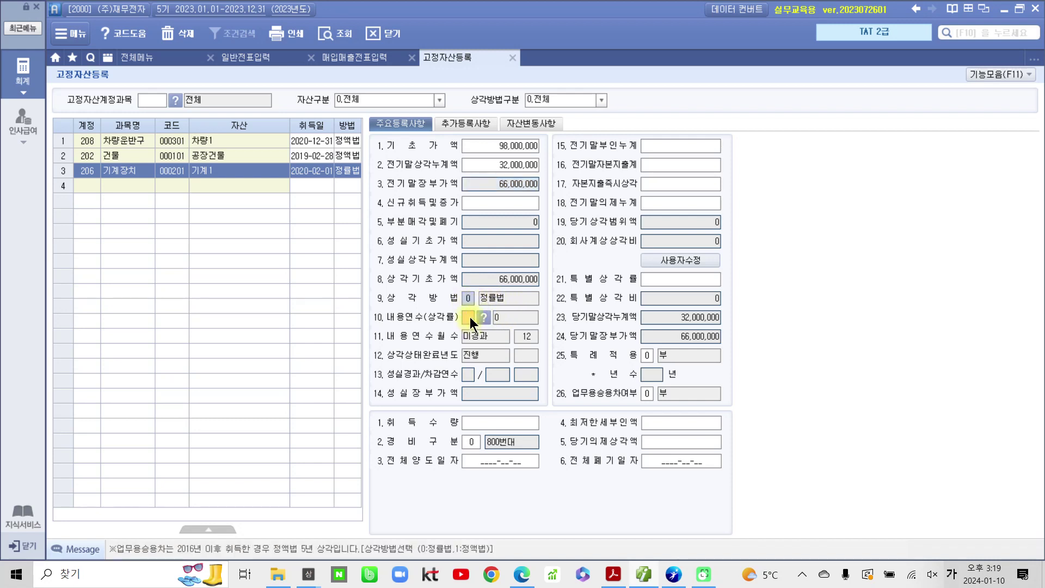
{"action": "left_click", "coordinate": [468, 316]}
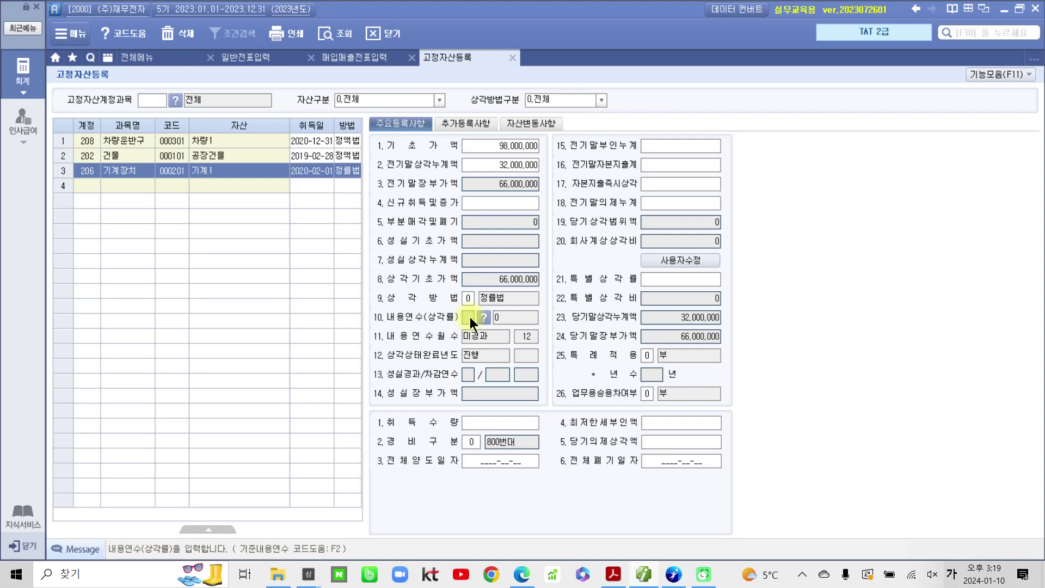
{"action": "type", "text": "10"}
{"action": "key", "text": "Return"}
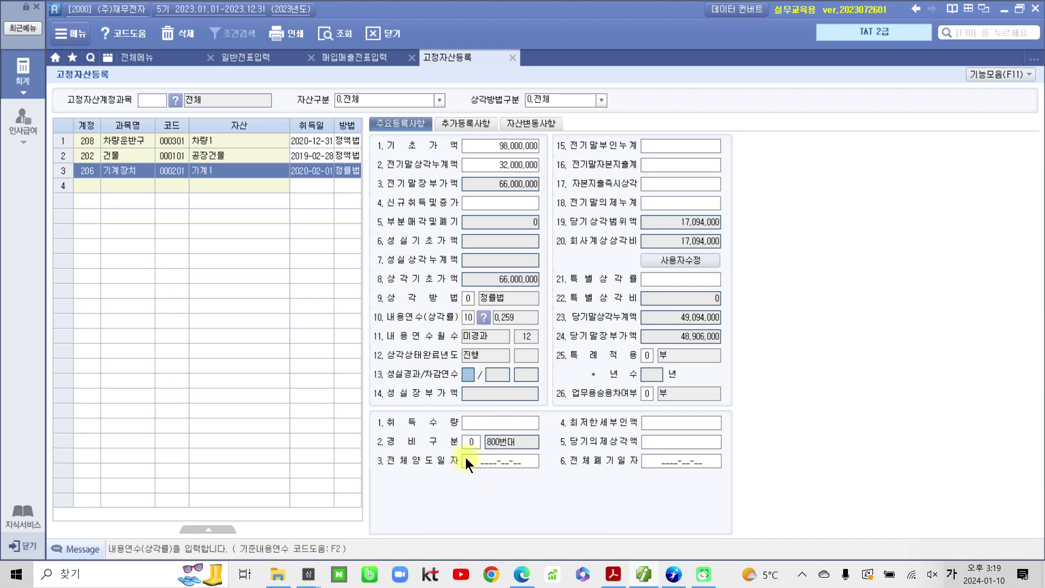
{"action": "left_click", "coordinate": [471, 443]}
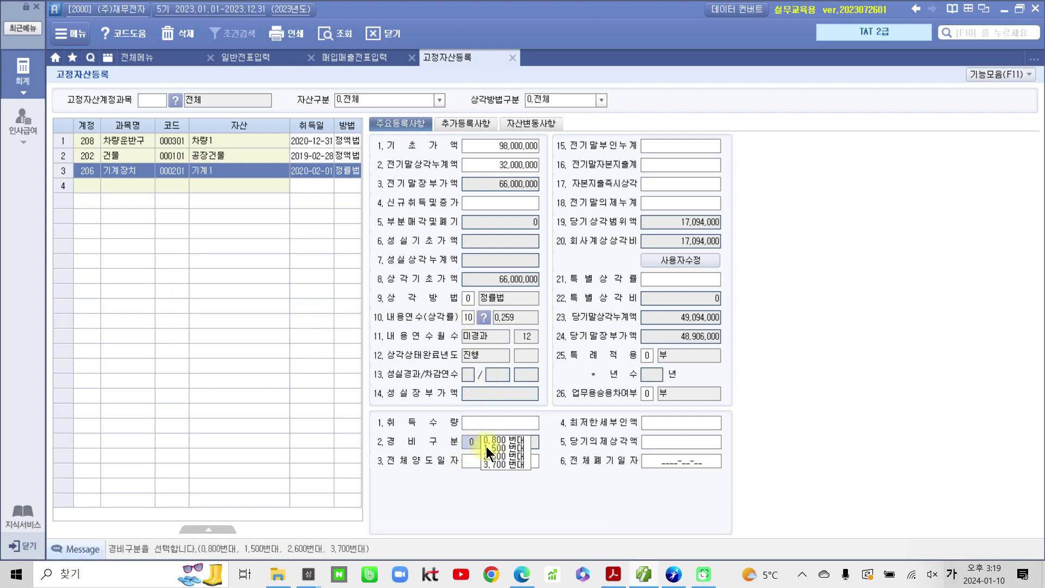
{"action": "left_click", "coordinate": [485, 446]}
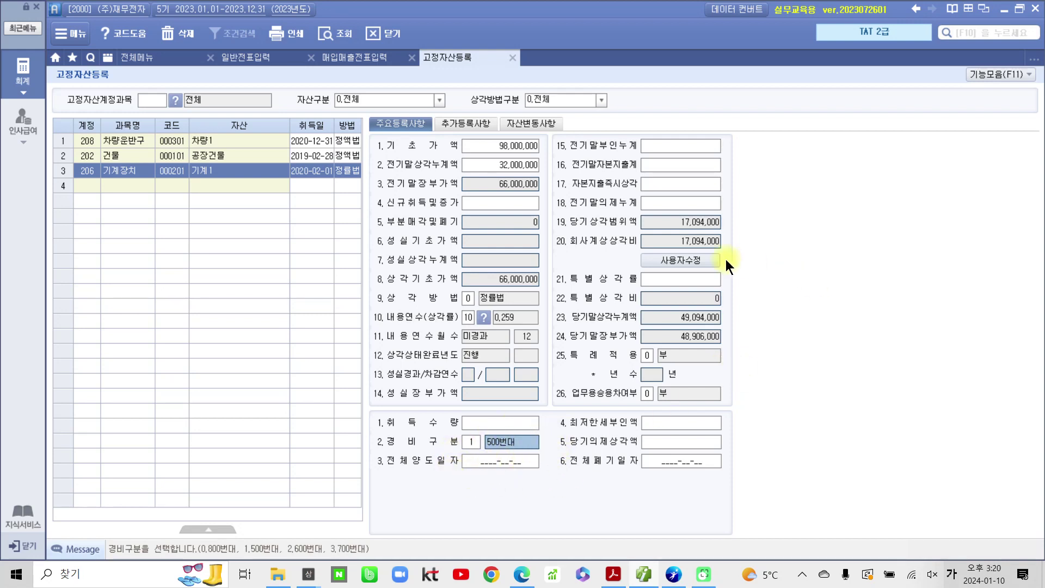
- Add an asset under account 212 비품 with code 401, name 비품1 and acquisition date 2023-11-30
{"action": "left_click", "coordinate": [713, 240]}
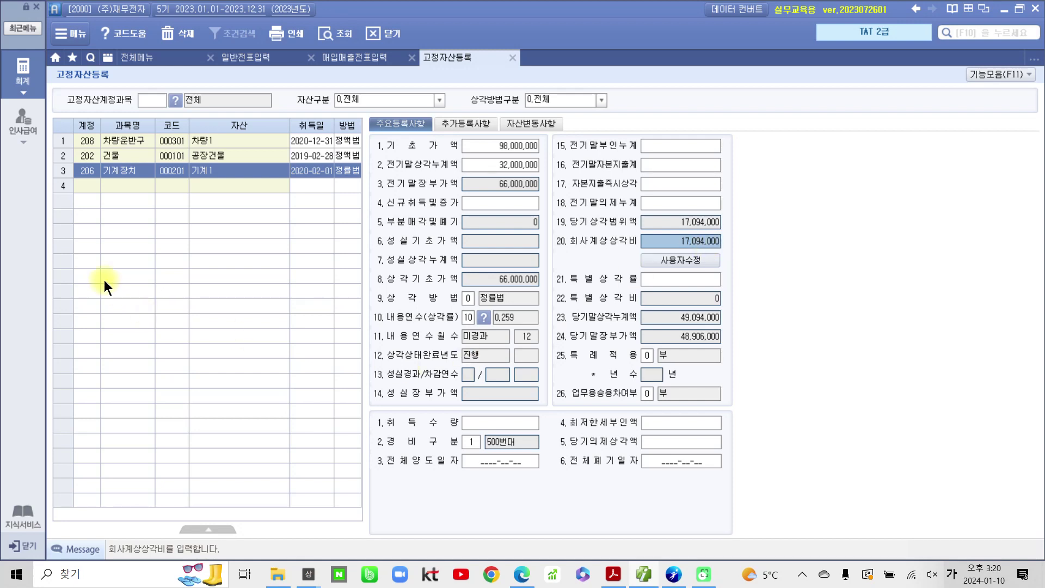
{"action": "left_click", "coordinate": [116, 185]}
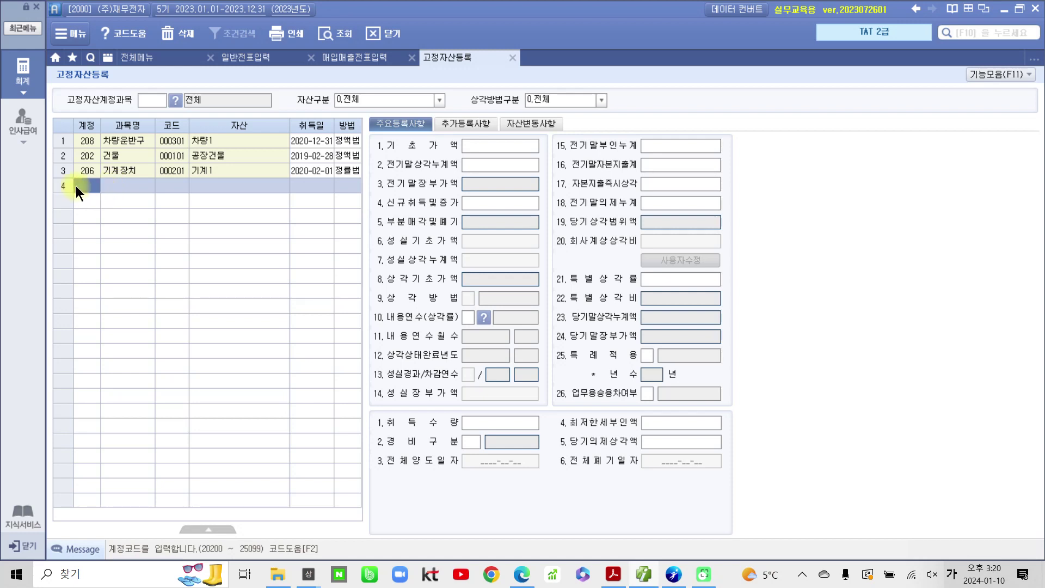
{"action": "key", "text": "F2"}
{"action": "left_click", "coordinate": [436, 289]}
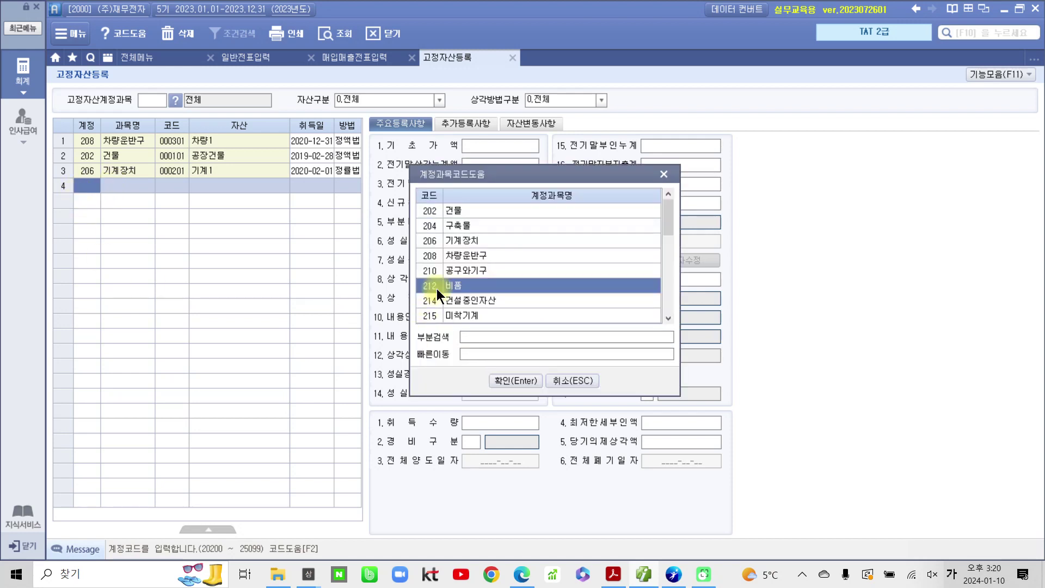
{"action": "left_click", "coordinate": [502, 378]}
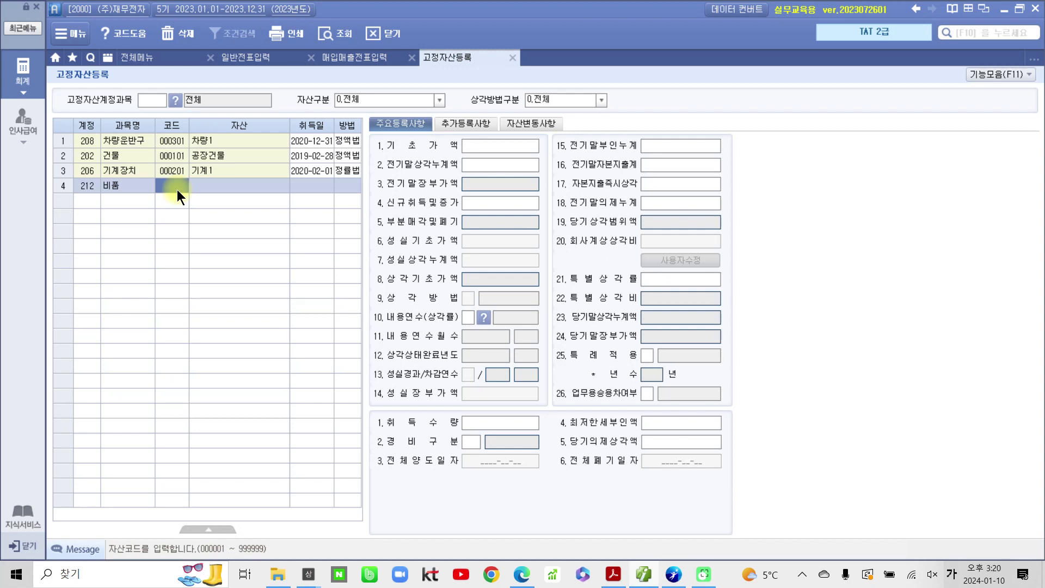
{"action": "type", "text": "401"}
{"action": "key", "text": "Return"}
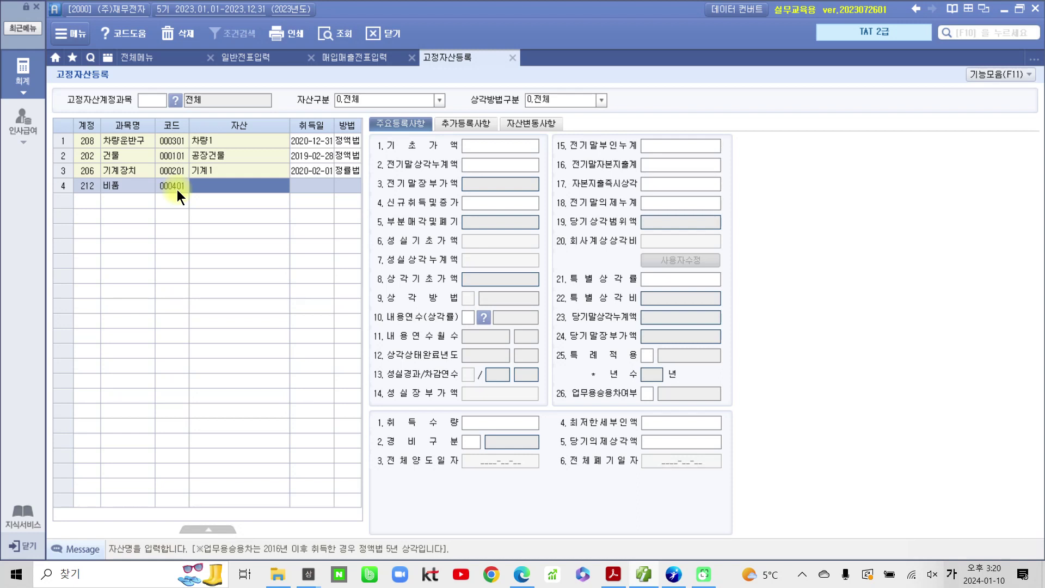
{"action": "type", "text": "ㅂㅣ품1"}
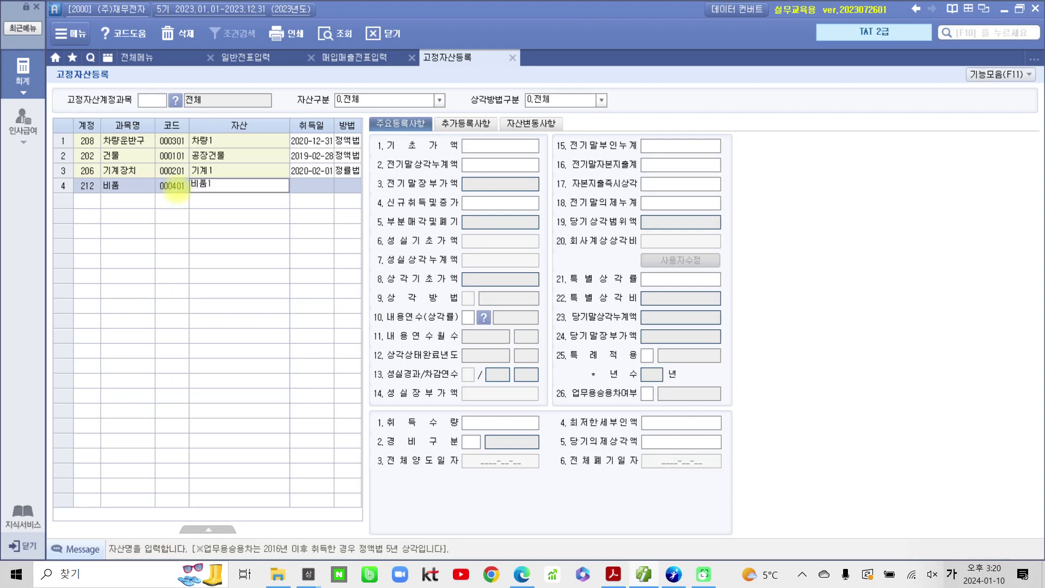
{"action": "key", "text": "Return"}
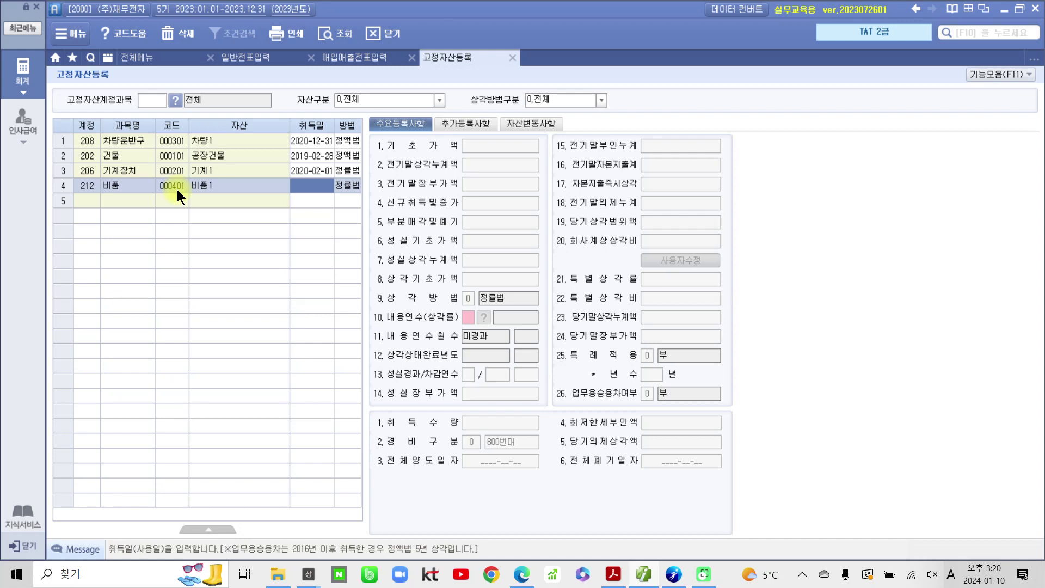
{"action": "type", "text": "2023-"}
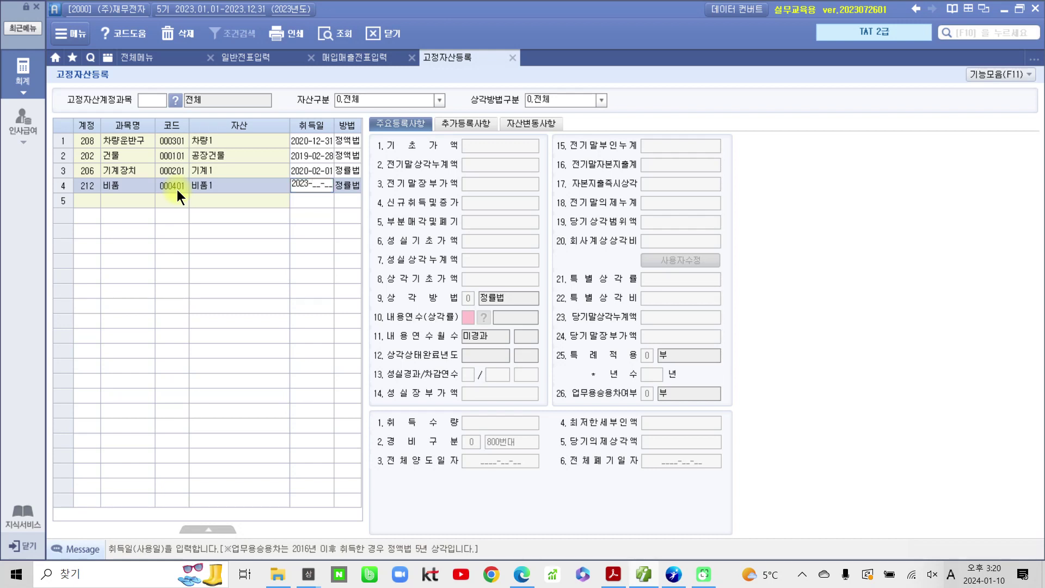
{"action": "type", "text": "11-30"}
{"action": "key", "text": "Return"}
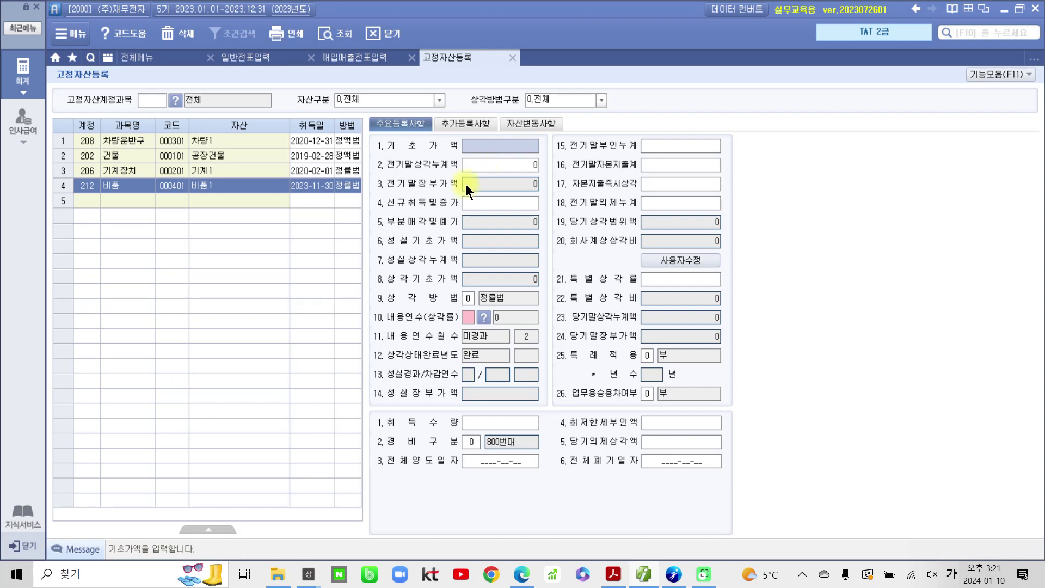
- Set 비품1's 신규취득및증가 to 3,000,000 and its 내용연수 to 5 years, keeping 정률법 as the depreciation method
{"action": "left_click", "coordinate": [470, 203]}
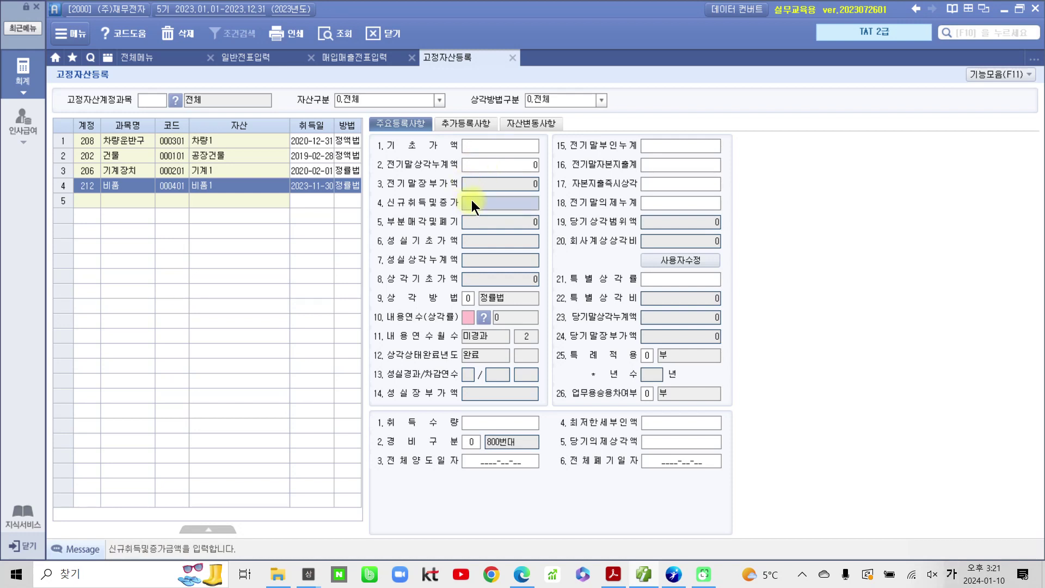
{"action": "type", "text": "3,000,000"}
{"action": "key", "text": "Return"}
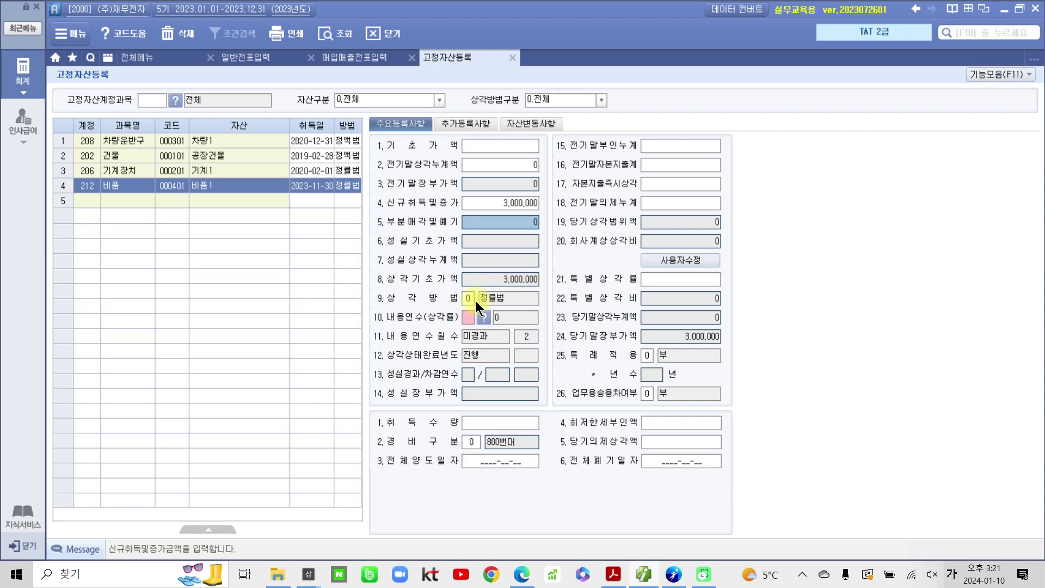
{"action": "key", "text": "Return"}
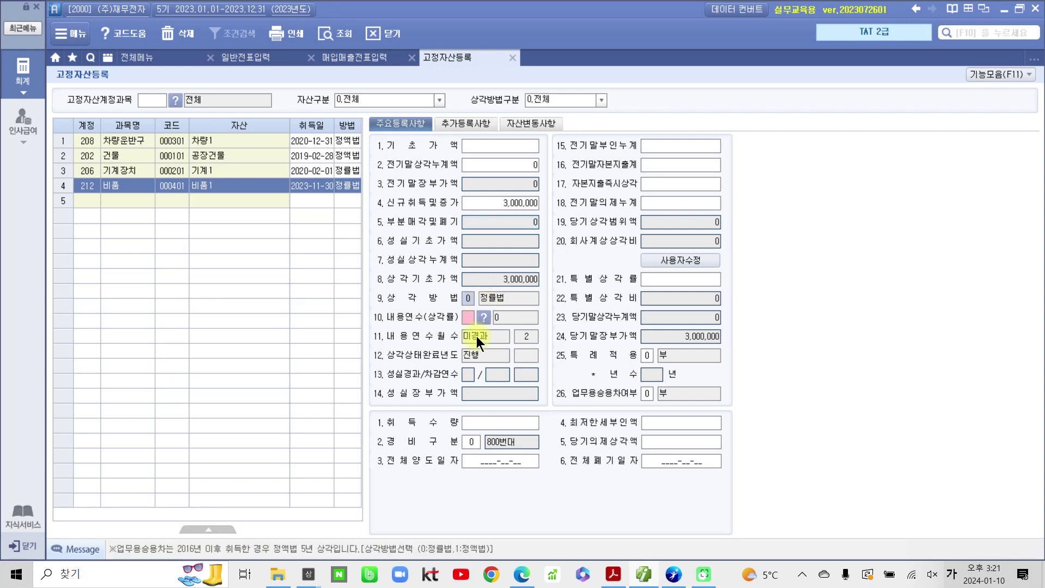
{"action": "key", "text": "Return"}
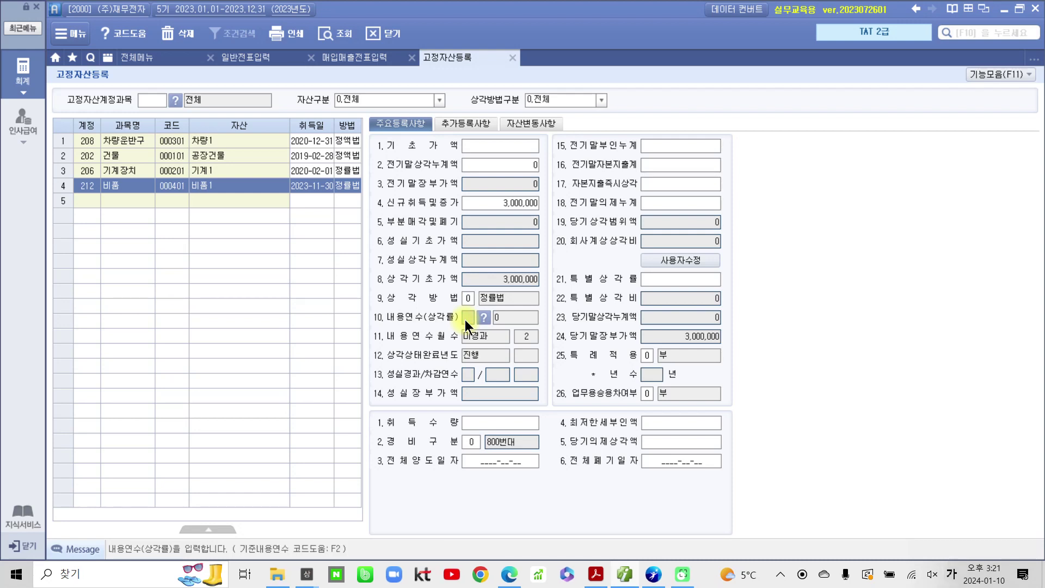
{"action": "type", "text": "5"}
{"action": "key", "text": "Return"}
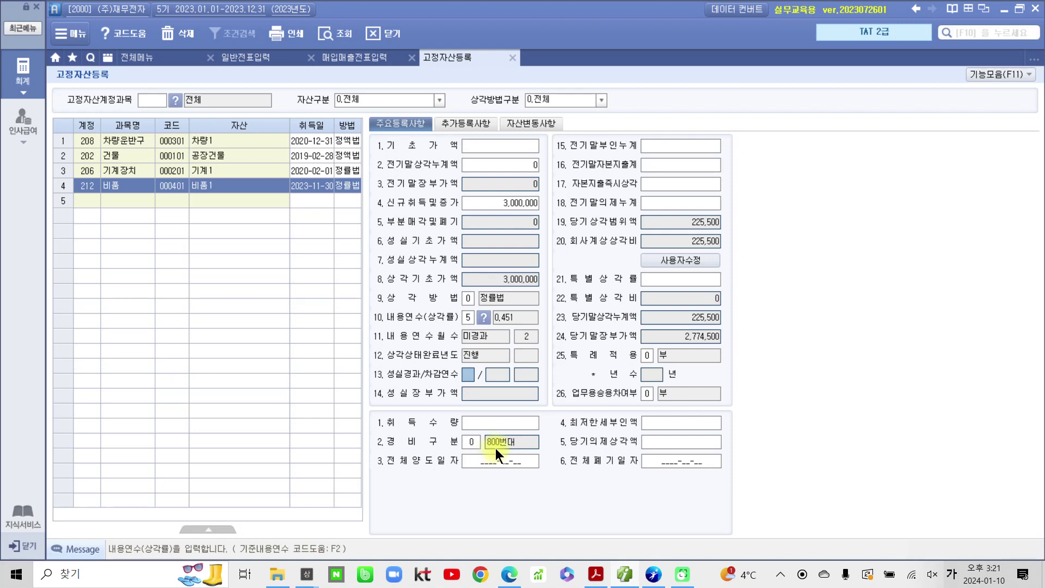
- Add an asset under account 239 개발비 with code 501, name 개발비 and acquisition date 2022-01-06
{"action": "left_click", "coordinate": [92, 199]}
{"action": "double_click", "coordinate": [90, 200]}
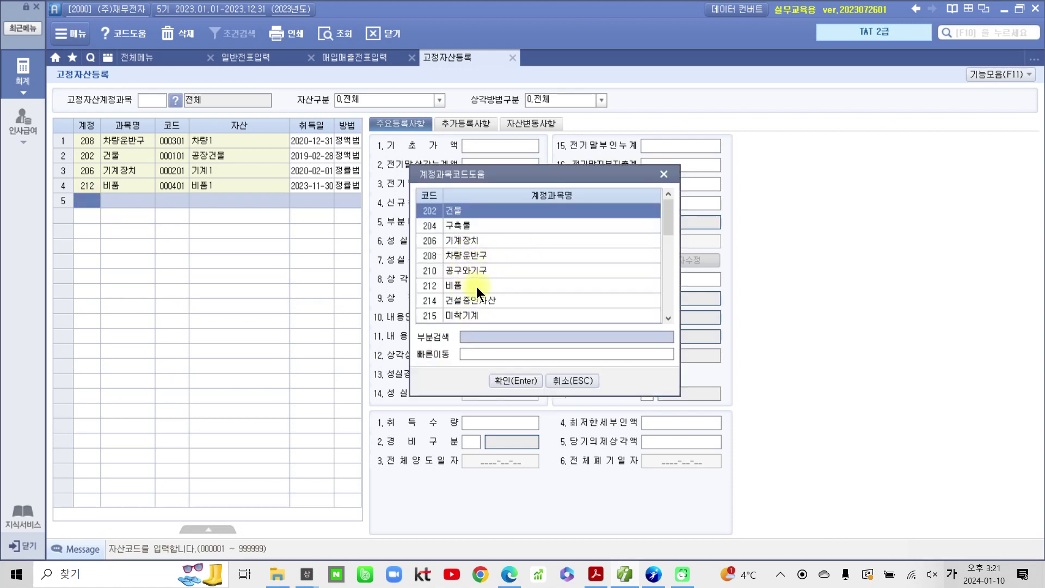
{"action": "left_click_drag", "start_coordinate": [668, 225], "coordinate": [668, 303]}
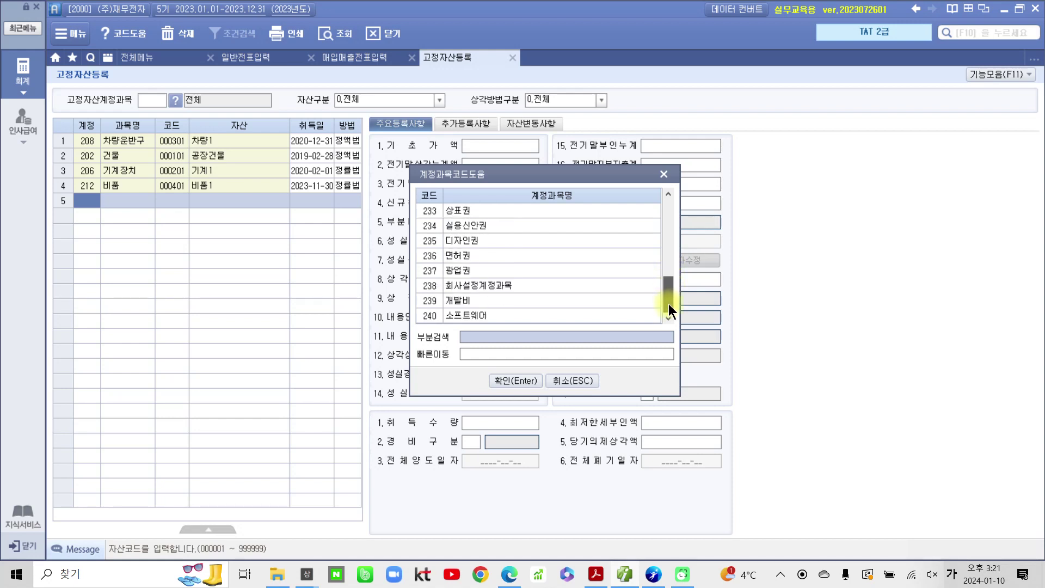
{"action": "left_click", "coordinate": [452, 305]}
{"action": "left_click", "coordinate": [505, 381]}
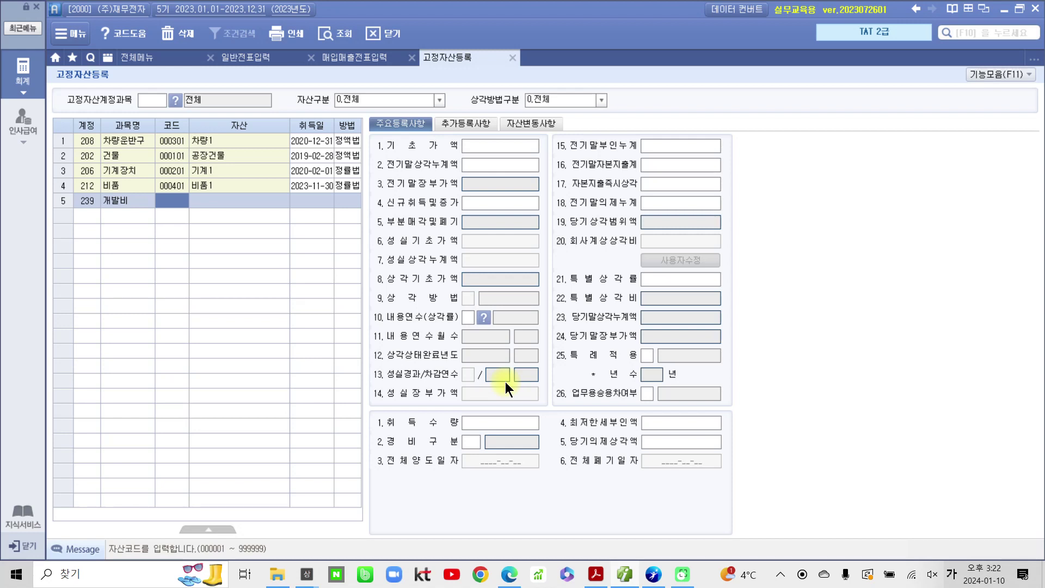
{"action": "type", "text": "501"}
{"action": "key", "text": "Return"}
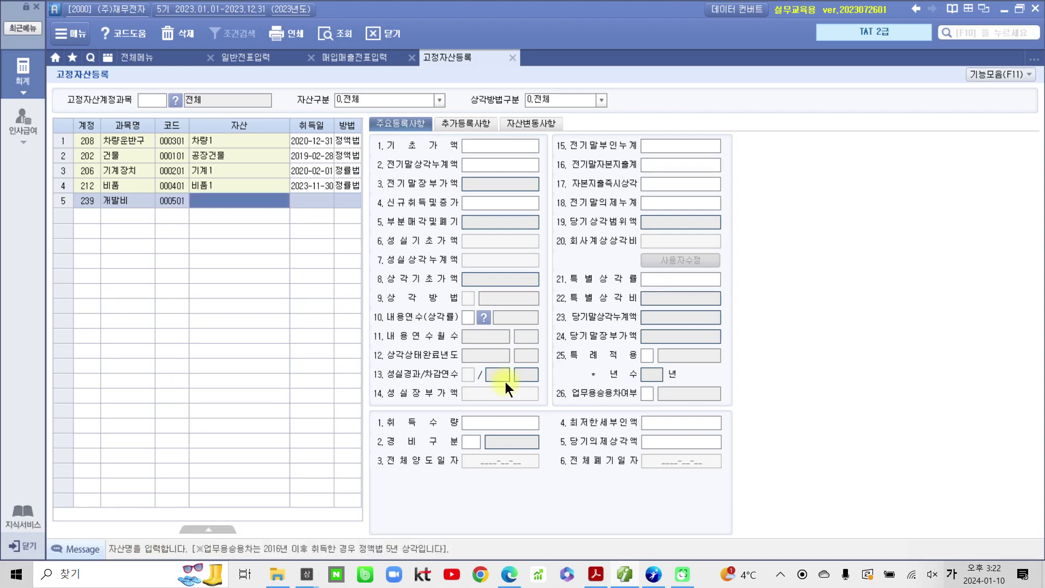
{"action": "type", "text": "개발비"}
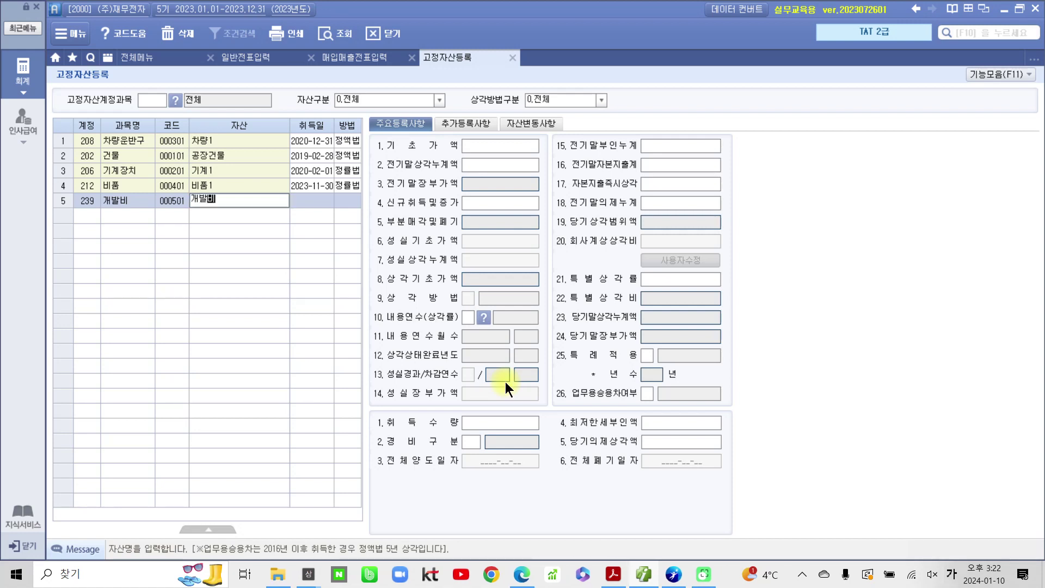
{"action": "key", "text": "Return"}
{"action": "key", "text": "Hangul"}
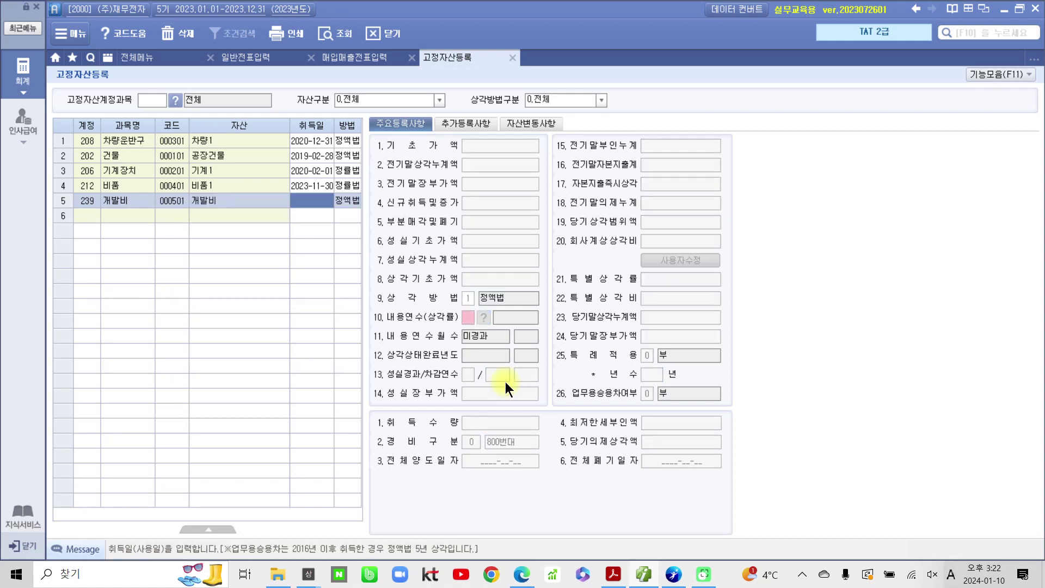
{"action": "type", "text": "2022-"}
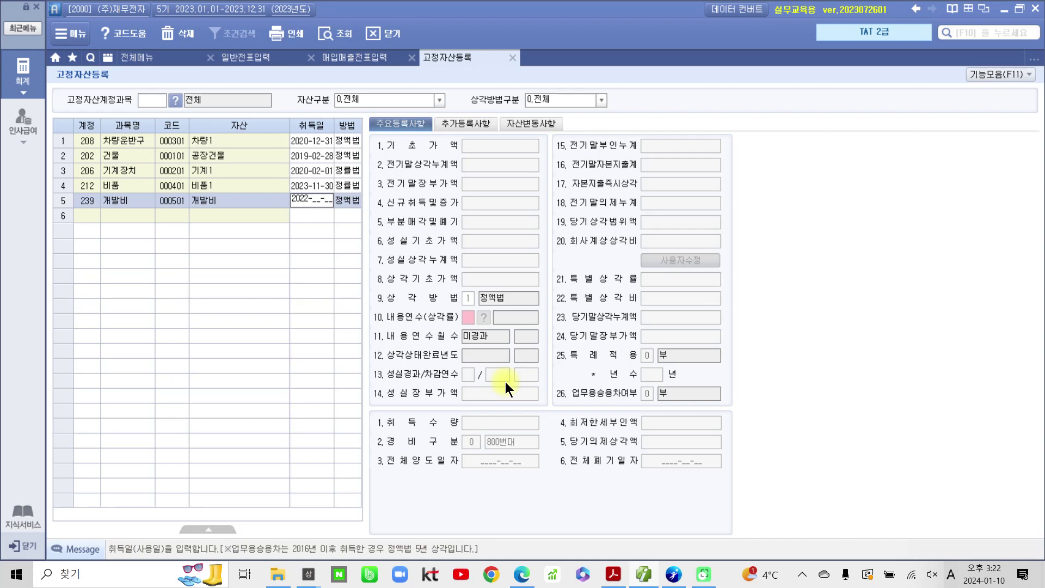
{"action": "type", "text": "01-06"}
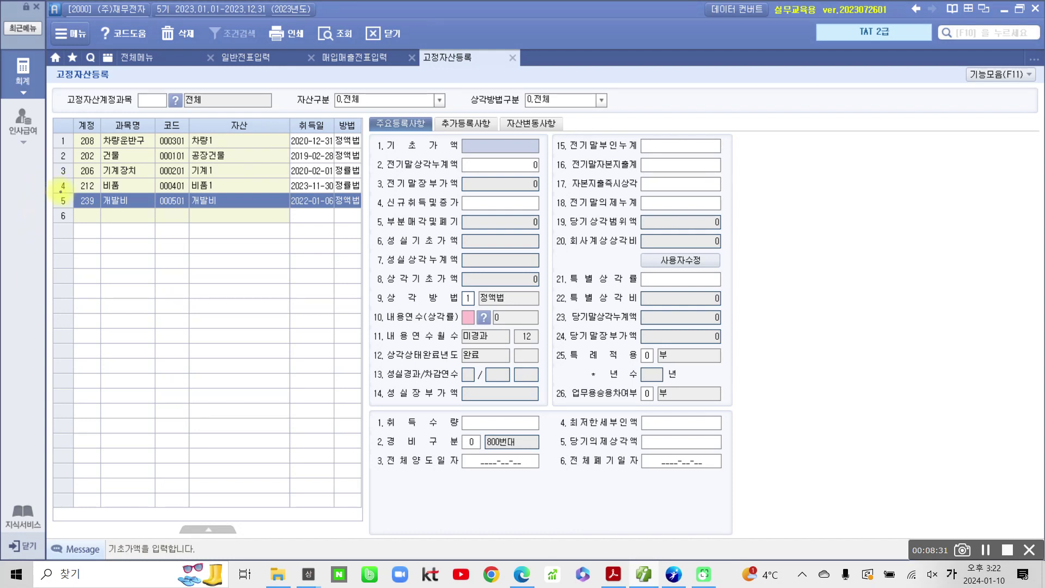
{"action": "left_click_drag", "start_coordinate": [61, 192], "coordinate": [388, 217]}
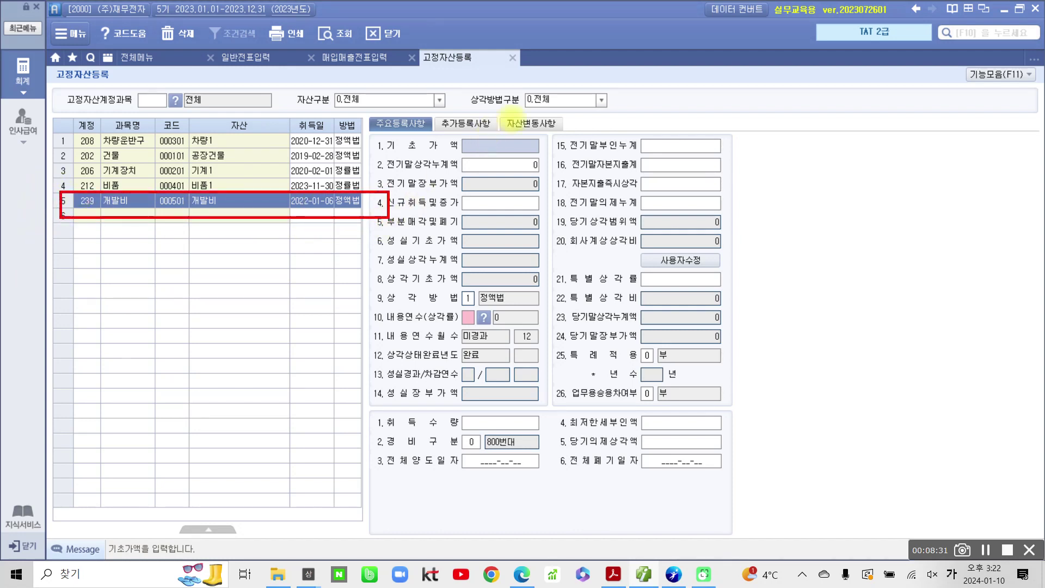
{"action": "mouse_move", "coordinate": [461, 132]}
{"action": "left_mouse_down"}
{"action": "mouse_move", "coordinate": [482, 163]}
{"action": "mouse_move", "coordinate": [504, 116]}
{"action": "mouse_move", "coordinate": [453, 130]}
{"action": "left_mouse_up"}
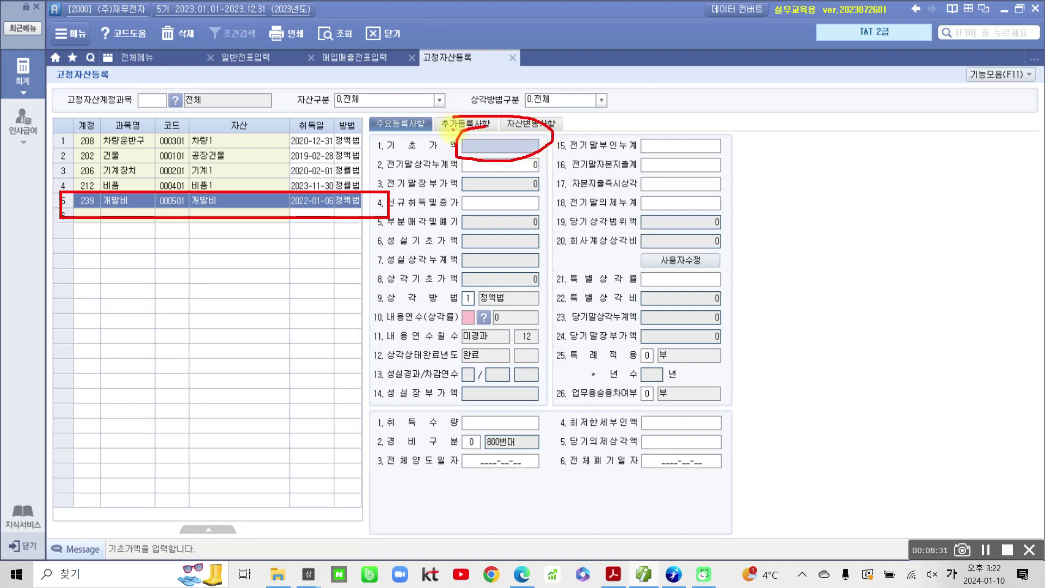
{"action": "mouse_move", "coordinate": [547, 131]}
{"action": "left_mouse_down"}
{"action": "mouse_move", "coordinate": [635, 106]}
{"action": "mouse_move", "coordinate": [685, 137]}
{"action": "mouse_move", "coordinate": [729, 120]}
{"action": "mouse_move", "coordinate": [719, 163]}
{"action": "mouse_move", "coordinate": [849, 131]}
{"action": "mouse_move", "coordinate": [835, 144]}
{"action": "mouse_move", "coordinate": [839, 167]}
{"action": "mouse_move", "coordinate": [767, 215]}
{"action": "mouse_move", "coordinate": [795, 218]}
{"action": "mouse_move", "coordinate": [792, 234]}
{"action": "mouse_move", "coordinate": [836, 179]}
{"action": "mouse_move", "coordinate": [844, 209]}
{"action": "mouse_move", "coordinate": [868, 188]}
{"action": "mouse_move", "coordinate": [860, 235]}
{"action": "mouse_move", "coordinate": [914, 215]}
{"action": "mouse_move", "coordinate": [934, 232]}
{"action": "mouse_move", "coordinate": [972, 203]}
{"action": "mouse_move", "coordinate": [1013, 234]}
{"action": "mouse_move", "coordinate": [1010, 215]}
{"action": "mouse_move", "coordinate": [1032, 242]}
{"action": "left_mouse_up"}
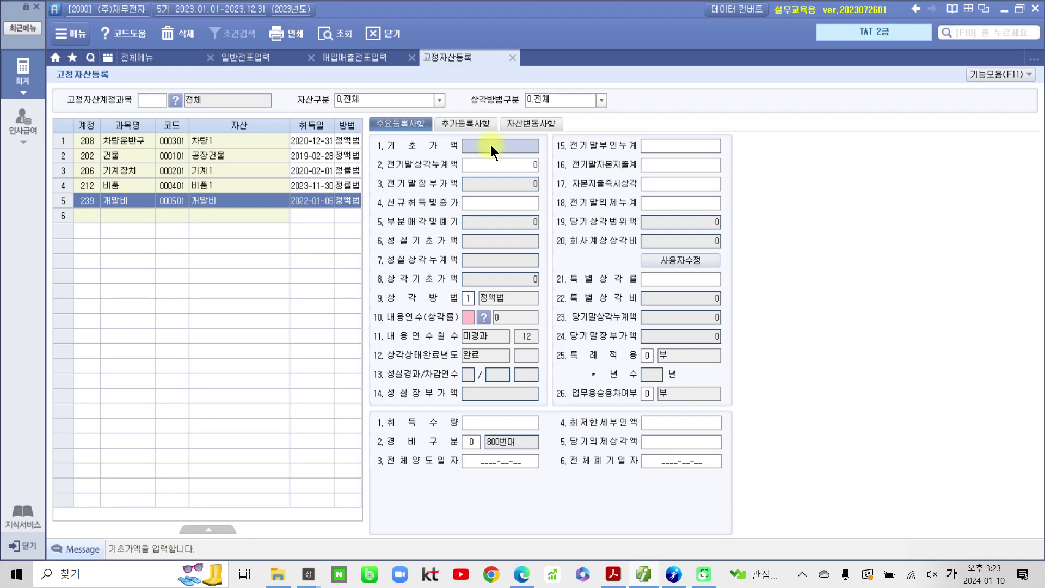
- Set 개발비's 기초가액 to 2,400,000 and its 전기말상각누계액 to 600,000
{"action": "type", "text": "2,4"}
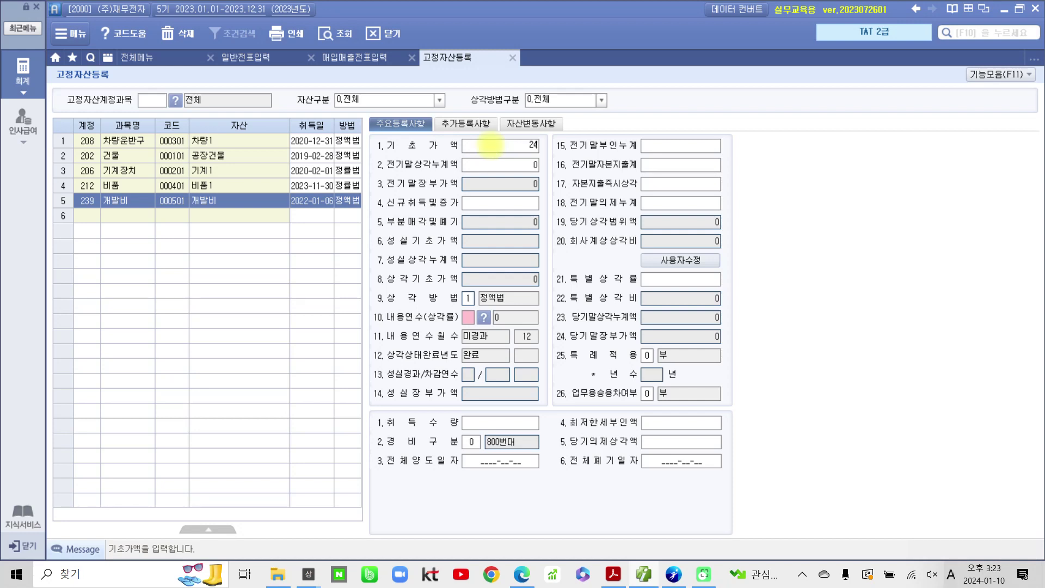
{"action": "type", "text": "00,000"}
{"action": "key", "text": "Return"}
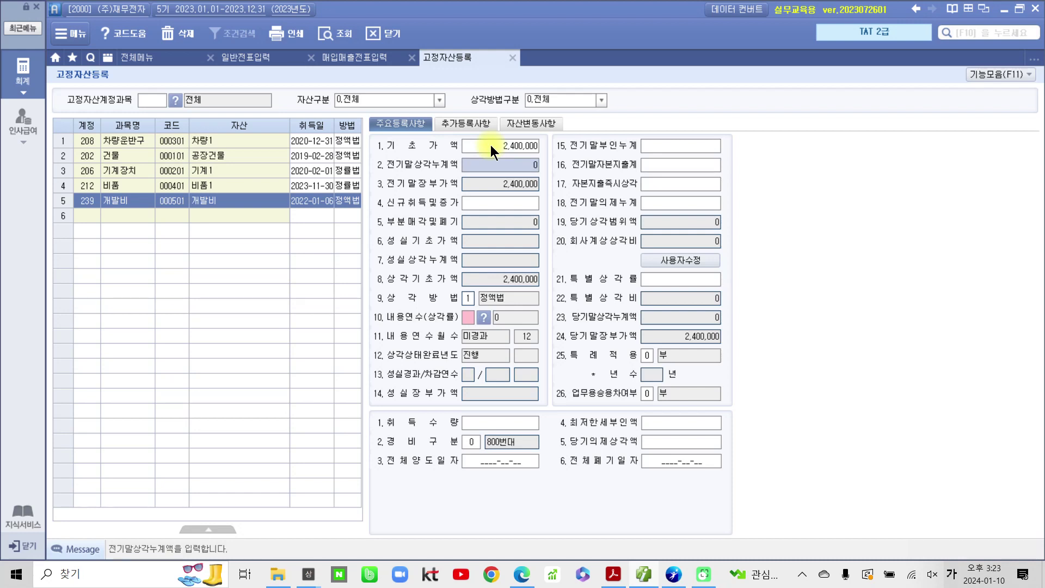
{"action": "type", "text": "6"}
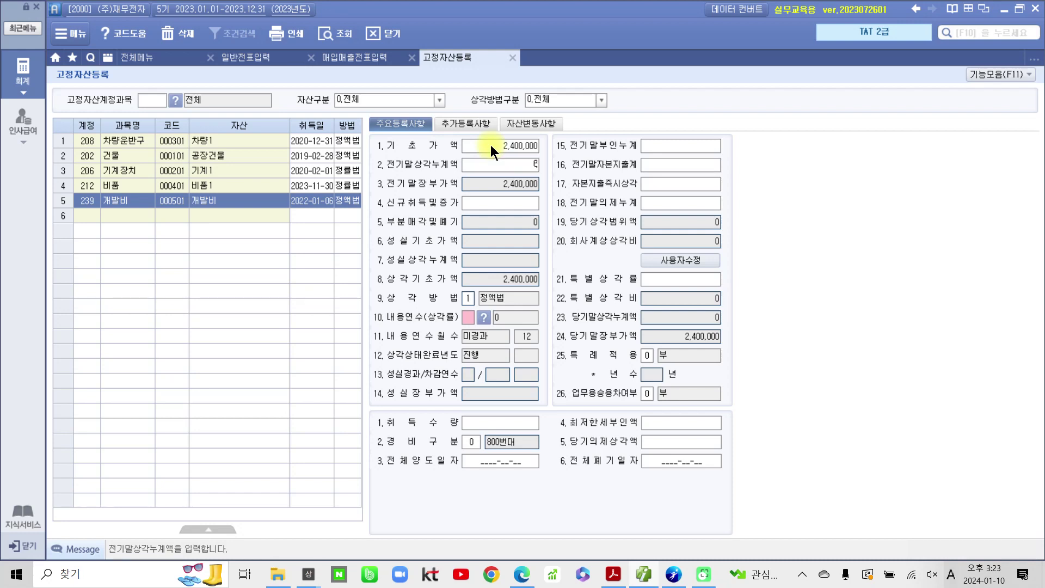
{"action": "type", "text": "00,000"}
{"action": "key", "text": "Return"}
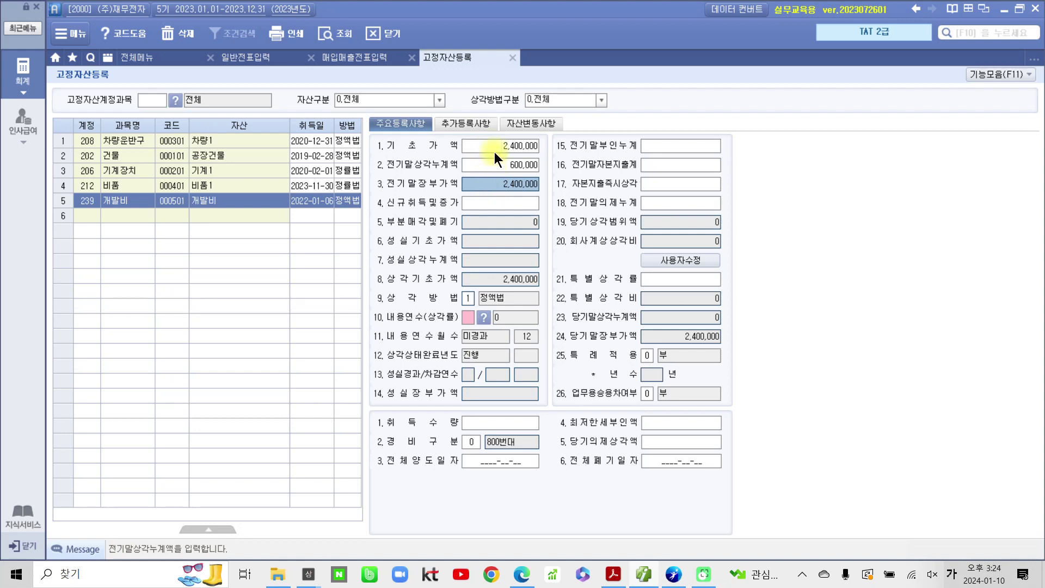
{"action": "left_click", "coordinate": [500, 148]}
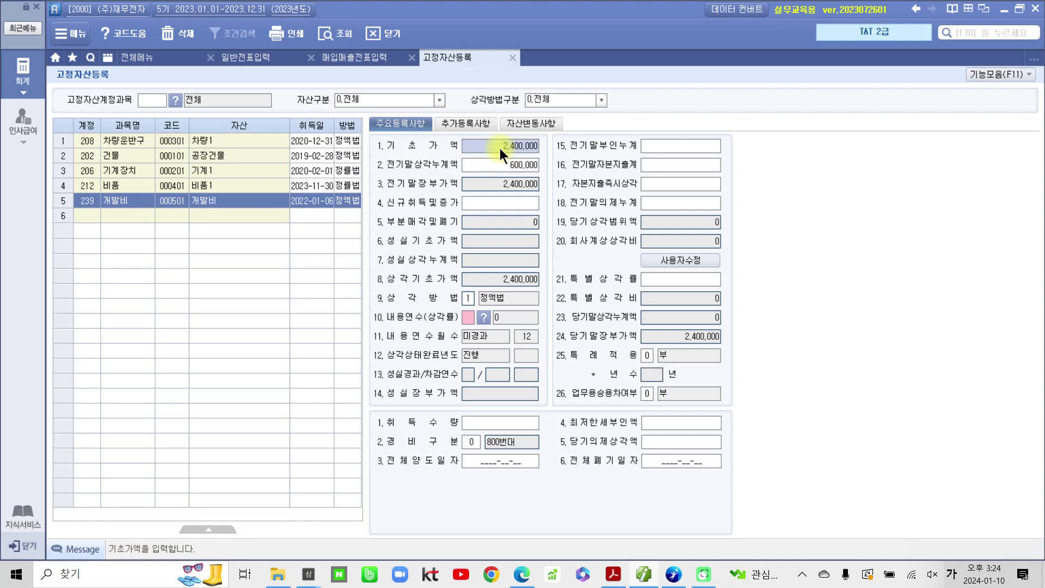
{"action": "left_click", "coordinate": [496, 166]}
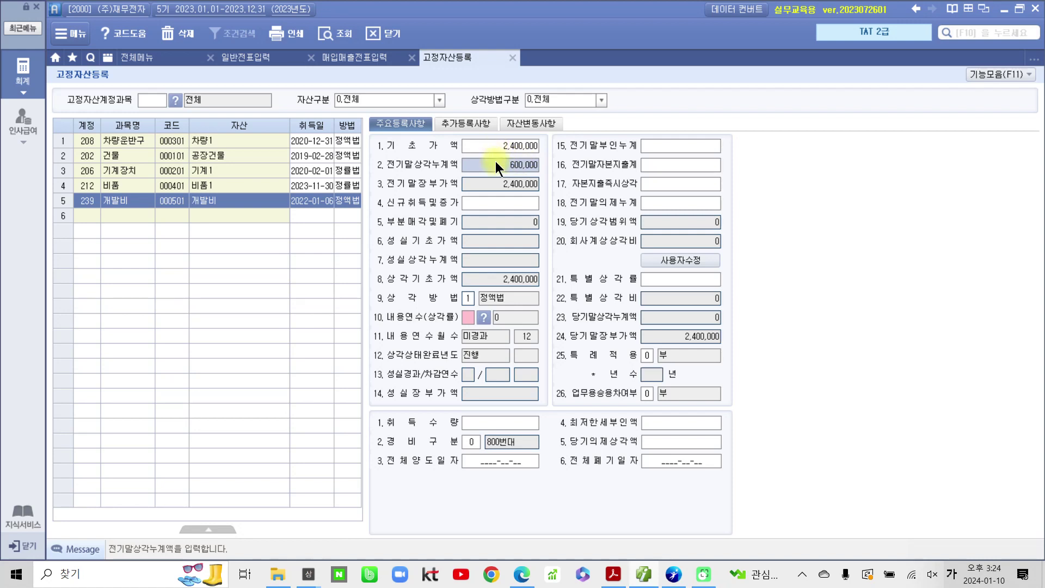
{"action": "left_click", "coordinate": [497, 179]}
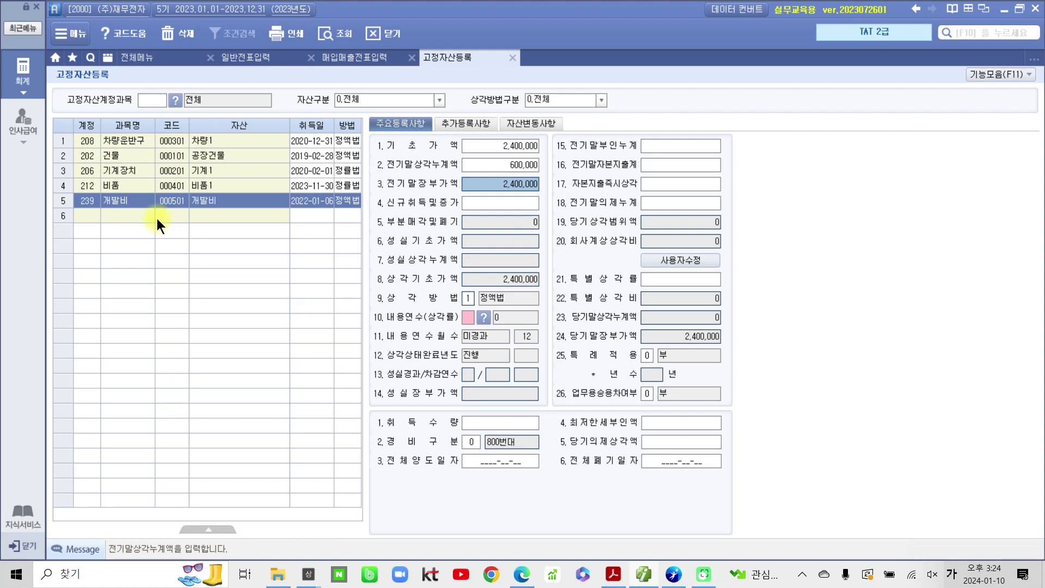
{"action": "mouse_move", "coordinate": [69, 186]}
{"action": "left_mouse_down"}
{"action": "mouse_move", "coordinate": [235, 213]}
{"action": "mouse_move", "coordinate": [154, 212]}
{"action": "left_mouse_up"}
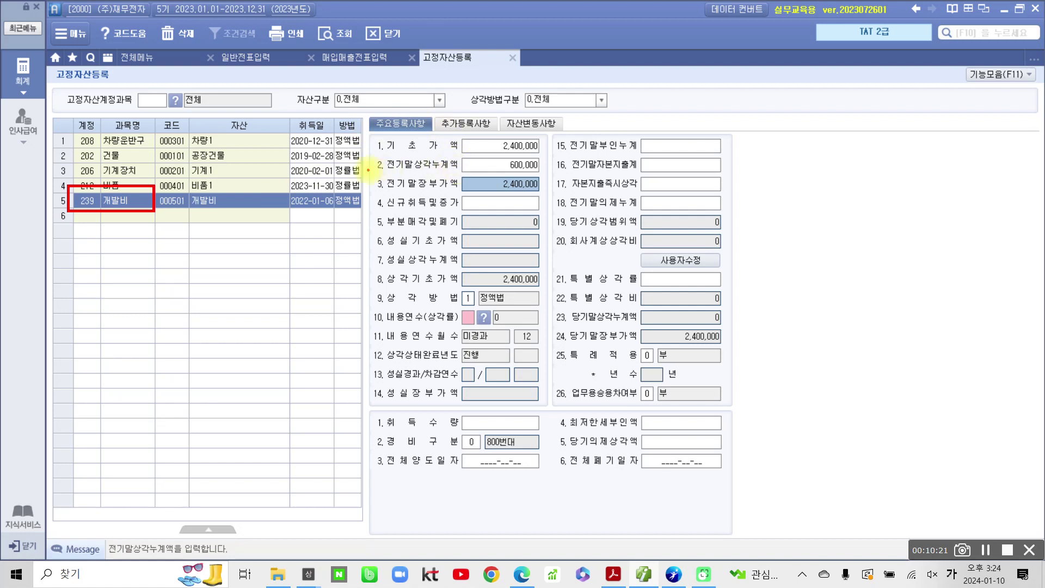
{"action": "left_click_drag", "start_coordinate": [369, 172], "coordinate": [446, 172]}
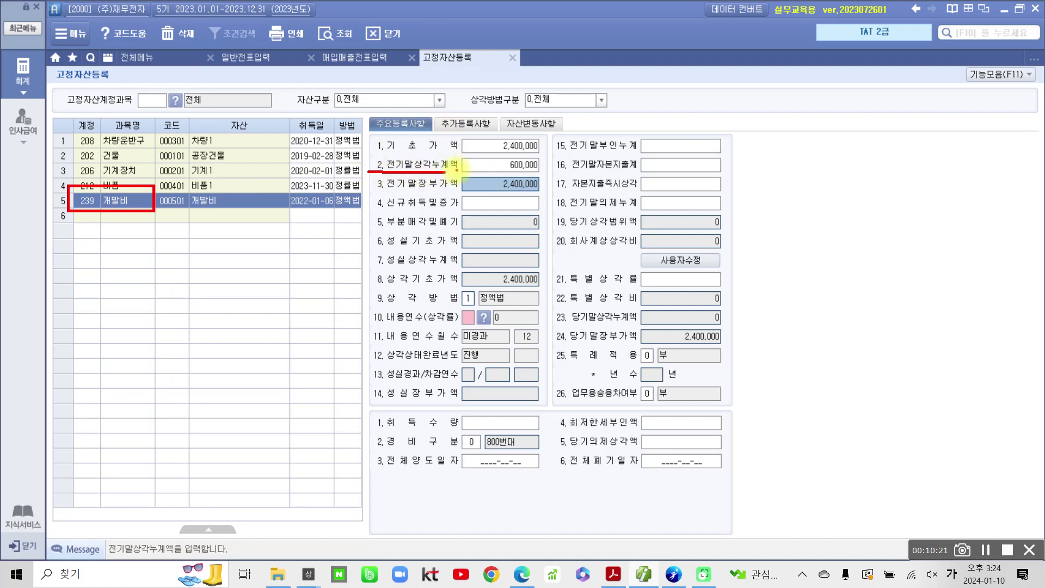
{"action": "mouse_move", "coordinate": [395, 129]}
{"action": "left_mouse_down"}
{"action": "mouse_move", "coordinate": [361, 137]}
{"action": "mouse_move", "coordinate": [409, 154]}
{"action": "mouse_move", "coordinate": [381, 130]}
{"action": "mouse_move", "coordinate": [351, 144]}
{"action": "mouse_move", "coordinate": [340, 172]}
{"action": "mouse_move", "coordinate": [375, 175]}
{"action": "mouse_move", "coordinate": [392, 192]}
{"action": "mouse_move", "coordinate": [531, 188]}
{"action": "mouse_move", "coordinate": [463, 174]}
{"action": "mouse_move", "coordinate": [378, 179]}
{"action": "left_mouse_up"}
{"action": "mouse_move", "coordinate": [536, 191]}
{"action": "left_mouse_down"}
{"action": "mouse_move", "coordinate": [549, 188]}
{"action": "mouse_move", "coordinate": [577, 145]}
{"action": "mouse_move", "coordinate": [550, 150]}
{"action": "mouse_move", "coordinate": [566, 137]}
{"action": "left_mouse_up"}
{"action": "key", "text": "Escape"}
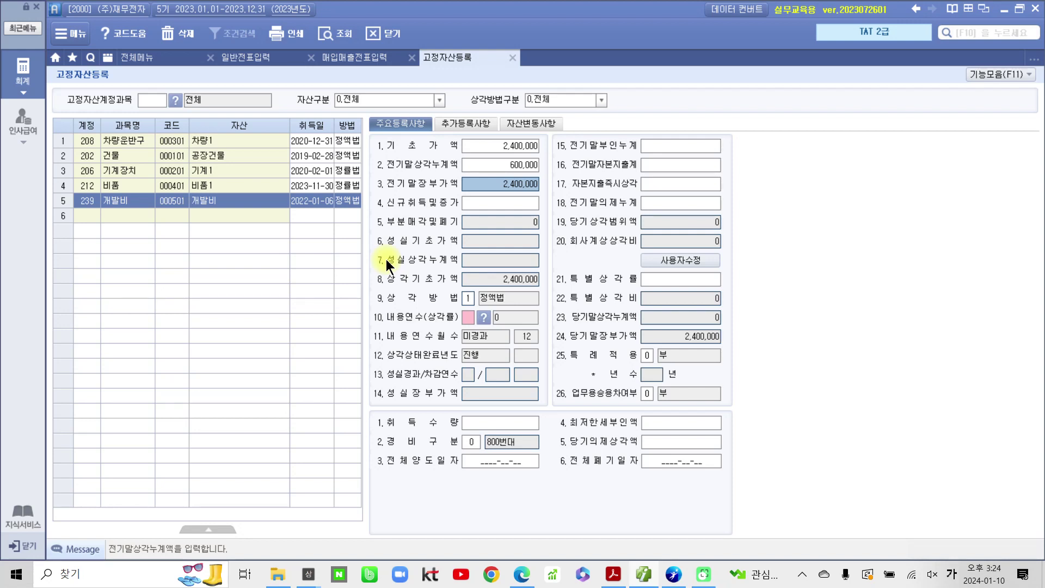
- Try 3,000,000 as 개발비's 기초가액 and return it to 2,400,000
{"action": "left_click", "coordinate": [484, 146]}
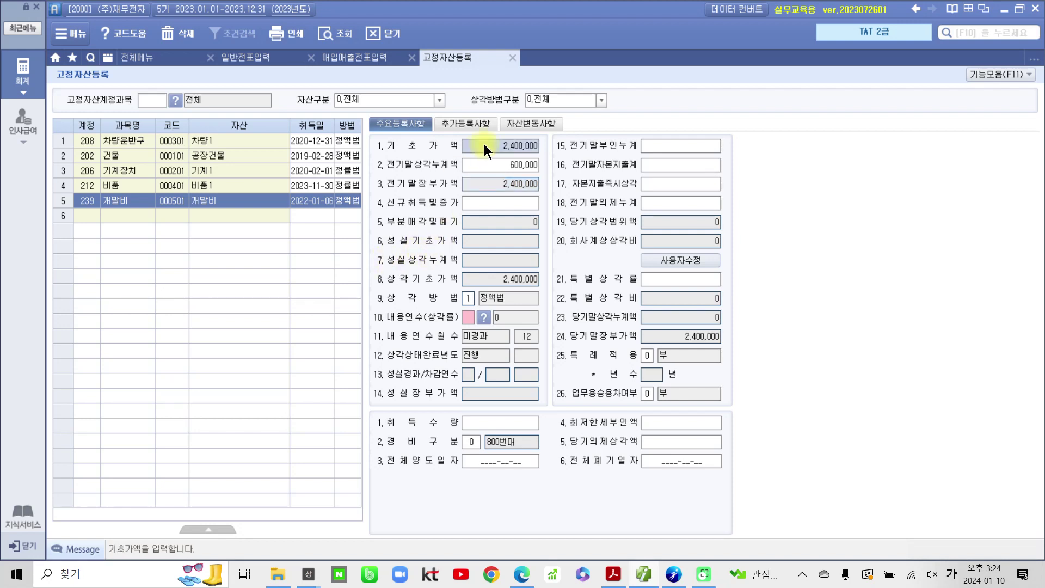
{"action": "type", "text": "ㅋ"}
{"action": "key", "text": "Hangul"}
{"action": "type", "text": "3,000,000"}
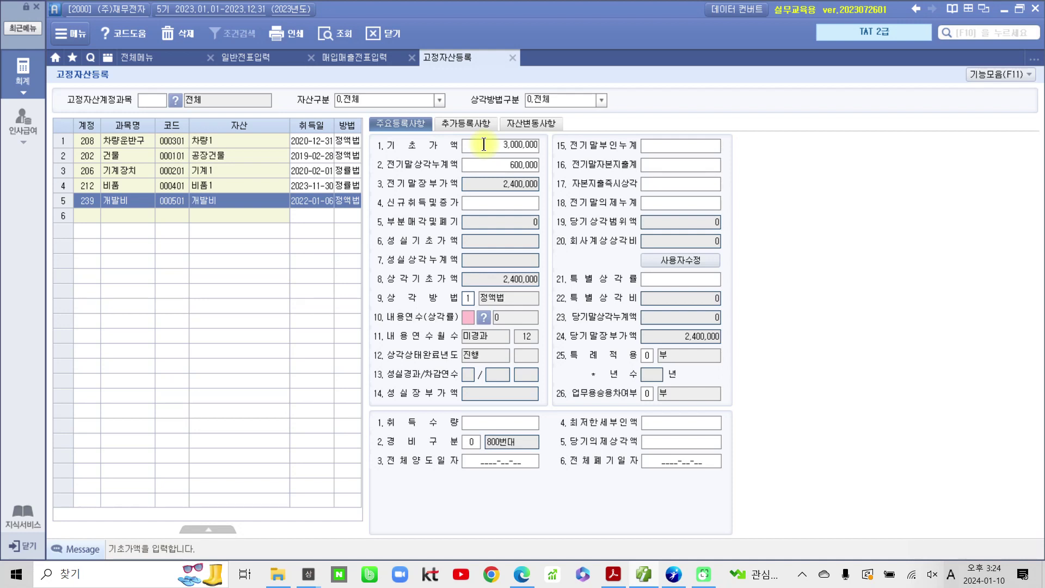
{"action": "key", "text": "Return"}
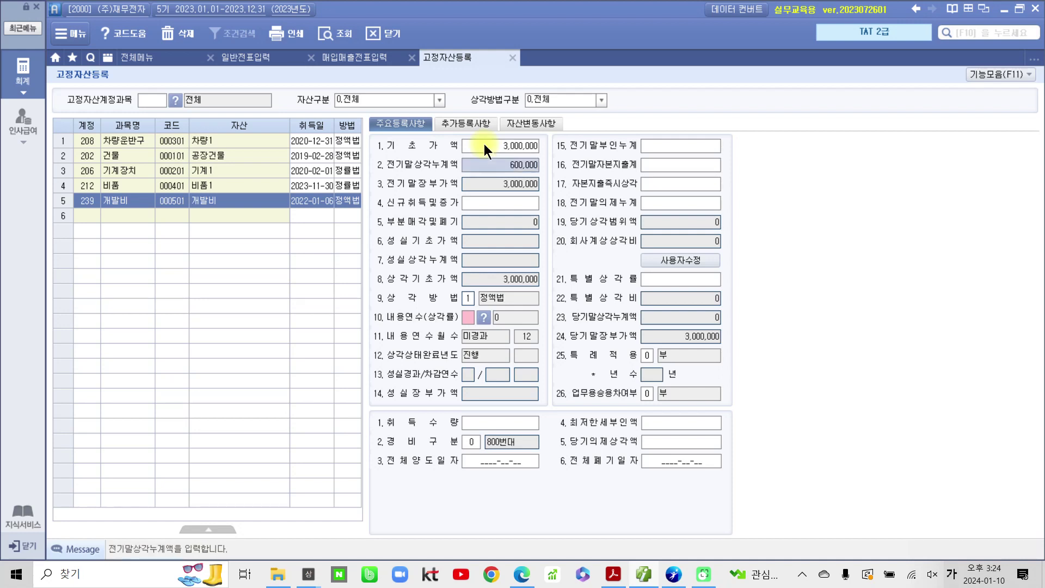
{"action": "left_click", "coordinate": [520, 148]}
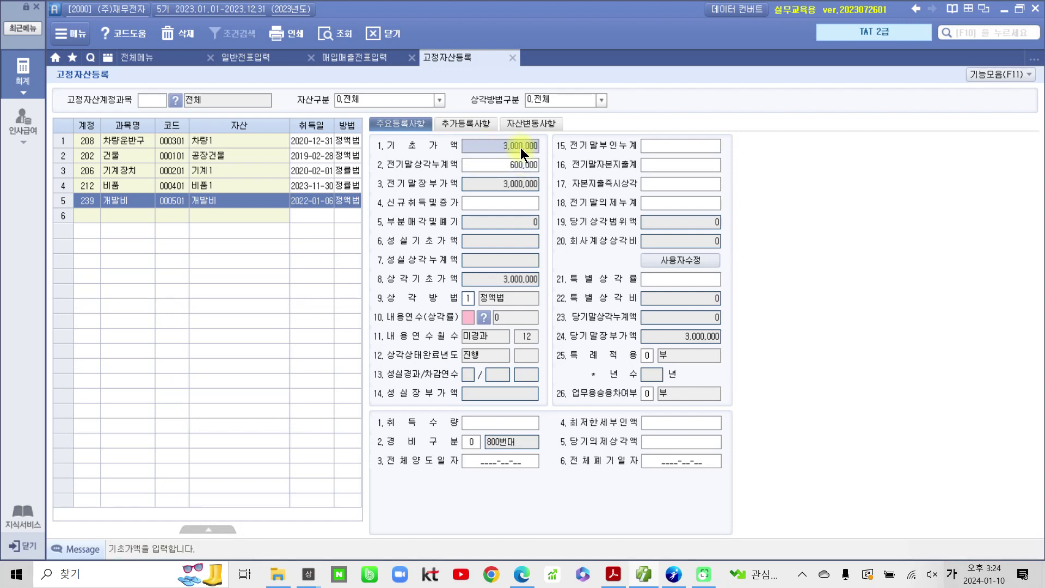
{"action": "left_click", "coordinate": [509, 188]}
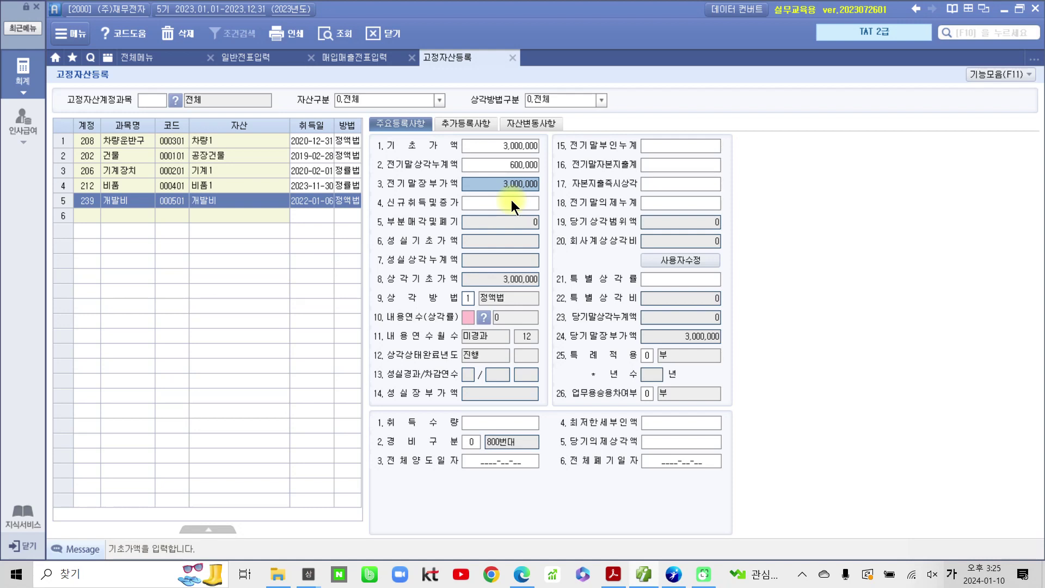
{"action": "left_click", "coordinate": [513, 146]}
{"action": "type", "text": "2,4"}
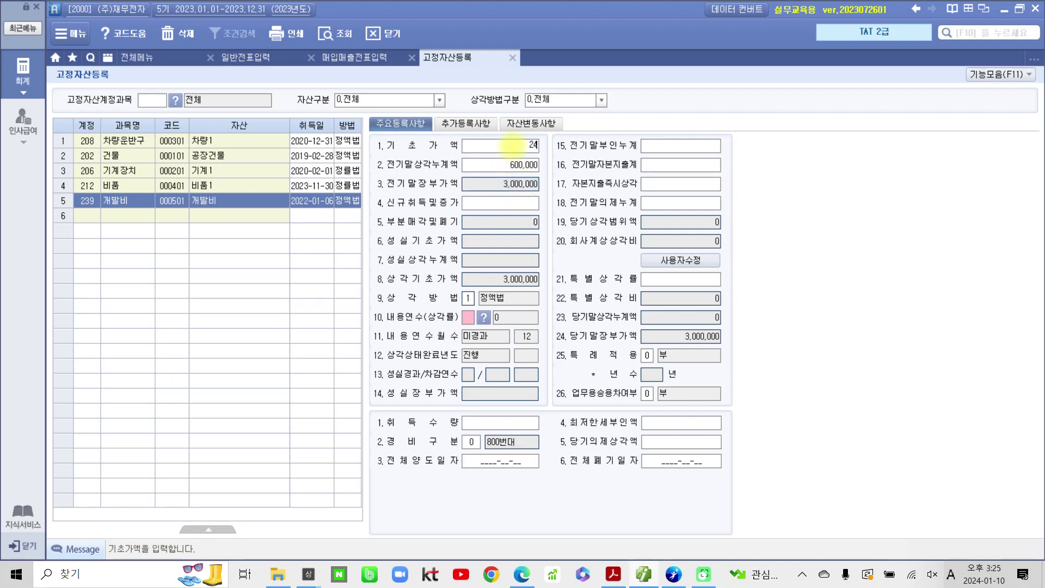
{"action": "type", "text": "00,000"}
{"action": "key", "text": "Return"}
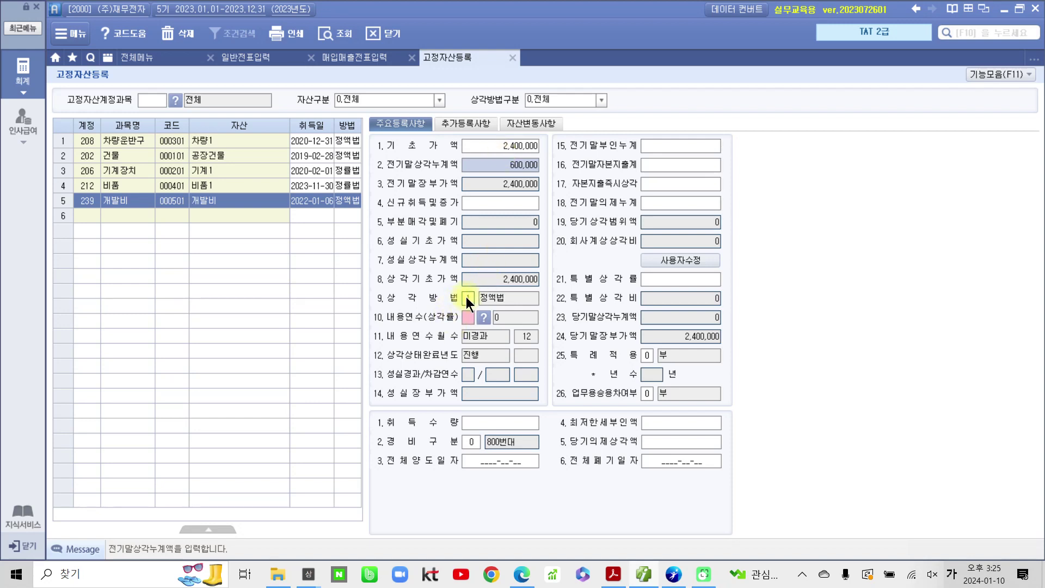
- Set 개발비's 내용연수 to 5 years
{"action": "left_click", "coordinate": [468, 316]}
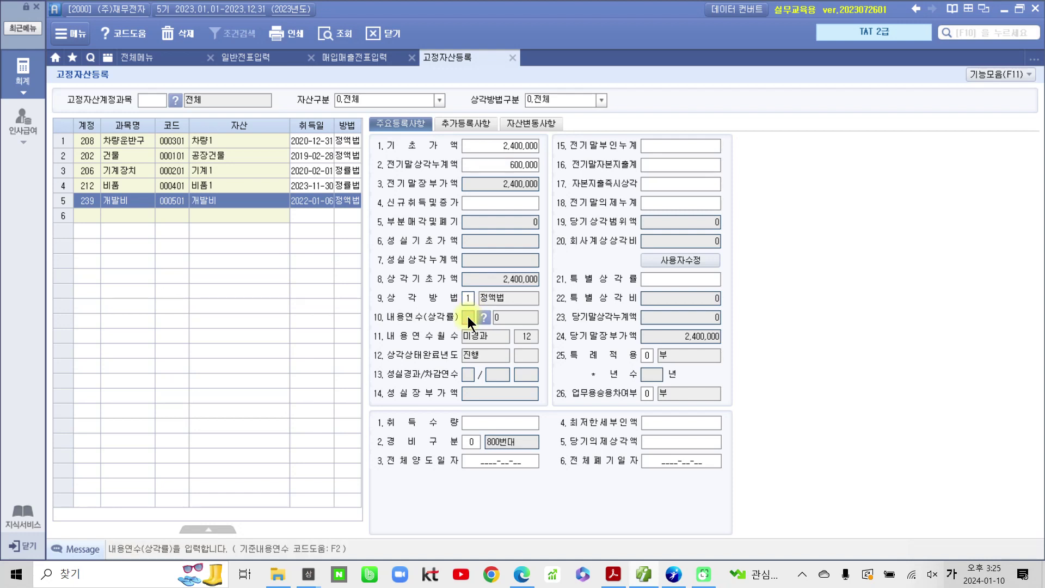
{"action": "type", "text": "5"}
{"action": "key", "text": "Return"}
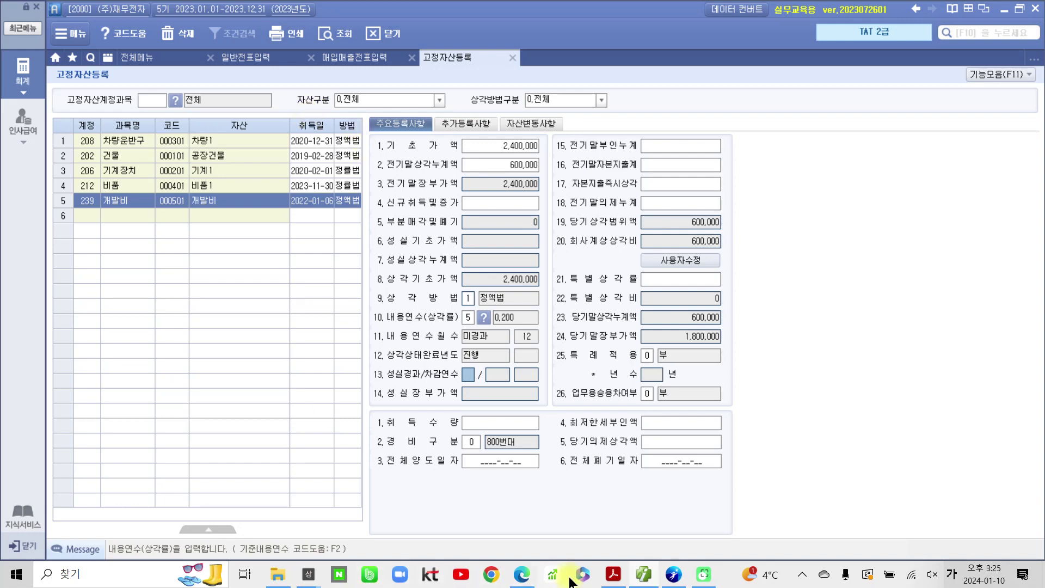
- Switch to the textbook PDF in Acrobat and review the 고정자산 등록과 감가상각 solution for 비품 and 개발비, including their notes
{"action": "left_click", "coordinate": [612, 574]}
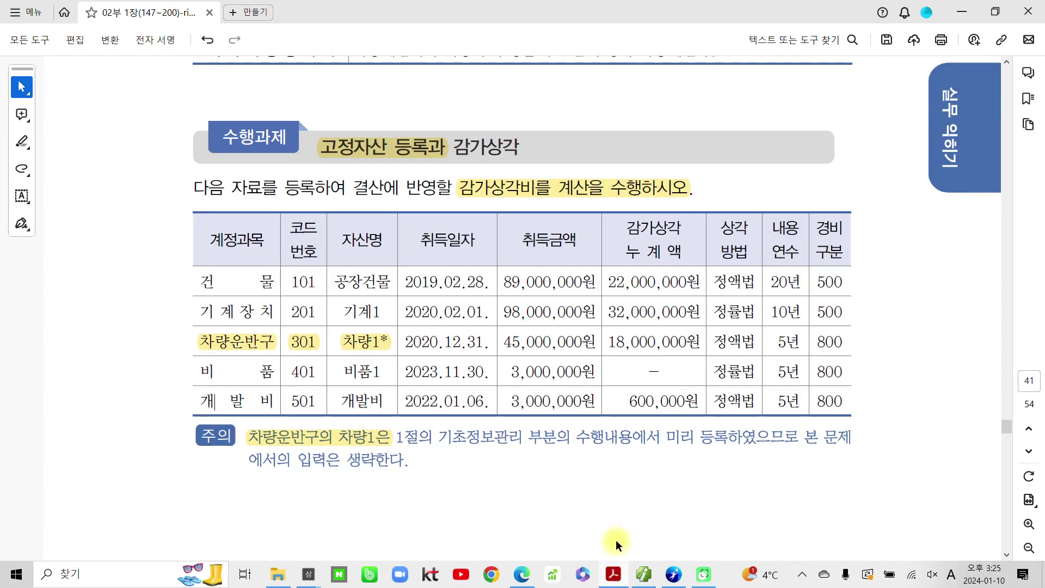
{"action": "scroll", "coordinate": [615, 539], "scroll_direction": "down", "scroll_amount": 15}
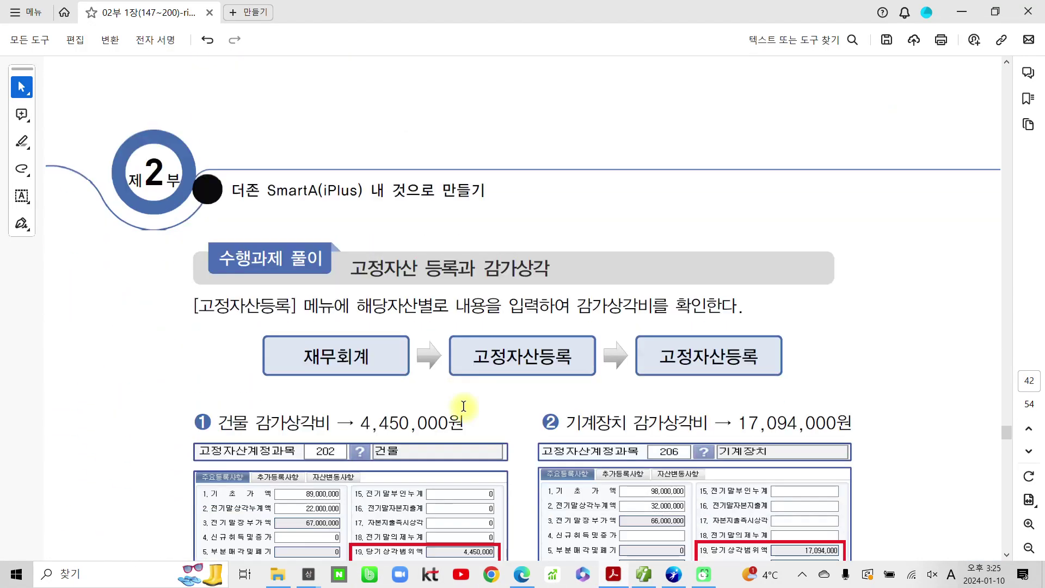
{"action": "scroll", "coordinate": [463, 407], "scroll_direction": "down", "scroll_amount": 12}
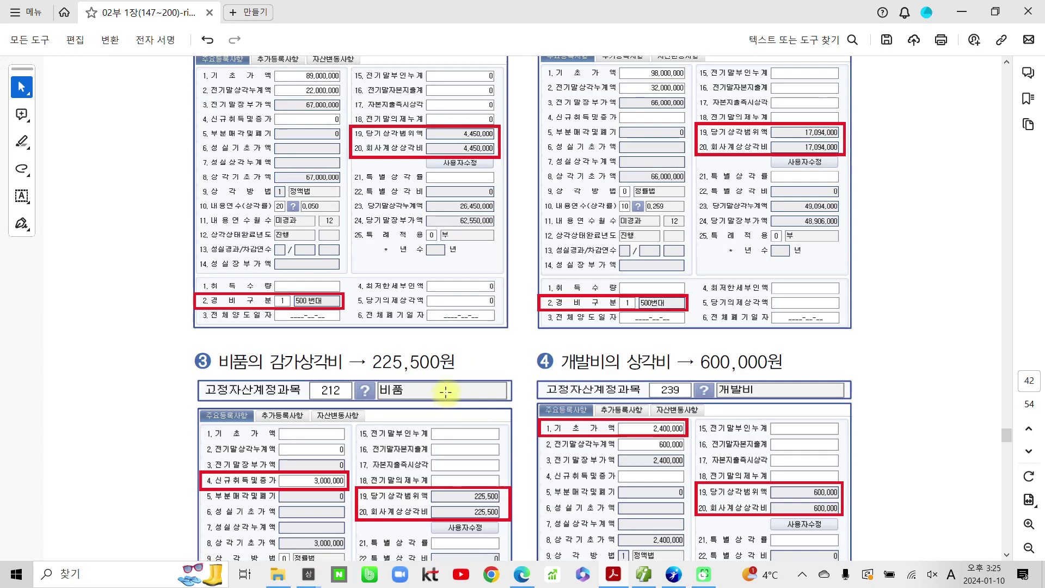
{"action": "scroll", "coordinate": [444, 389], "scroll_direction": "down", "scroll_amount": 4}
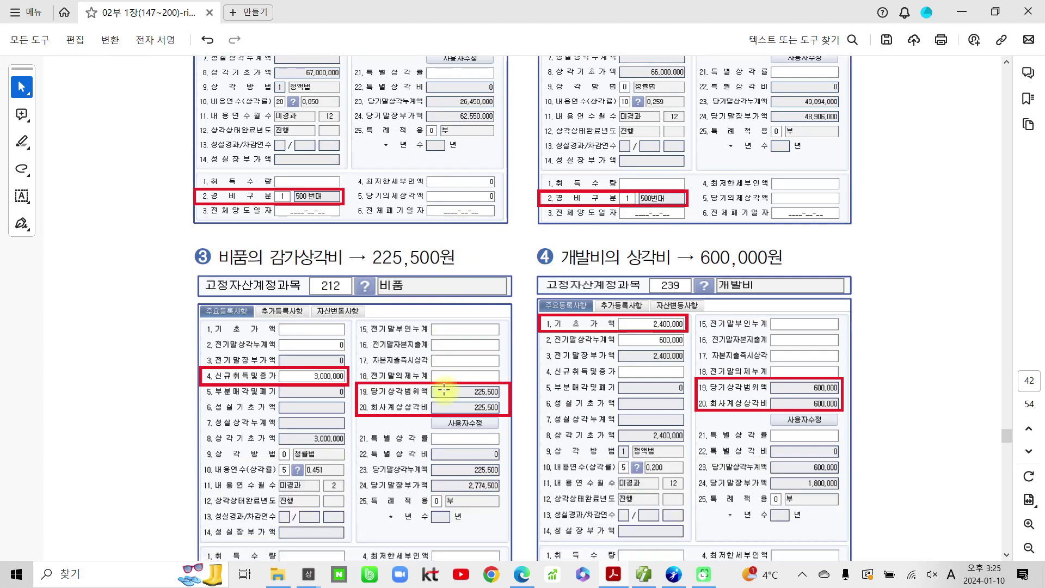
{"action": "scroll", "coordinate": [467, 389], "scroll_direction": "down", "scroll_amount": 1}
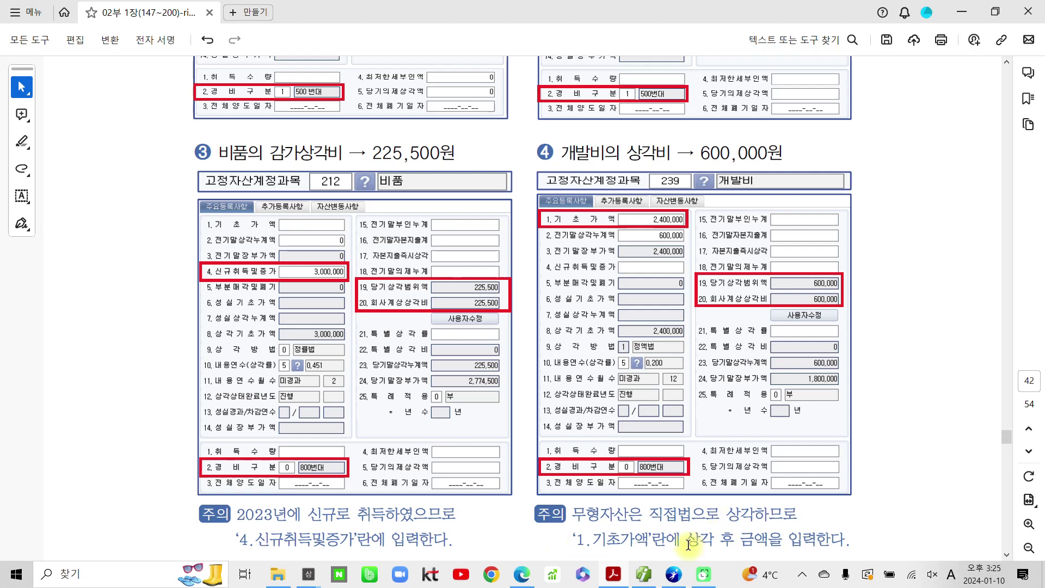
{"action": "mouse_move", "coordinate": [706, 583]}
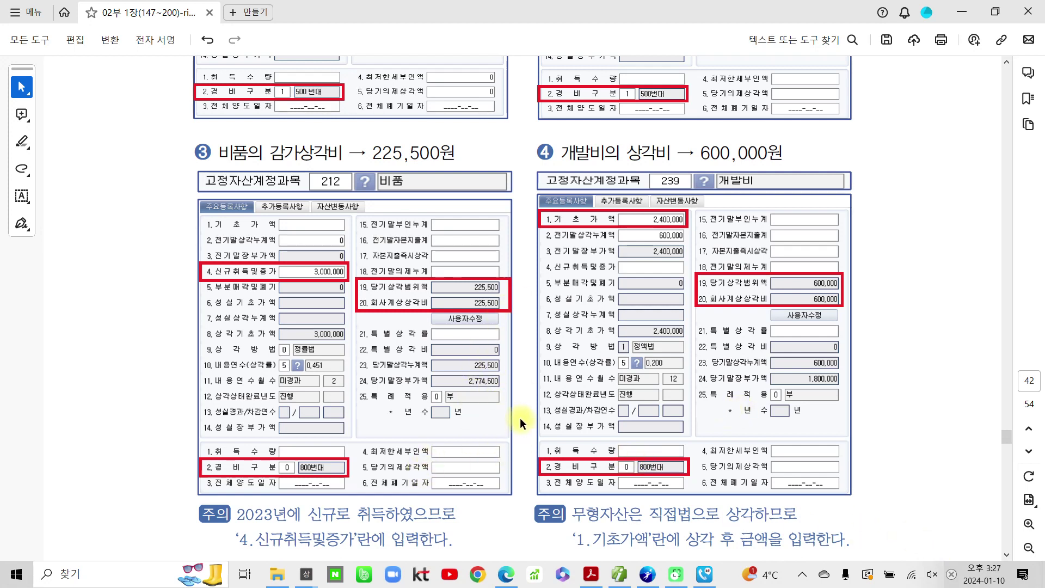
{"action": "scroll", "coordinate": [530, 449], "scroll_direction": "down", "scroll_amount": 1}
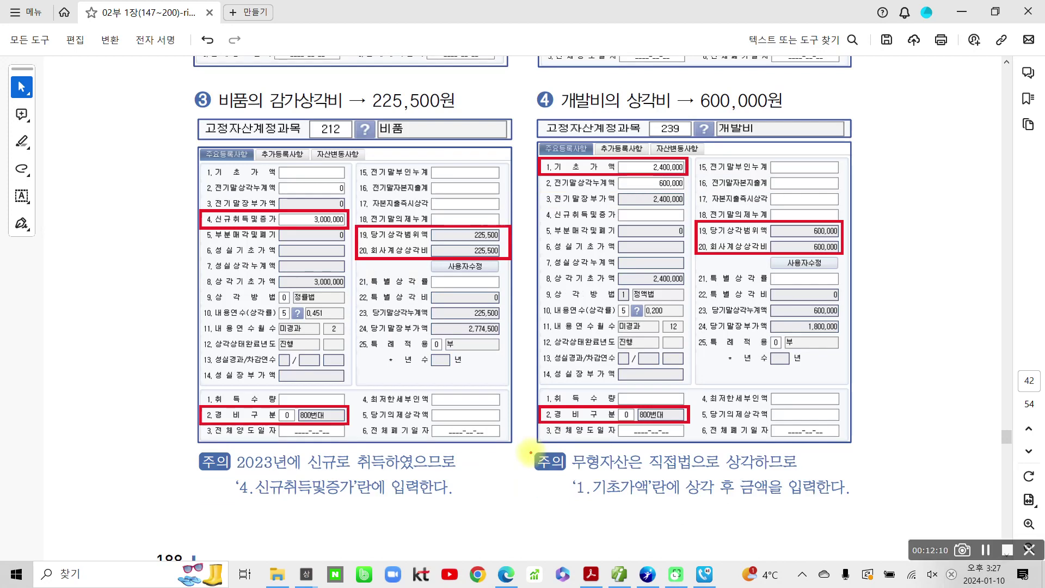
- Mark the 무형자산 note with a red circle and star, circle 상각 후 금액 in blue, and clear the on-screen drawing
{"action": "mouse_move", "coordinate": [667, 532]}
{"action": "left_mouse_down"}
{"action": "mouse_move", "coordinate": [539, 503]}
{"action": "mouse_move", "coordinate": [648, 428]}
{"action": "mouse_move", "coordinate": [898, 487]}
{"action": "mouse_move", "coordinate": [693, 525]}
{"action": "mouse_move", "coordinate": [604, 524]}
{"action": "left_mouse_up"}
{"action": "mouse_move", "coordinate": [868, 469]}
{"action": "left_mouse_down"}
{"action": "mouse_move", "coordinate": [932, 377]}
{"action": "mouse_move", "coordinate": [891, 434]}
{"action": "mouse_move", "coordinate": [971, 409]}
{"action": "mouse_move", "coordinate": [866, 465]}
{"action": "left_mouse_up"}
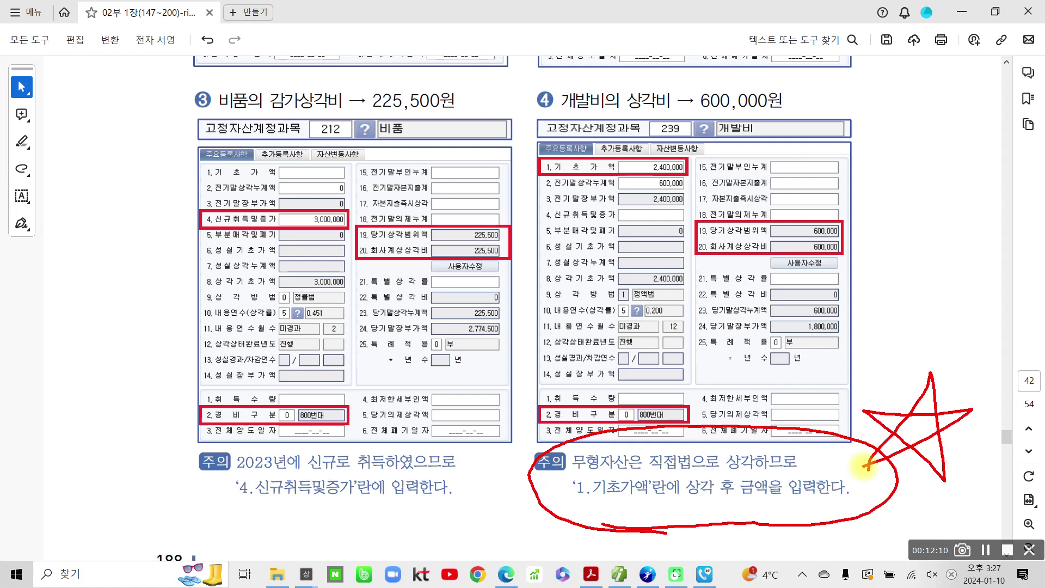
{"action": "mouse_move", "coordinate": [724, 533]}
{"action": "left_mouse_down"}
{"action": "mouse_move", "coordinate": [767, 454]}
{"action": "mouse_move", "coordinate": [687, 499]}
{"action": "left_mouse_up"}
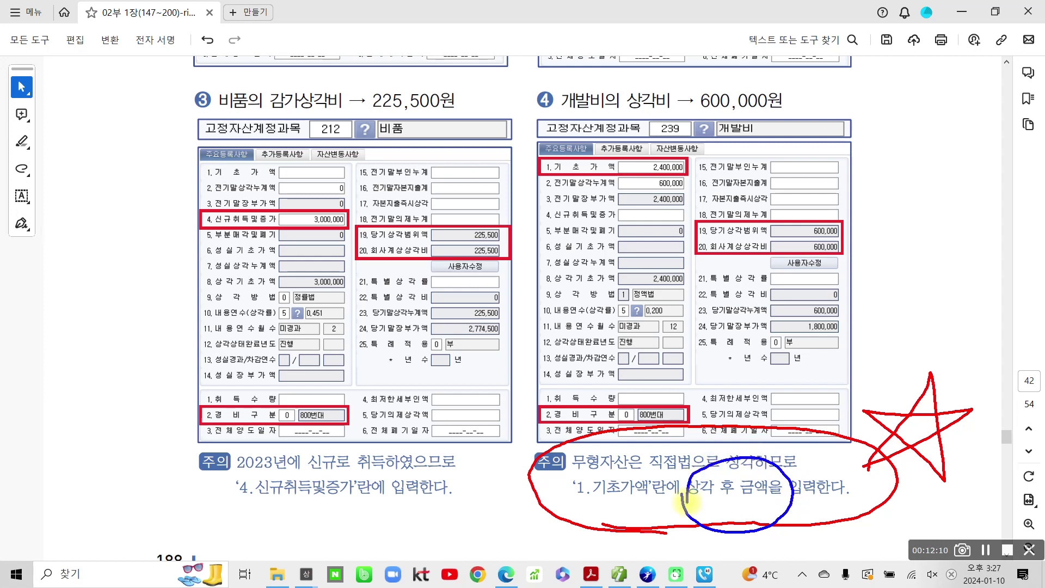
{"action": "mouse_move", "coordinate": [614, 214]}
{"action": "left_mouse_down"}
{"action": "mouse_move", "coordinate": [687, 202]}
{"action": "mouse_move", "coordinate": [634, 229]}
{"action": "left_mouse_up"}
{"action": "mouse_move", "coordinate": [687, 183]}
{"action": "left_mouse_down"}
{"action": "mouse_move", "coordinate": [760, 163]}
{"action": "mouse_move", "coordinate": [698, 157]}
{"action": "left_mouse_up"}
{"action": "key", "text": "Escape"}
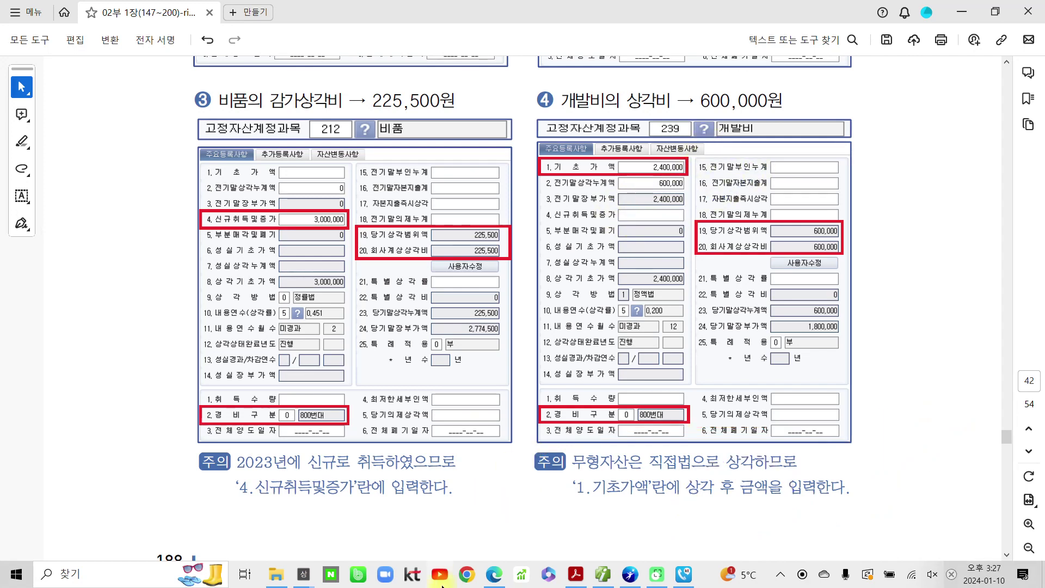
{"action": "scroll", "coordinate": [466, 551], "scroll_direction": "down", "scroll_amount": 3}
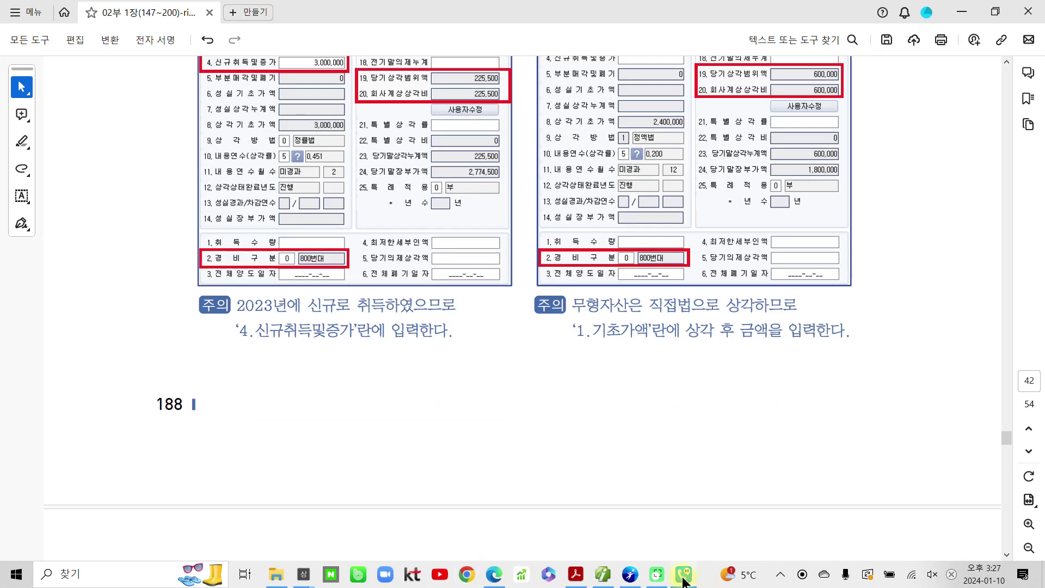
{"action": "left_click_drag", "start_coordinate": [690, 584], "coordinate": [671, 581]}
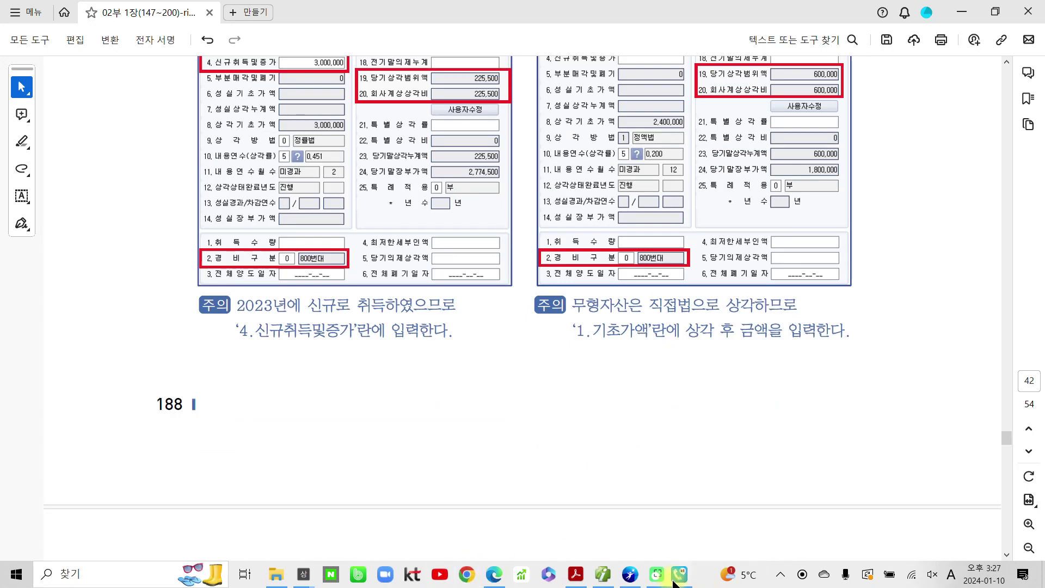
{"action": "left_click", "coordinate": [602, 575]}
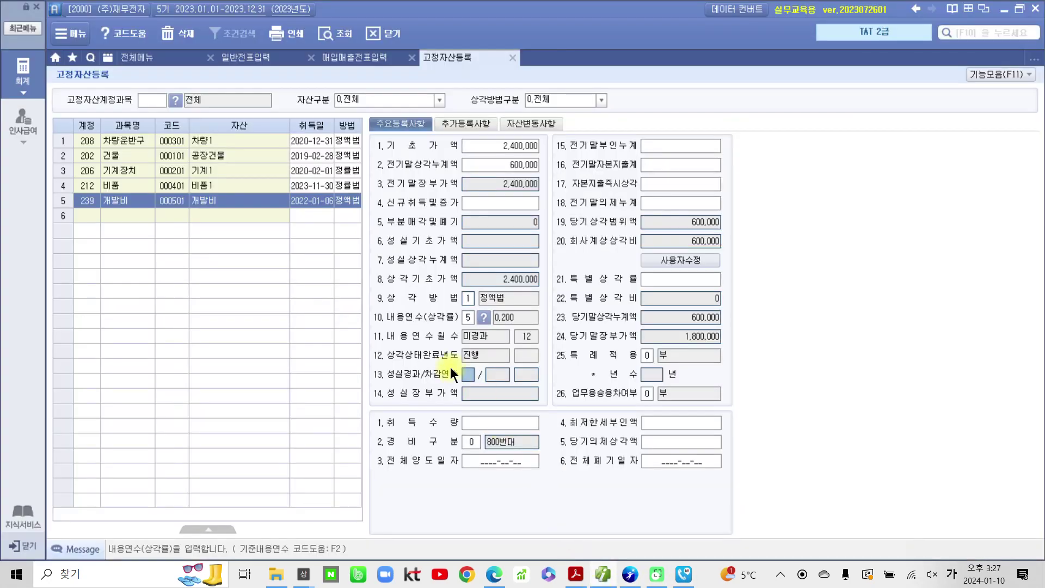
{"action": "left_click", "coordinate": [576, 574]}
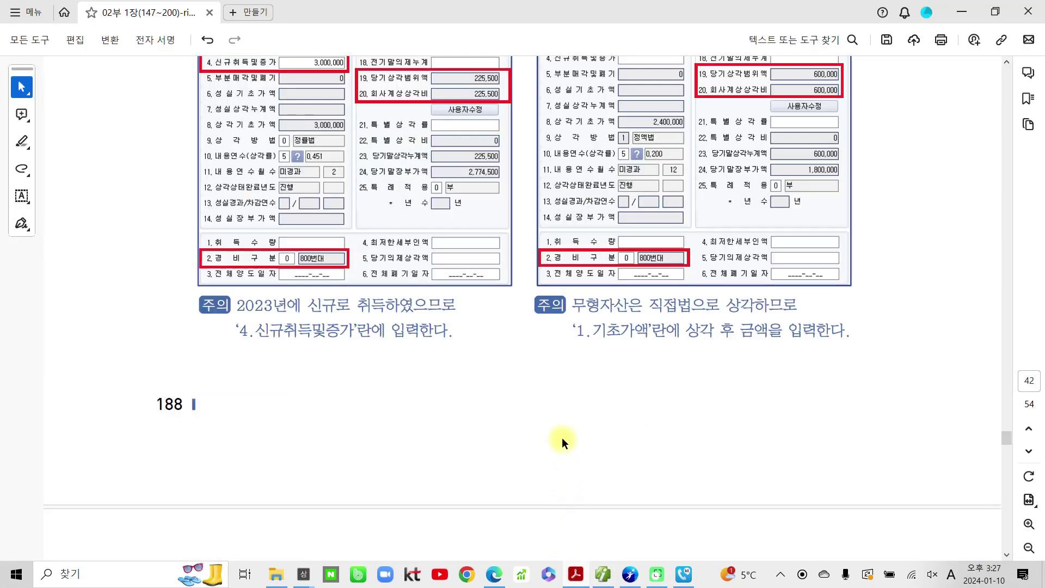
- Read the textbook sections from (2) 고정자산관리대장 to (5) 원가경비별 감가상각명세서, including the 유형자산 example
{"action": "scroll", "coordinate": [610, 361], "scroll_direction": "down", "scroll_amount": 5}
{"action": "scroll", "coordinate": [614, 388], "scroll_direction": "down", "scroll_amount": 6}
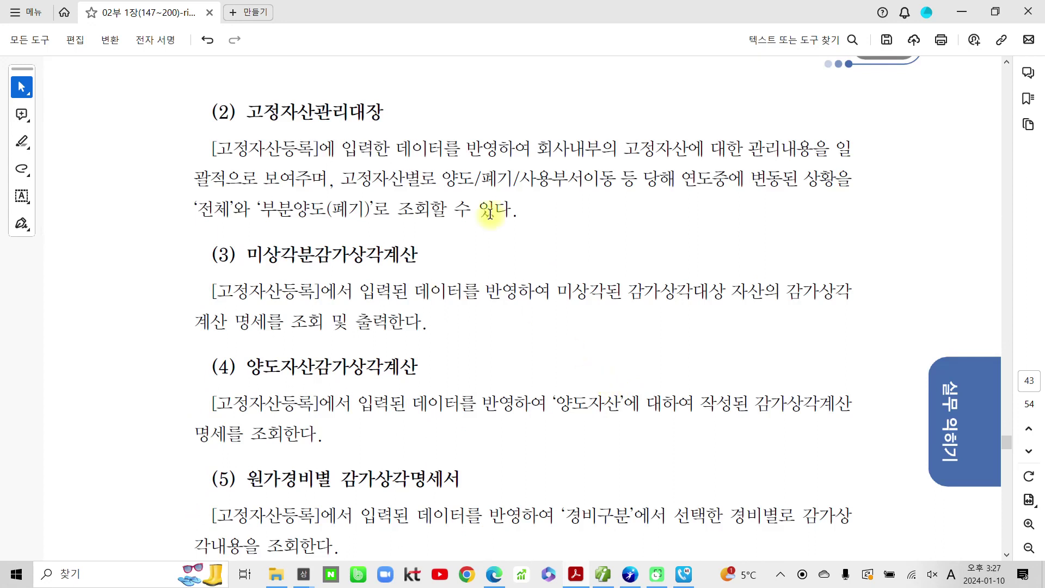
{"action": "left_click_drag", "start_coordinate": [327, 116], "coordinate": [359, 111]}
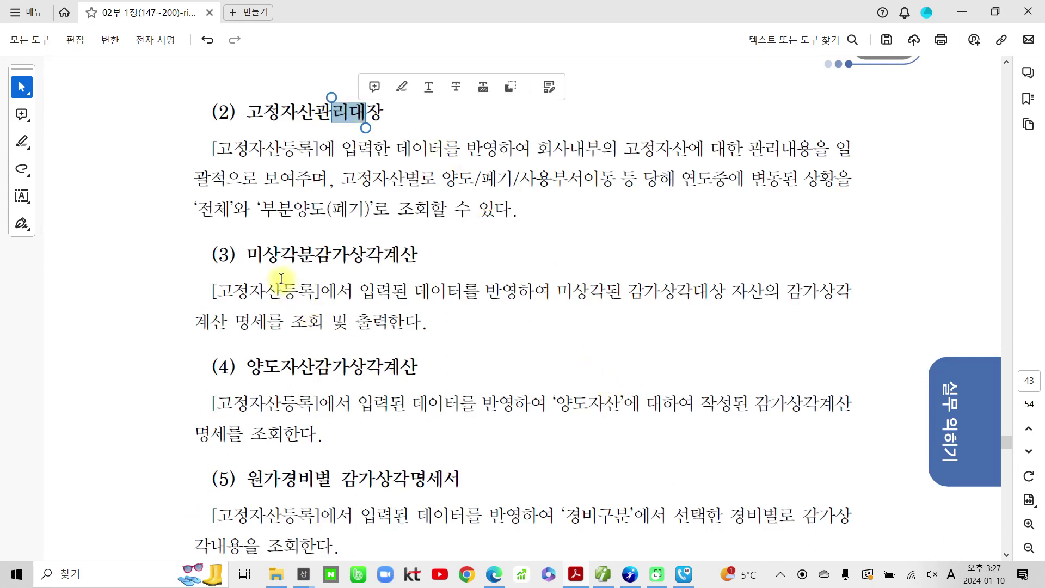
{"action": "left_click", "coordinate": [280, 257]}
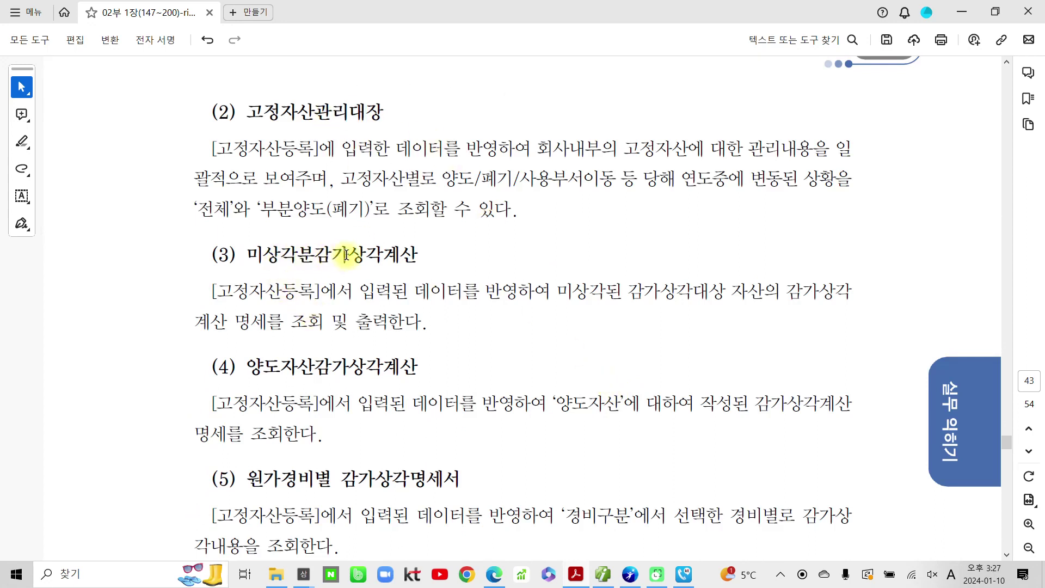
{"action": "left_click", "coordinate": [313, 367]}
{"action": "scroll", "coordinate": [313, 366], "scroll_direction": "down", "scroll_amount": 2}
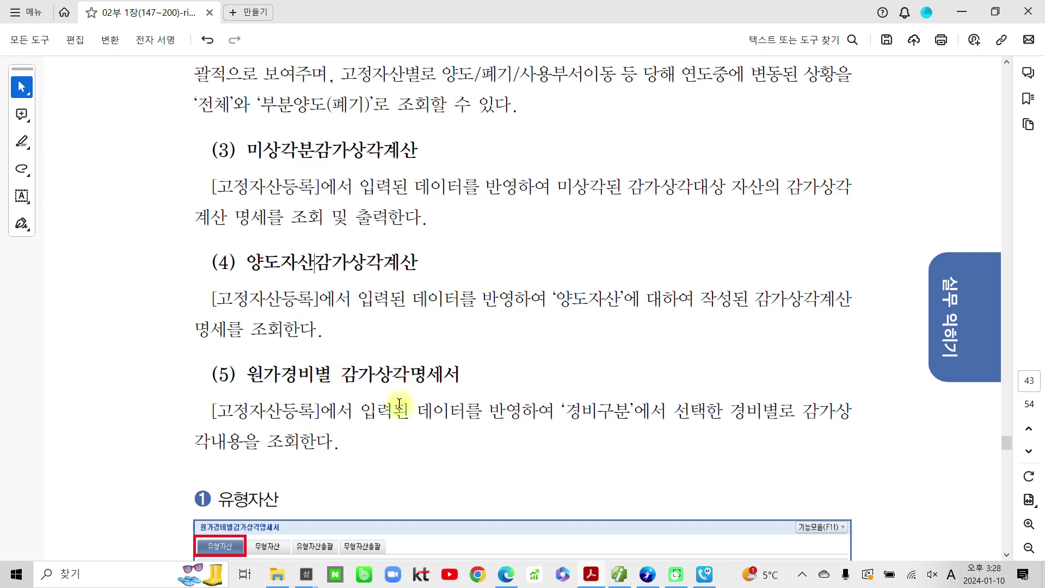
{"action": "scroll", "coordinate": [395, 442], "scroll_direction": "down", "scroll_amount": 4}
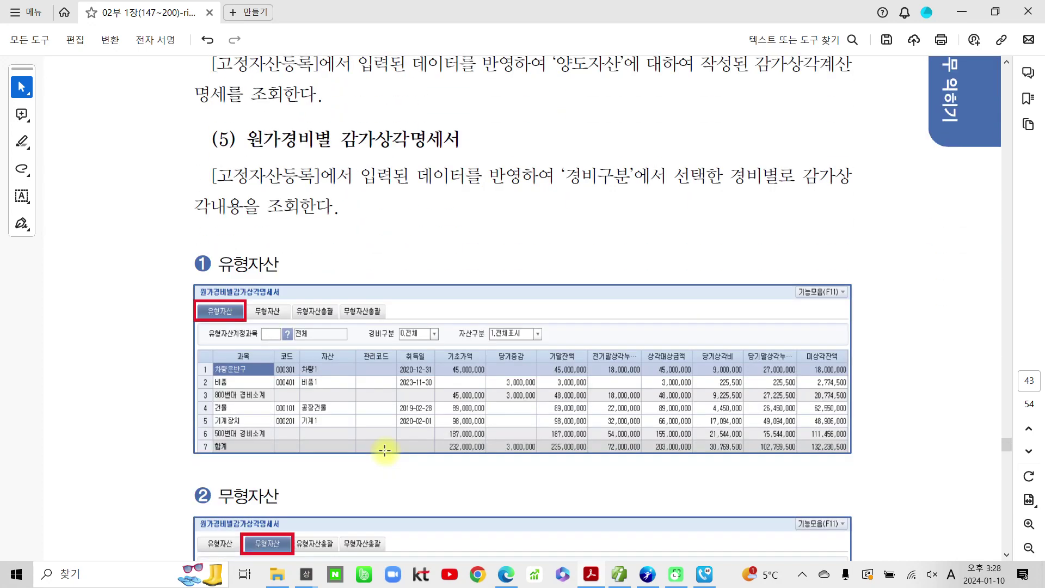
{"action": "scroll", "coordinate": [384, 449], "scroll_direction": "down", "scroll_amount": 1}
{"action": "scroll", "coordinate": [384, 450], "scroll_direction": "up", "scroll_amount": 2}
{"action": "scroll", "coordinate": [384, 449], "scroll_direction": "up", "scroll_amount": 4}
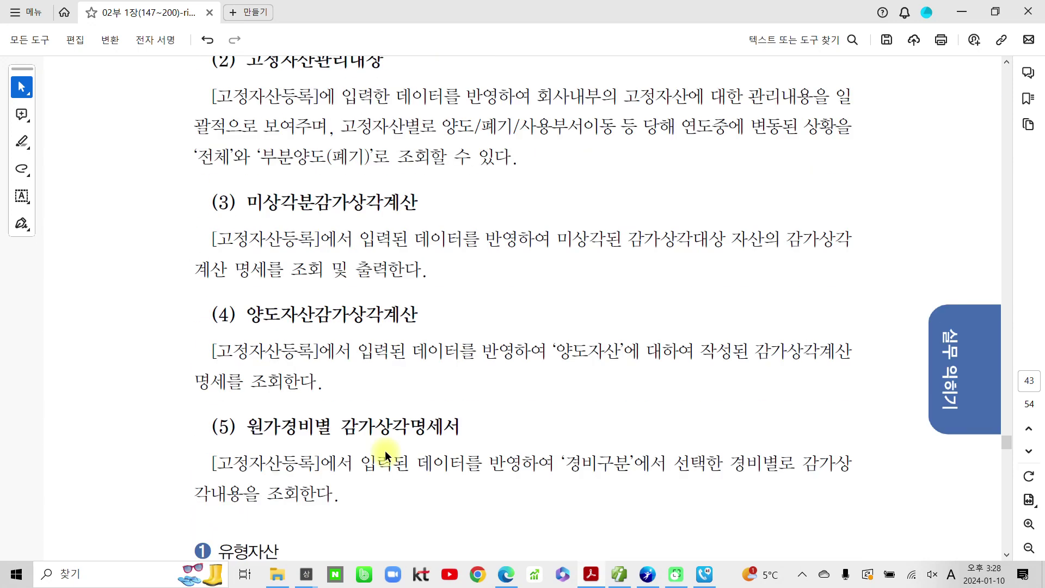
{"action": "scroll", "coordinate": [385, 450], "scroll_direction": "up", "scroll_amount": 1}
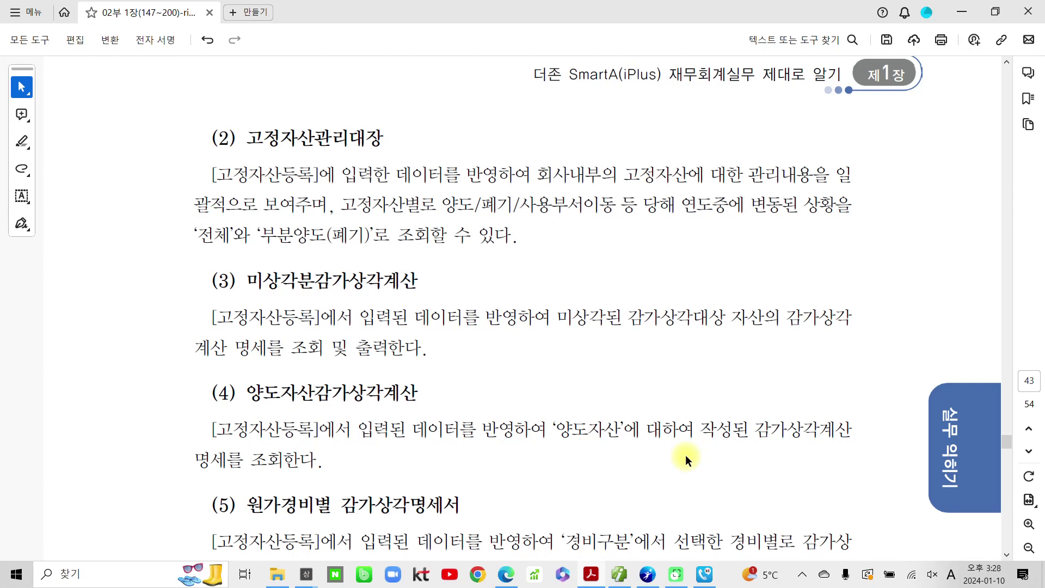
{"action": "scroll", "coordinate": [685, 455], "scroll_direction": "down", "scroll_amount": 3}
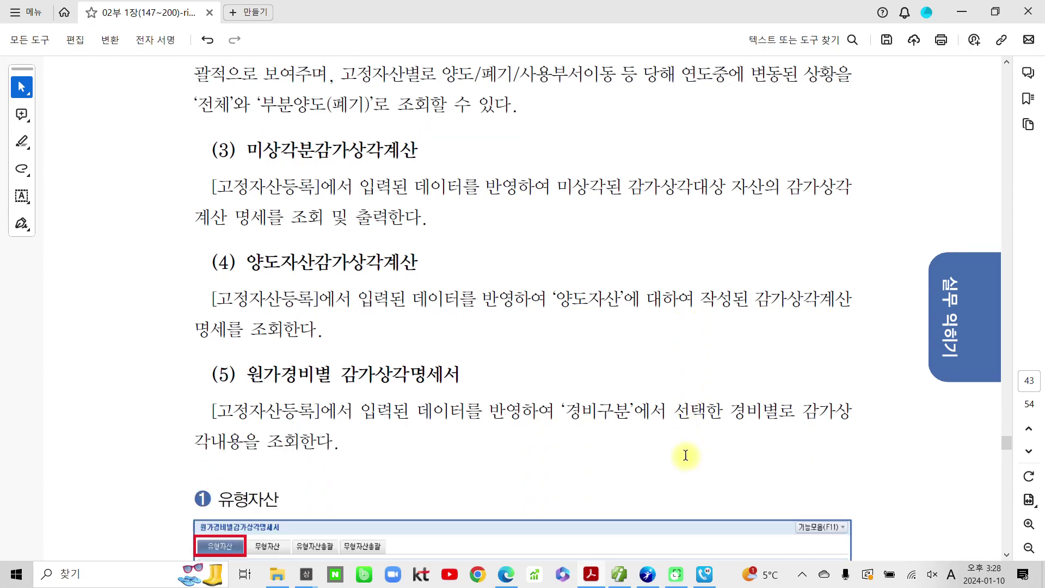
- Highlight the heading 월별감가상각비계상 of section (6) in the textbook PDF
{"action": "scroll", "coordinate": [685, 455], "scroll_direction": "down", "scroll_amount": 10}
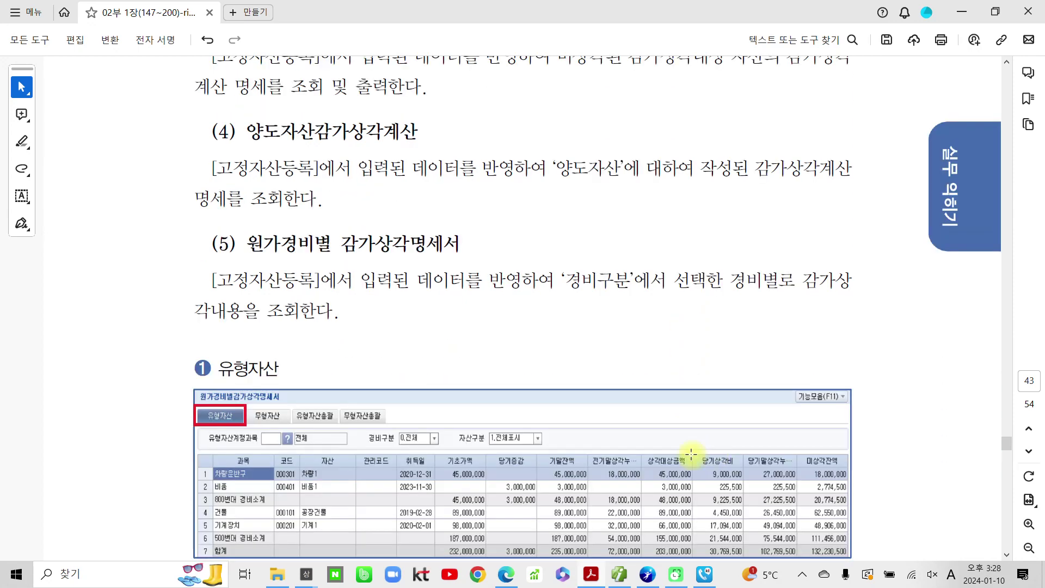
{"action": "scroll", "coordinate": [426, 417], "scroll_direction": "down", "scroll_amount": 8}
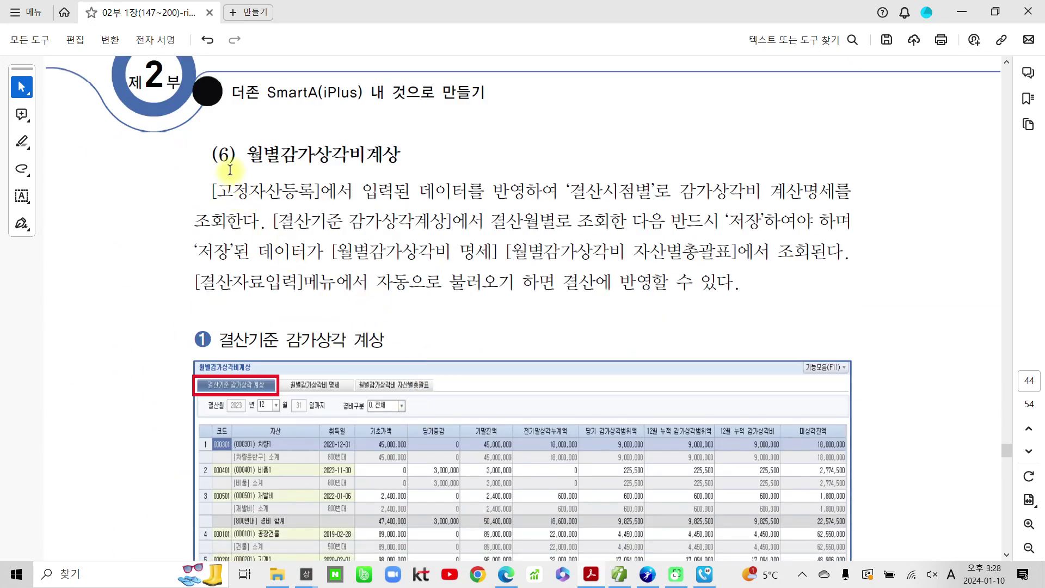
{"action": "left_click_drag", "start_coordinate": [248, 154], "coordinate": [408, 156]}
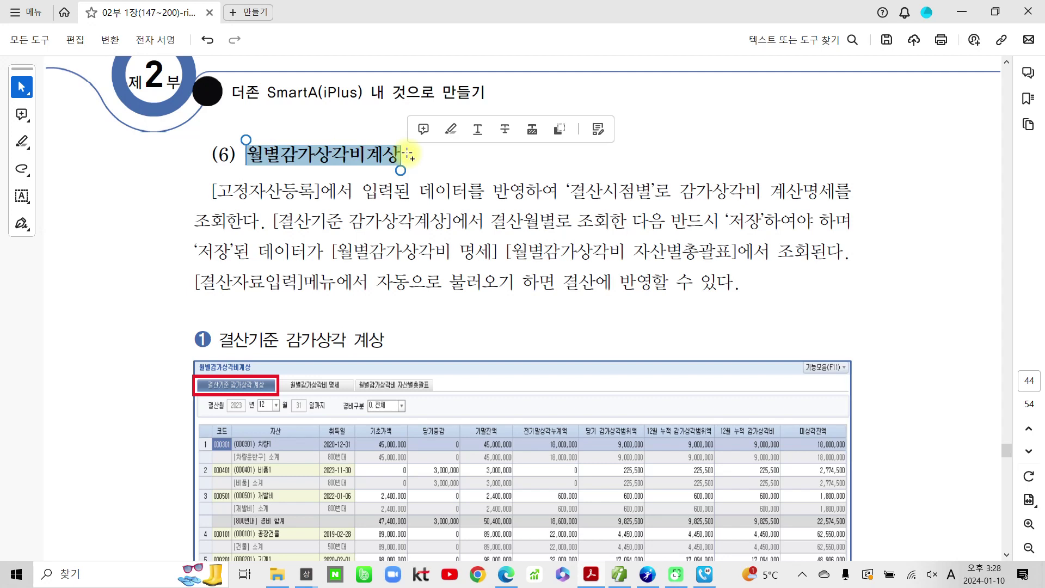
{"action": "left_click", "coordinate": [454, 123]}
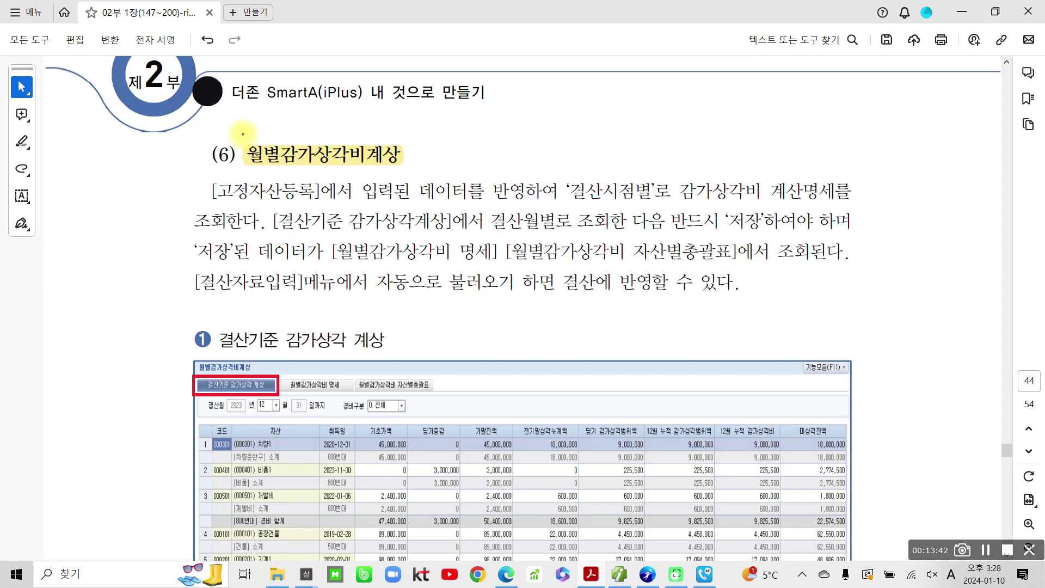
- Mark the section (6) heading, '저장'하여야 and the phrase on automatic loading into 결산 in red, and clear the on-screen drawing
{"action": "mouse_move", "coordinate": [240, 136]}
{"action": "left_mouse_down"}
{"action": "mouse_move", "coordinate": [429, 194]}
{"action": "mouse_move", "coordinate": [446, 180]}
{"action": "left_mouse_up"}
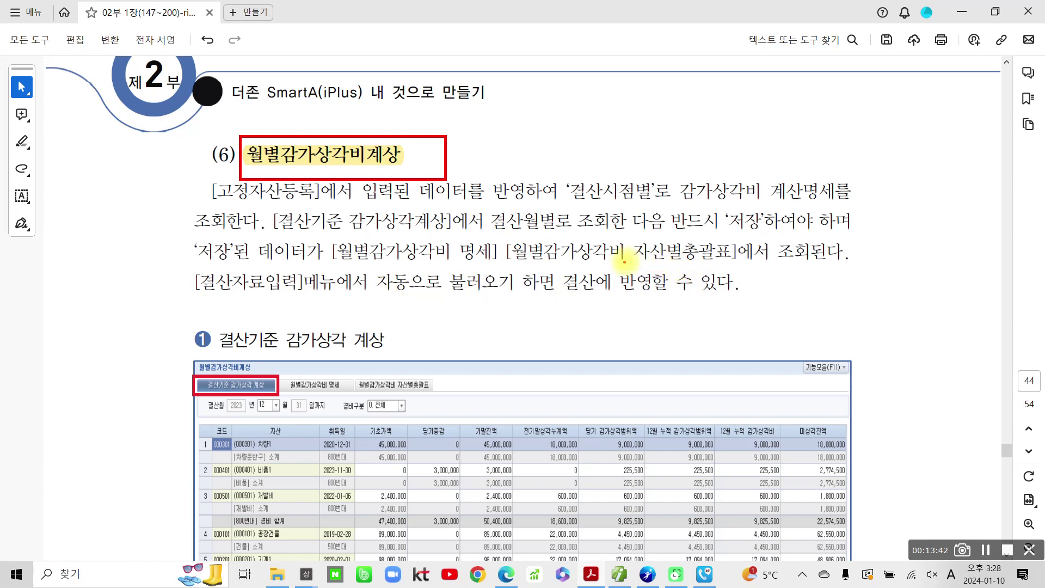
{"action": "left_click_drag", "start_coordinate": [720, 206], "coordinate": [824, 240]}
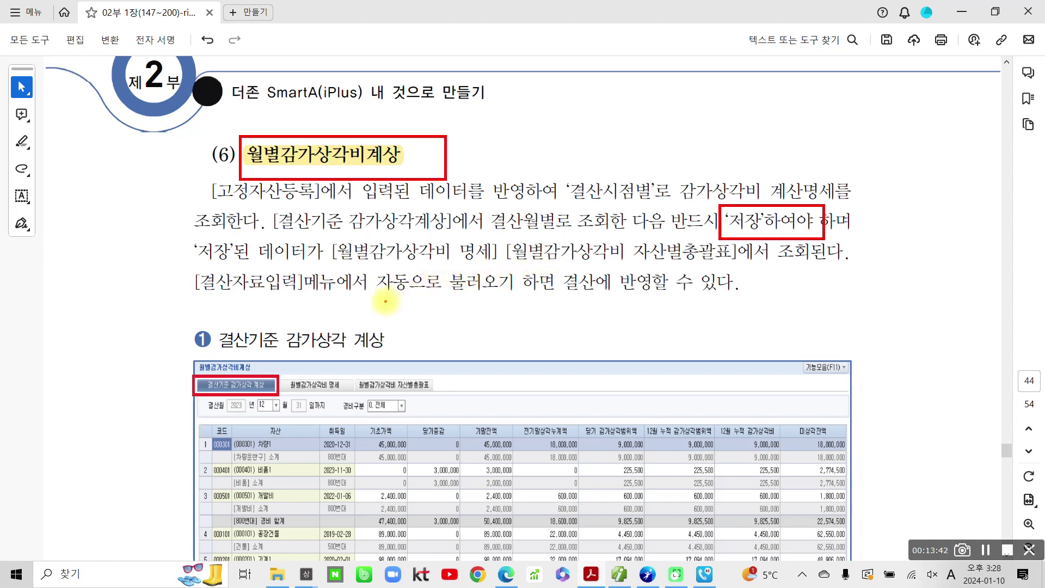
{"action": "mouse_move", "coordinate": [373, 292]}
{"action": "left_mouse_down"}
{"action": "mouse_move", "coordinate": [736, 289]}
{"action": "mouse_move", "coordinate": [648, 267]}
{"action": "mouse_move", "coordinate": [413, 269]}
{"action": "mouse_move", "coordinate": [381, 292]}
{"action": "left_mouse_up"}
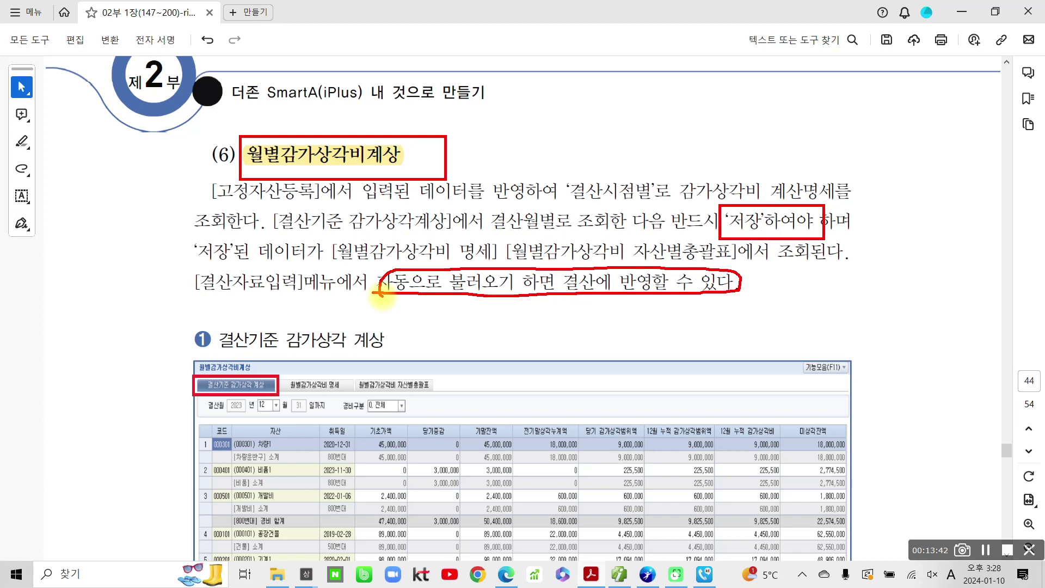
{"action": "key", "text": "Escape"}
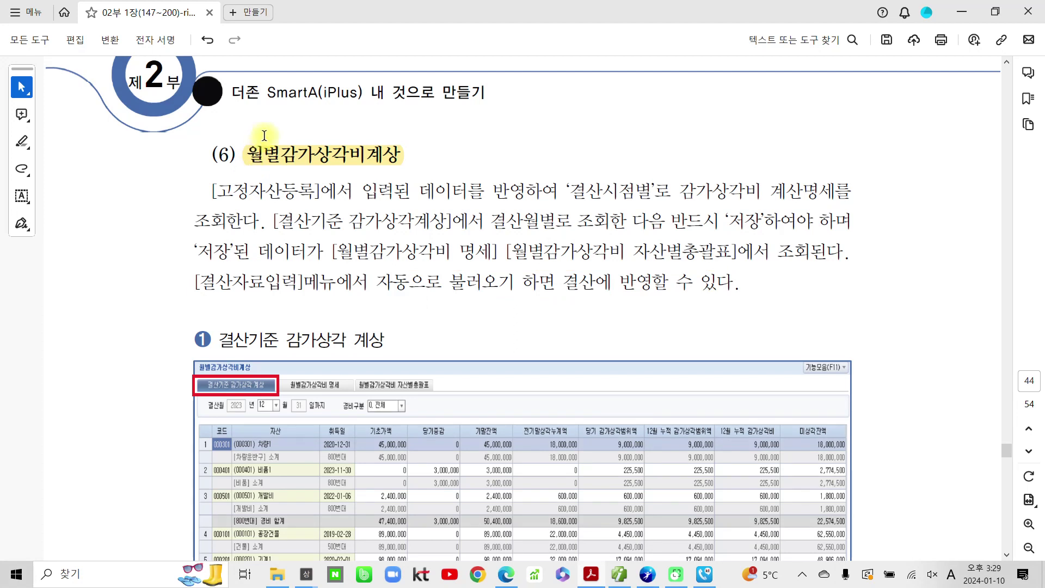
- Review the 결산기준 감가상각 계상 example in the textbook, circle its screenshot in red, and clear the drawing
{"action": "scroll", "coordinate": [514, 309], "scroll_direction": "down", "scroll_amount": 2}
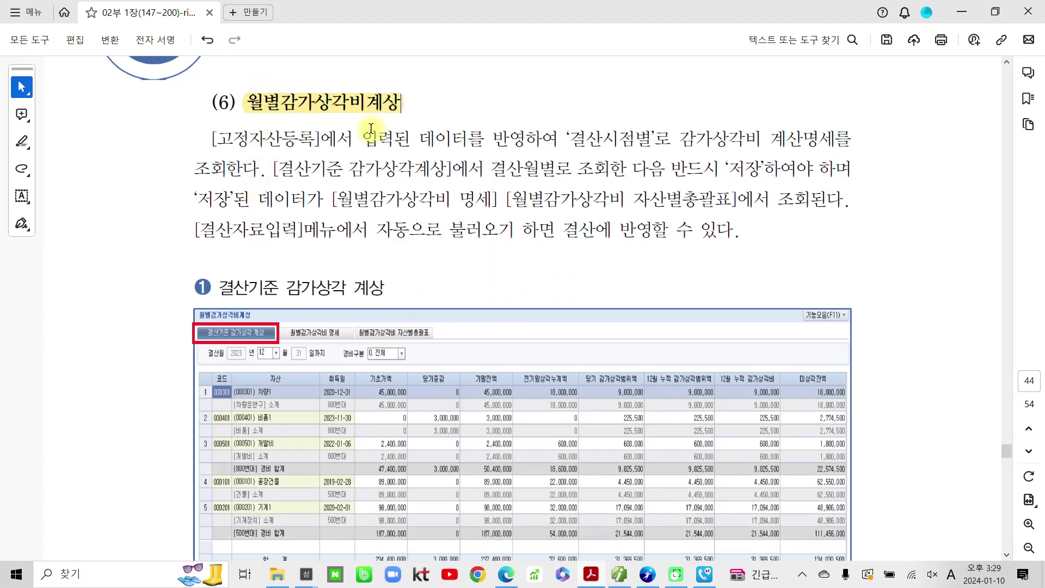
{"action": "scroll", "coordinate": [363, 305], "scroll_direction": "down", "scroll_amount": 3}
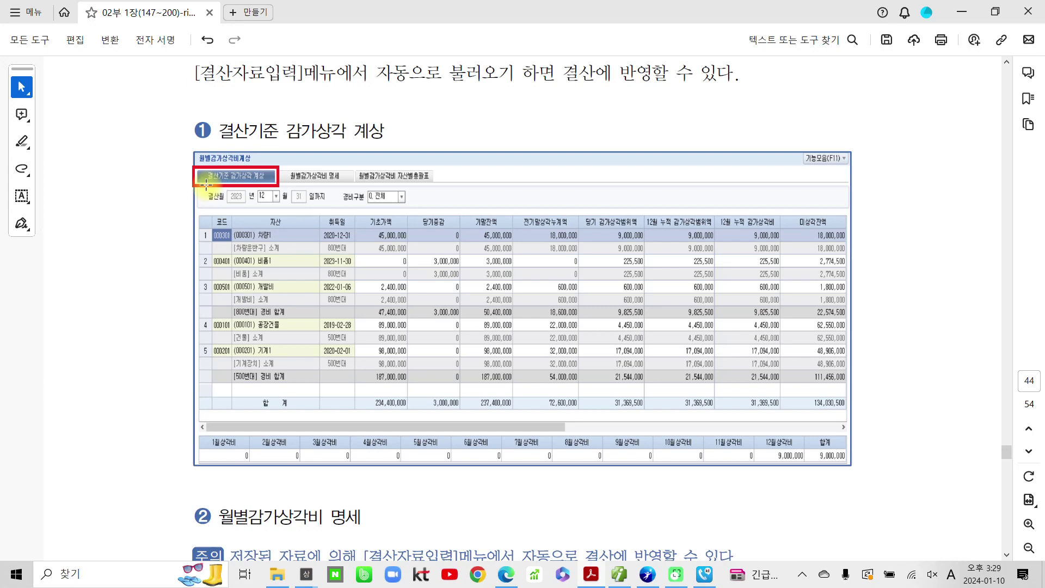
{"action": "mouse_move", "coordinate": [707, 440]}
{"action": "left_mouse_down"}
{"action": "mouse_move", "coordinate": [280, 132]}
{"action": "mouse_move", "coordinate": [702, 442]}
{"action": "mouse_move", "coordinate": [684, 457]}
{"action": "left_mouse_up"}
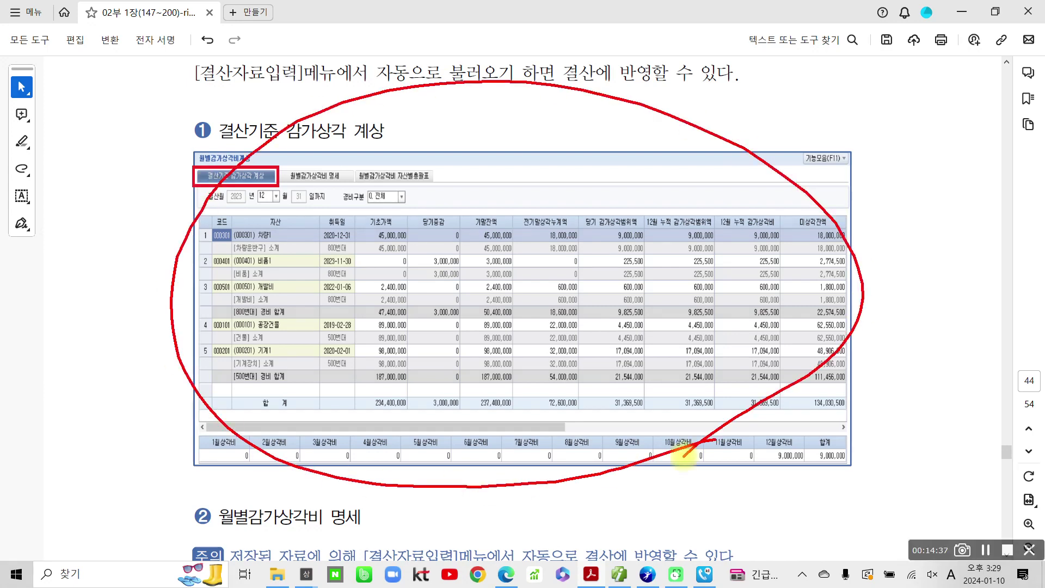
{"action": "key", "text": "Escape"}
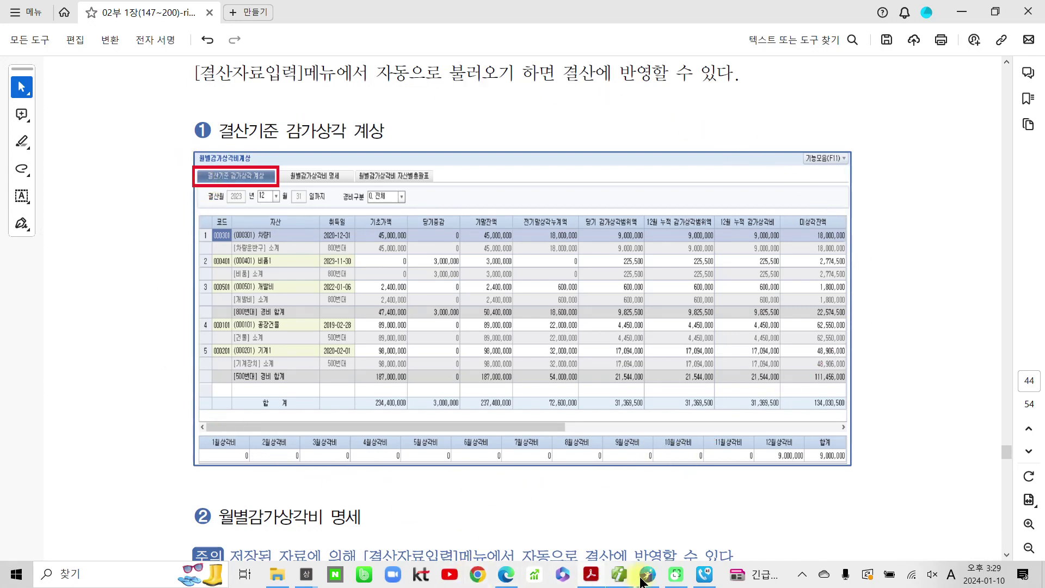
- Switch to SmartA, mark 고정자산등록 and 월별감가상각비계상 in the full menu, clear the marks, and open 월별감가상각비계상
{"action": "left_click", "coordinate": [645, 578]}
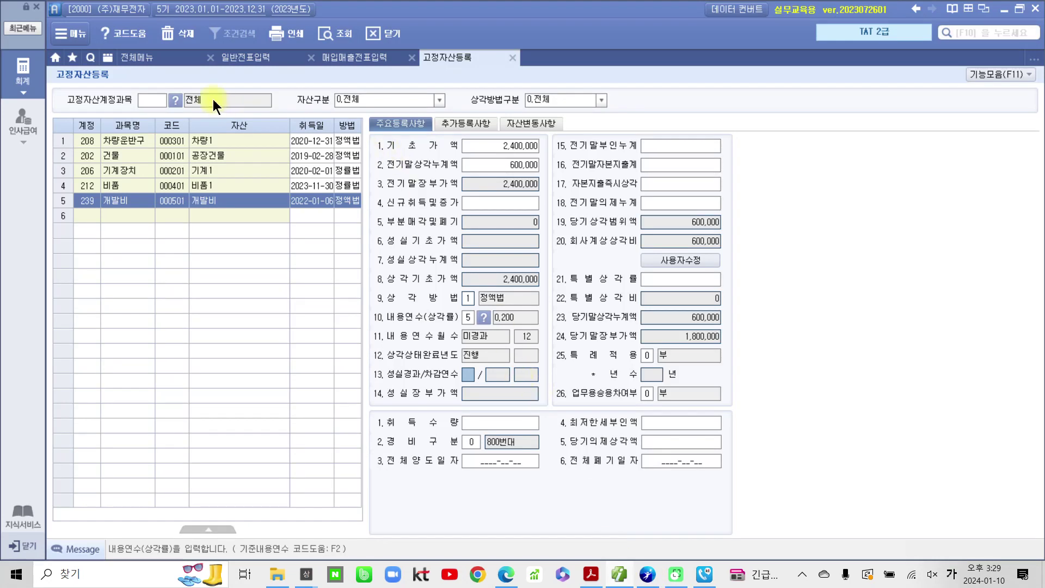
{"action": "left_click", "coordinate": [166, 64]}
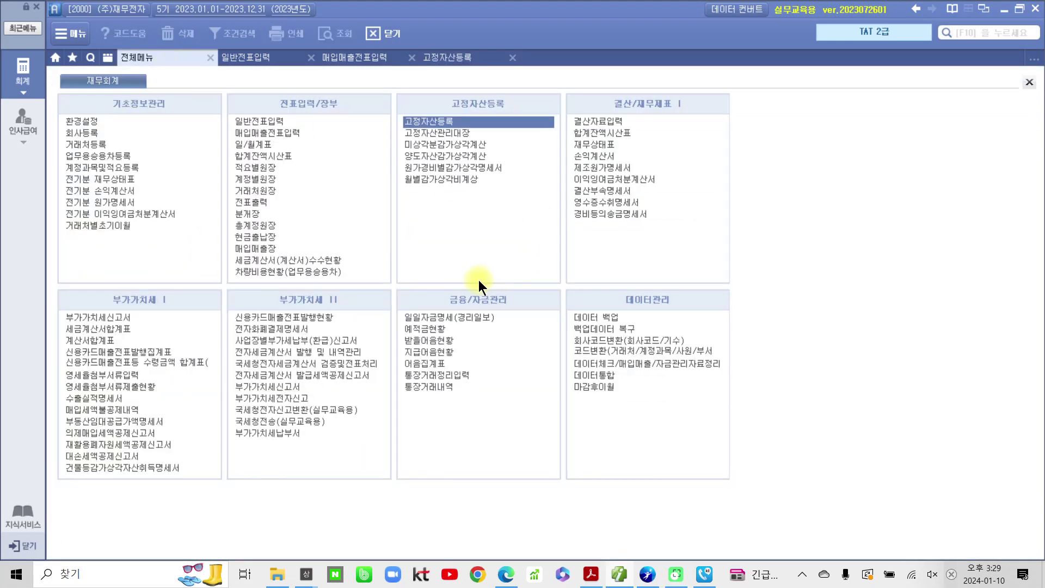
{"action": "mouse_move", "coordinate": [419, 84]}
{"action": "left_mouse_down"}
{"action": "mouse_move", "coordinate": [451, 102]}
{"action": "mouse_move", "coordinate": [536, 114]}
{"action": "left_mouse_up"}
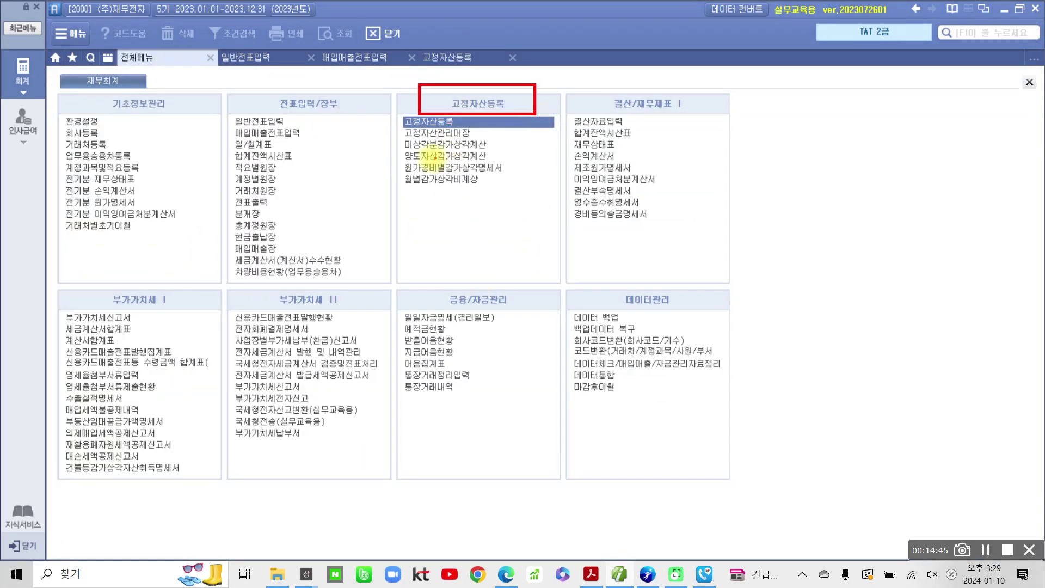
{"action": "mouse_move", "coordinate": [392, 172]}
{"action": "left_mouse_down"}
{"action": "mouse_move", "coordinate": [518, 191]}
{"action": "mouse_move", "coordinate": [483, 230]}
{"action": "left_mouse_up"}
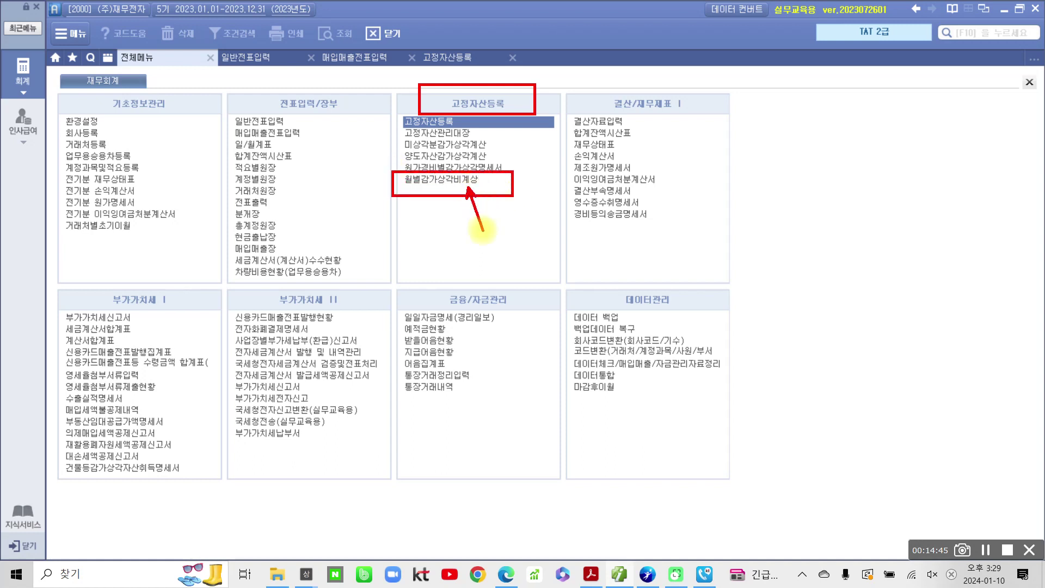
{"action": "key", "text": "Escape"}
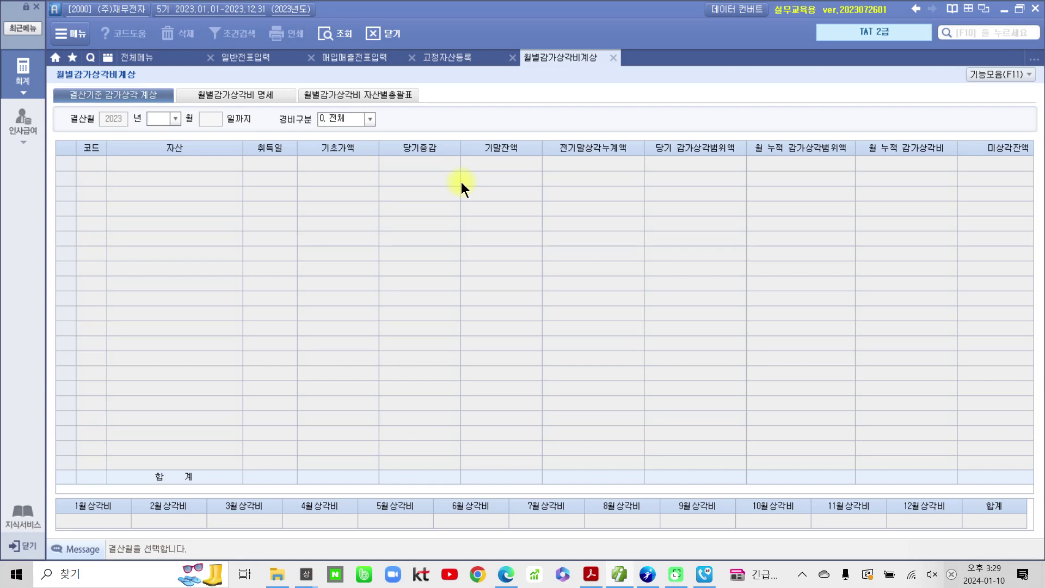
- Load the 결산기준 감가상각 계상 data for 결산월 12 with 경비구분 0.전체
{"action": "type", "text": "2"}
{"action": "key", "text": "Return"}
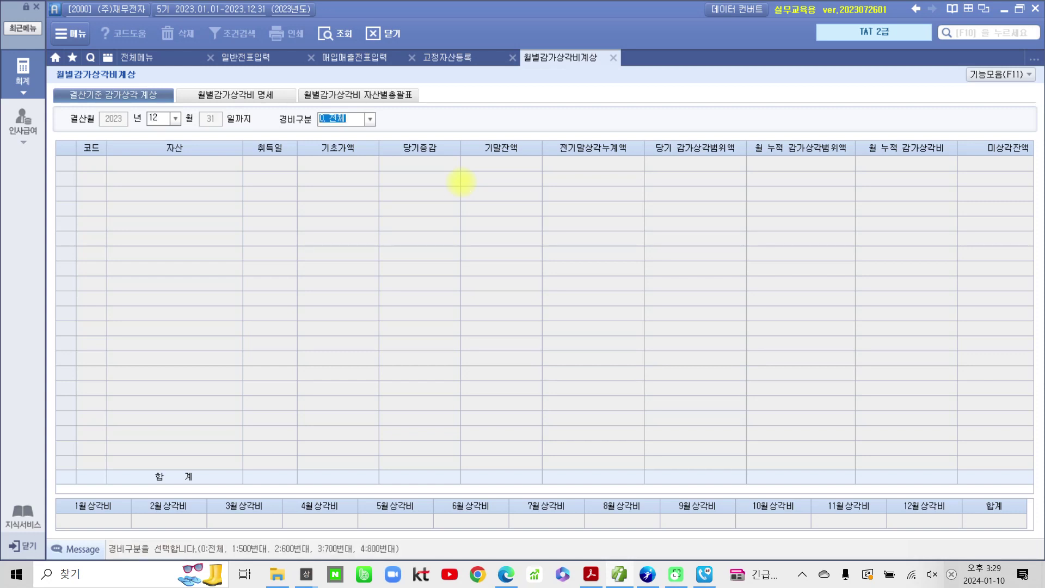
{"action": "key", "text": "Return"}
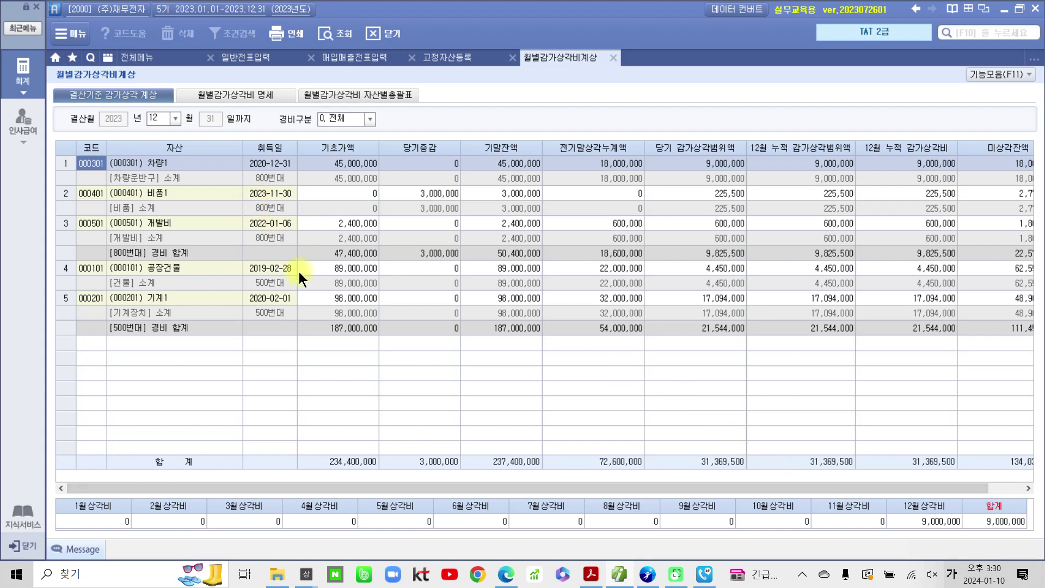
- Check the monthly depreciation of 차량1, 비품1, 개발비, 공장건물 and 기계1, and the 800번대 and 500번대 expense totals
{"action": "left_click", "coordinate": [177, 162]}
{"action": "left_click", "coordinate": [180, 194]}
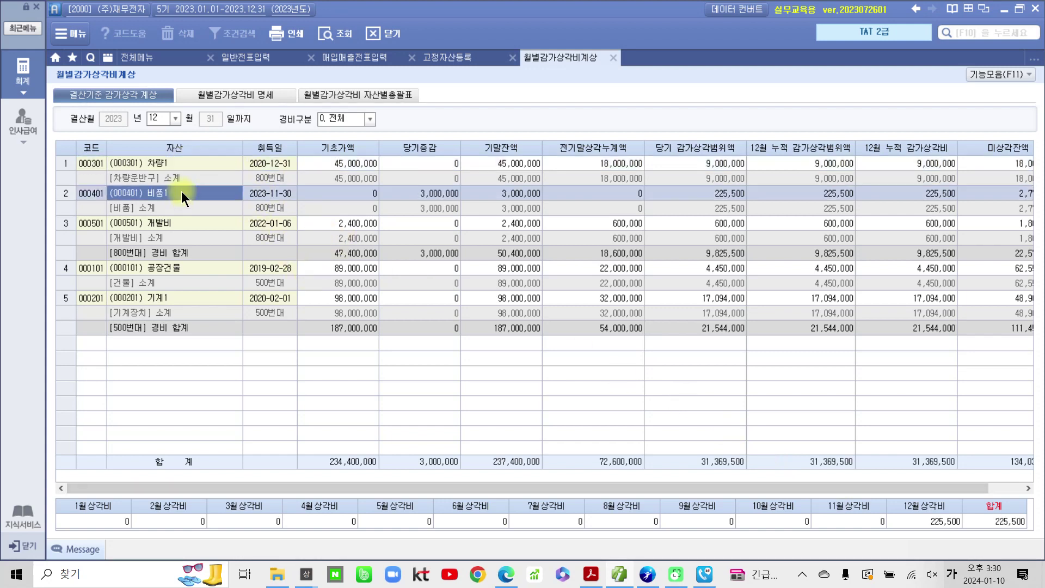
{"action": "left_click", "coordinate": [180, 223]}
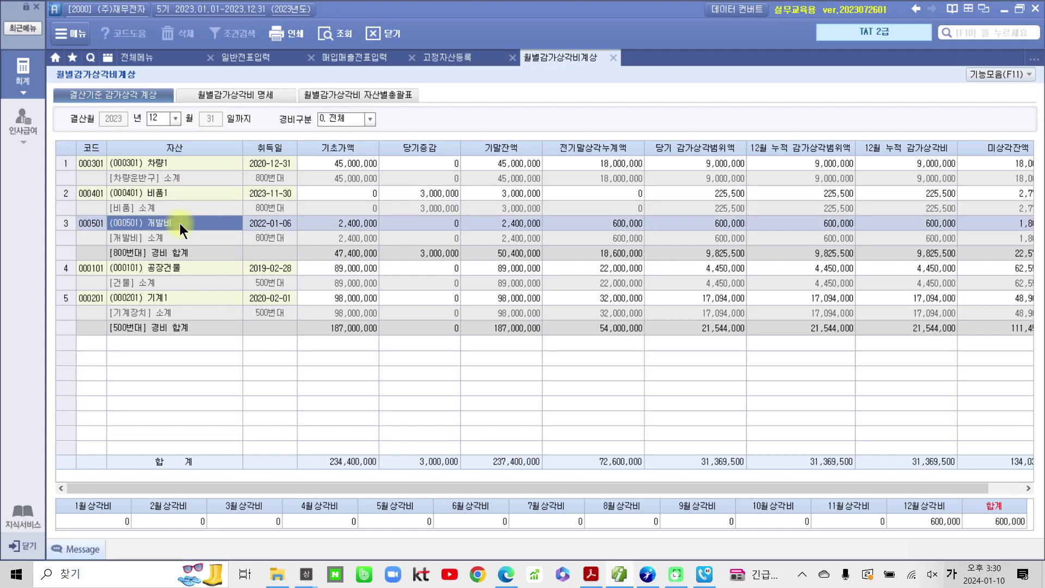
{"action": "left_click", "coordinate": [184, 263]}
{"action": "left_click", "coordinate": [181, 296]}
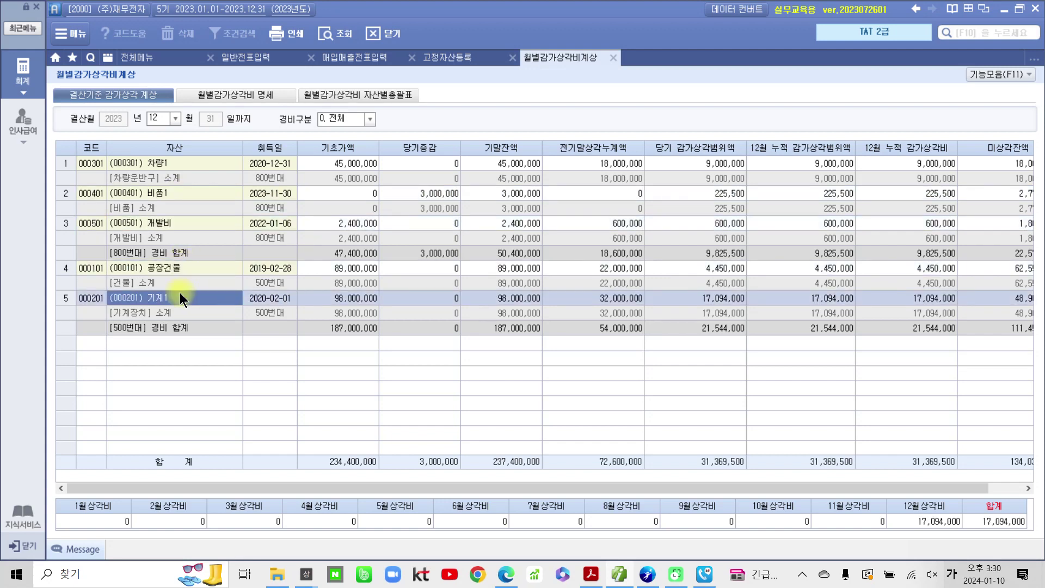
{"action": "left_click", "coordinate": [196, 165]}
{"action": "left_click", "coordinate": [188, 193]}
{"action": "left_click", "coordinate": [183, 224]}
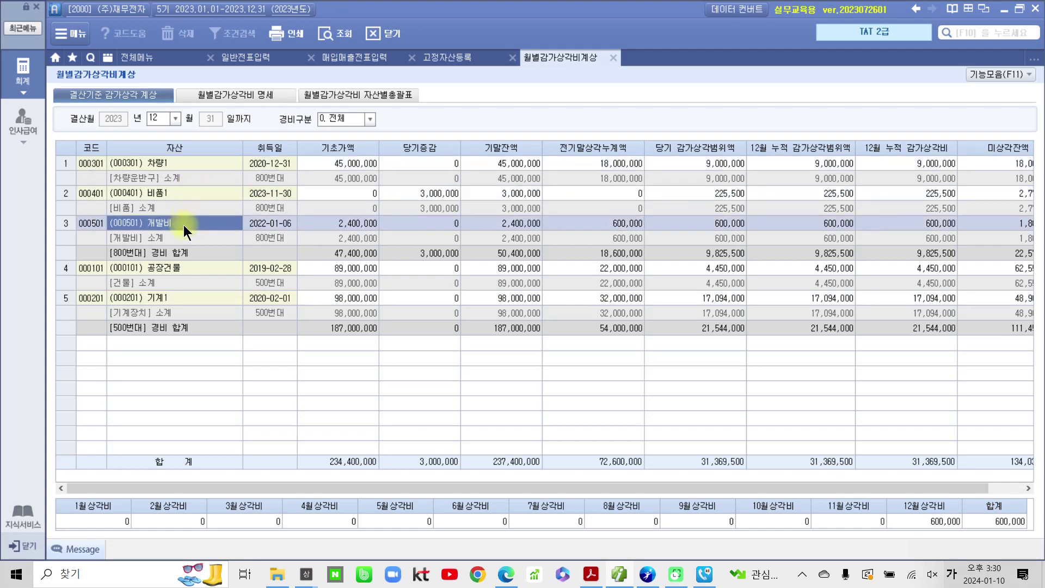
{"action": "left_click", "coordinate": [178, 251]}
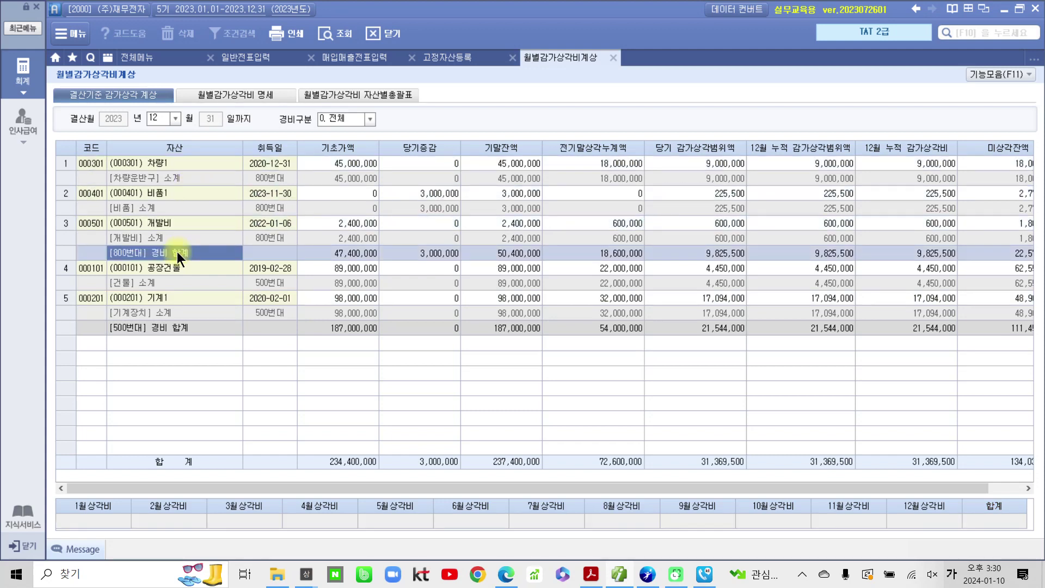
{"action": "left_click", "coordinate": [195, 270]}
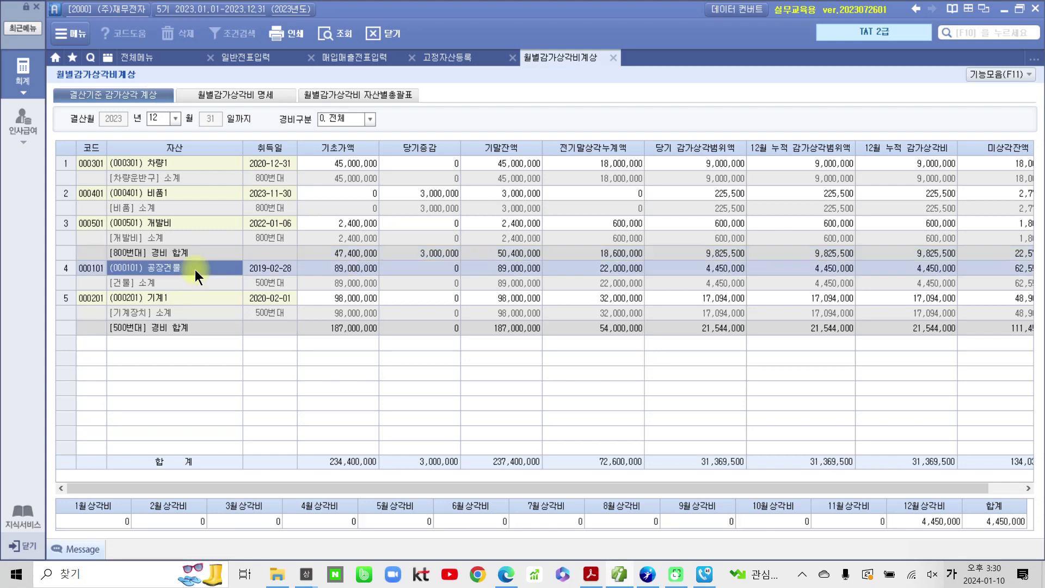
{"action": "left_click", "coordinate": [196, 299]}
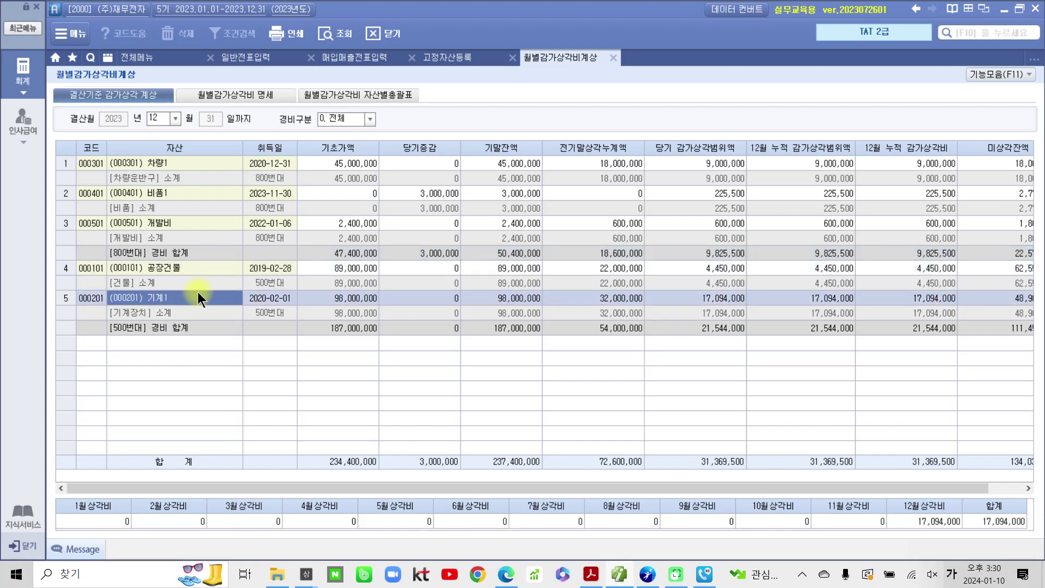
{"action": "left_click", "coordinate": [168, 329]}
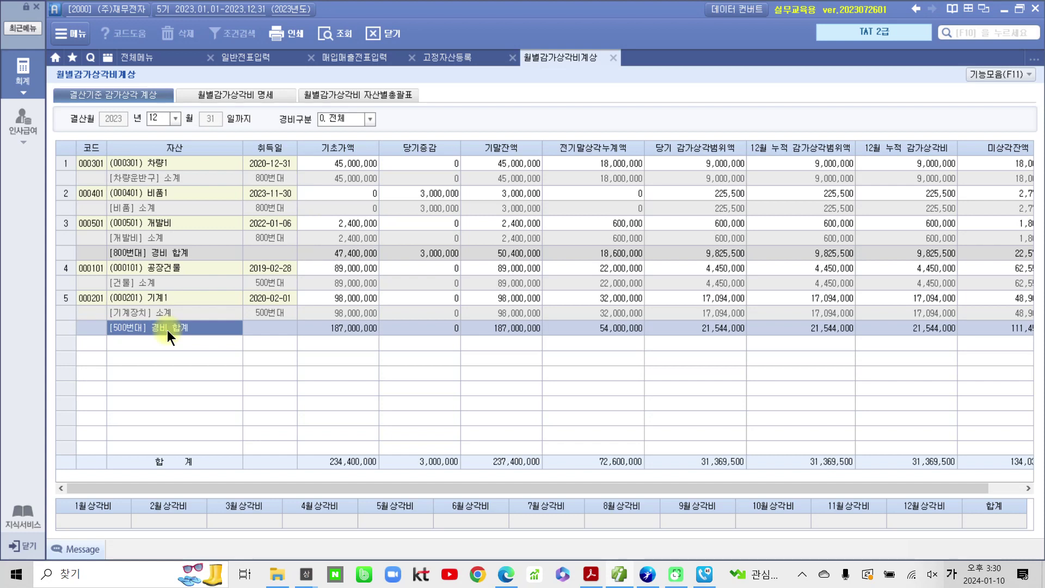
- Box the 12월 누적 감가상각비 column, circle its 500번대 and 800번대 totals with arrows pointing to them, and clear the drawing
{"action": "left_click_drag", "start_coordinate": [599, 489], "coordinate": [756, 491]}
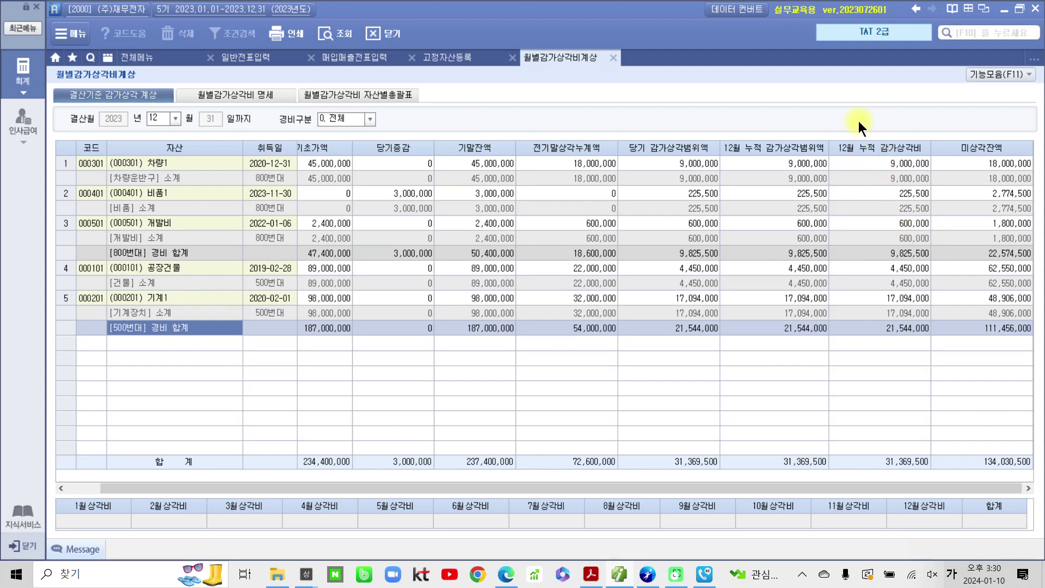
{"action": "left_click_drag", "start_coordinate": [833, 127], "coordinate": [947, 357]}
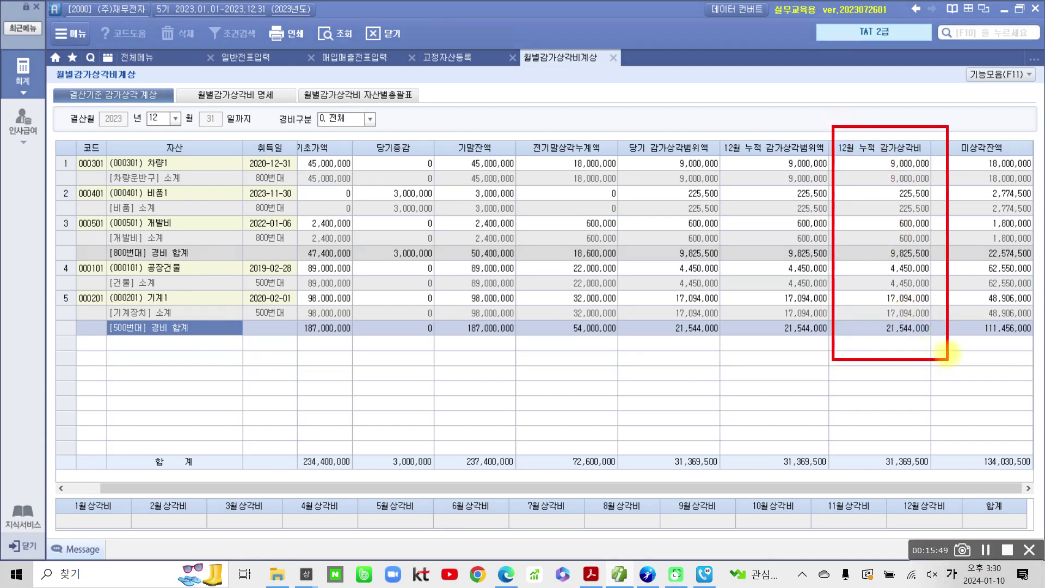
{"action": "mouse_move", "coordinate": [891, 314]}
{"action": "left_mouse_down"}
{"action": "mouse_move", "coordinate": [871, 333]}
{"action": "mouse_move", "coordinate": [933, 345]}
{"action": "mouse_move", "coordinate": [922, 310]}
{"action": "mouse_move", "coordinate": [883, 311]}
{"action": "left_mouse_up"}
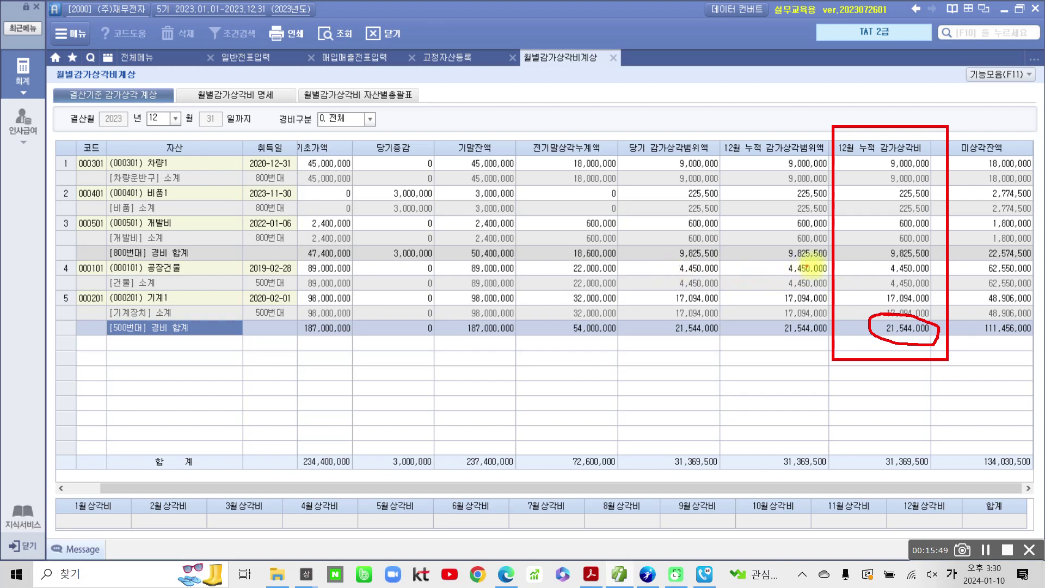
{"action": "mouse_move", "coordinate": [895, 243]}
{"action": "left_mouse_down"}
{"action": "mouse_move", "coordinate": [882, 244]}
{"action": "mouse_move", "coordinate": [925, 272]}
{"action": "mouse_move", "coordinate": [941, 249]}
{"action": "mouse_move", "coordinate": [893, 238]}
{"action": "left_mouse_up"}
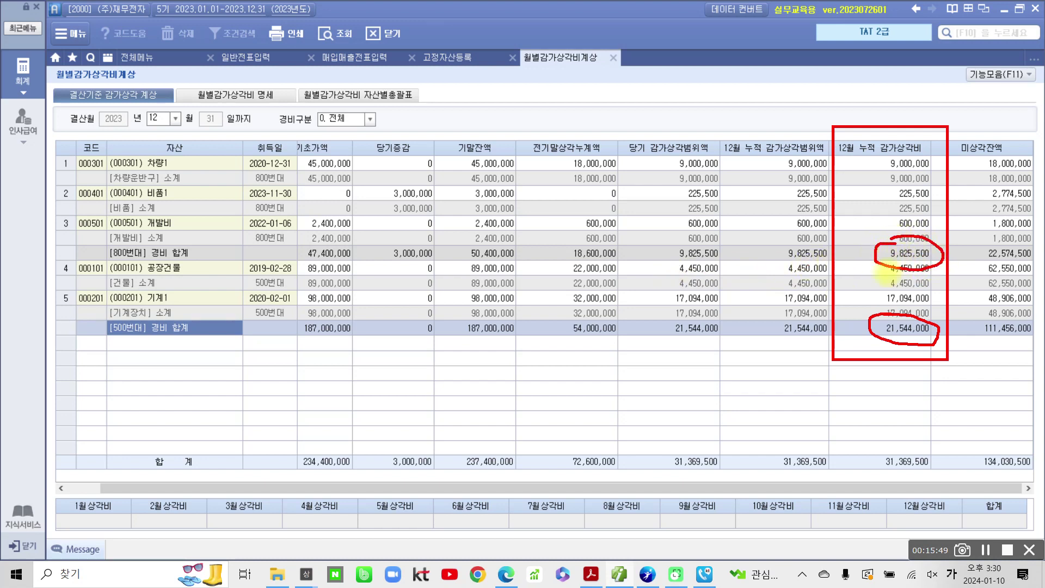
{"action": "left_click_drag", "start_coordinate": [875, 335], "coordinate": [848, 401]}
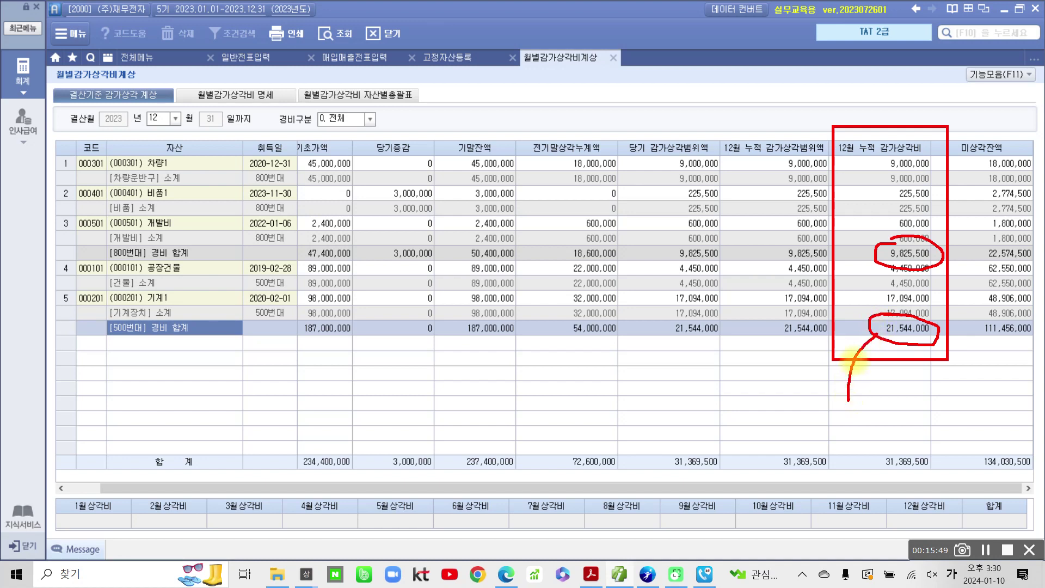
{"action": "left_click_drag", "start_coordinate": [864, 329], "coordinate": [874, 333]}
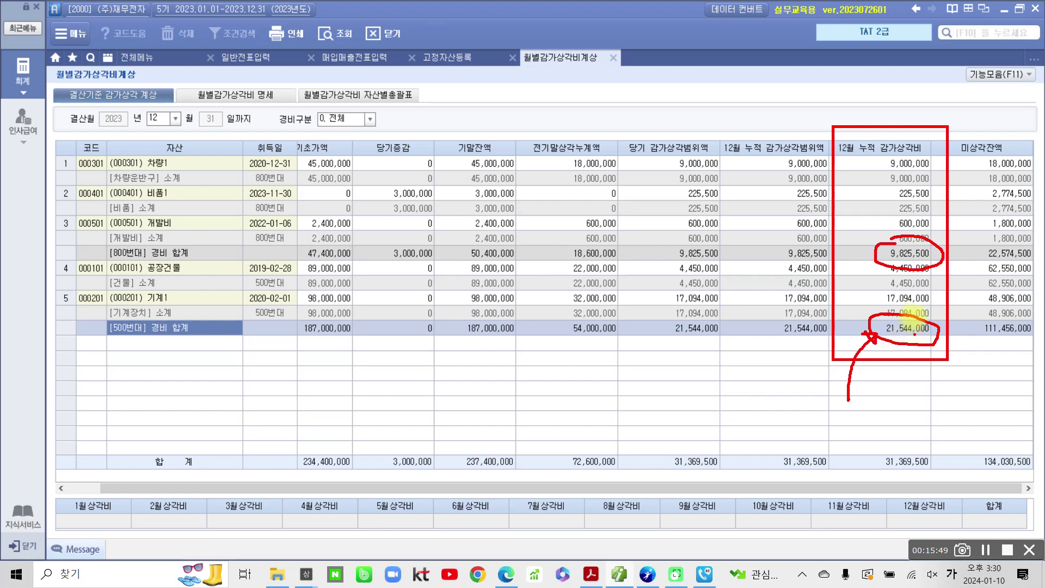
{"action": "left_click_drag", "start_coordinate": [885, 244], "coordinate": [831, 320]}
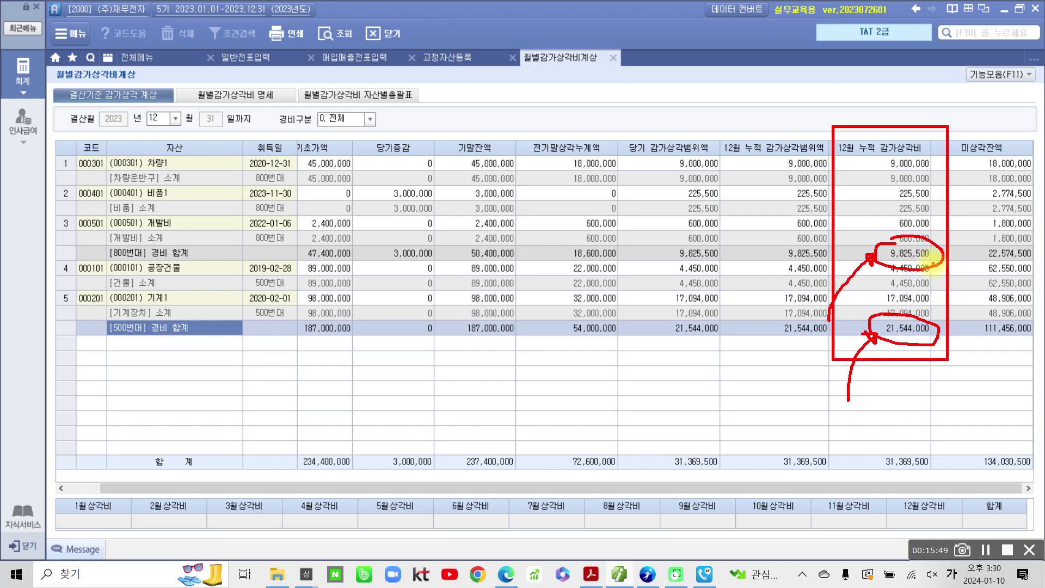
{"action": "key", "text": "Escape"}
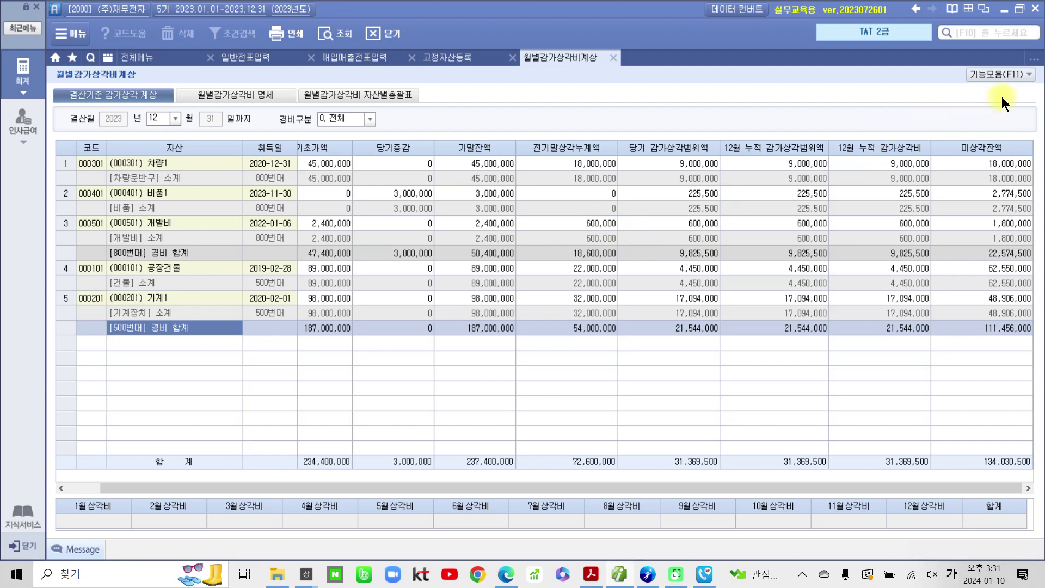
- Save the 결산기준 감가상각 계상 data and close the 월별감가상각비계상 screen
{"action": "left_click", "coordinate": [1000, 76]}
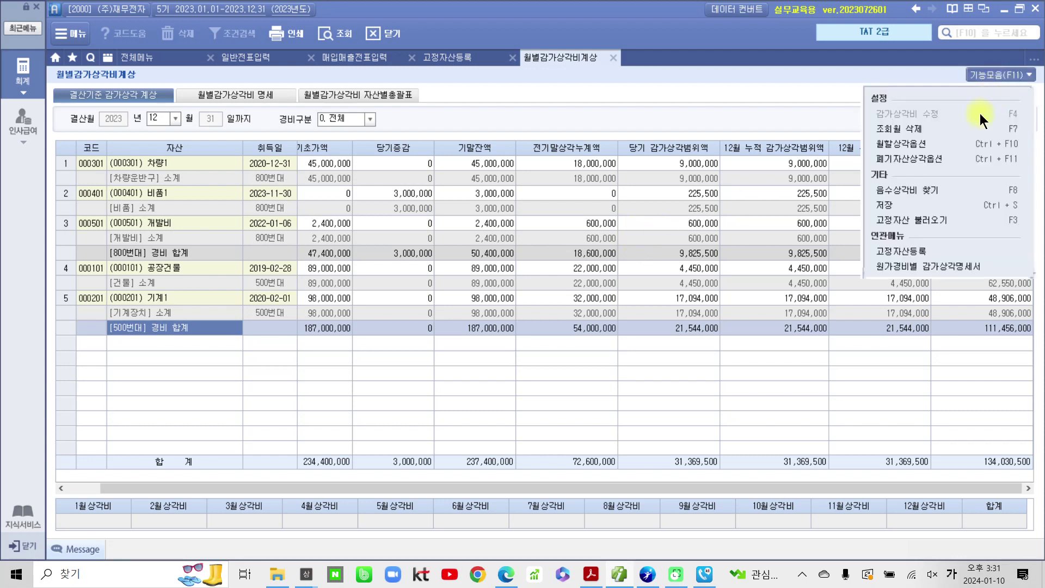
{"action": "left_click", "coordinate": [906, 203]}
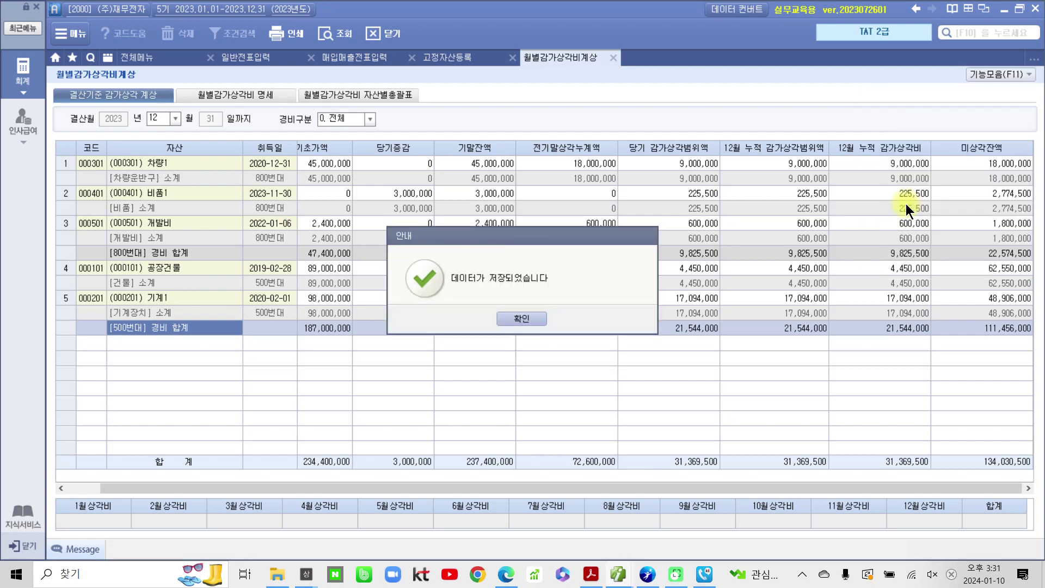
{"action": "left_click", "coordinate": [521, 319]}
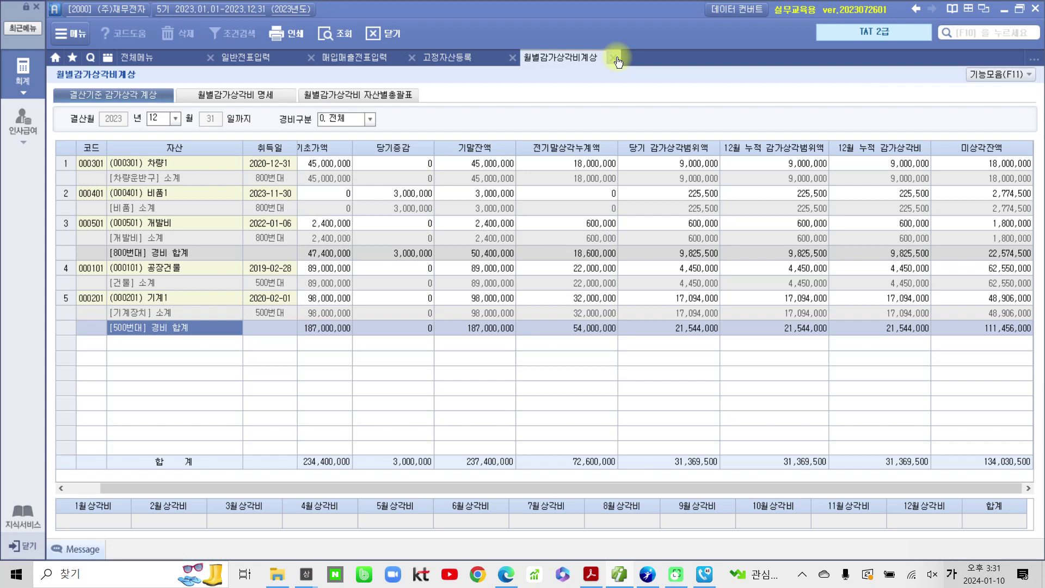
{"action": "left_click", "coordinate": [615, 59]}
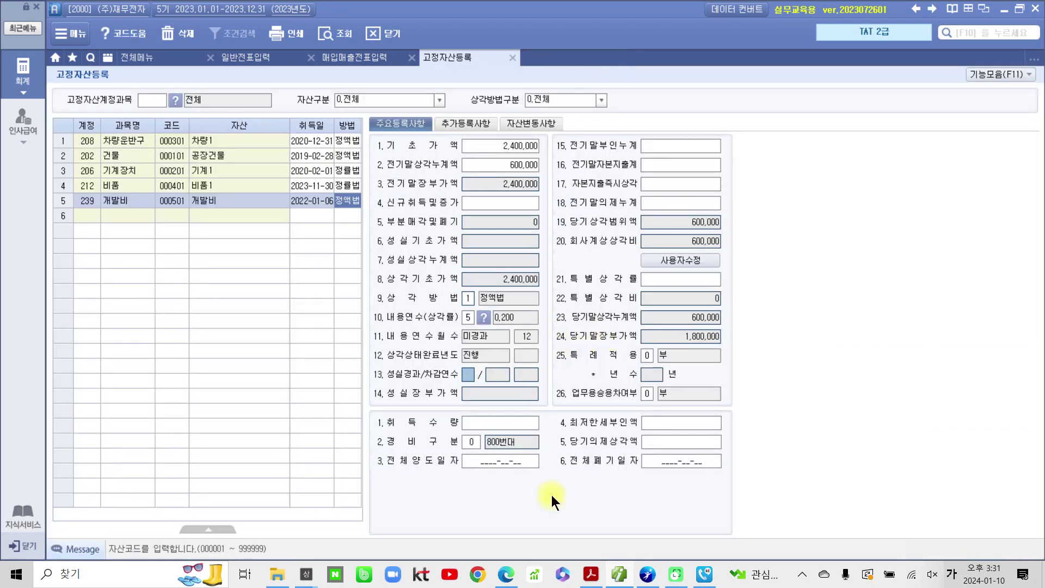
- Switch to the textbook PDF in Acrobat and highlight 수동결산정리사항에 in the introduction of section 03 수동결산
{"action": "left_click", "coordinate": [590, 574]}
{"action": "scroll", "coordinate": [422, 287], "scroll_direction": "down", "scroll_amount": 4}
{"action": "scroll", "coordinate": [423, 319], "scroll_direction": "down", "scroll_amount": 10}
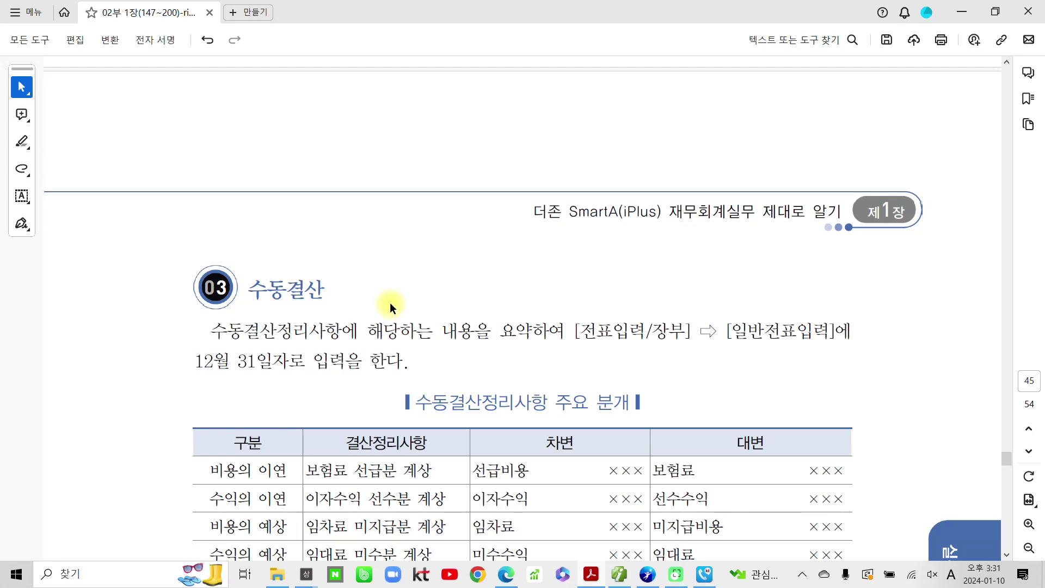
{"action": "scroll", "coordinate": [391, 296], "scroll_direction": "down", "scroll_amount": 5}
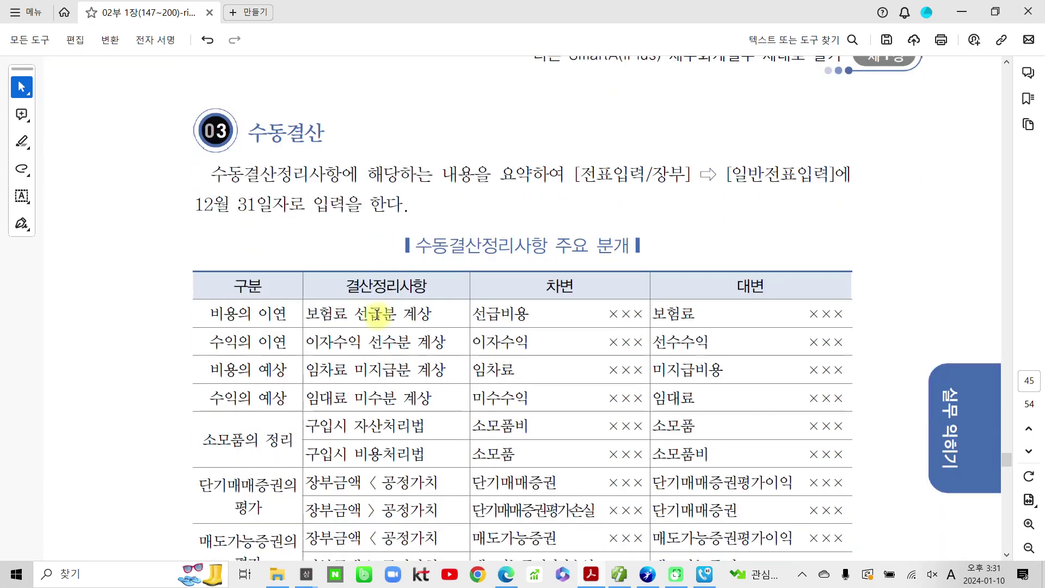
{"action": "scroll", "coordinate": [374, 310], "scroll_direction": "up", "scroll_amount": 1}
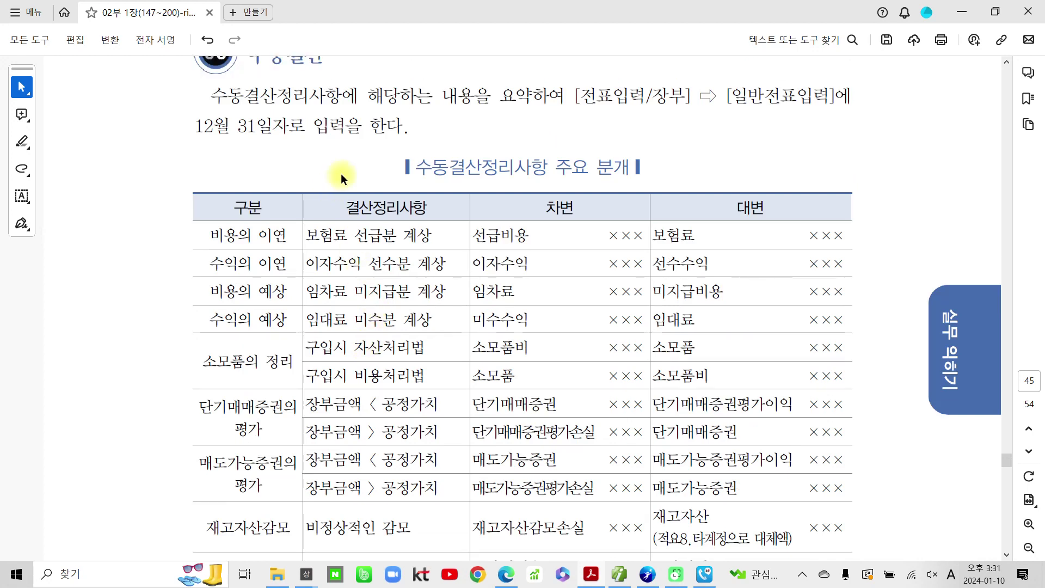
{"action": "left_click_drag", "start_coordinate": [212, 96], "coordinate": [360, 93]}
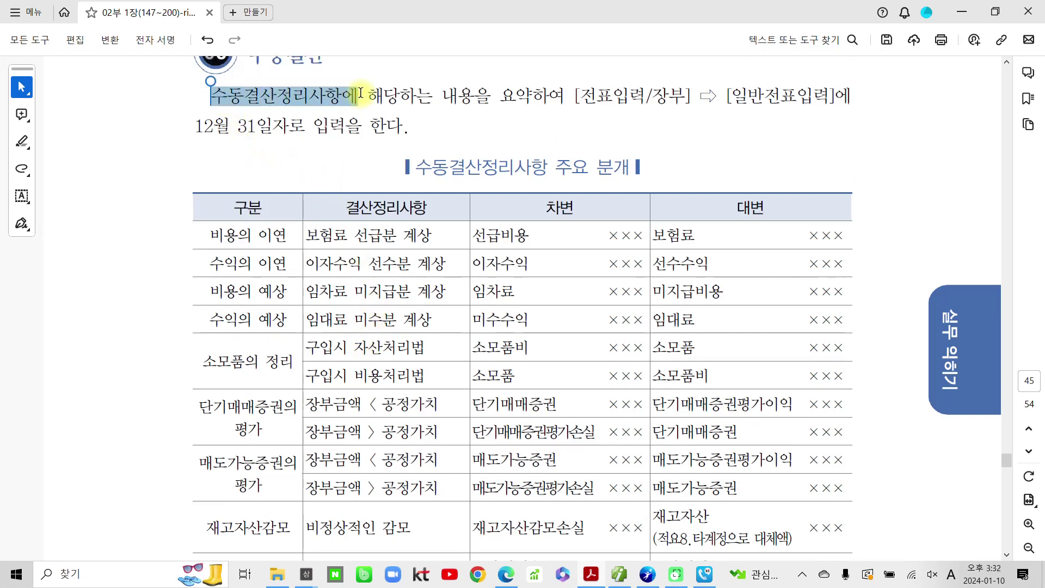
{"action": "left_click", "coordinate": [408, 70]}
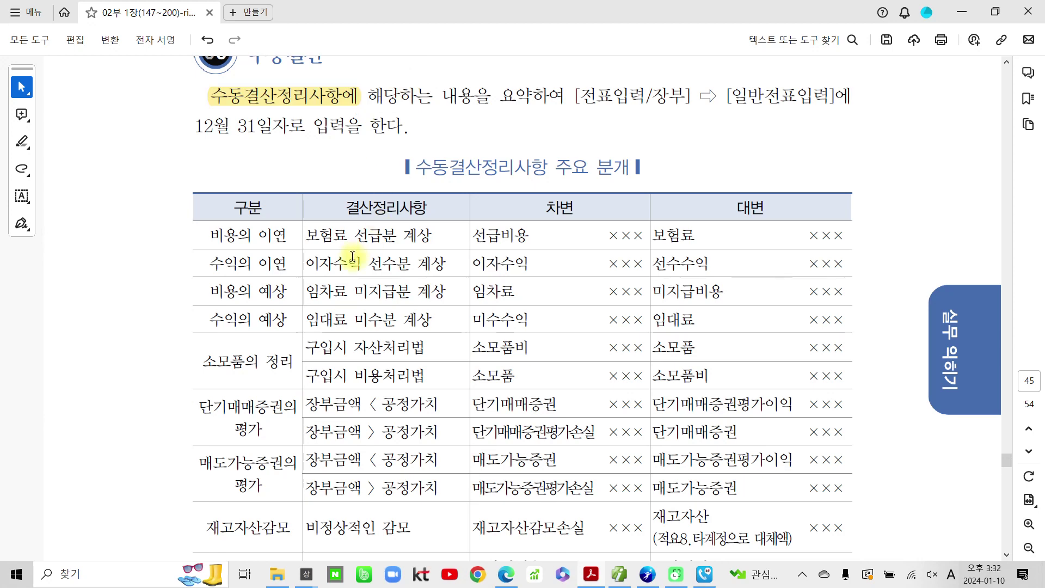
- Review the 수동결산정리사항 주요 분개 table, marking the entries 비용의 이연, 수익의 이연, 비용의 예상 and 수익의 예상 one by one
{"action": "scroll", "coordinate": [352, 255], "scroll_direction": "down", "scroll_amount": 5}
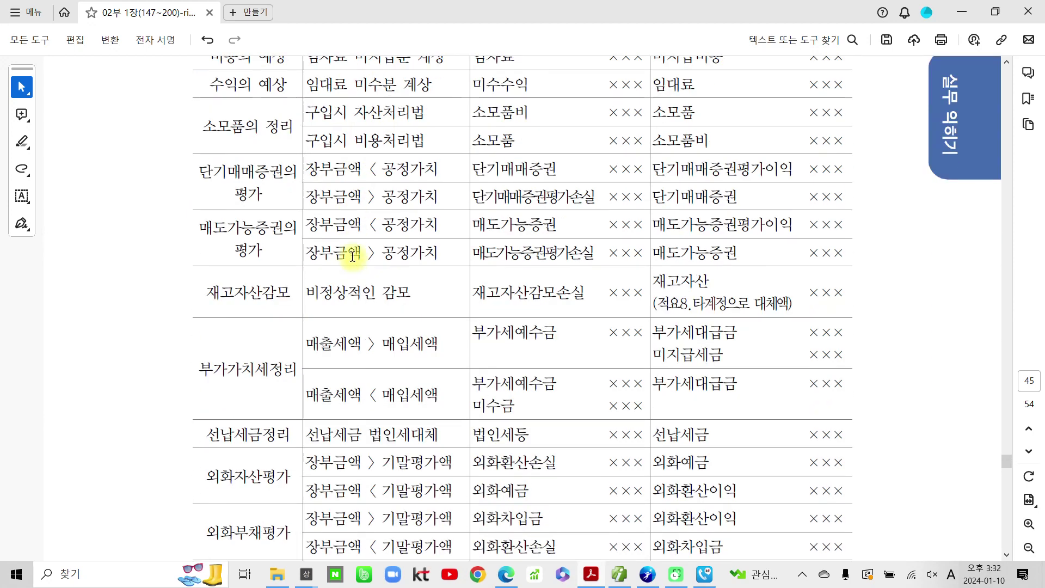
{"action": "scroll", "coordinate": [353, 256], "scroll_direction": "up", "scroll_amount": 8}
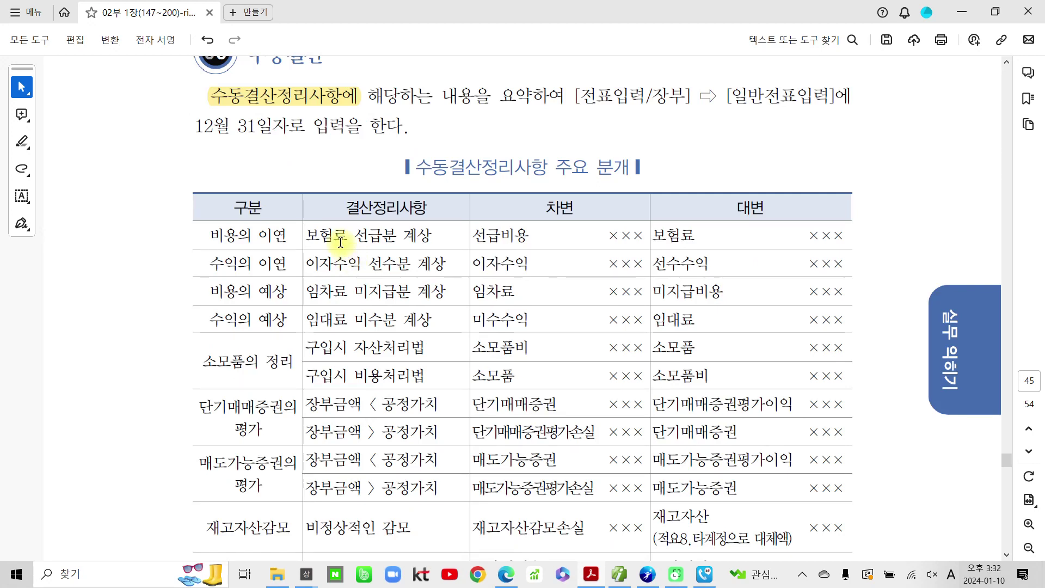
{"action": "left_click_drag", "start_coordinate": [210, 235], "coordinate": [286, 235]}
{"action": "left_click_drag", "start_coordinate": [213, 263], "coordinate": [271, 257]}
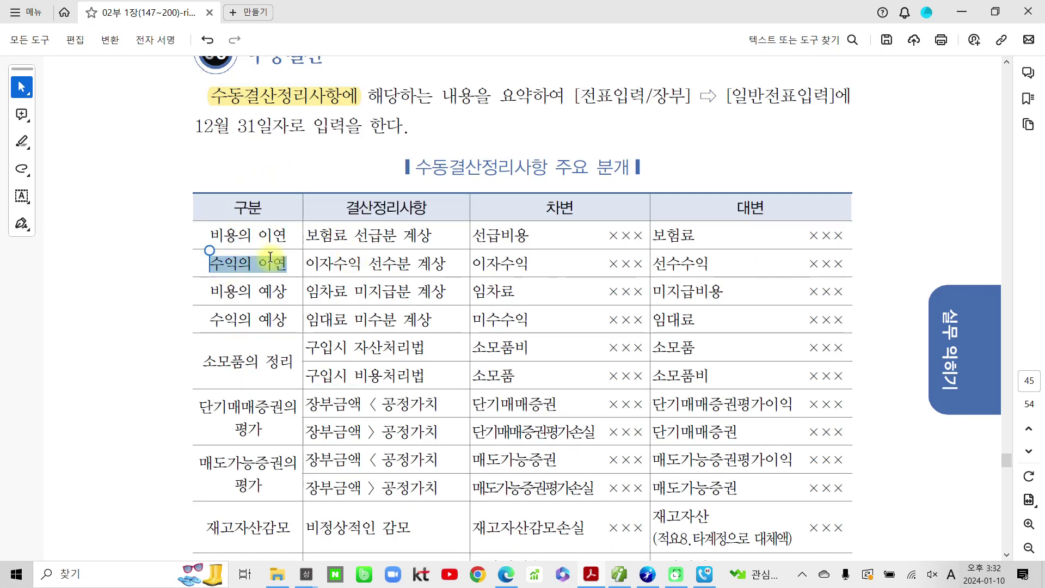
{"action": "left_click_drag", "start_coordinate": [210, 292], "coordinate": [275, 288]}
{"action": "left_click_drag", "start_coordinate": [211, 319], "coordinate": [287, 322]}
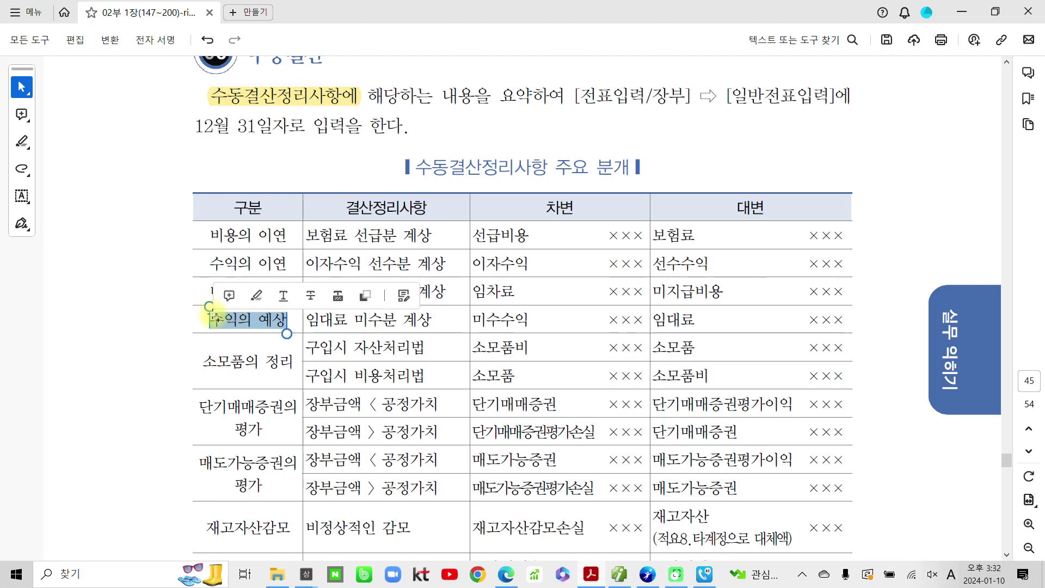
{"action": "left_click", "coordinate": [185, 313]}
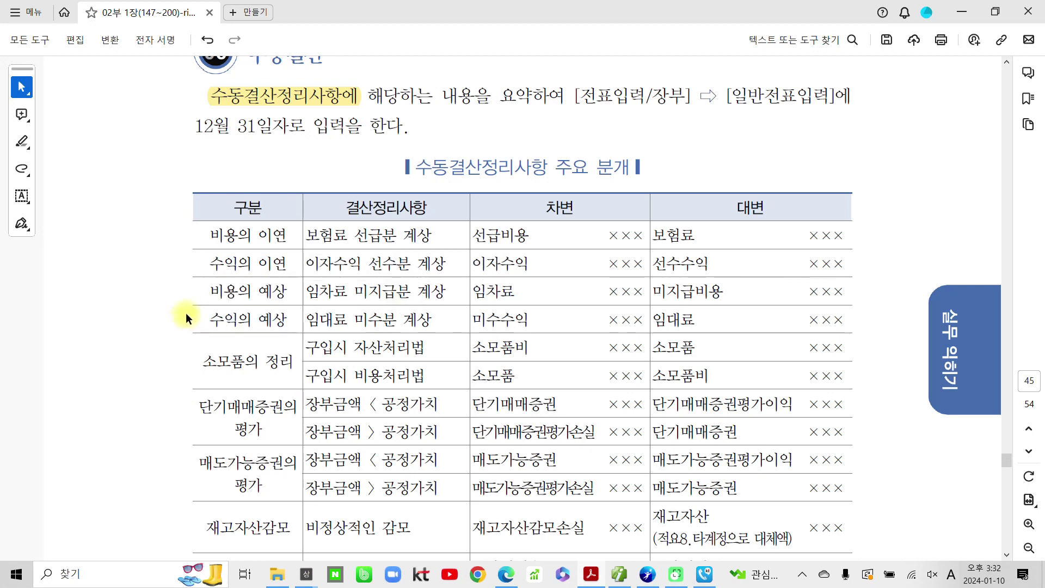
- Box the four 이연 and 예상 rows in red and underline each row's 차변 and 대변 accounts, from 선급비용 to 임대료
{"action": "left_click_drag", "start_coordinate": [181, 211], "coordinate": [884, 338]}
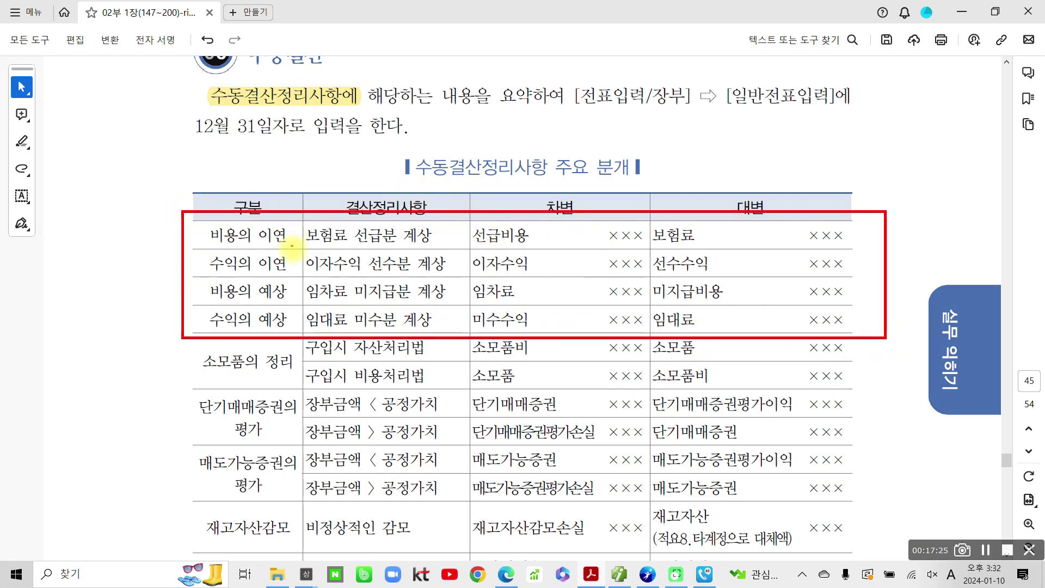
{"action": "left_click_drag", "start_coordinate": [468, 245], "coordinate": [555, 246]}
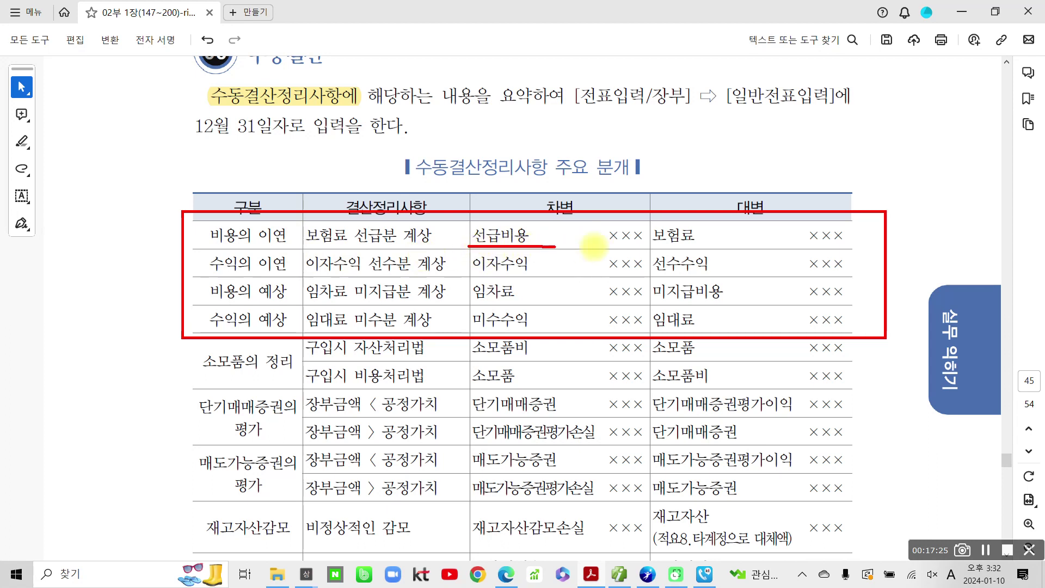
{"action": "left_click_drag", "start_coordinate": [660, 247], "coordinate": [765, 248]}
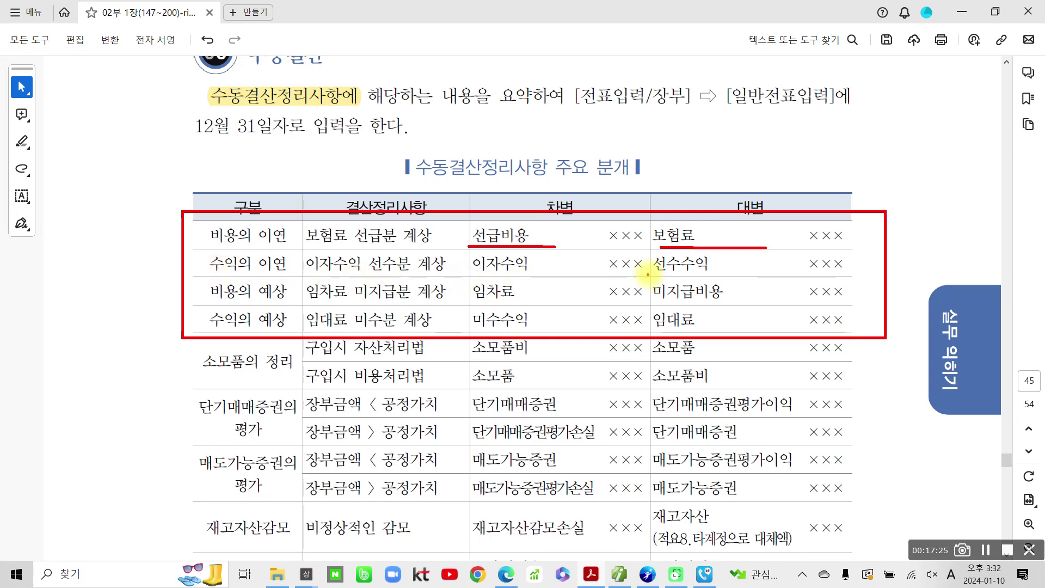
{"action": "left_click_drag", "start_coordinate": [649, 273], "coordinate": [825, 274]}
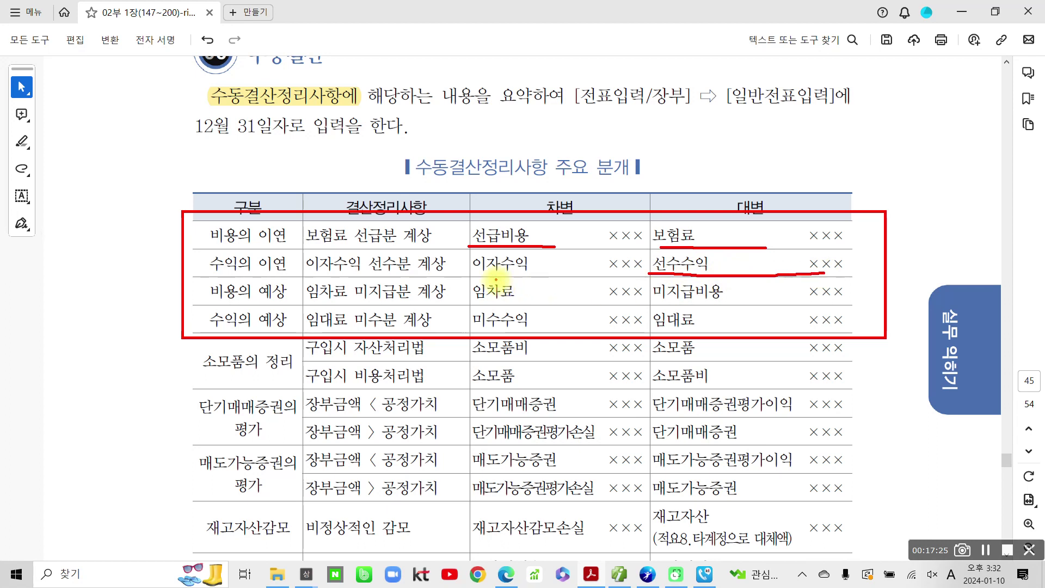
{"action": "left_click_drag", "start_coordinate": [468, 273], "coordinate": [528, 272]}
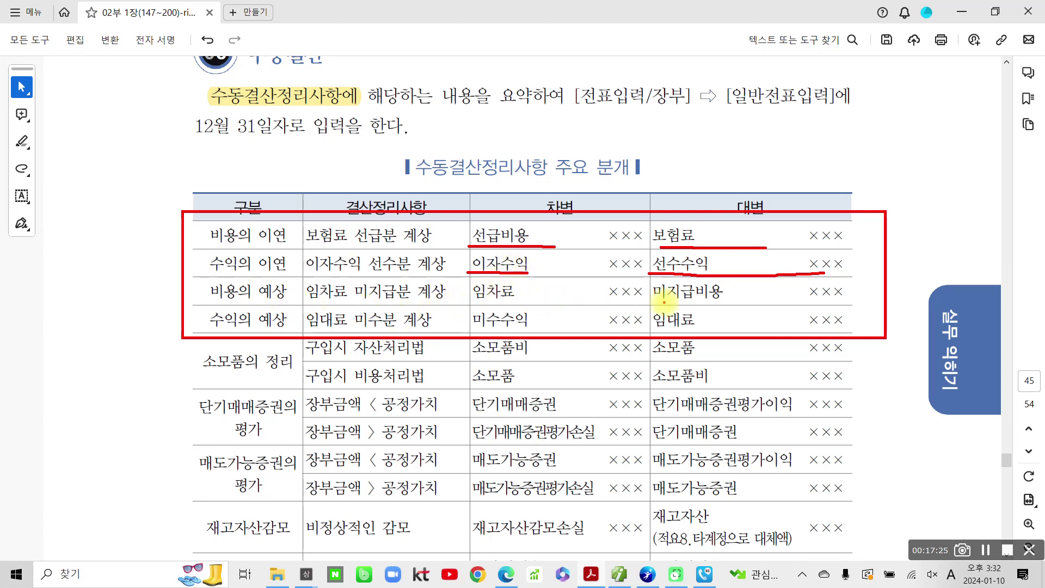
{"action": "left_click_drag", "start_coordinate": [651, 298], "coordinate": [813, 300]}
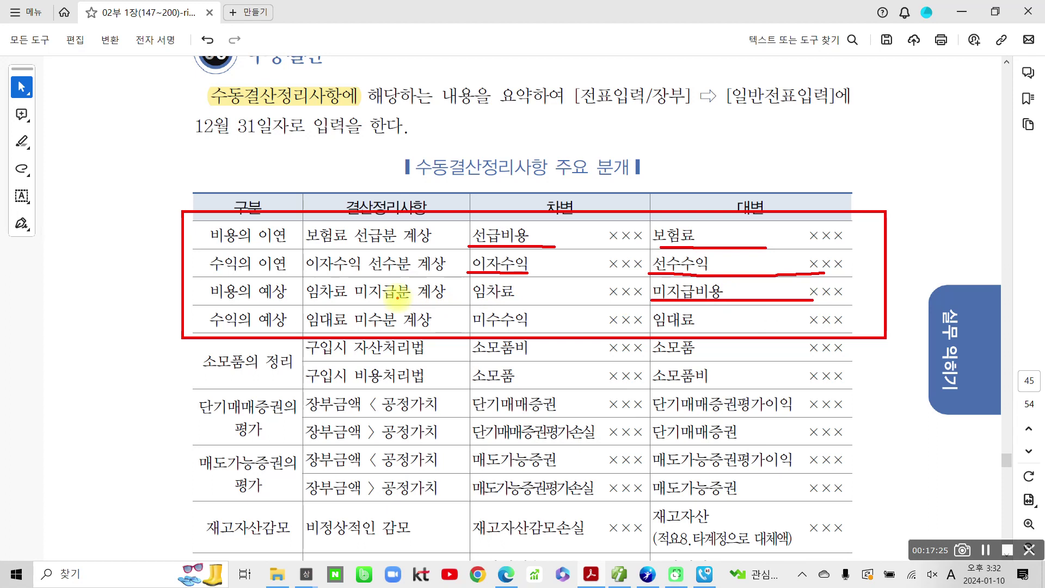
{"action": "left_click_drag", "start_coordinate": [467, 297], "coordinate": [535, 295]}
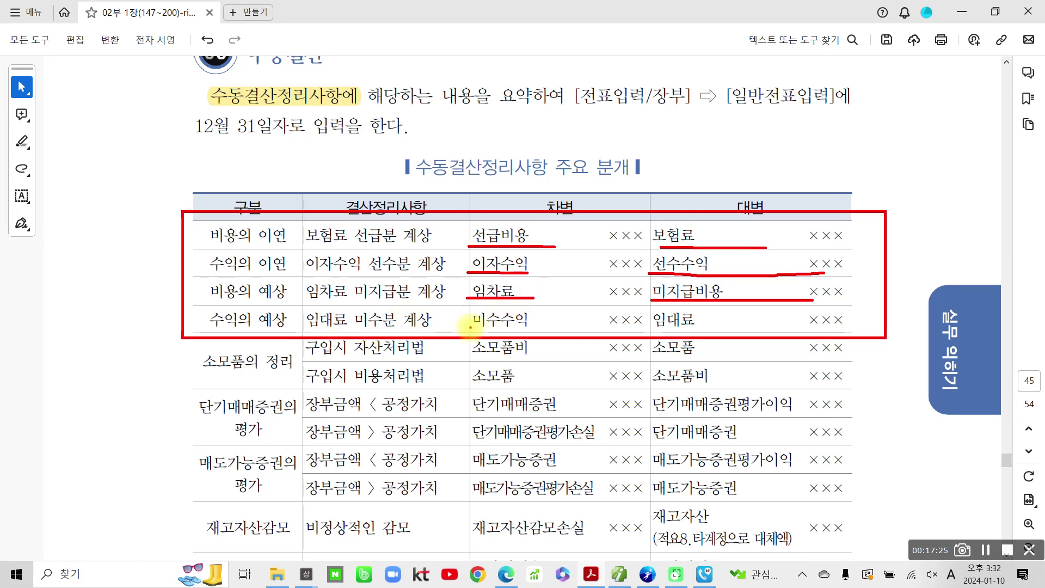
{"action": "left_click_drag", "start_coordinate": [468, 327], "coordinate": [561, 328]}
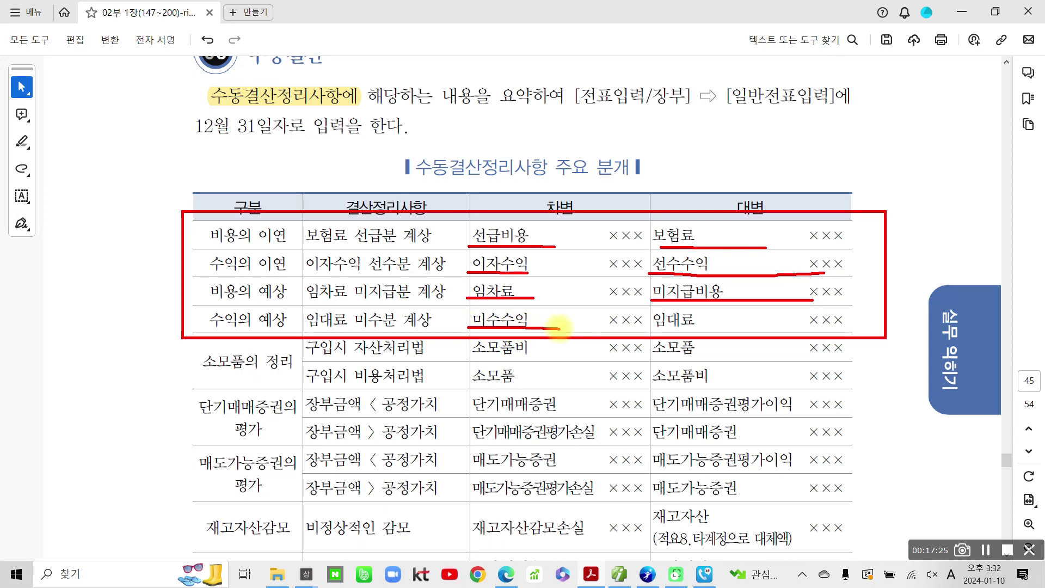
{"action": "left_click_drag", "start_coordinate": [653, 327], "coordinate": [763, 330]}
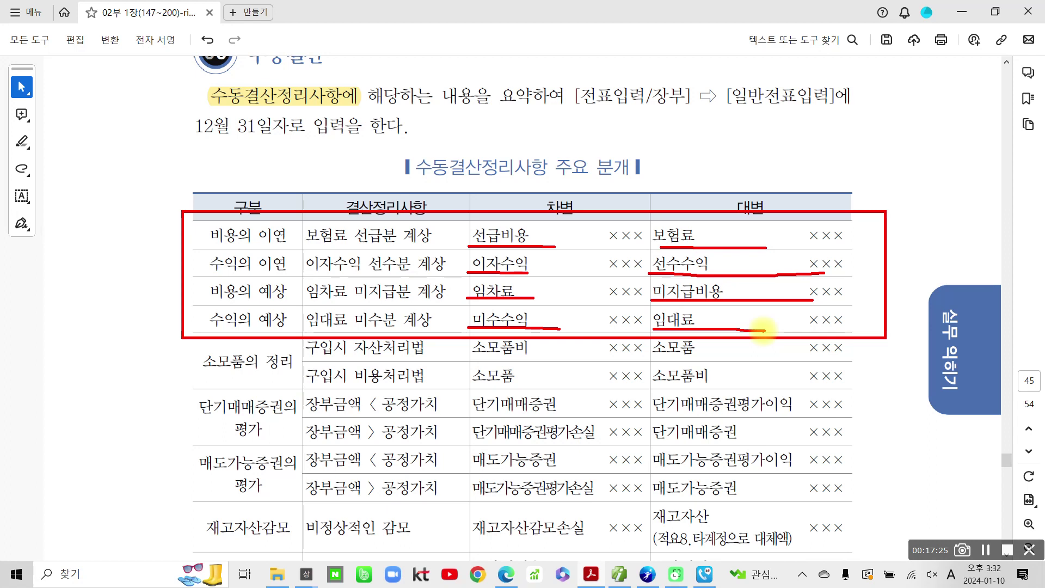
- Draw a star beside the boxed rows, outline the box freehand, and clear all the drawings
{"action": "mouse_move", "coordinate": [111, 289]}
{"action": "left_mouse_down"}
{"action": "mouse_move", "coordinate": [163, 299]}
{"action": "mouse_move", "coordinate": [96, 260]}
{"action": "mouse_move", "coordinate": [162, 247]}
{"action": "mouse_move", "coordinate": [109, 290]}
{"action": "left_mouse_up"}
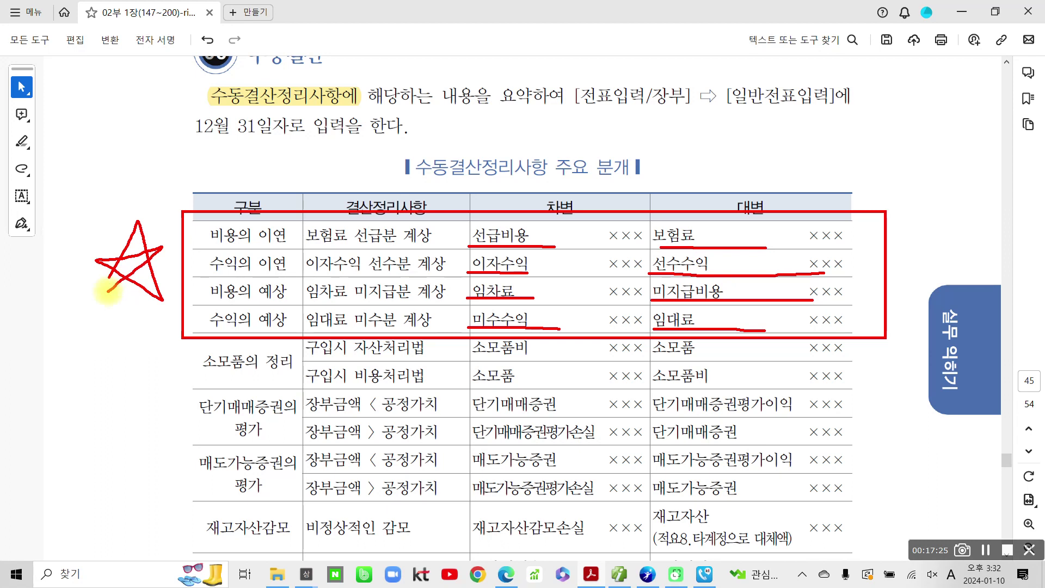
{"action": "mouse_move", "coordinate": [175, 212]}
{"action": "left_mouse_down"}
{"action": "mouse_move", "coordinate": [177, 321]}
{"action": "mouse_move", "coordinate": [381, 344]}
{"action": "mouse_move", "coordinate": [831, 346]}
{"action": "mouse_move", "coordinate": [900, 228]}
{"action": "mouse_move", "coordinate": [621, 191]}
{"action": "mouse_move", "coordinate": [175, 199]}
{"action": "left_mouse_up"}
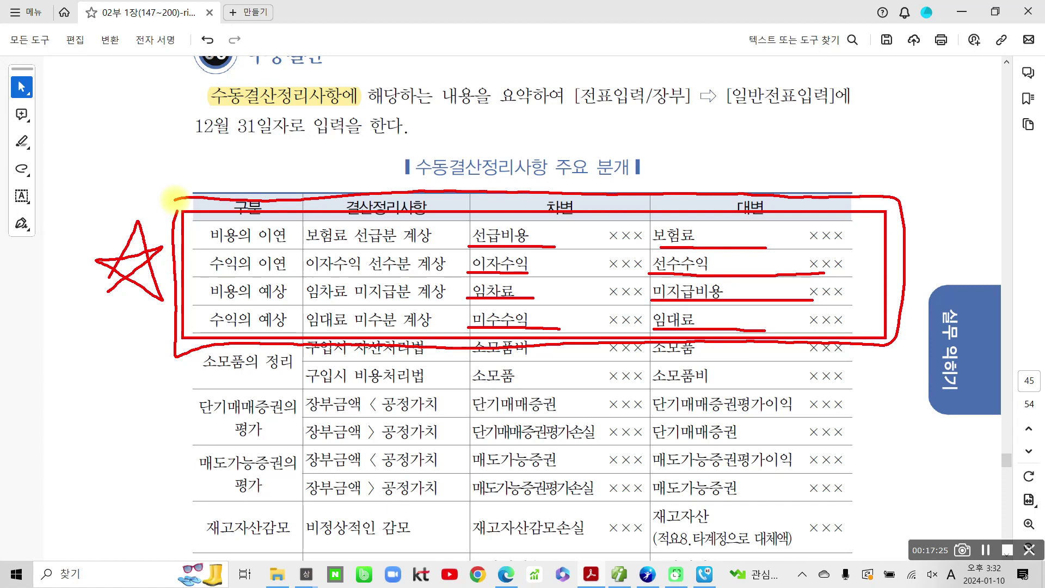
{"action": "key", "text": "Escape"}
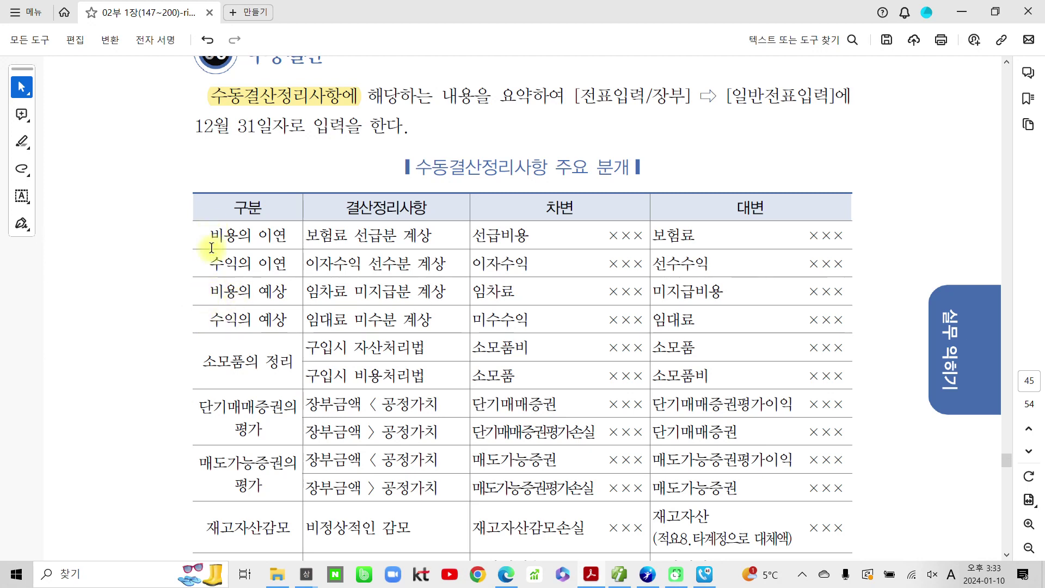
- Box the rows from 비용의 이연 to 수익의 예상 in red, add a check mark beside them, and clear the drawing
{"action": "left_click_drag", "start_coordinate": [196, 221], "coordinate": [866, 329]}
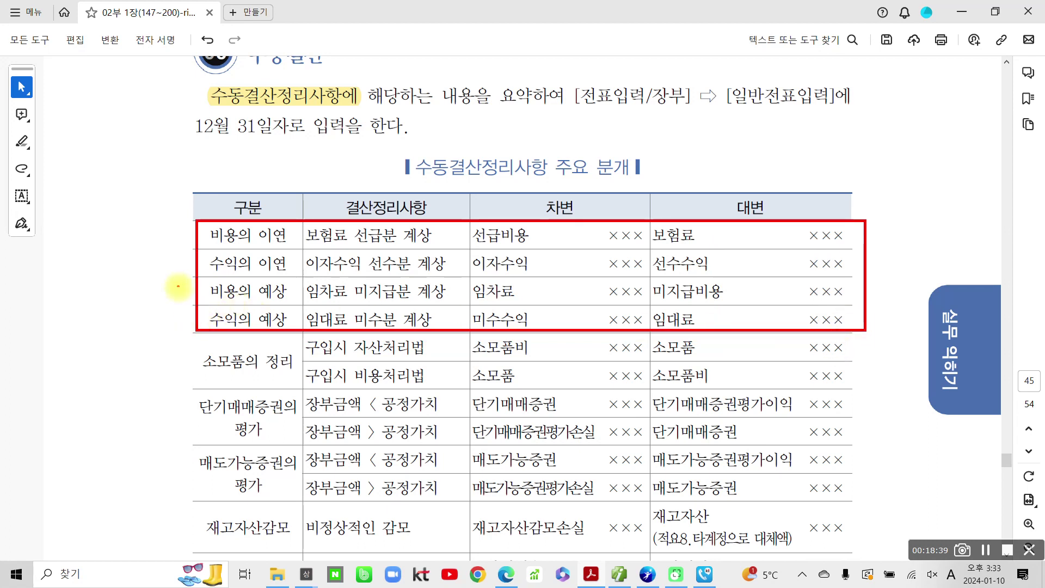
{"action": "left_click_drag", "start_coordinate": [158, 251], "coordinate": [186, 248]}
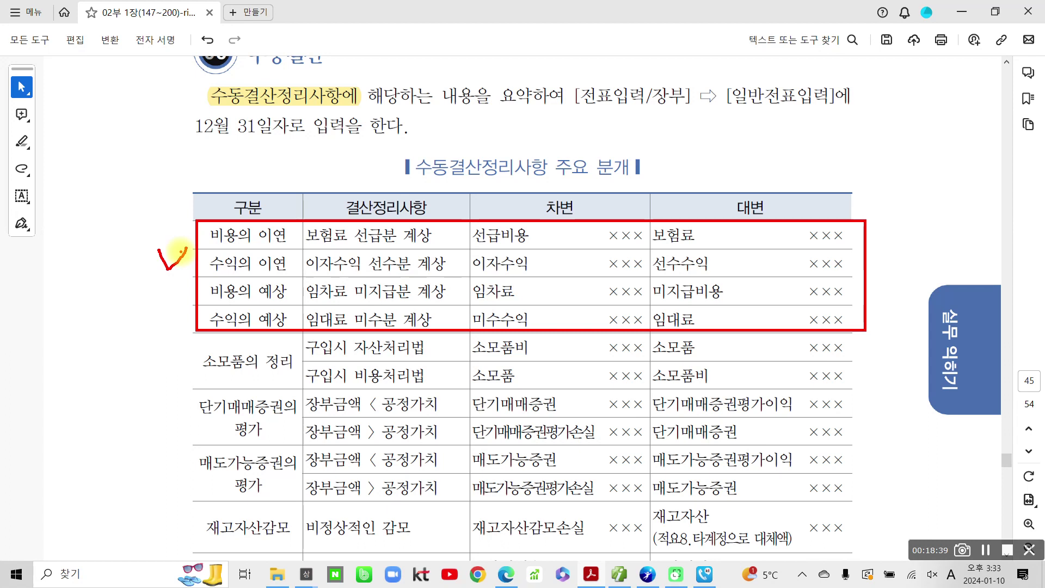
{"action": "key", "text": "Escape"}
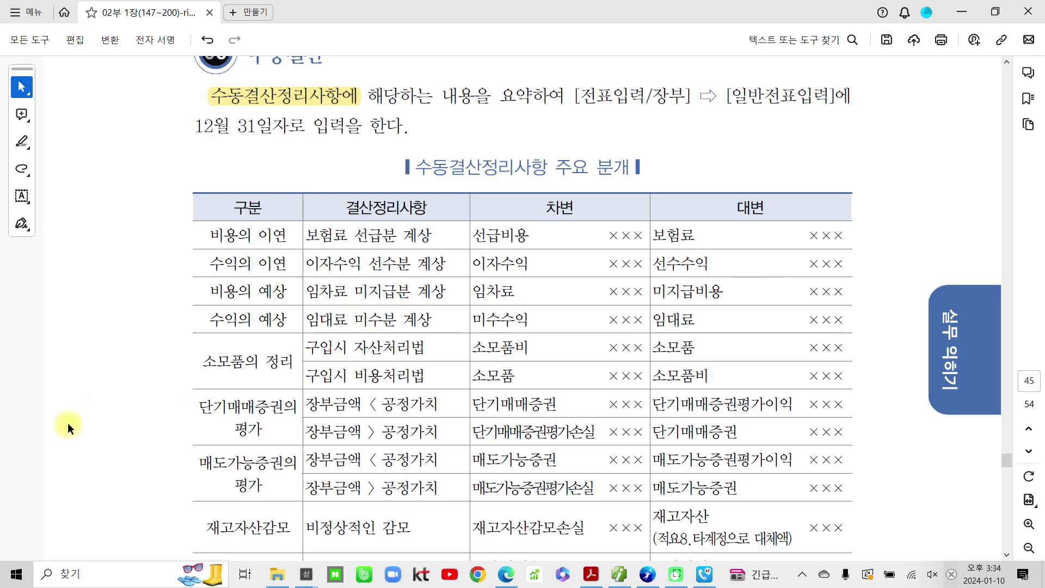
- Go through the table's 소모품의 정리, 단기매매증권의 평가 and 매도가능증권의 평가 entries, selecting each name in turn
{"action": "scroll", "coordinate": [139, 428], "scroll_direction": "down", "scroll_amount": 1}
{"action": "left_click_drag", "start_coordinate": [202, 308], "coordinate": [299, 312]}
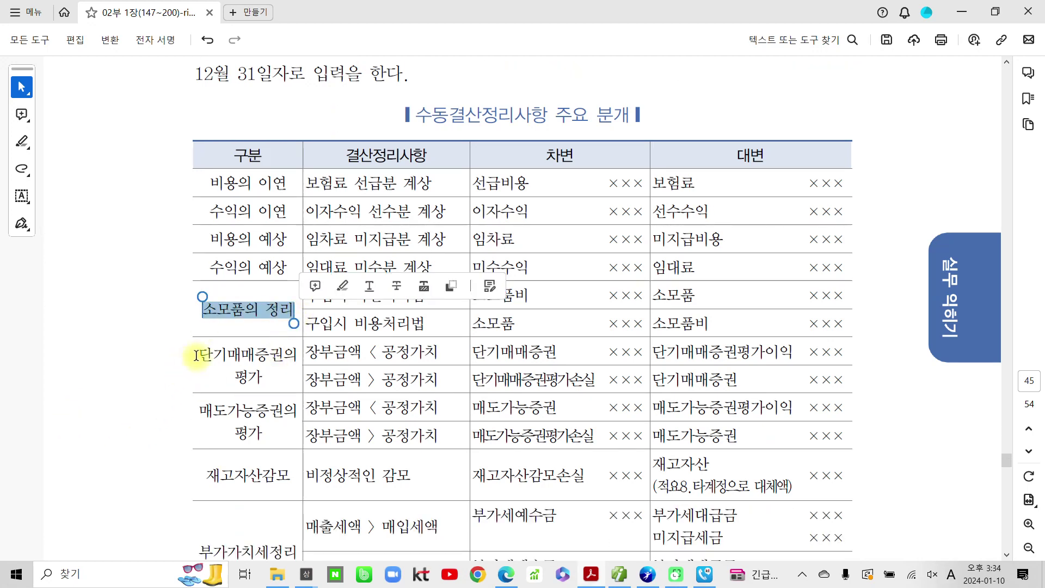
{"action": "left_click", "coordinate": [205, 356]}
{"action": "left_click_drag", "start_coordinate": [205, 356], "coordinate": [260, 382]}
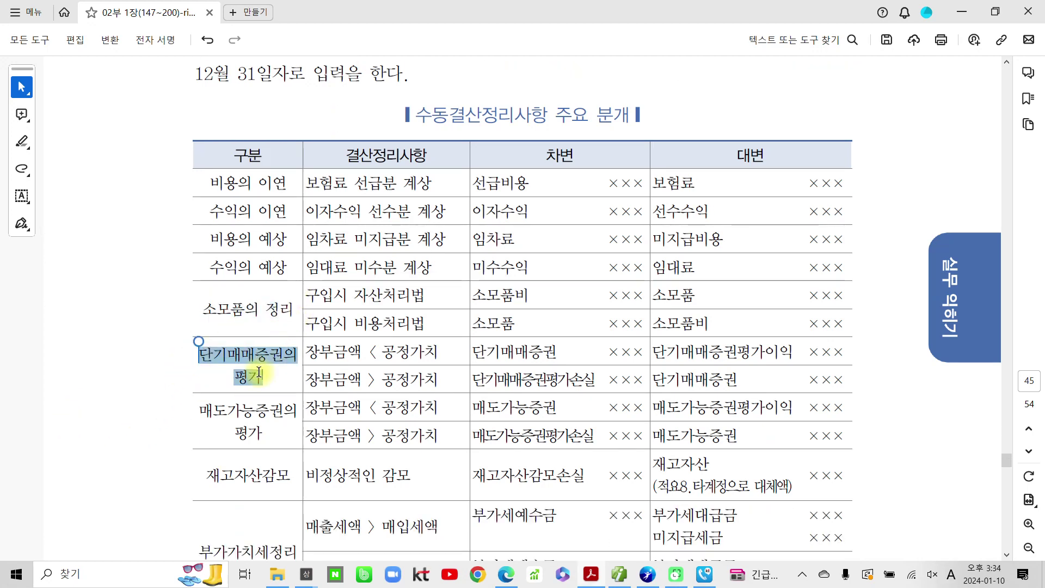
{"action": "left_click", "coordinate": [195, 406]}
{"action": "left_click_drag", "start_coordinate": [195, 406], "coordinate": [260, 436]}
{"action": "left_click", "coordinate": [219, 374]}
{"action": "scroll", "coordinate": [220, 376], "scroll_direction": "down", "scroll_amount": 2}
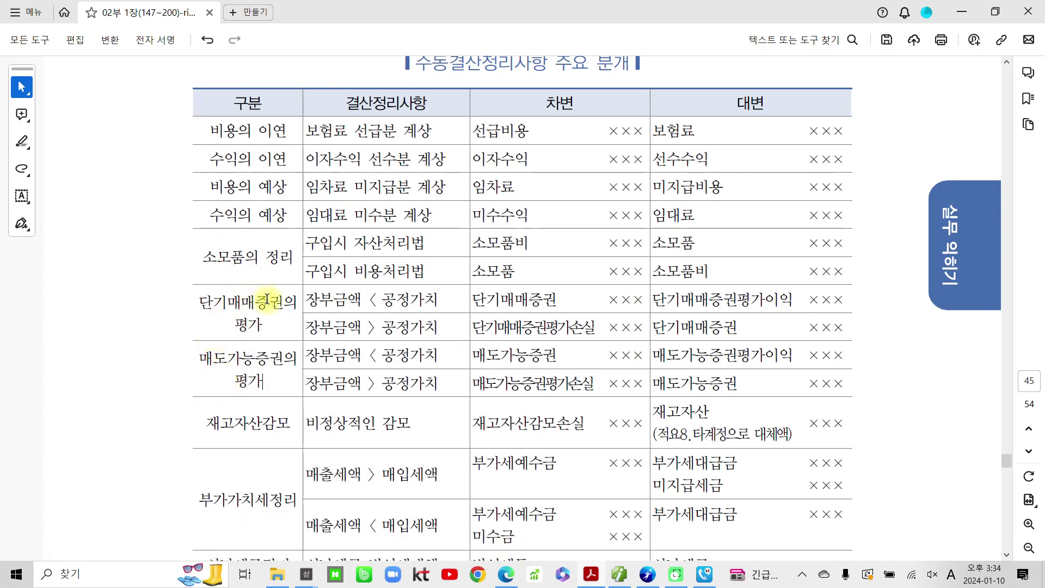
- Highlight 비정상적인 감모 and the note (적요8.타계정으로 대체액) in the 재고자산감모 row
{"action": "scroll", "coordinate": [254, 317], "scroll_direction": "down", "scroll_amount": 1}
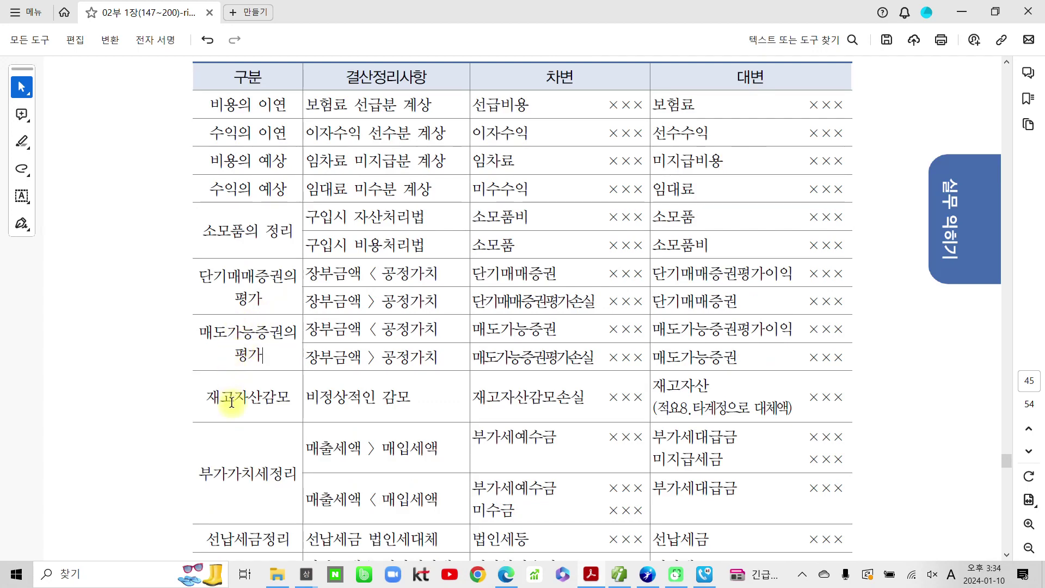
{"action": "left_click_drag", "start_coordinate": [205, 397], "coordinate": [284, 404]}
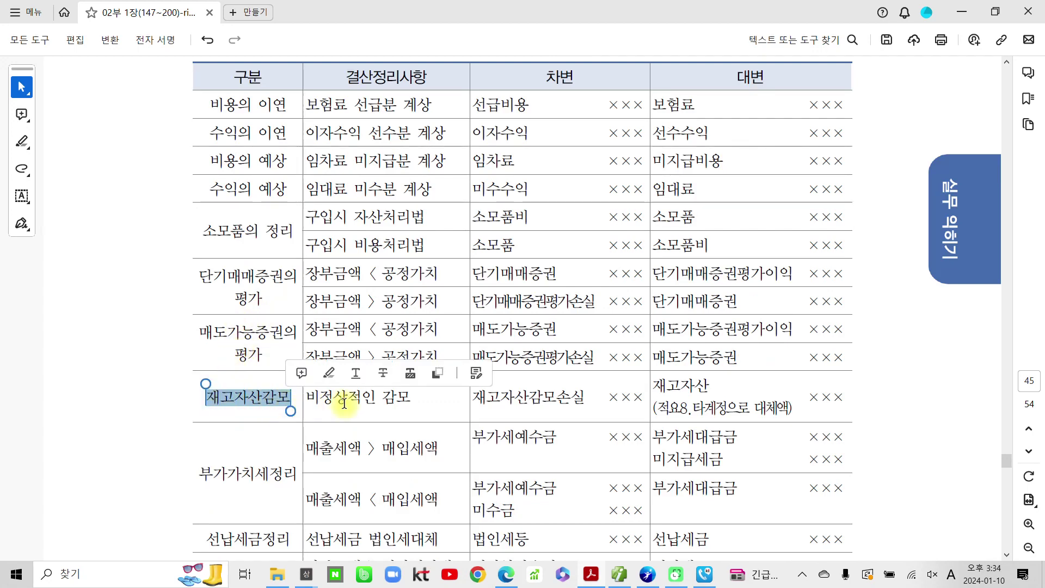
{"action": "left_click_drag", "start_coordinate": [407, 401], "coordinate": [307, 399]}
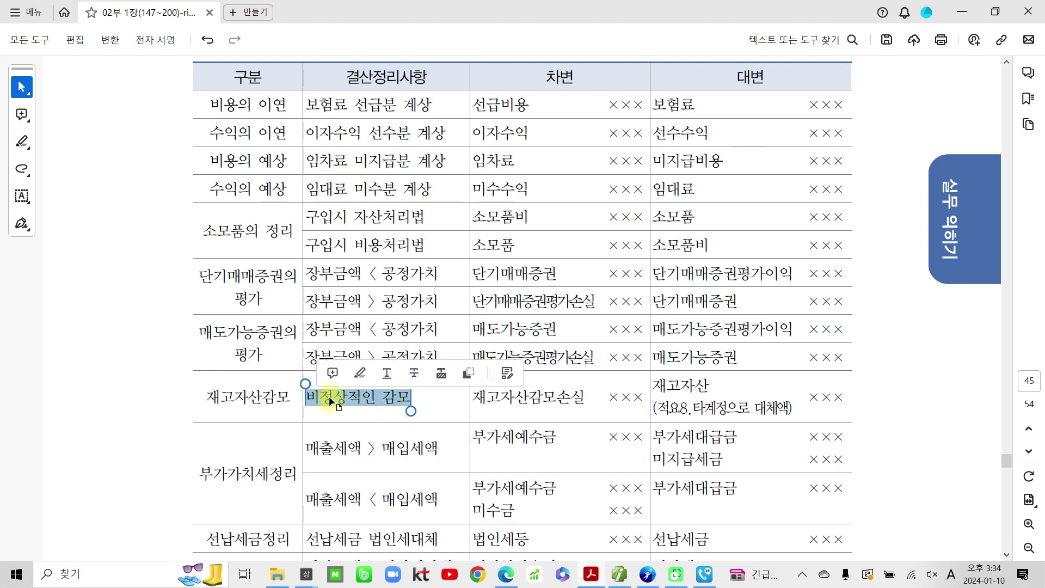
{"action": "left_click", "coordinate": [359, 374]}
{"action": "scroll", "coordinate": [490, 397], "scroll_direction": "down", "scroll_amount": 1}
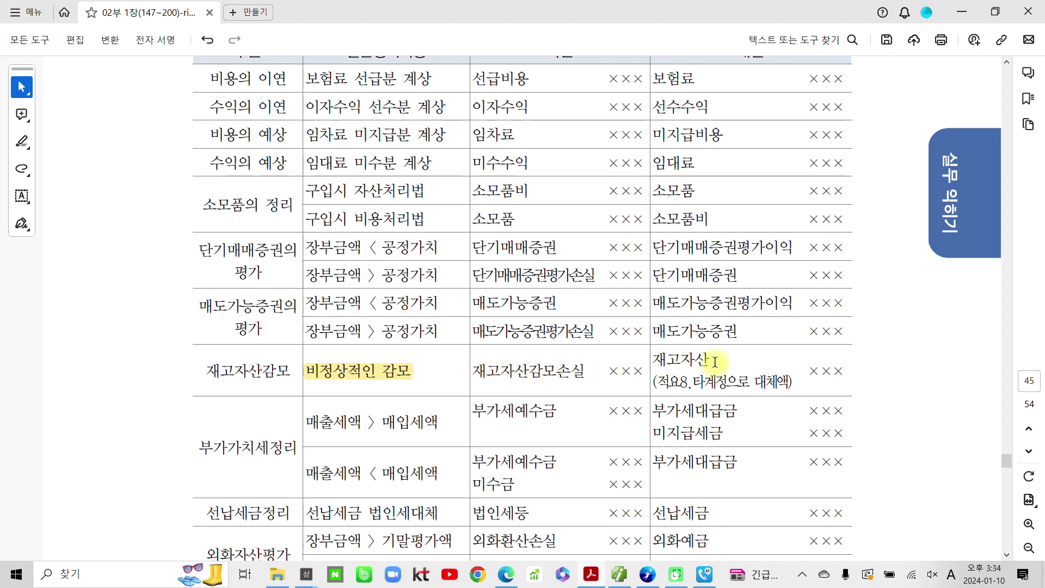
{"action": "left_click_drag", "start_coordinate": [654, 381], "coordinate": [794, 382]}
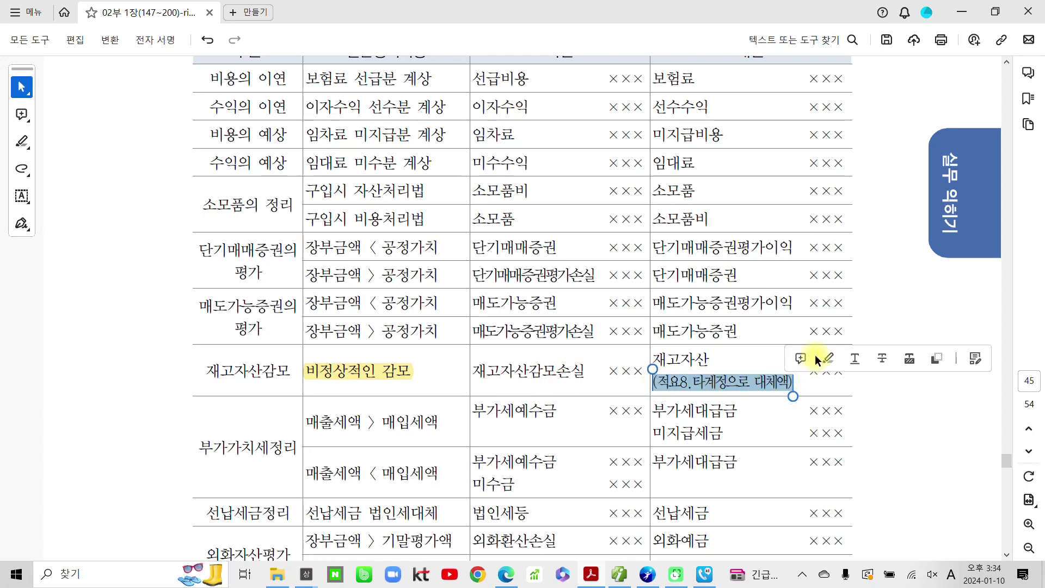
{"action": "left_click", "coordinate": [826, 358]}
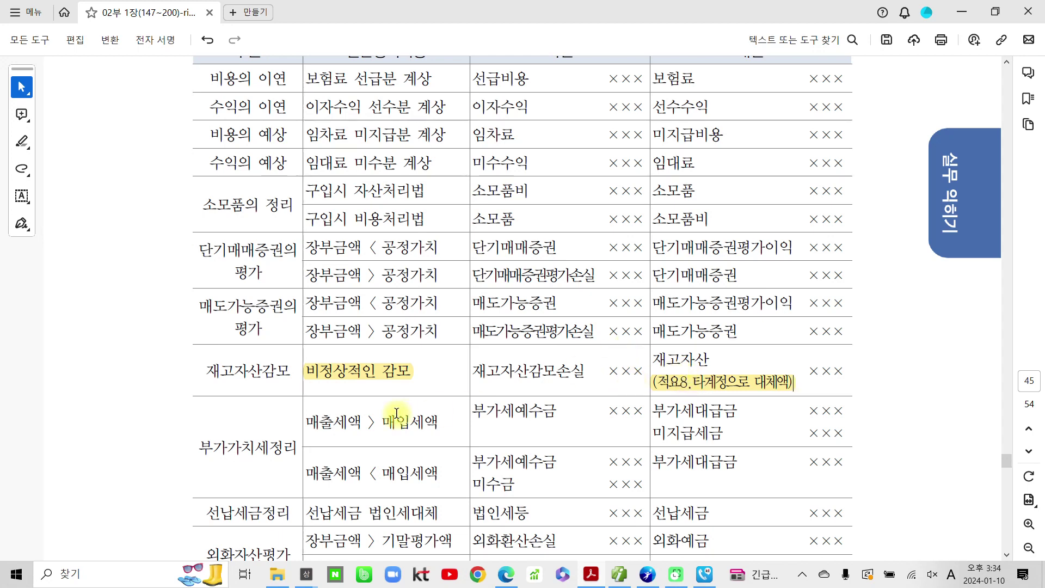
- Highlight the row names 부가가치세정리 and 선납세금정리 in the adjusting entries table
{"action": "scroll", "coordinate": [397, 415], "scroll_direction": "down", "scroll_amount": 2}
{"action": "left_click_drag", "start_coordinate": [198, 394], "coordinate": [301, 391]}
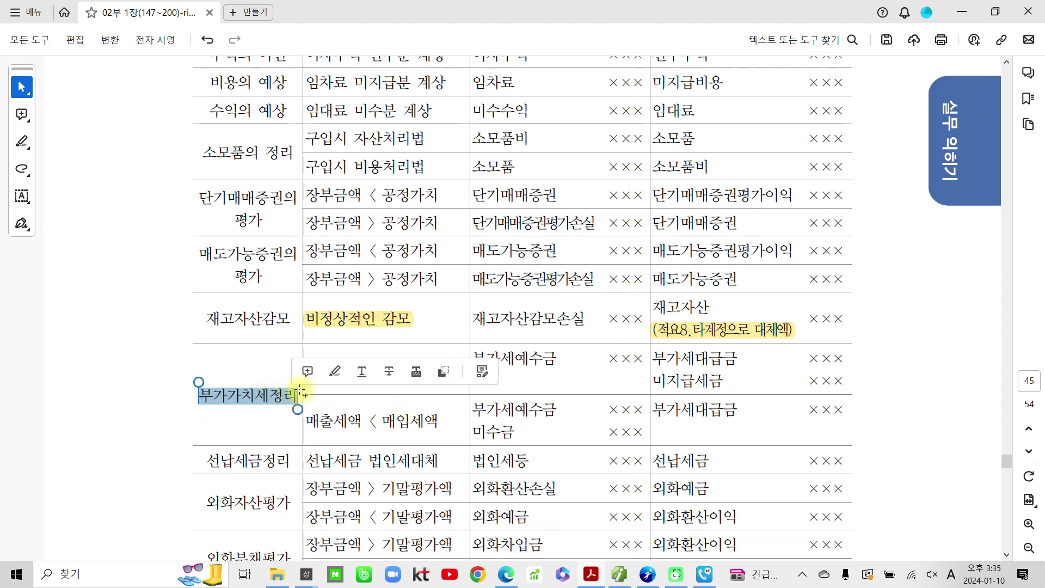
{"action": "left_click", "coordinate": [335, 372]}
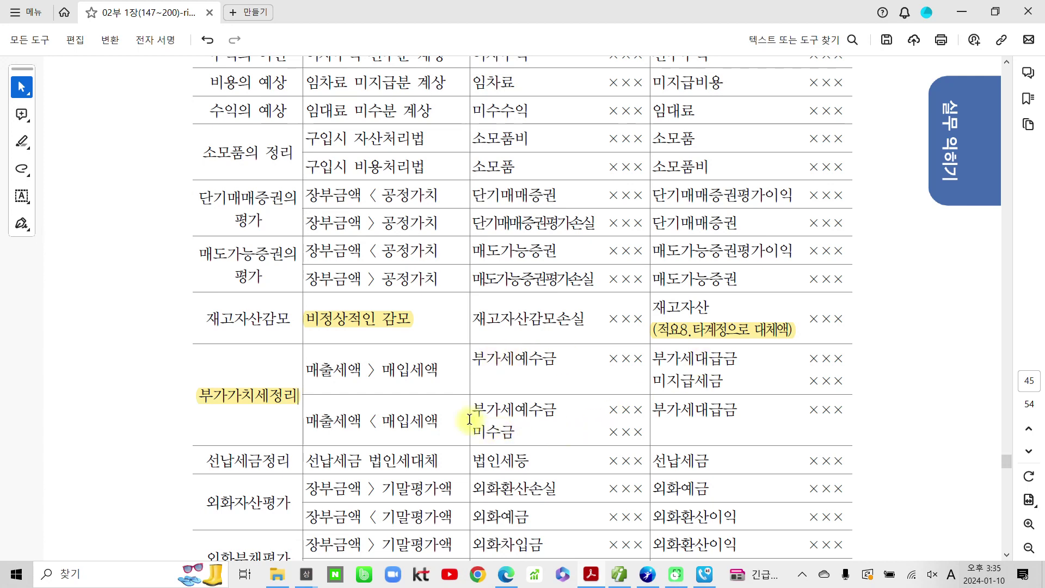
{"action": "scroll", "coordinate": [469, 419], "scroll_direction": "down", "scroll_amount": 3}
{"action": "left_click_drag", "start_coordinate": [207, 385], "coordinate": [299, 374]}
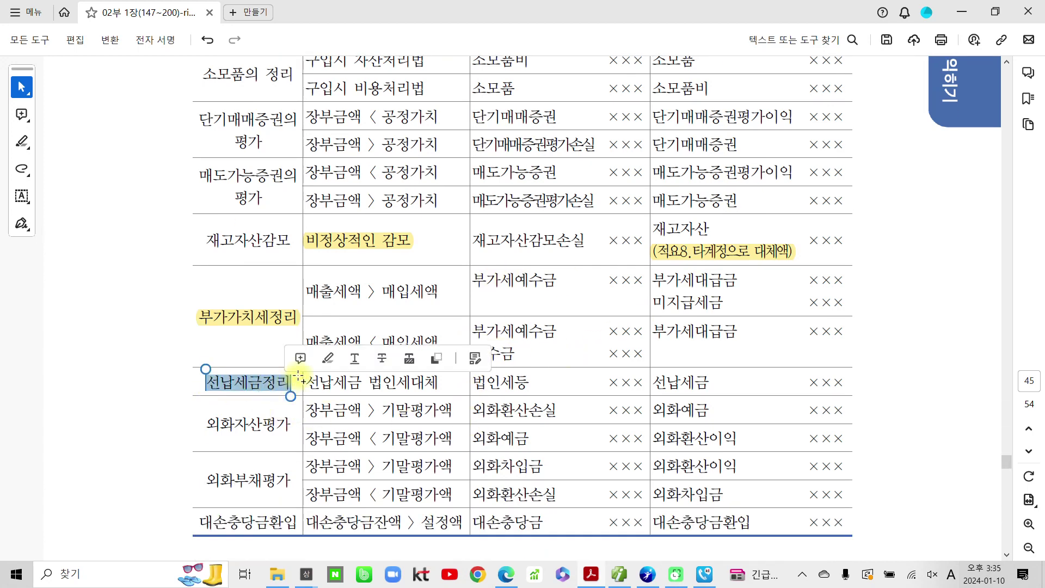
{"action": "left_click", "coordinate": [328, 358]}
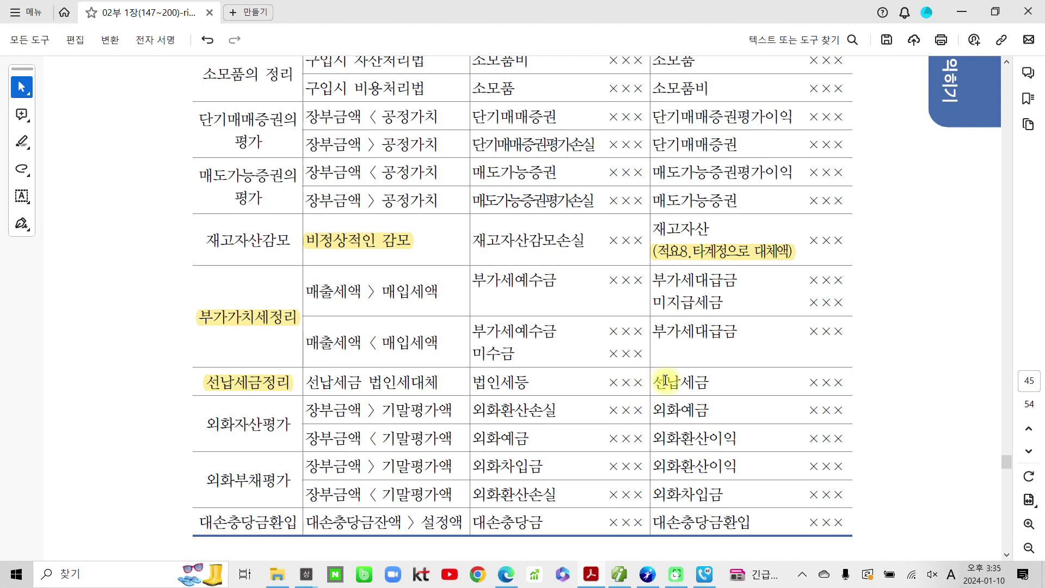
- Go through the 선납세금정리, 외화자산평가 and 외화부채평가 entries, selecting 법인세등 and the two foreign currency row names in turn
{"action": "left_click_drag", "start_coordinate": [484, 379], "coordinate": [529, 380]}
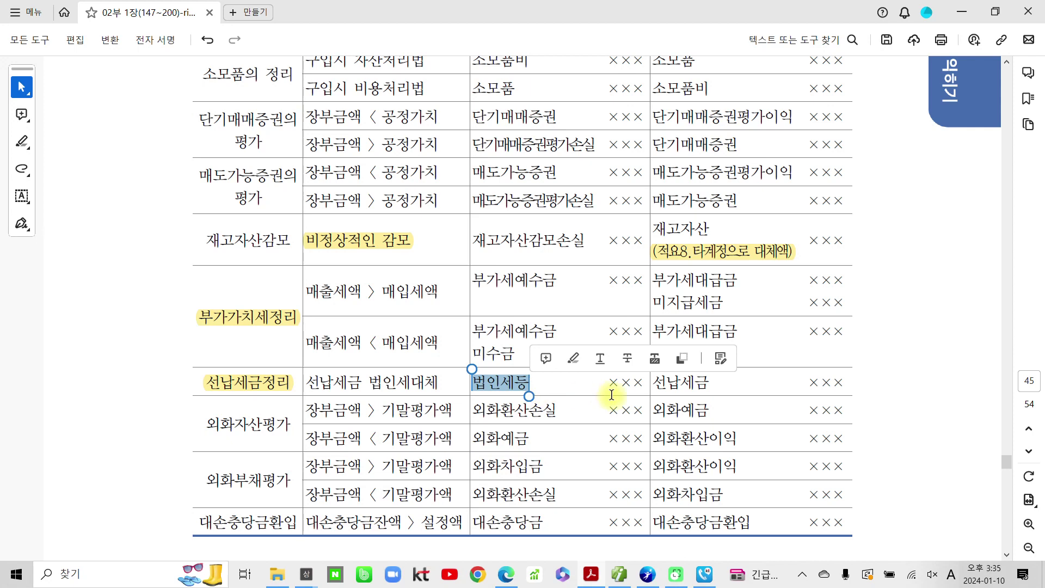
{"action": "left_click", "coordinate": [669, 396]}
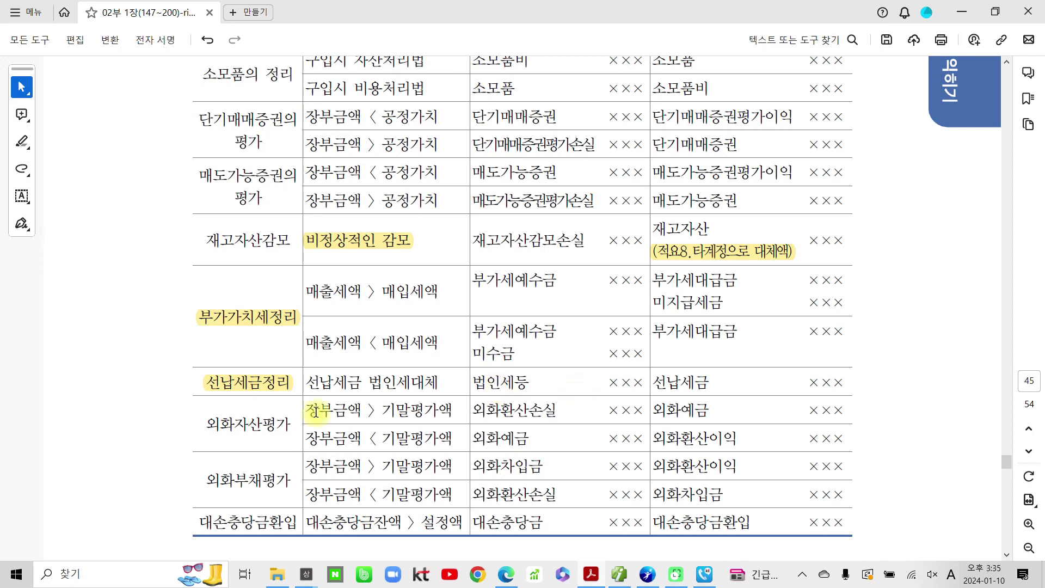
{"action": "left_click_drag", "start_coordinate": [206, 423], "coordinate": [289, 424]}
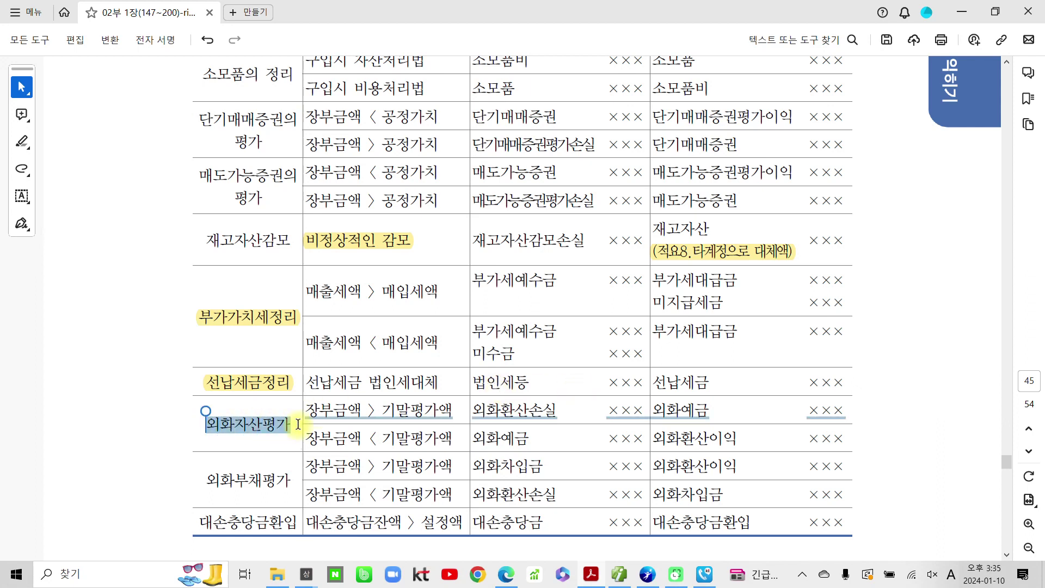
{"action": "scroll", "coordinate": [287, 427], "scroll_direction": "down", "scroll_amount": 1}
{"action": "left_click", "coordinate": [267, 373]}
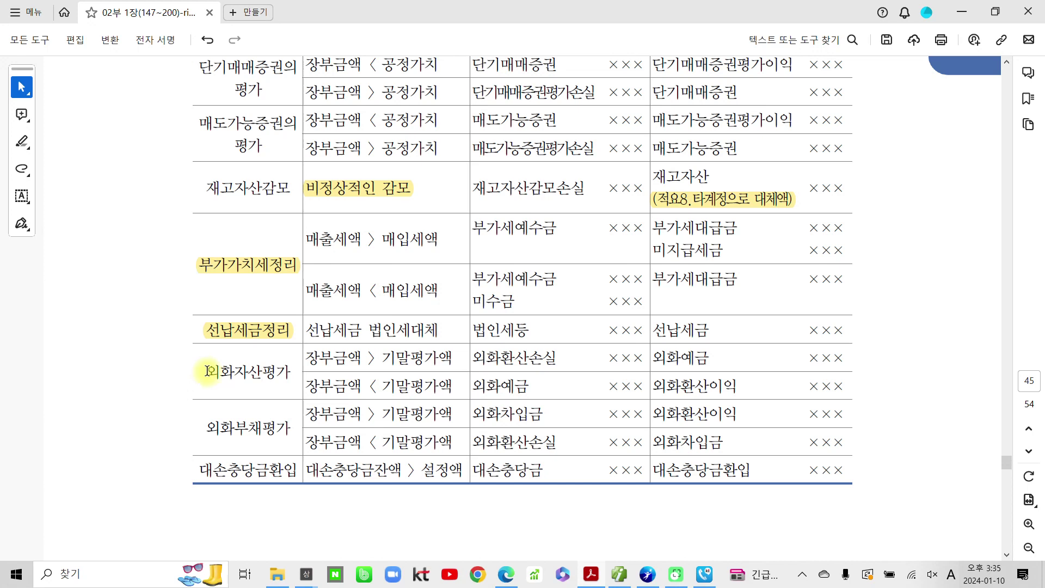
{"action": "left_click_drag", "start_coordinate": [206, 371], "coordinate": [322, 369]}
{"action": "left_click_drag", "start_coordinate": [205, 427], "coordinate": [286, 427]}
{"action": "left_click", "coordinate": [245, 433]}
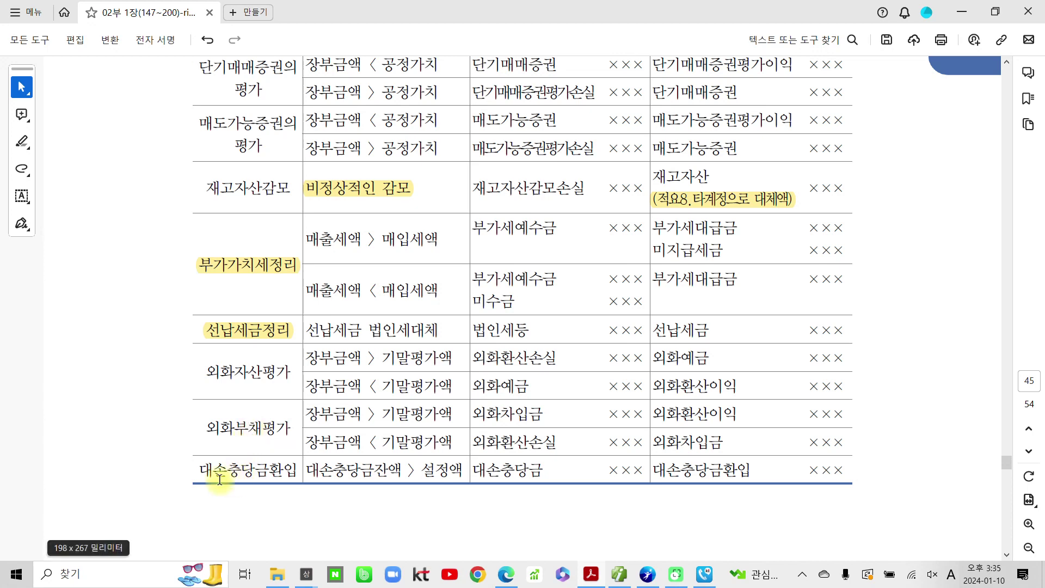
- Highlight the row name 대손충당금환입 in the table's last row
{"action": "left_click_drag", "start_coordinate": [200, 471], "coordinate": [306, 472]}
{"action": "left_click", "coordinate": [351, 448]}
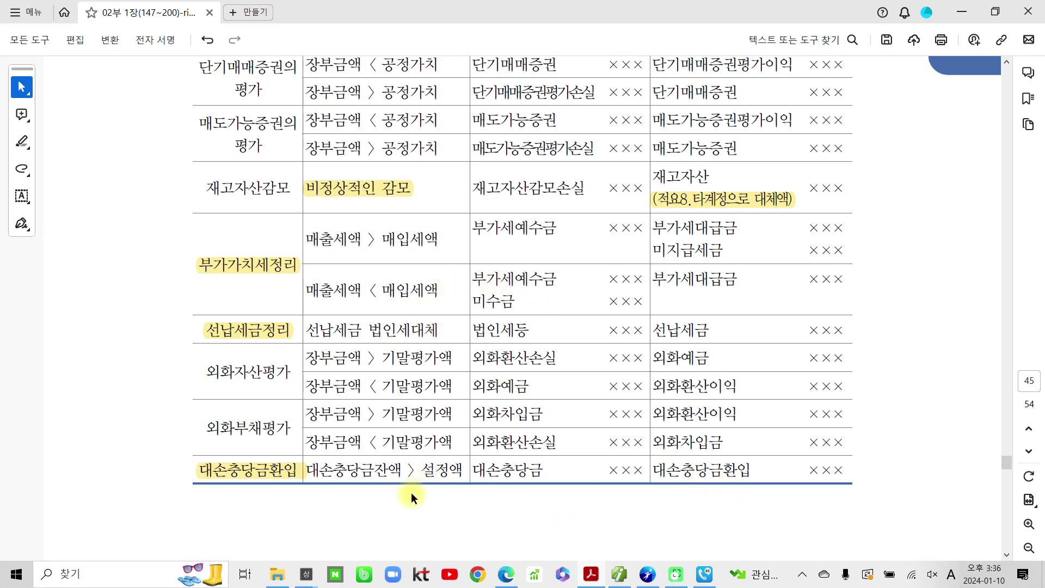
{"action": "scroll", "coordinate": [410, 492], "scroll_direction": "down", "scroll_amount": 4}
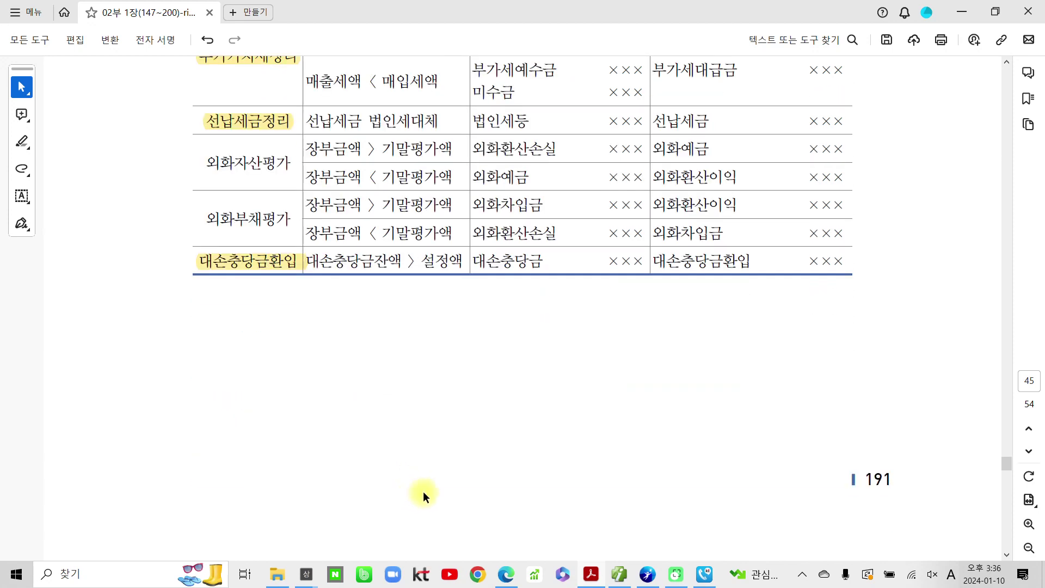
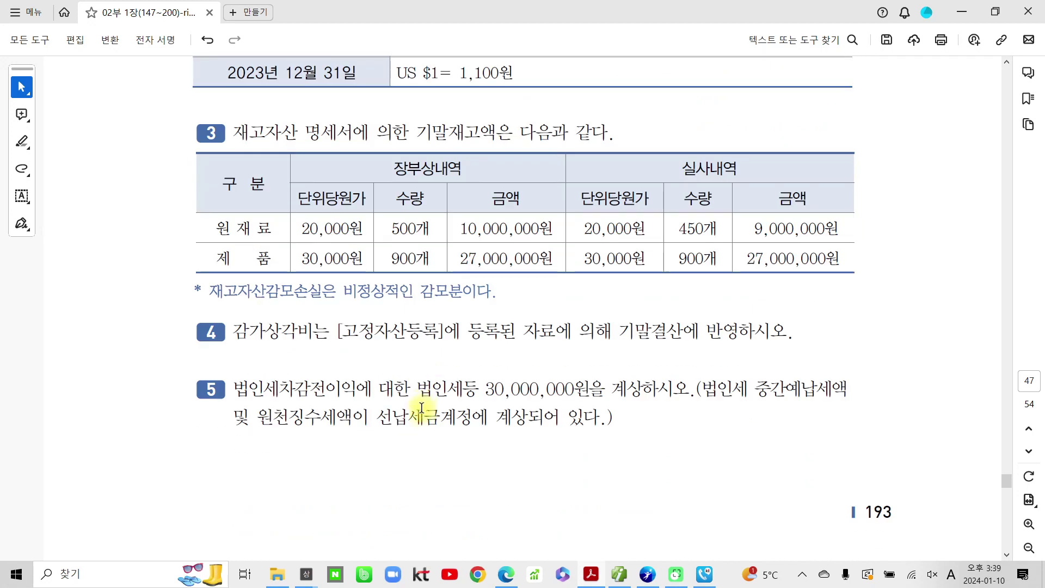
- Highlight 9월 4일 and 기간미경과분 in the sentence of item 1 under 결산 분개하기
{"action": "scroll", "coordinate": [468, 370], "scroll_direction": "up", "scroll_amount": 2}
{"action": "scroll", "coordinate": [467, 371], "scroll_direction": "up", "scroll_amount": 1}
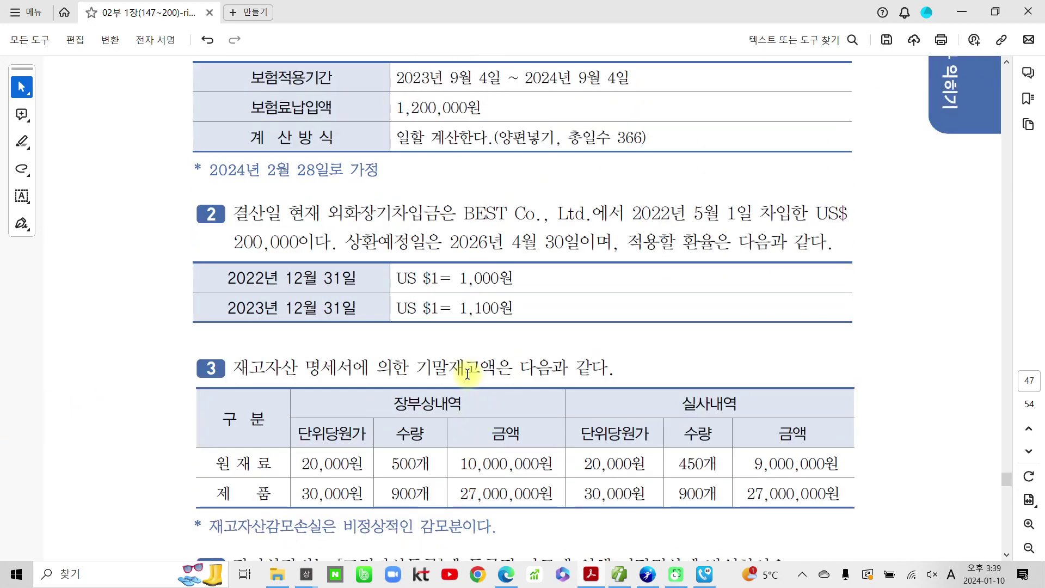
{"action": "scroll", "coordinate": [466, 373], "scroll_direction": "up", "scroll_amount": 2}
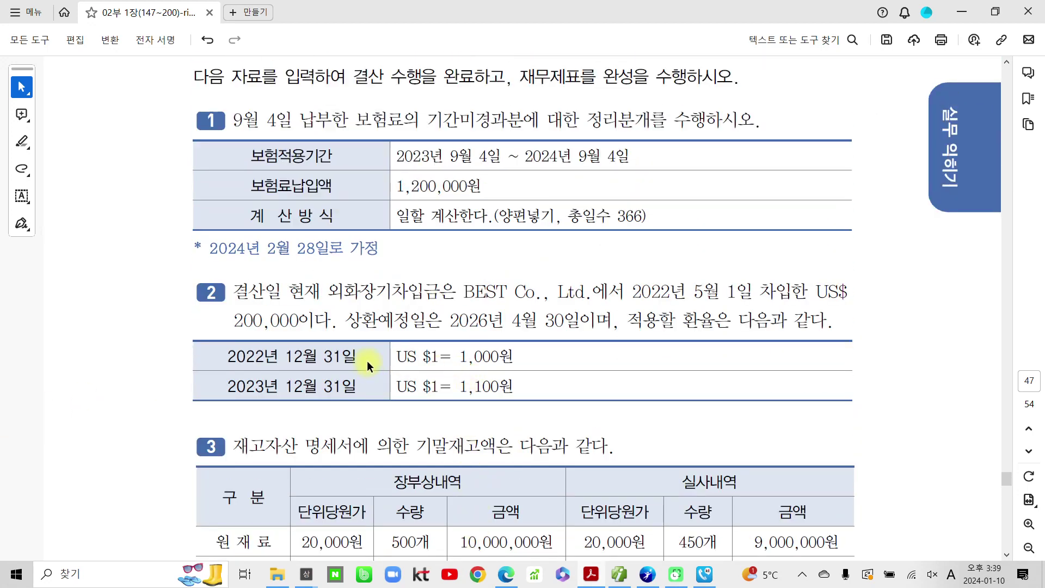
{"action": "scroll", "coordinate": [367, 361], "scroll_direction": "up", "scroll_amount": 1}
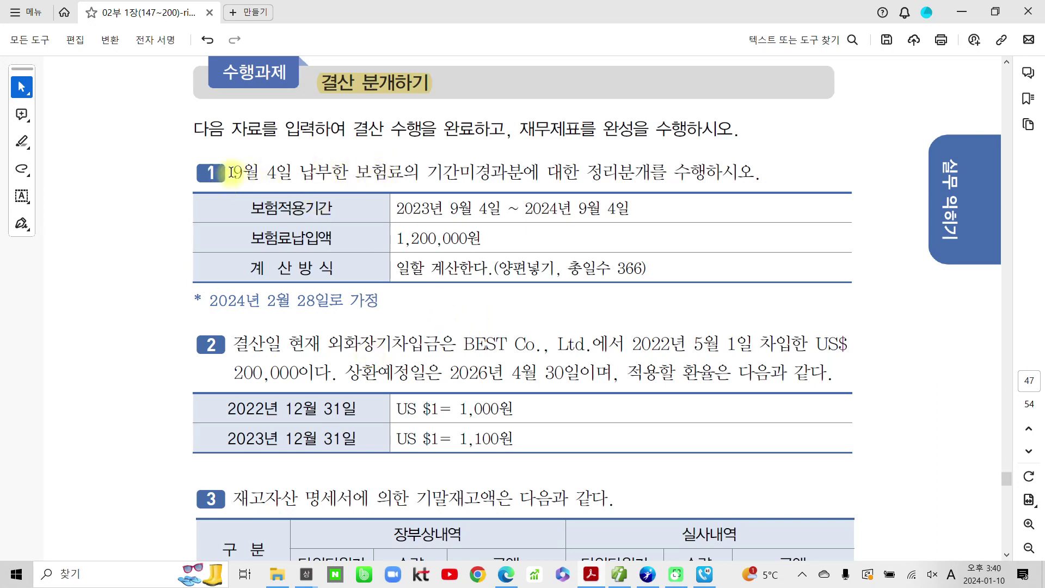
{"action": "left_click_drag", "start_coordinate": [233, 172], "coordinate": [293, 173]}
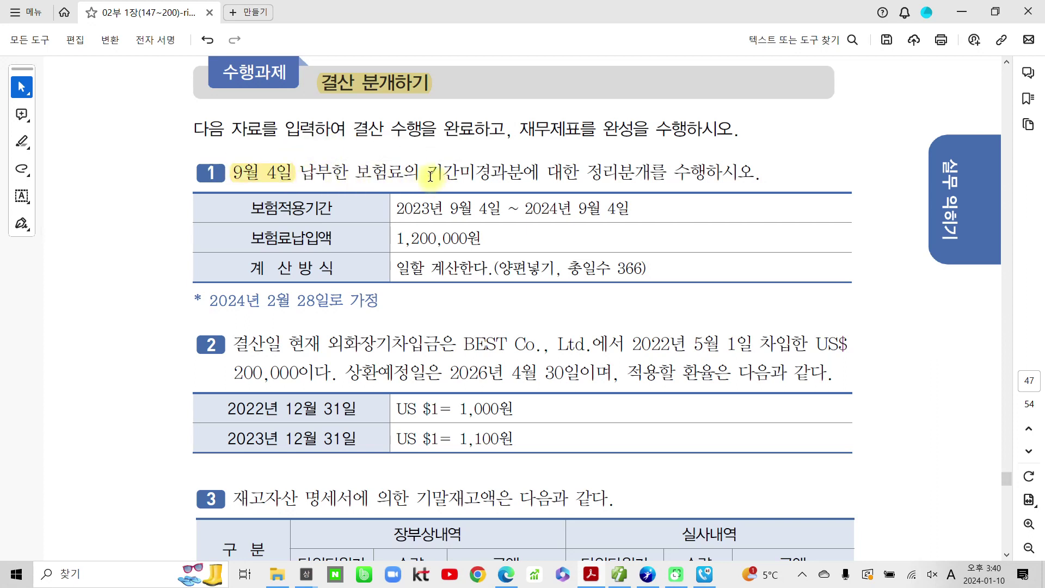
{"action": "left_click_drag", "start_coordinate": [428, 174], "coordinate": [517, 175]}
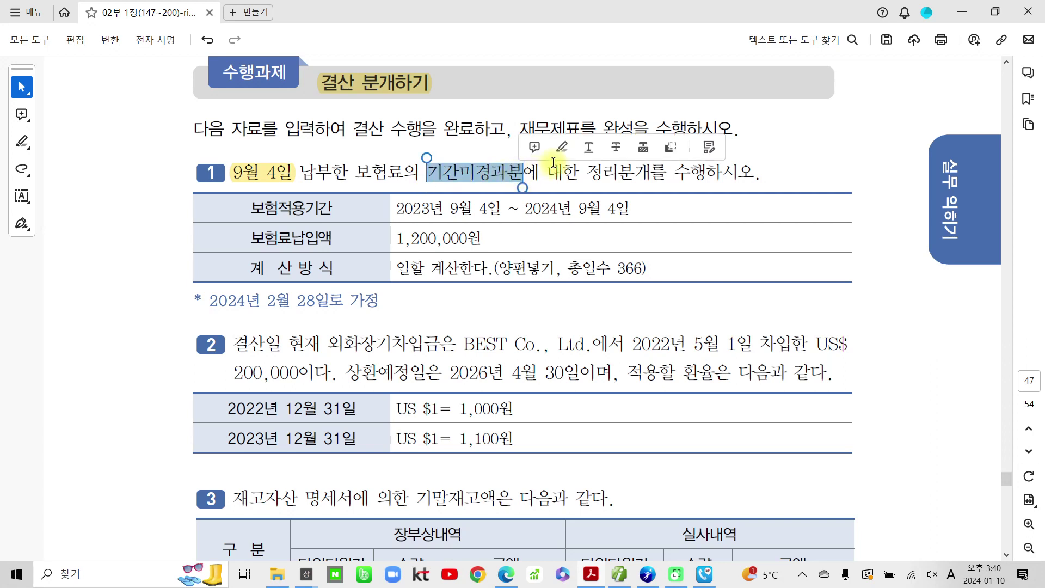
{"action": "left_click", "coordinate": [562, 143]}
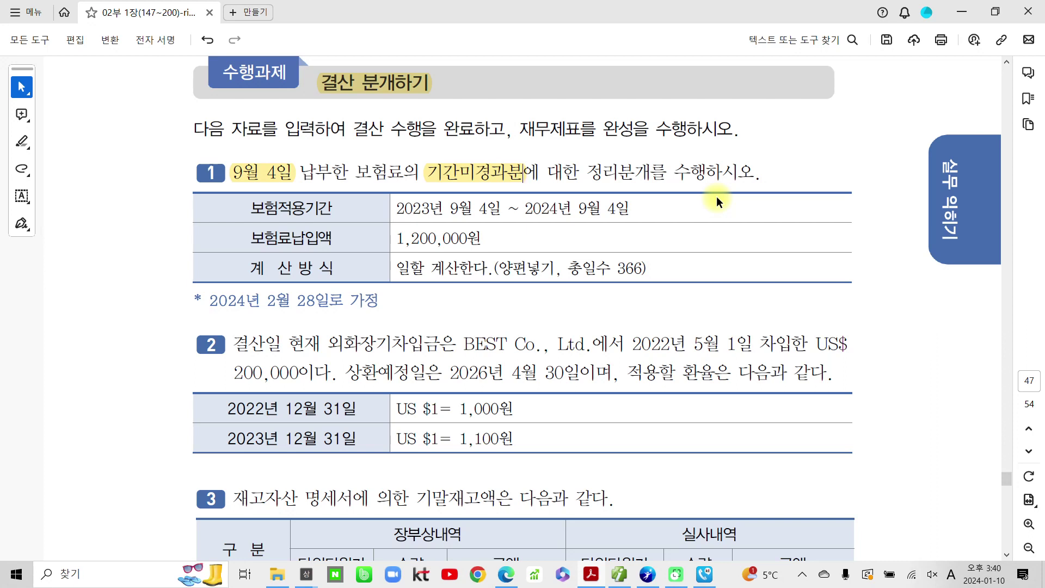
- Draw freehand marks above 보험료 and underline 기간미경과분 in item 1, and clear the drawing
{"action": "mouse_move", "coordinate": [381, 145]}
{"action": "left_mouse_down"}
{"action": "mouse_move", "coordinate": [370, 189]}
{"action": "mouse_move", "coordinate": [401, 163]}
{"action": "left_mouse_up"}
{"action": "mouse_move", "coordinate": [422, 118]}
{"action": "left_mouse_down"}
{"action": "mouse_move", "coordinate": [424, 144]}
{"action": "mouse_move", "coordinate": [490, 106]}
{"action": "mouse_move", "coordinate": [479, 139]}
{"action": "mouse_move", "coordinate": [506, 147]}
{"action": "mouse_move", "coordinate": [539, 116]}
{"action": "mouse_move", "coordinate": [558, 141]}
{"action": "mouse_move", "coordinate": [602, 123]}
{"action": "mouse_move", "coordinate": [623, 144]}
{"action": "mouse_move", "coordinate": [672, 83]}
{"action": "mouse_move", "coordinate": [689, 112]}
{"action": "mouse_move", "coordinate": [678, 101]}
{"action": "left_mouse_up"}
{"action": "left_click_drag", "start_coordinate": [424, 191], "coordinate": [525, 191]}
- Underline both 9월 4일 dates of the 보험적용기간 in red, box 1,200,000원 in red, and circle 일할 계산한다 in red and blue
{"action": "key", "text": "ctrl+2"}
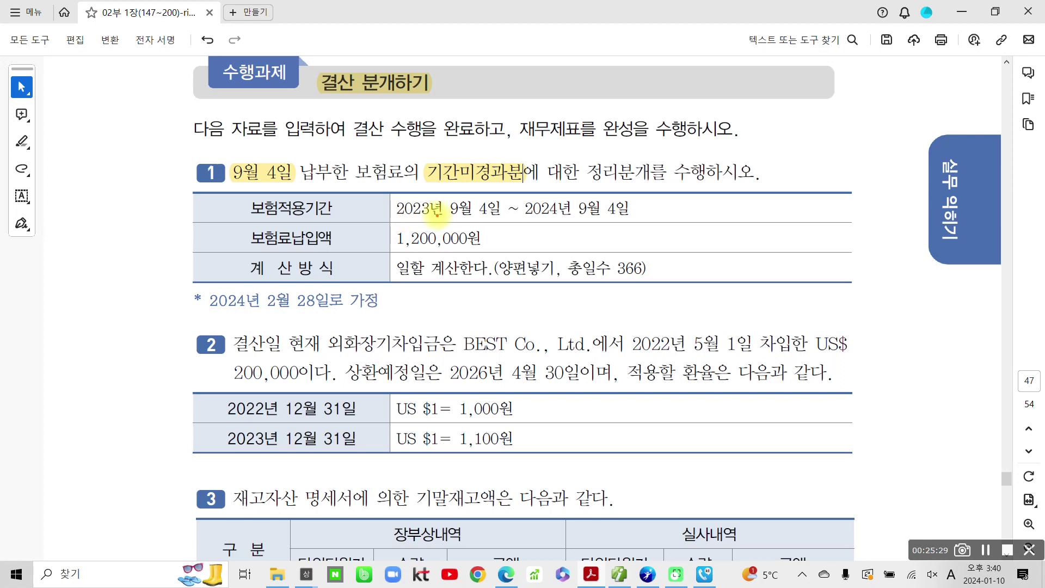
{"action": "left_click_drag", "start_coordinate": [444, 221], "coordinate": [631, 217]}
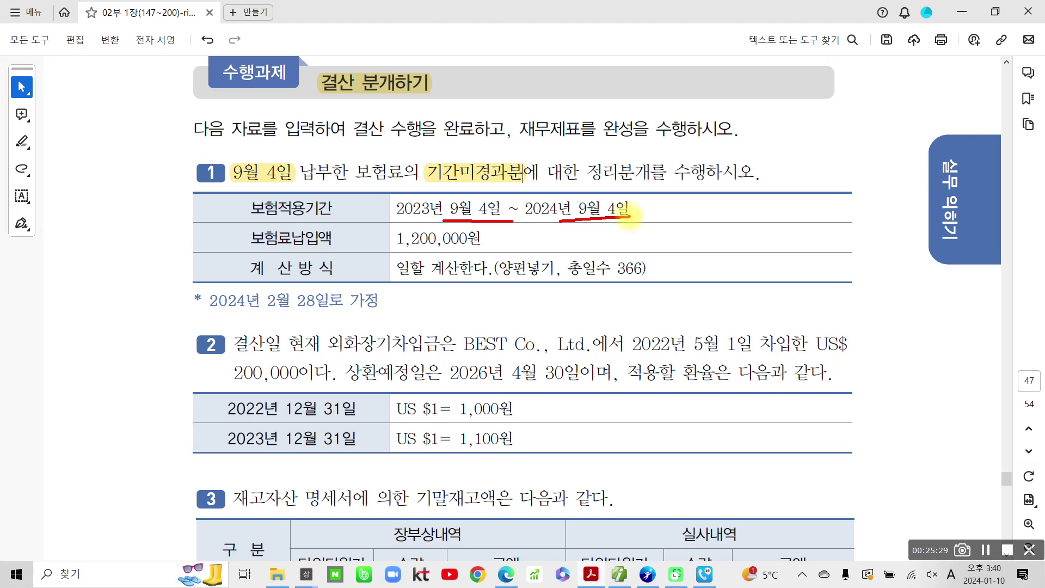
{"action": "left_click_drag", "start_coordinate": [387, 226], "coordinate": [523, 253]}
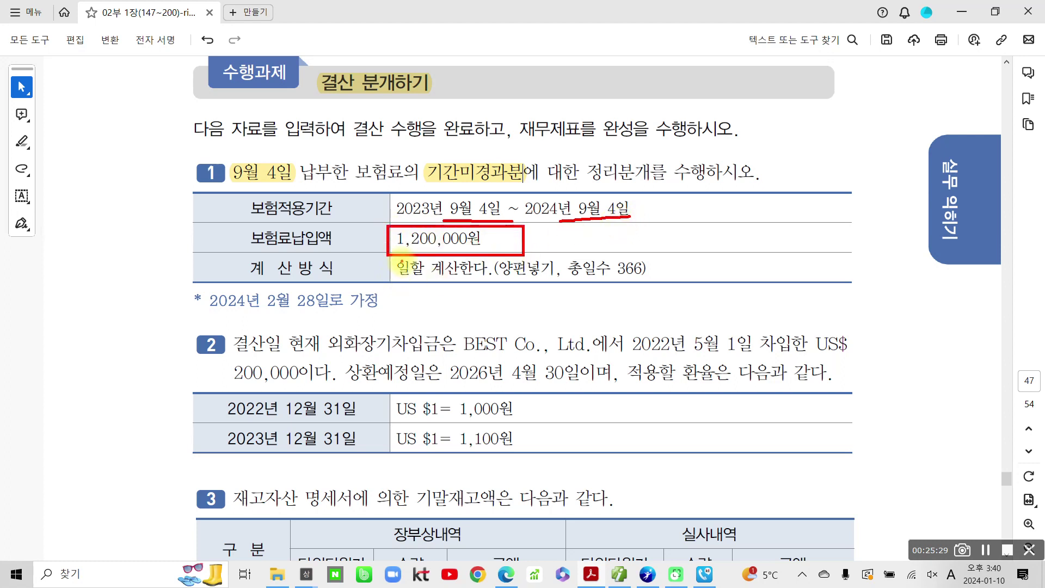
{"action": "mouse_move", "coordinate": [399, 256]}
{"action": "left_mouse_down"}
{"action": "mouse_move", "coordinate": [387, 293]}
{"action": "mouse_move", "coordinate": [487, 280]}
{"action": "mouse_move", "coordinate": [484, 260]}
{"action": "mouse_move", "coordinate": [401, 250]}
{"action": "mouse_move", "coordinate": [369, 274]}
{"action": "mouse_move", "coordinate": [451, 305]}
{"action": "mouse_move", "coordinate": [461, 252]}
{"action": "mouse_move", "coordinate": [375, 261]}
{"action": "left_mouse_up"}
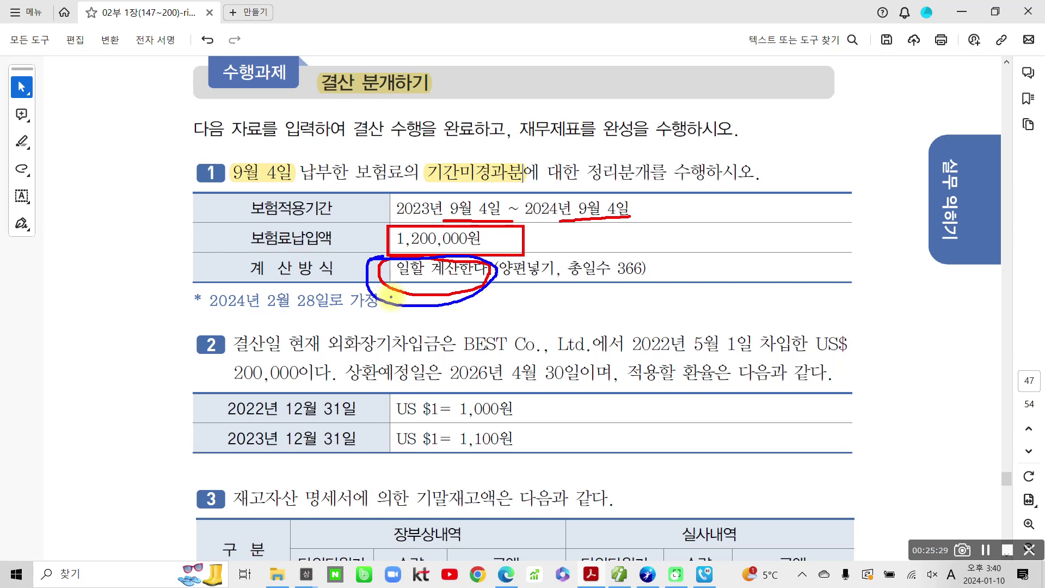
- Circle 총일수 366 in blue, draw an arc linking the insurance period's two dates, and handwrite 366일 beside the table
{"action": "mouse_move", "coordinate": [646, 299]}
{"action": "left_mouse_down"}
{"action": "mouse_move", "coordinate": [632, 235]}
{"action": "mouse_move", "coordinate": [655, 301]}
{"action": "left_mouse_up"}
{"action": "left_click_drag", "start_coordinate": [467, 198], "coordinate": [577, 194]}
{"action": "left_click_drag", "start_coordinate": [703, 244], "coordinate": [720, 279]}
{"action": "mouse_move", "coordinate": [756, 231]}
{"action": "left_mouse_down"}
{"action": "mouse_move", "coordinate": [735, 260]}
{"action": "mouse_move", "coordinate": [801, 250]}
{"action": "mouse_move", "coordinate": [825, 268]}
{"action": "left_mouse_up"}
{"action": "mouse_move", "coordinate": [806, 281]}
{"action": "left_mouse_down"}
{"action": "mouse_move", "coordinate": [816, 294]}
{"action": "mouse_move", "coordinate": [846, 295]}
{"action": "left_mouse_up"}
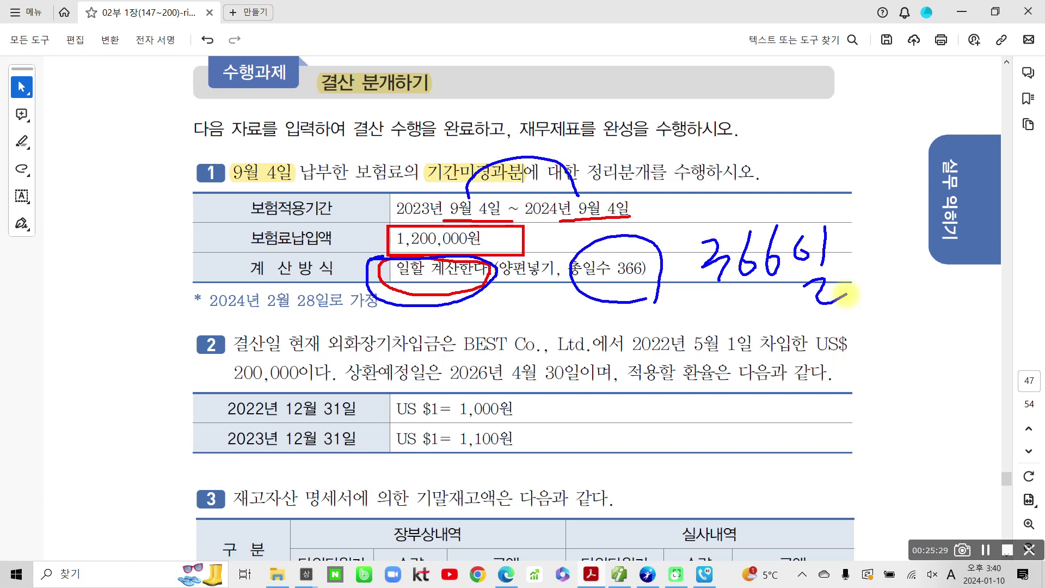
- Underline the space below the daily-calculation row of question 1 and clear all on-screen ink
{"action": "mouse_move", "coordinate": [546, 290]}
{"action": "left_mouse_down"}
{"action": "mouse_move", "coordinate": [499, 294]}
{"action": "mouse_move", "coordinate": [551, 297]}
{"action": "left_mouse_up"}
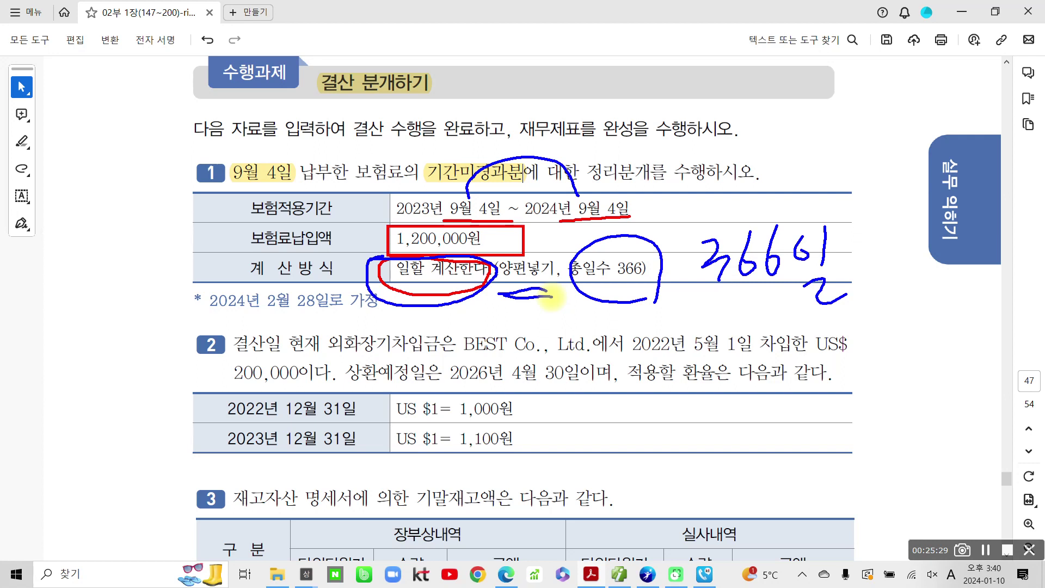
{"action": "key", "text": "Escape"}
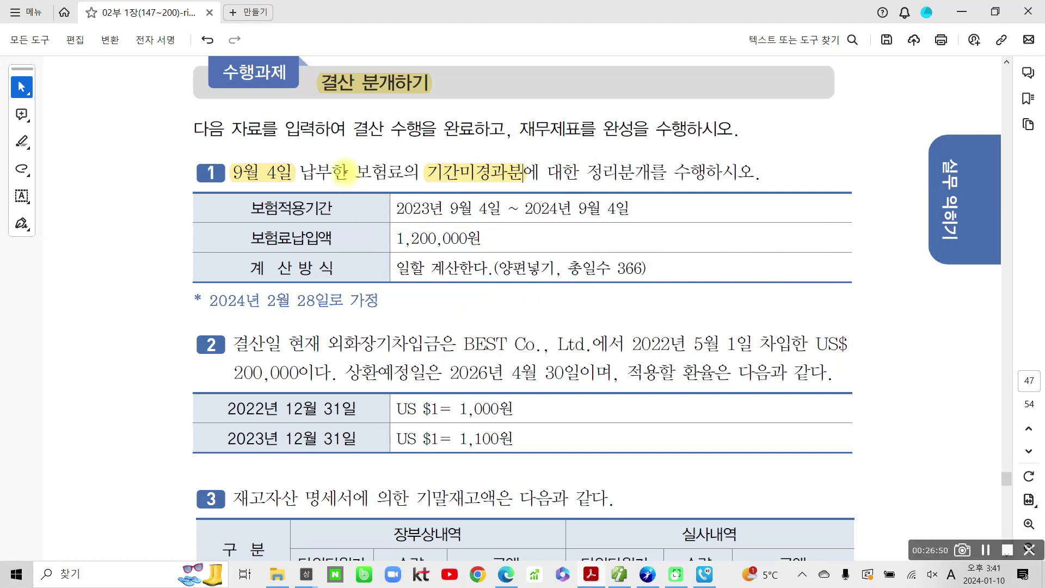
- Mark up question 1 with circles around 기간미경과분 and the insurance coverage period, plus a handwritten 2023
{"action": "mouse_move", "coordinate": [419, 163]}
{"action": "left_mouse_down"}
{"action": "mouse_move", "coordinate": [493, 185]}
{"action": "mouse_move", "coordinate": [468, 154]}
{"action": "mouse_move", "coordinate": [426, 160]}
{"action": "left_mouse_up"}
{"action": "mouse_move", "coordinate": [121, 149]}
{"action": "left_mouse_down"}
{"action": "mouse_move", "coordinate": [163, 163]}
{"action": "mouse_move", "coordinate": [234, 104]}
{"action": "mouse_move", "coordinate": [240, 148]}
{"action": "left_mouse_up"}
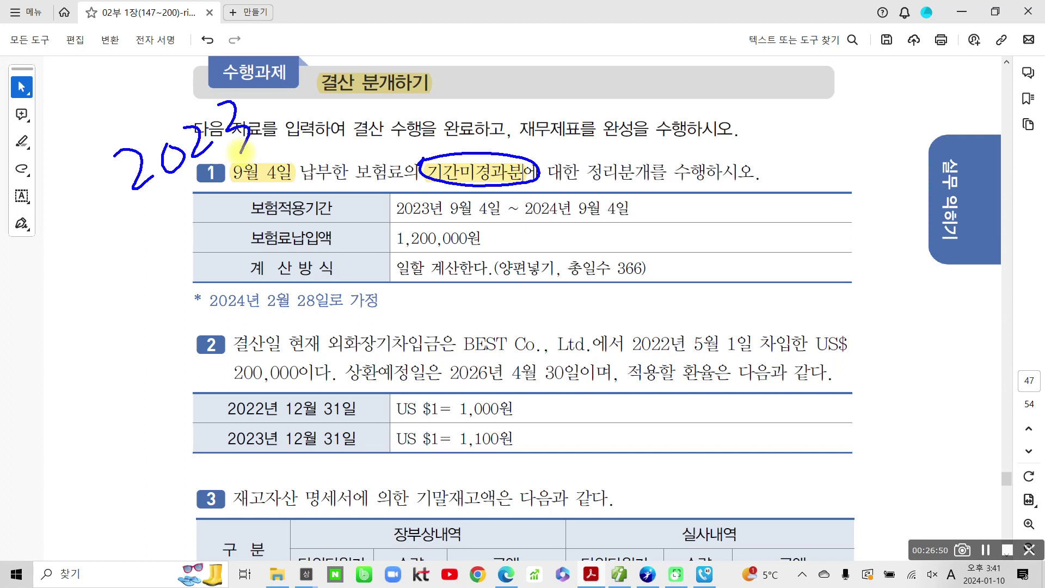
{"action": "mouse_move", "coordinate": [397, 197]}
{"action": "left_mouse_down"}
{"action": "mouse_move", "coordinate": [468, 235]}
{"action": "mouse_move", "coordinate": [599, 183]}
{"action": "mouse_move", "coordinate": [393, 199]}
{"action": "left_mouse_up"}
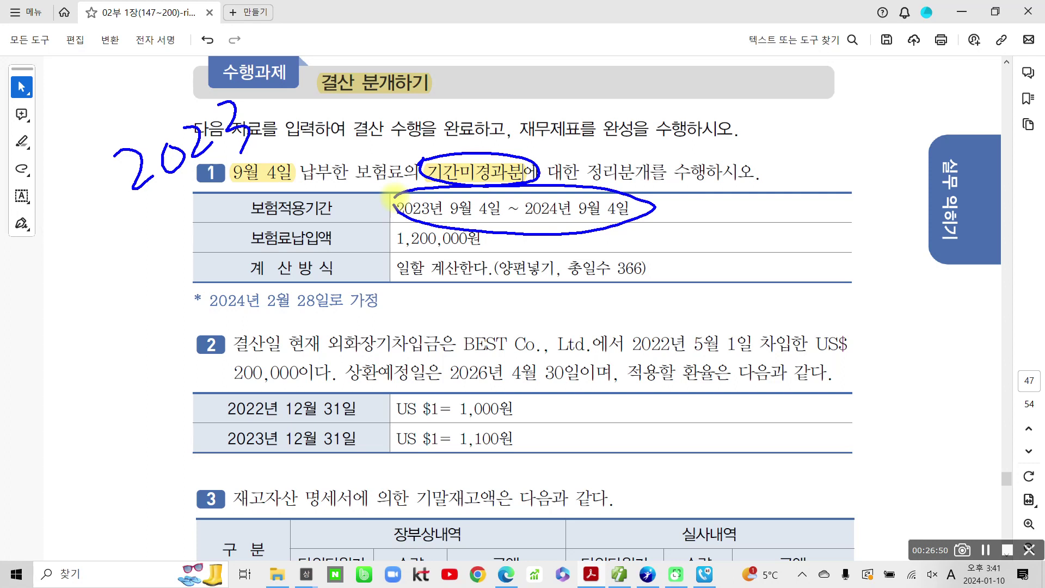
- Handwrite 2024.1.1 ~ 2024.9.4 beside the coverage period and clear the on-screen ink
{"action": "mouse_move", "coordinate": [679, 214]}
{"action": "left_mouse_down"}
{"action": "mouse_move", "coordinate": [713, 228]}
{"action": "mouse_move", "coordinate": [738, 215]}
{"action": "mouse_move", "coordinate": [800, 240]}
{"action": "left_mouse_up"}
{"action": "mouse_move", "coordinate": [836, 202]}
{"action": "left_mouse_down"}
{"action": "mouse_move", "coordinate": [838, 235]}
{"action": "mouse_move", "coordinate": [861, 239]}
{"action": "left_mouse_up"}
{"action": "left_click_drag", "start_coordinate": [888, 201], "coordinate": [886, 237]}
{"action": "mouse_move", "coordinate": [756, 294]}
{"action": "left_mouse_down"}
{"action": "mouse_move", "coordinate": [841, 299]}
{"action": "mouse_move", "coordinate": [851, 283]}
{"action": "mouse_move", "coordinate": [896, 304]}
{"action": "left_mouse_up"}
{"action": "mouse_move", "coordinate": [899, 278]}
{"action": "left_mouse_down"}
{"action": "mouse_move", "coordinate": [901, 298]}
{"action": "mouse_move", "coordinate": [920, 294]}
{"action": "left_mouse_up"}
{"action": "mouse_move", "coordinate": [917, 268]}
{"action": "left_mouse_down"}
{"action": "mouse_move", "coordinate": [906, 306]}
{"action": "mouse_move", "coordinate": [930, 329]}
{"action": "left_mouse_up"}
{"action": "left_click_drag", "start_coordinate": [968, 276], "coordinate": [972, 313]}
{"action": "left_click_drag", "start_coordinate": [982, 316], "coordinate": [984, 326]}
{"action": "mouse_move", "coordinate": [1008, 272]}
{"action": "left_mouse_down"}
{"action": "mouse_move", "coordinate": [1026, 297]}
{"action": "mouse_move", "coordinate": [1009, 312]}
{"action": "mouse_move", "coordinate": [1035, 322]}
{"action": "left_mouse_up"}
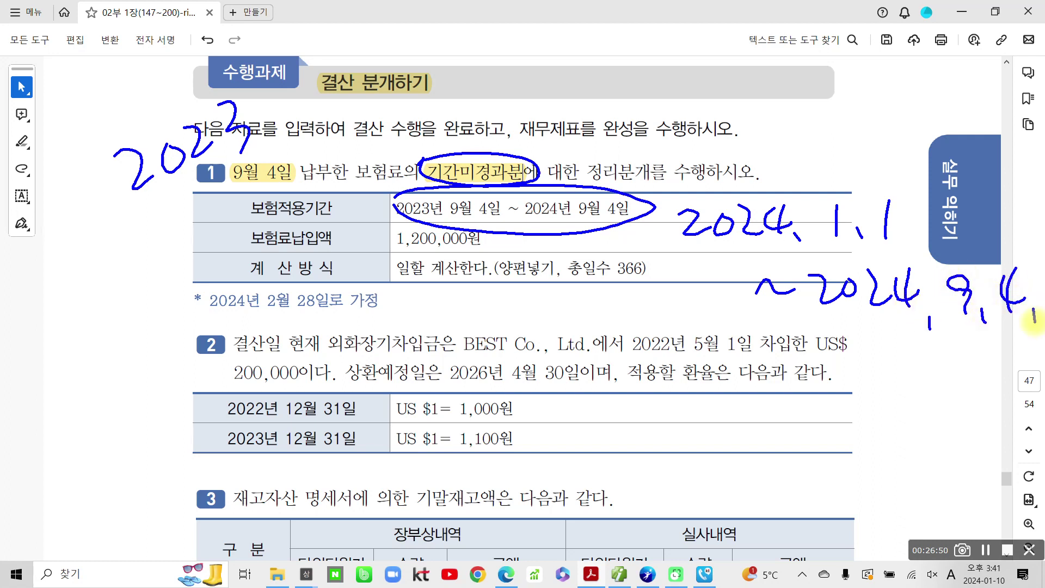
{"action": "key", "text": "Escape"}
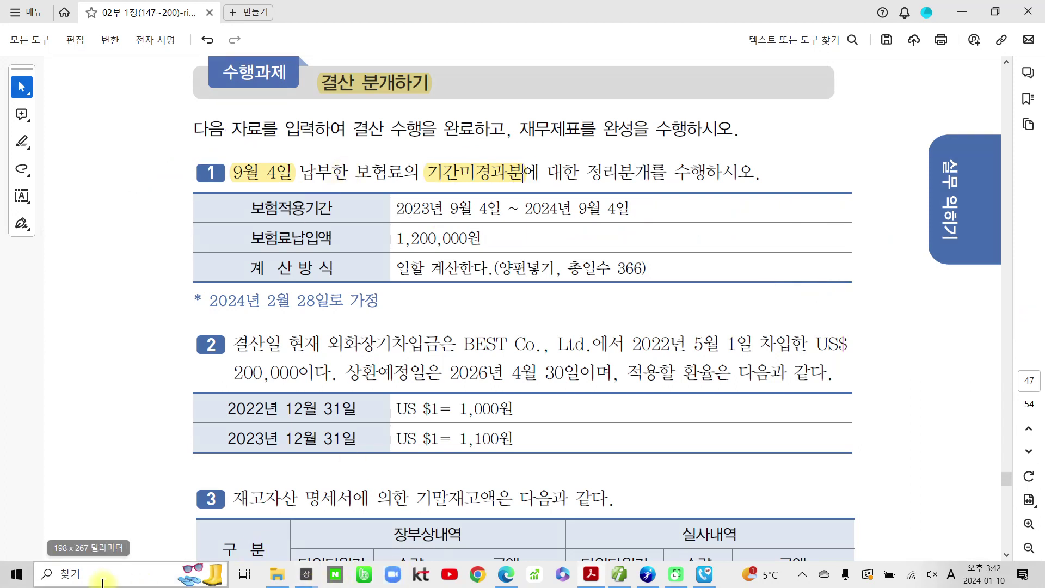
- Open Notepad and shrink its blank window so it sits over the PDF just below the coverage period row
{"action": "left_click", "coordinate": [18, 574]}
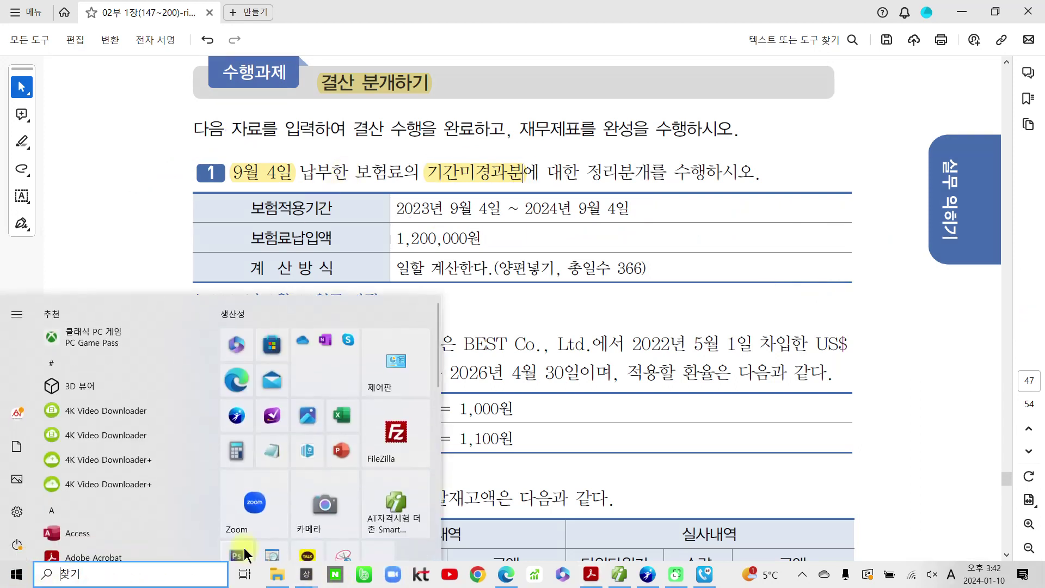
{"action": "left_click", "coordinate": [271, 452]}
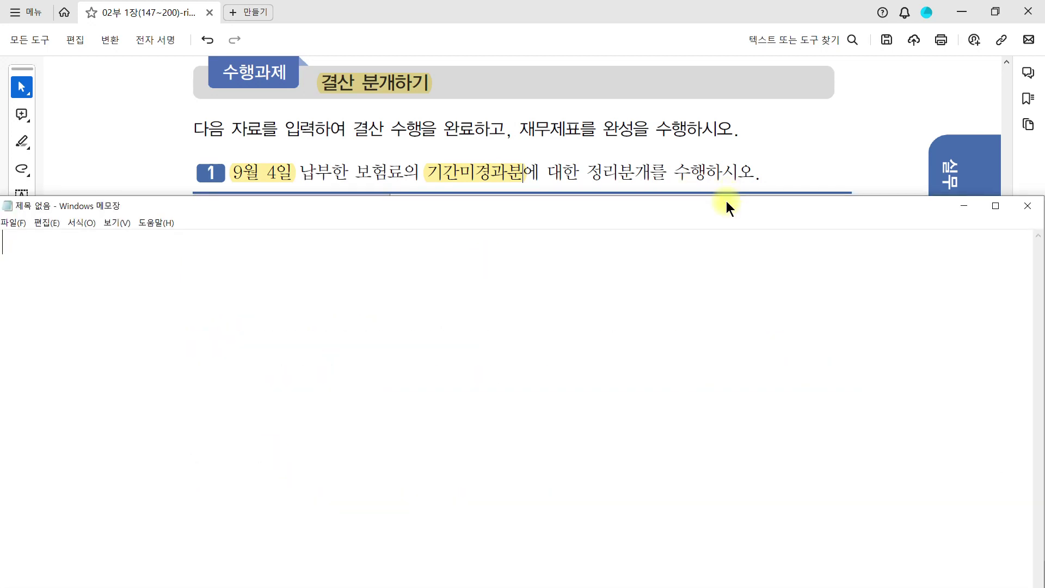
{"action": "left_click_drag", "start_coordinate": [727, 197], "coordinate": [573, 182]}
{"action": "left_click_drag", "start_coordinate": [888, 200], "coordinate": [606, 207]}
{"action": "left_click_drag", "start_coordinate": [461, 181], "coordinate": [735, 146]}
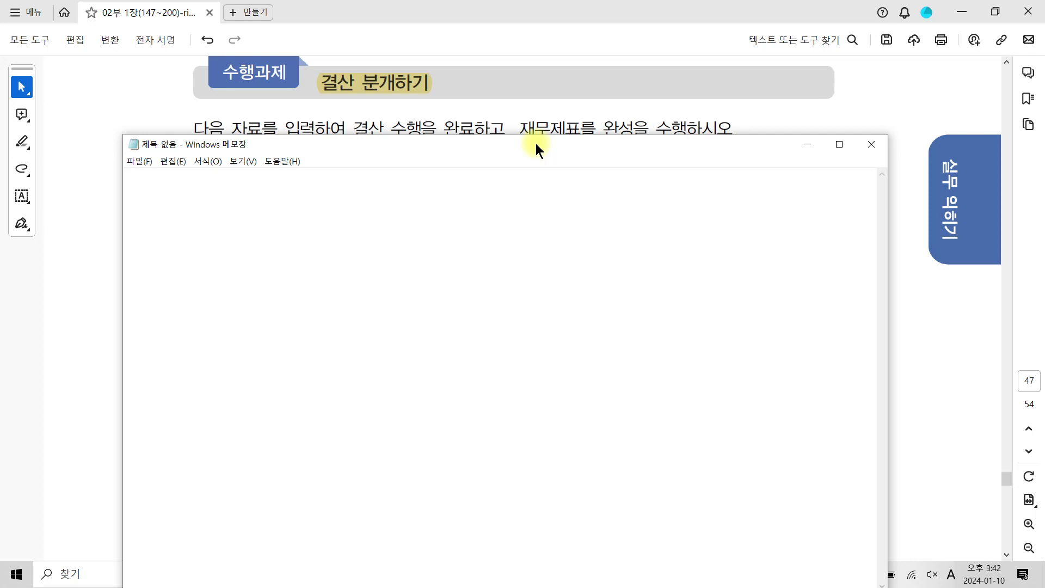
{"action": "left_click_drag", "start_coordinate": [536, 142], "coordinate": [584, 257]}
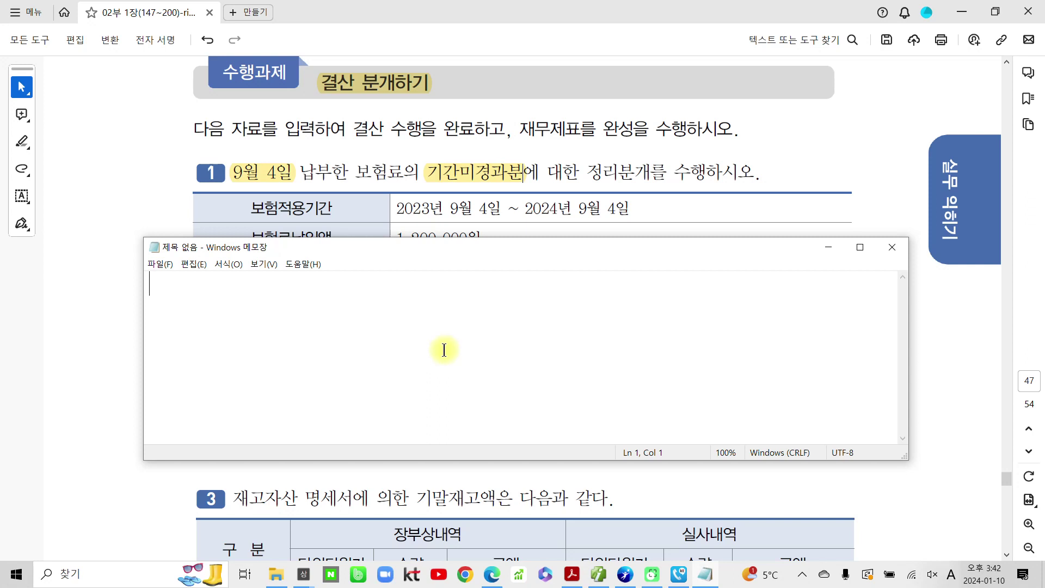
- Note month 1 as "1-> 31" and begin the next line with "2->"
{"action": "type", "text": "1"}
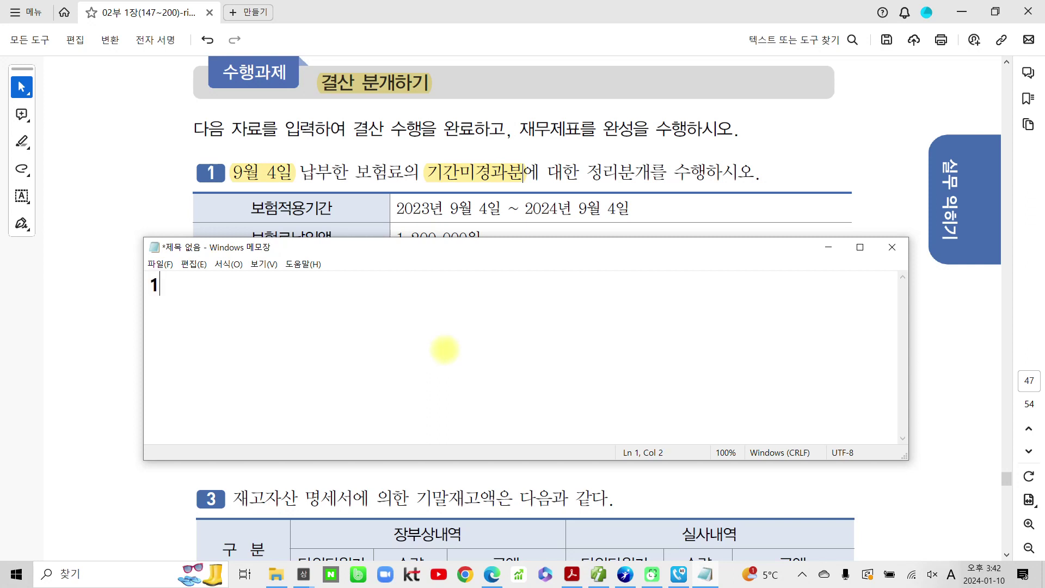
{"action": "type", "text": "--"}
{"action": "key", "text": "BackSpace"}
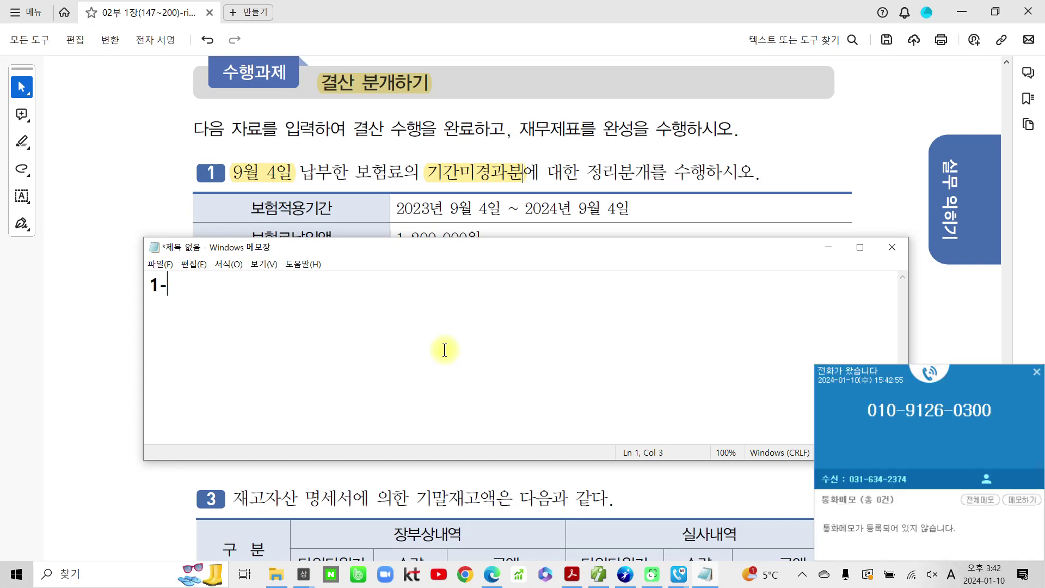
{"action": "type", "text": "> 31"}
{"action": "key", "text": "Return"}
{"action": "type", "text": "2->"}
- Dismiss the incoming-call popup and look up February 2024 in the system calendar
{"action": "left_click", "coordinate": [652, 467]}
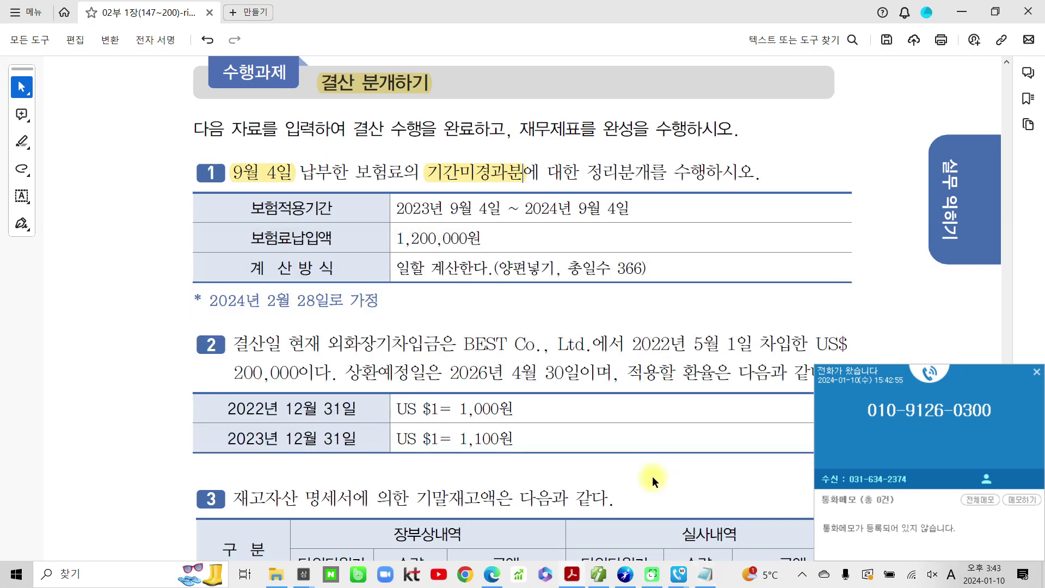
{"action": "left_click", "coordinate": [1035, 373]}
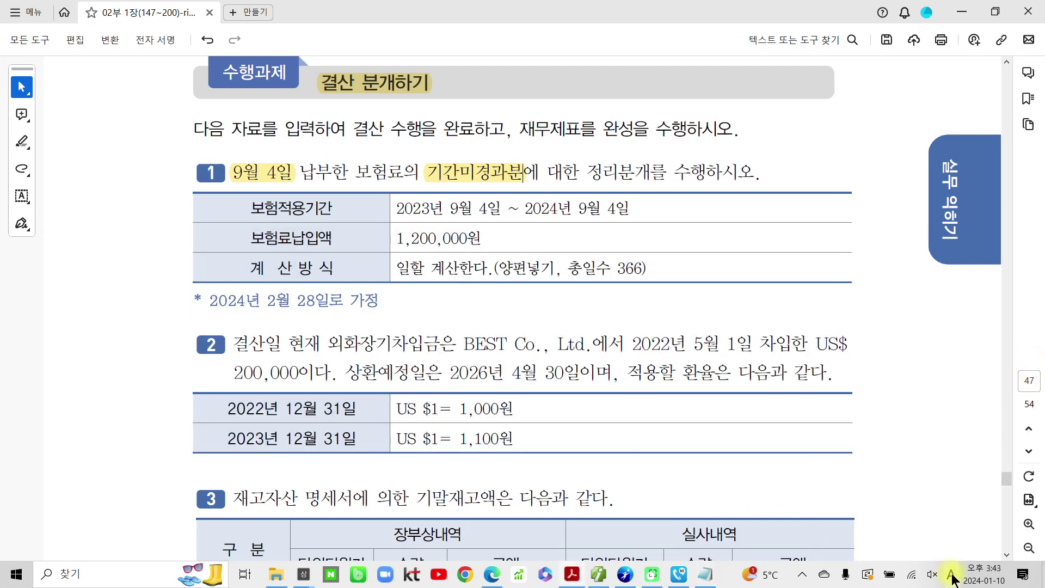
{"action": "left_click", "coordinate": [983, 577]}
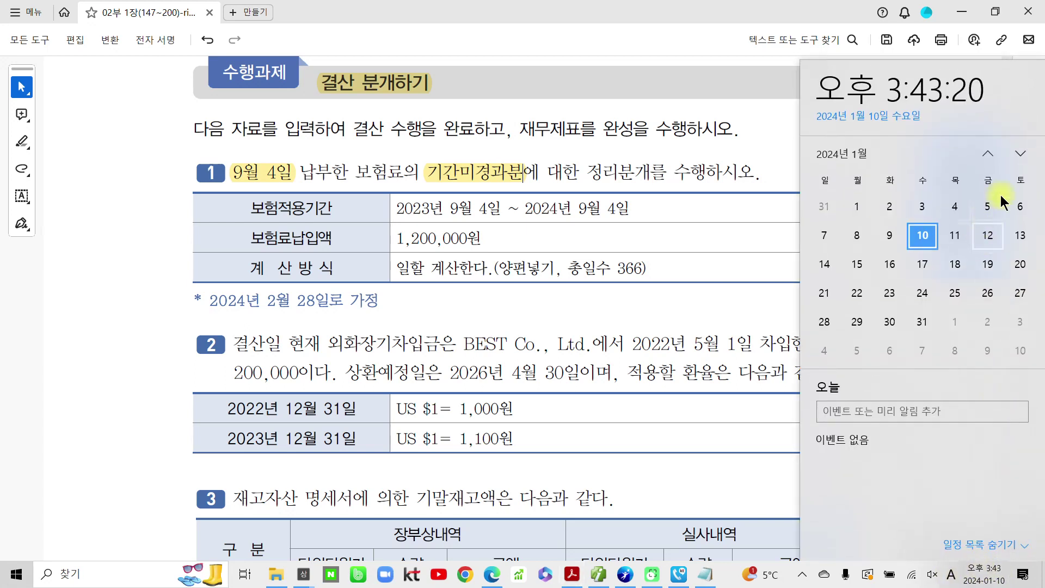
{"action": "left_click", "coordinate": [1020, 154]}
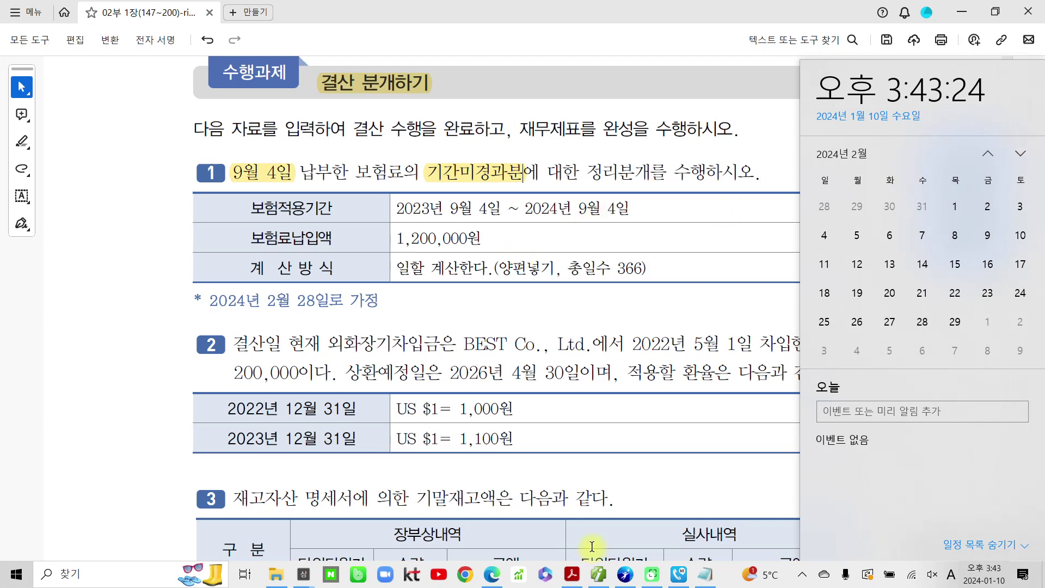
- Switch back to Notepad and record 29 days for month 2, 31 for month 3, 30 for month 4 and 31 for month 5
{"action": "left_click", "coordinate": [704, 577]}
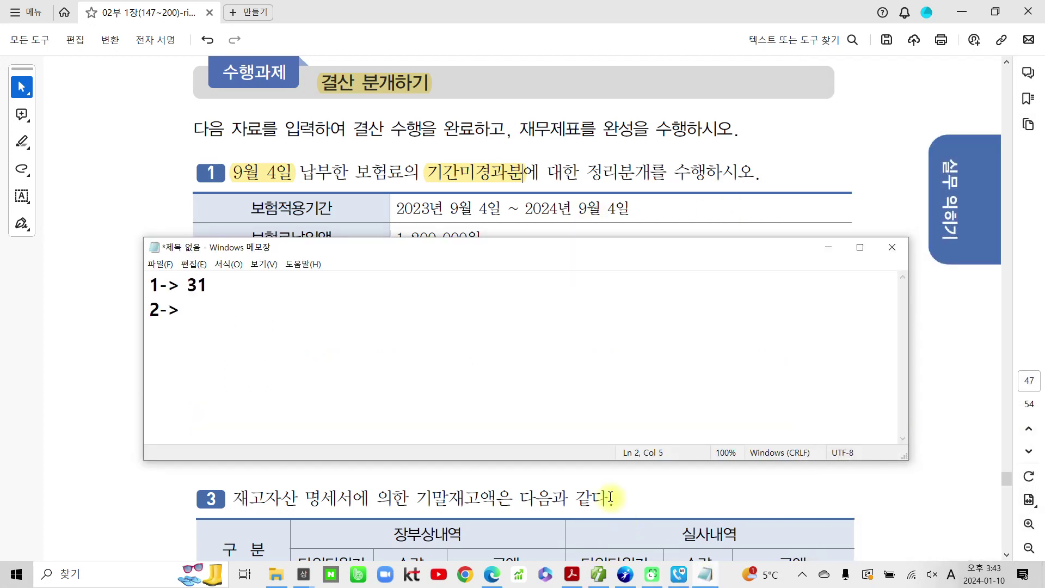
{"action": "type", "text": "29"}
{"action": "key", "text": "Return"}
{"action": "type", "text": "3->31"}
{"action": "key", "text": "Return"}
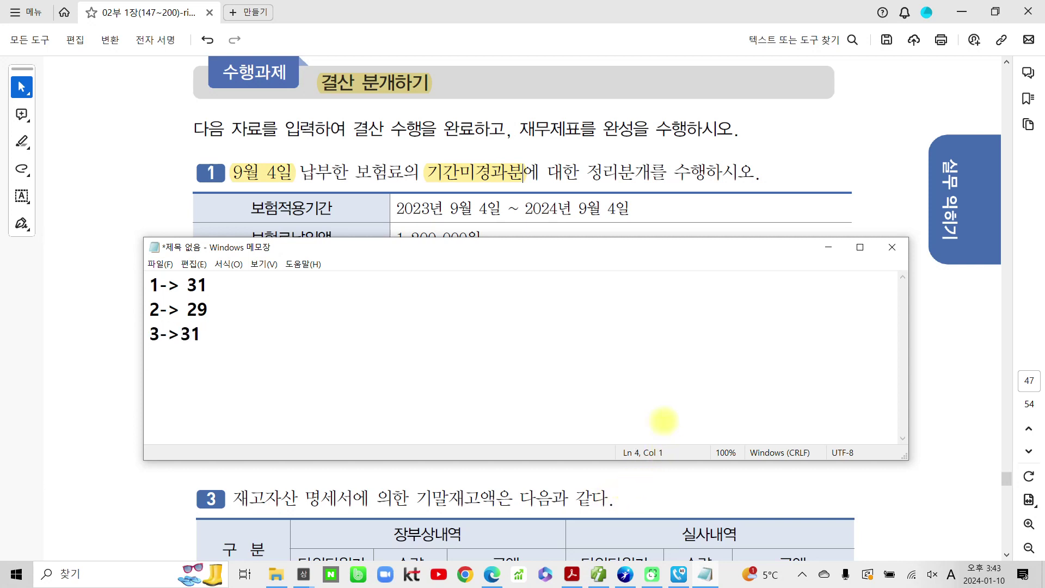
{"action": "type", "text": "4->30"}
{"action": "key", "text": "Return"}
{"action": "type", "text": "5->31"}
{"action": "key", "text": "Return"}
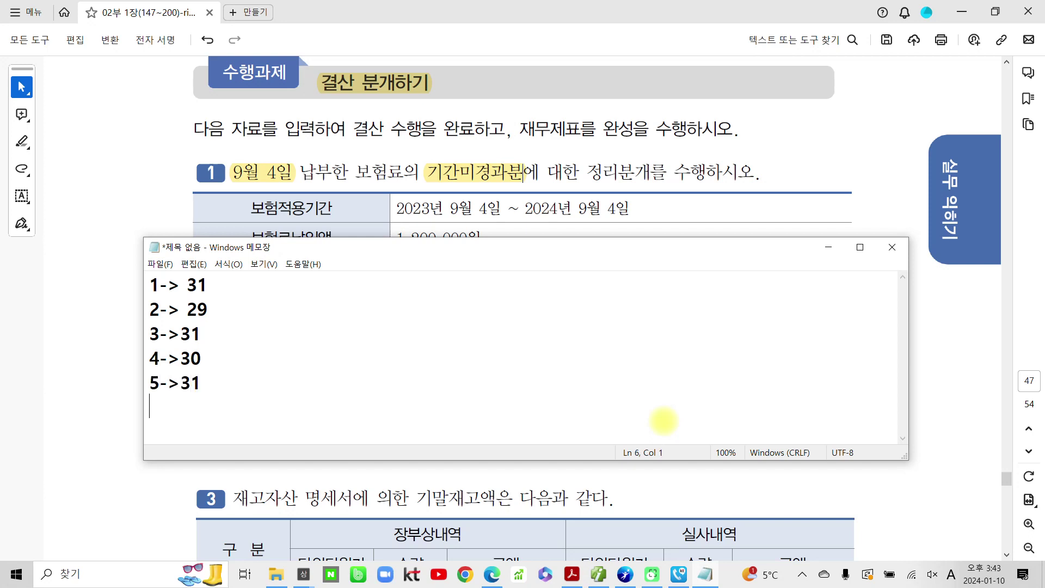
- Record 30 days for month 6 and 31 each for months 7 and 8, enlarging the note window upward to fit the list
{"action": "type", "text": "6-"}
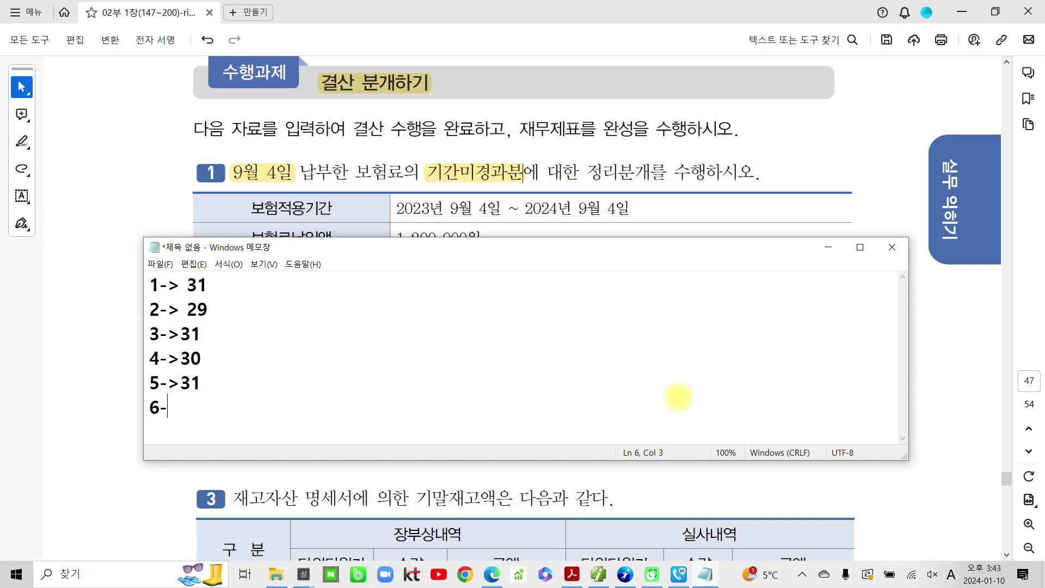
{"action": "type", "text": ">30"}
{"action": "key", "text": "Return"}
{"action": "type", "text": "7->31"}
{"action": "key", "text": "Return"}
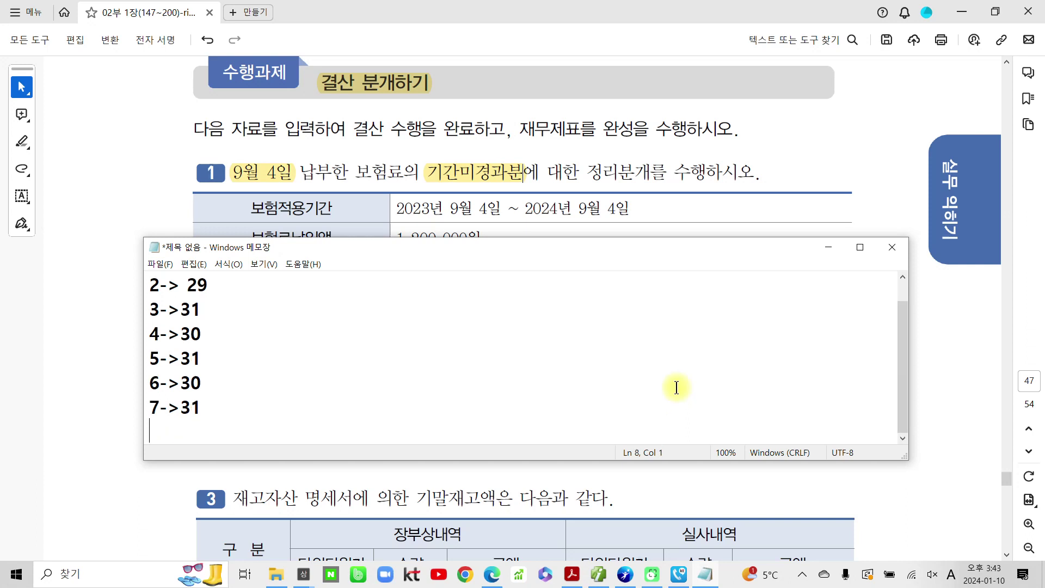
{"action": "left_click_drag", "start_coordinate": [509, 238], "coordinate": [505, 155]}
{"action": "type", "text": "8->"}
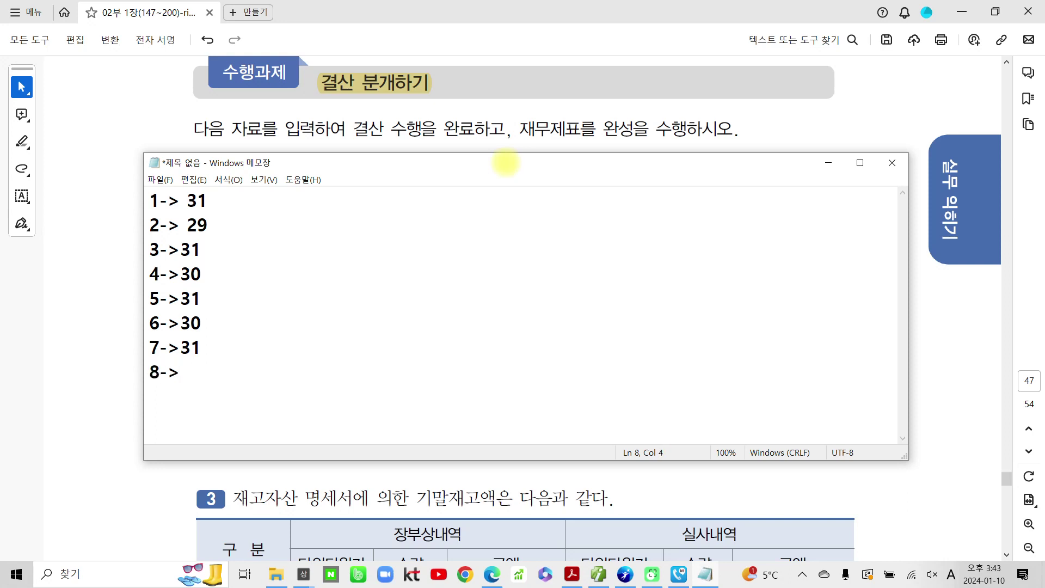
{"action": "type", "text": "31"}
{"action": "key", "text": "Return"}
- Record 4 days for month 9 and add a dashed separator line below the list
{"action": "type", "text": "9->"}
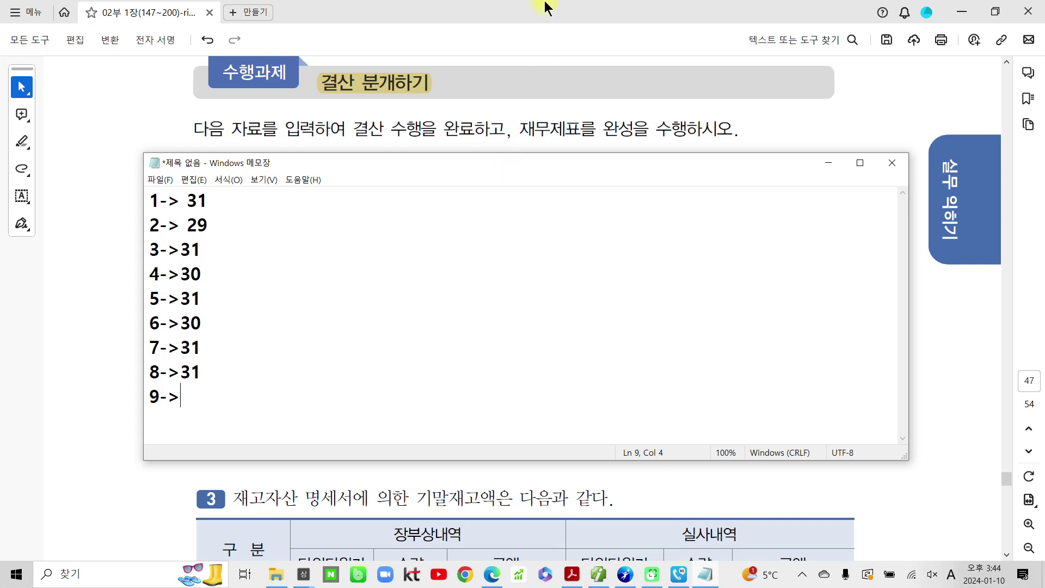
{"action": "mouse_move", "coordinate": [552, 168]}
{"action": "left_mouse_down"}
{"action": "mouse_move", "coordinate": [551, 239]}
{"action": "mouse_move", "coordinate": [558, 172]}
{"action": "left_mouse_up"}
{"action": "type", "text": "4"}
{"action": "key", "text": "Return"}
{"action": "type", "text": "-----------"}
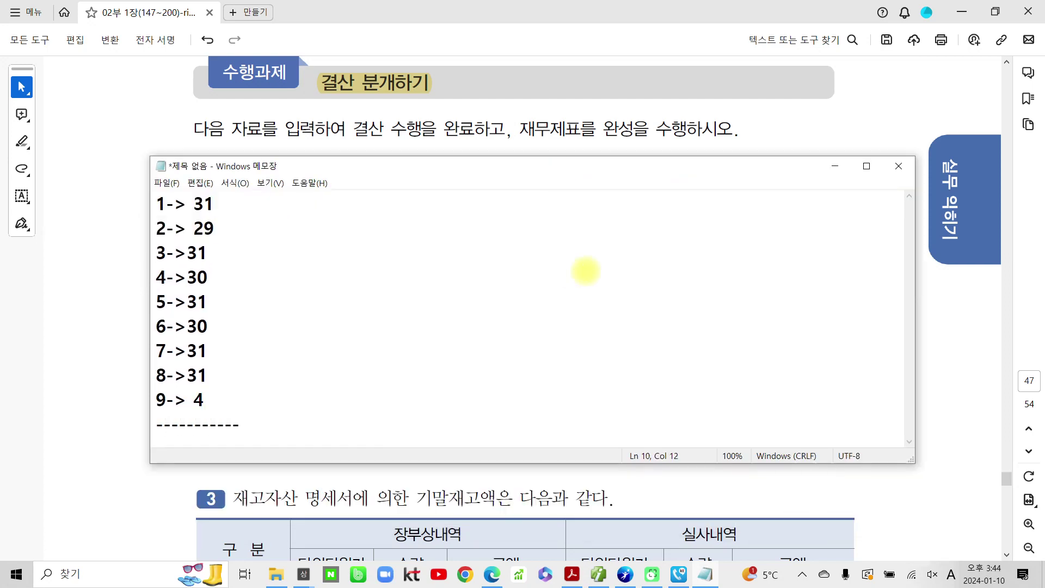
{"action": "key", "text": "Return"}
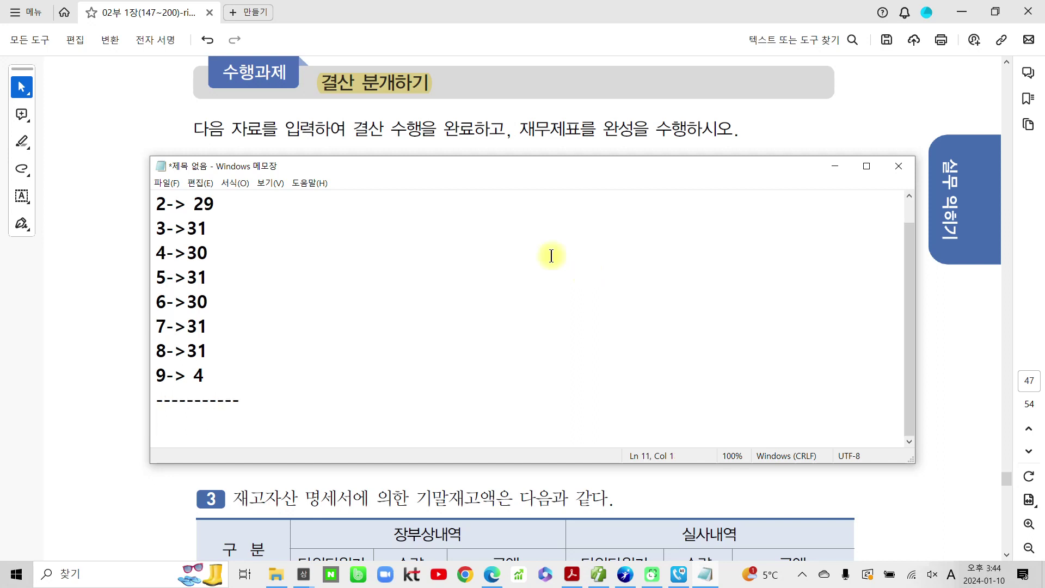
- Heighten the note window to fit the whole list and enter the total 248일 under the dashed line
{"action": "left_click_drag", "start_coordinate": [440, 158], "coordinate": [440, 128]}
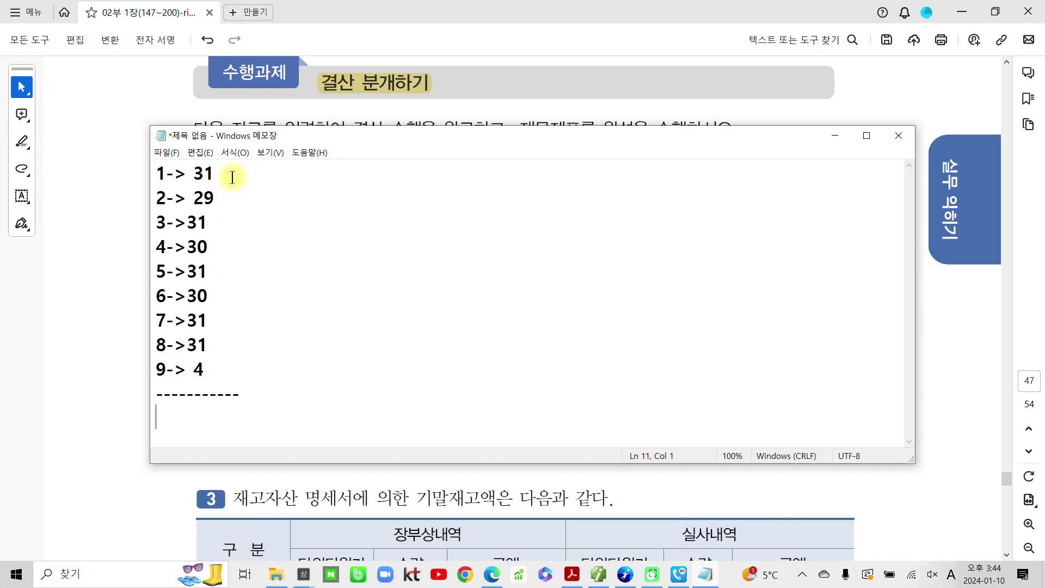
{"action": "type", "text": "248"}
{"action": "key", "text": "Hangul"}
{"action": "type", "text": "리"}
{"action": "key", "text": "BackSpace"}
{"action": "key", "text": "BackSpace"}
{"action": "key", "text": "BackSpace"}
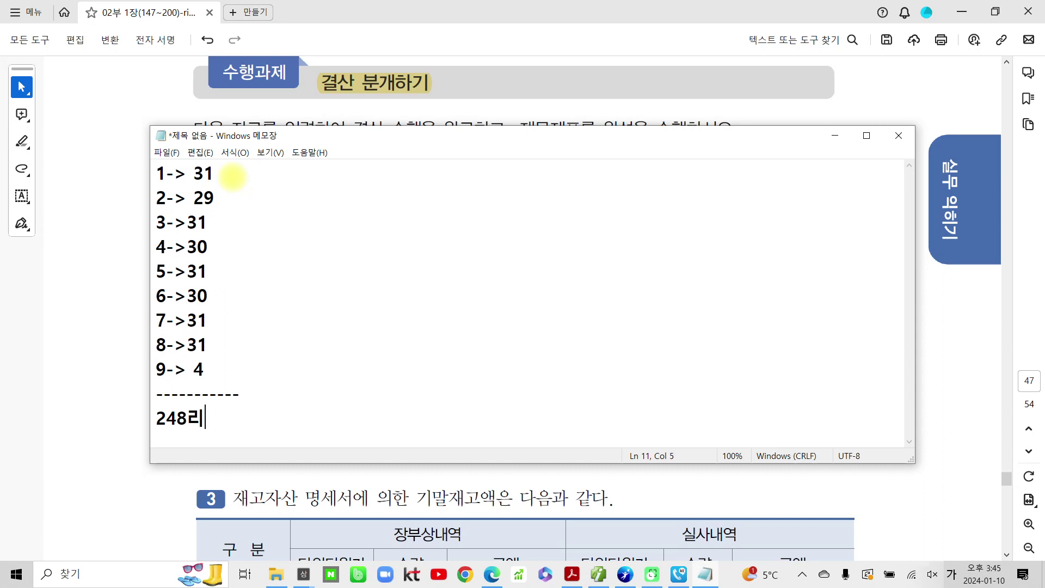
{"action": "type", "text": "8일"}
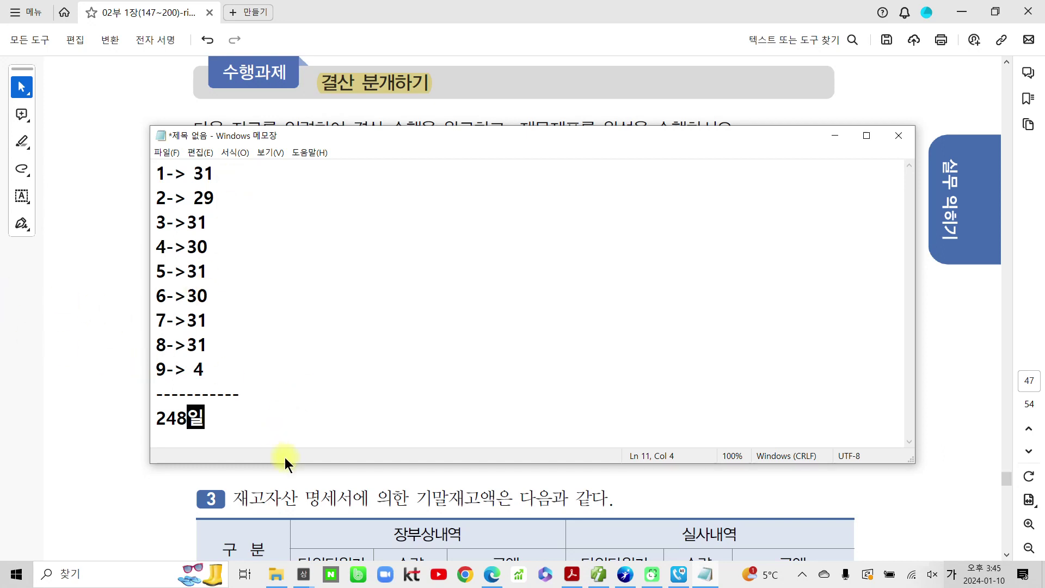
{"action": "left_click", "coordinate": [308, 403]}
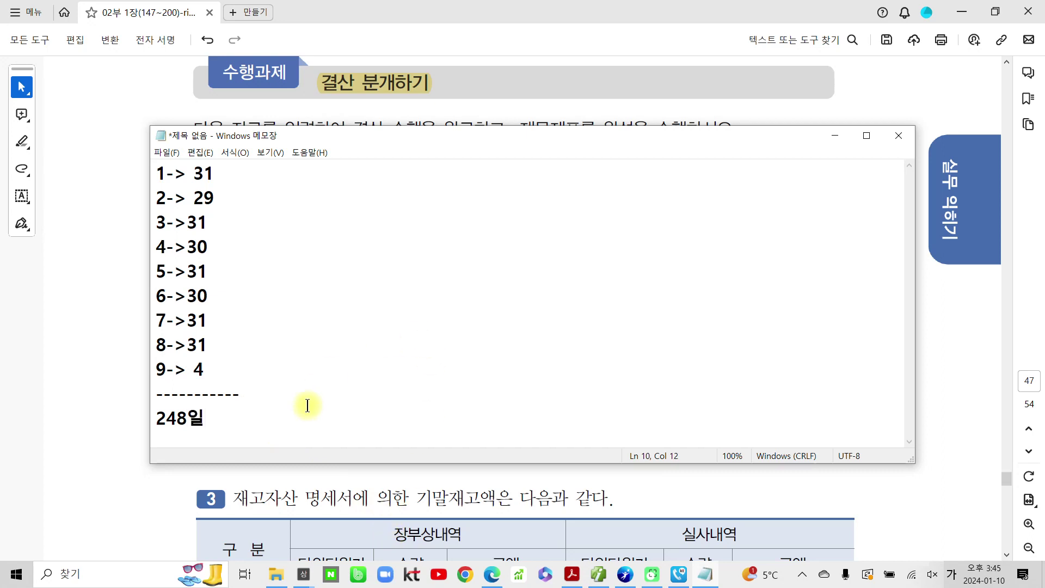
- Add the formula "1,200,000 * 248 / 366 =" on a new line below the day total
{"action": "key", "text": "Down"}
{"action": "key", "text": "Return"}
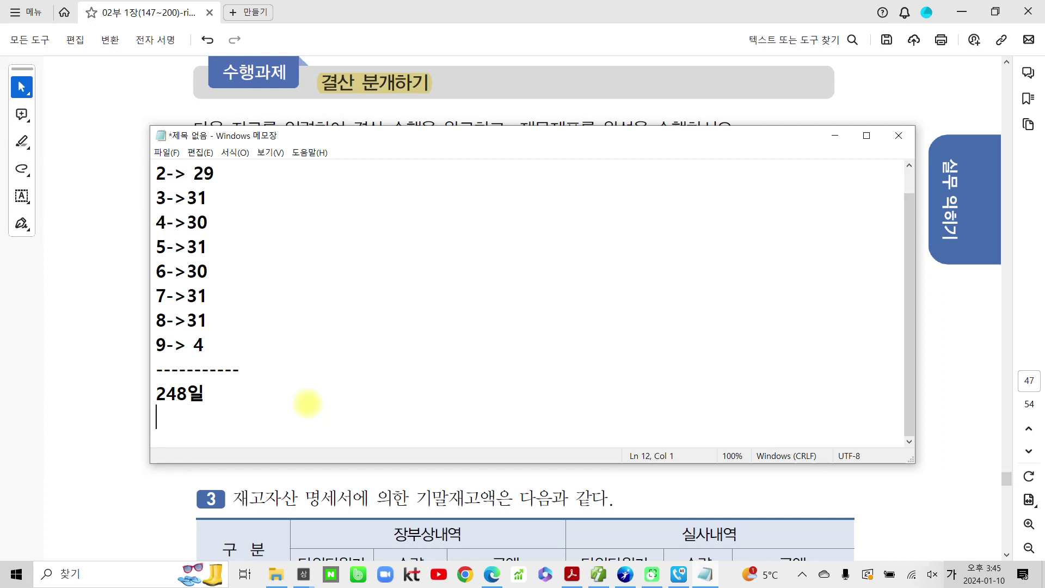
{"action": "type", "text": "1,200,00"}
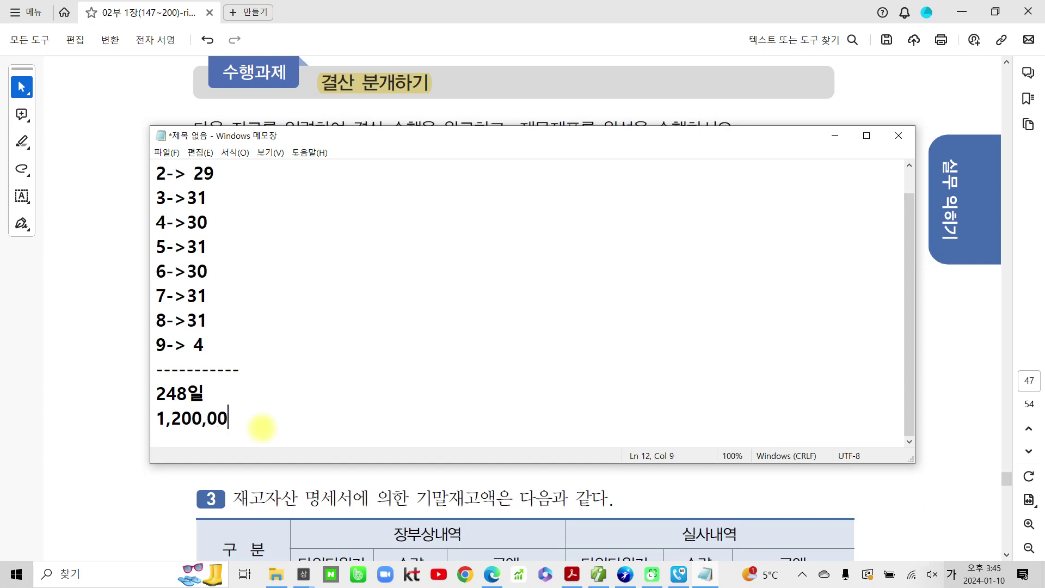
{"action": "type", "text": "0 * "}
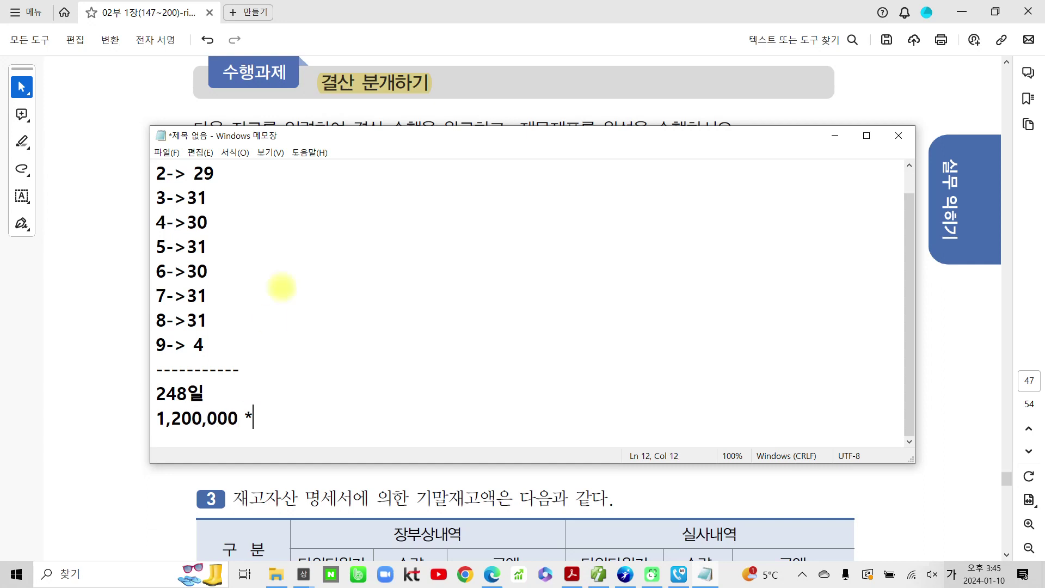
{"action": "type", "text": "248 / 366 "}
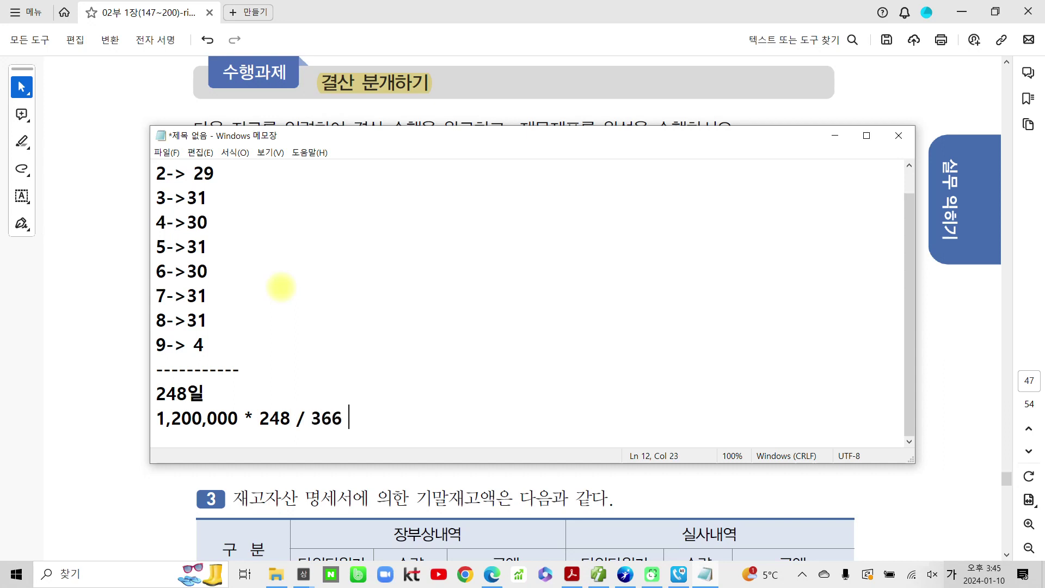
{"action": "type", "text": "="}
- Change the month 2 entry to 28 and remove the space before it
{"action": "left_click", "coordinate": [195, 175]}
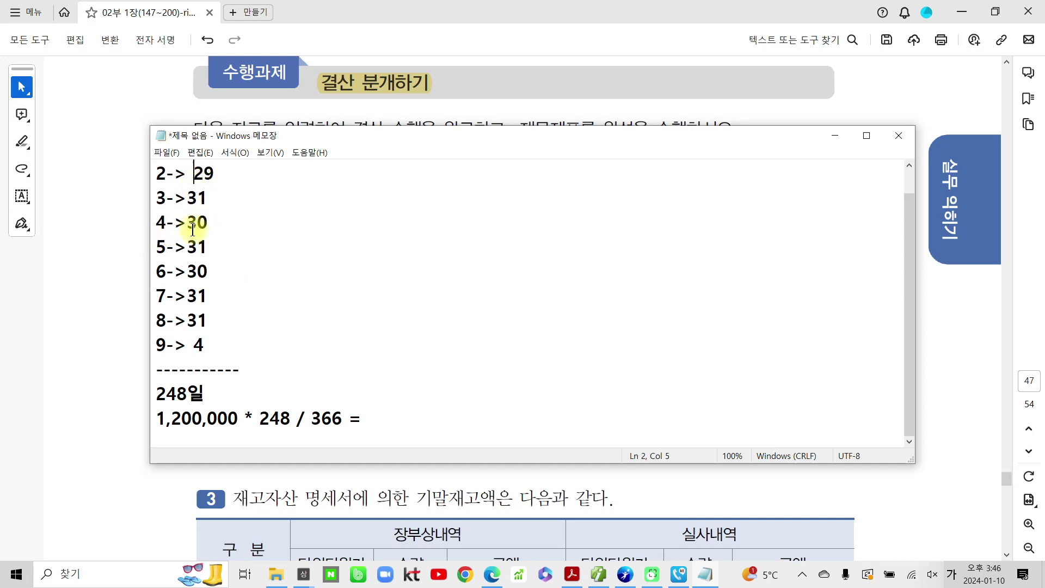
{"action": "key", "text": "BackSpace"}
{"action": "left_click", "coordinate": [209, 174]}
{"action": "key", "text": "BackSpace"}
{"action": "type", "text": "8"}
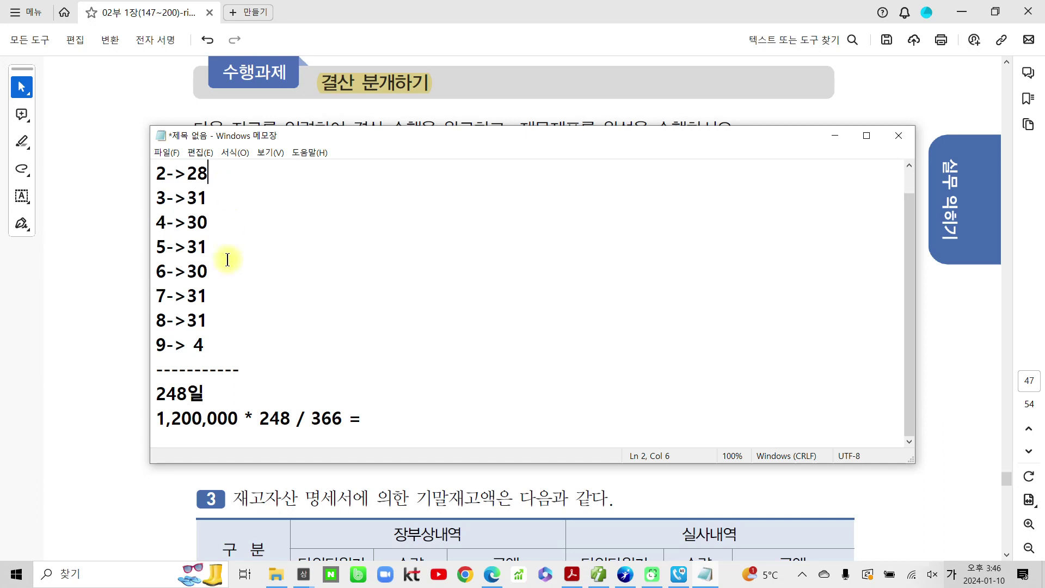
- Correct the day total under the dashed line to 247일 and the day count in the formula to 247
{"action": "left_click", "coordinate": [190, 396]}
{"action": "key", "text": "BackSpace"}
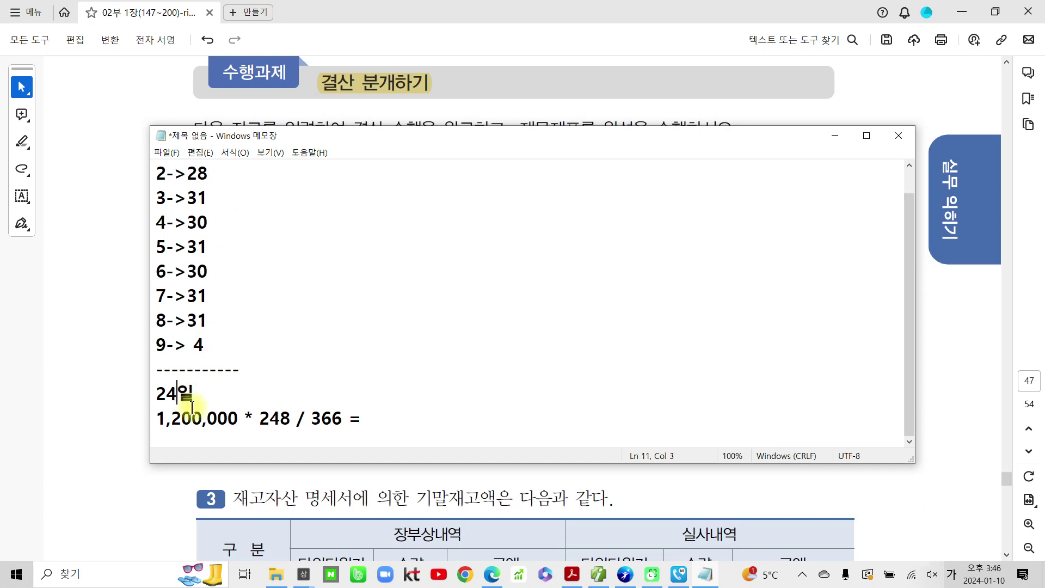
{"action": "type", "text": "7"}
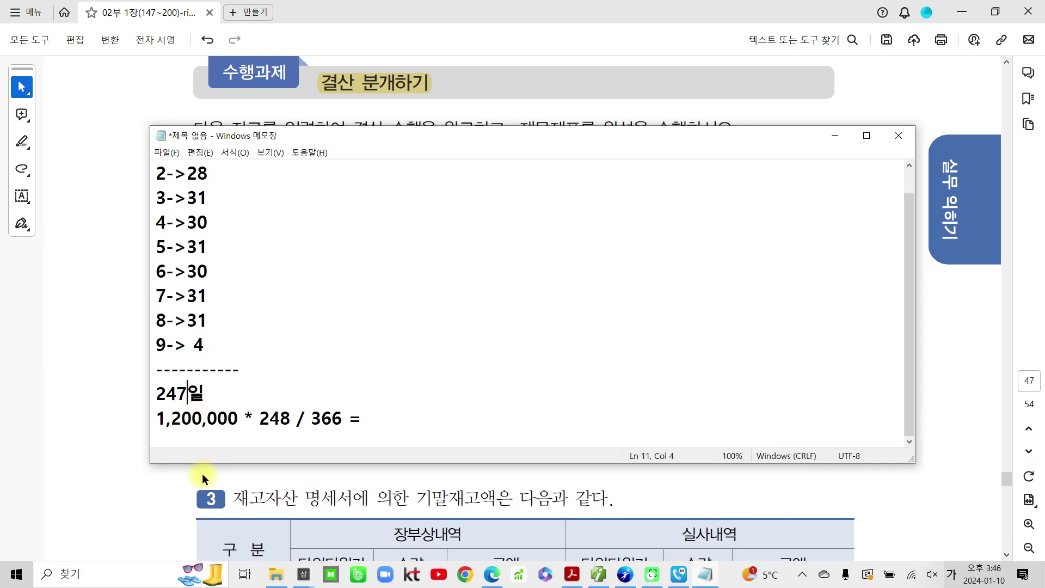
{"action": "left_click", "coordinate": [290, 426]}
{"action": "key", "text": "BackSpace"}
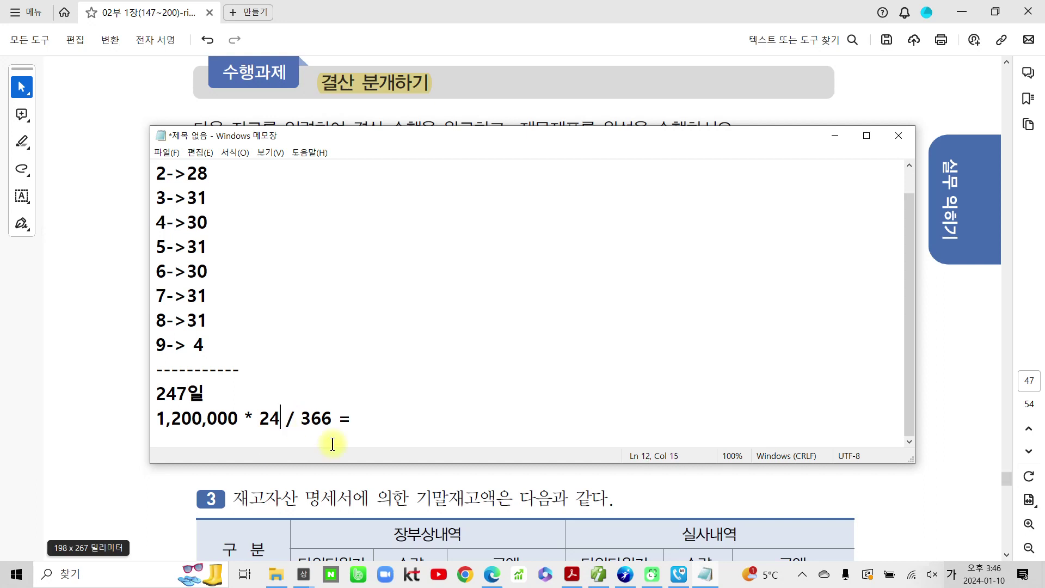
{"action": "type", "text": "7"}
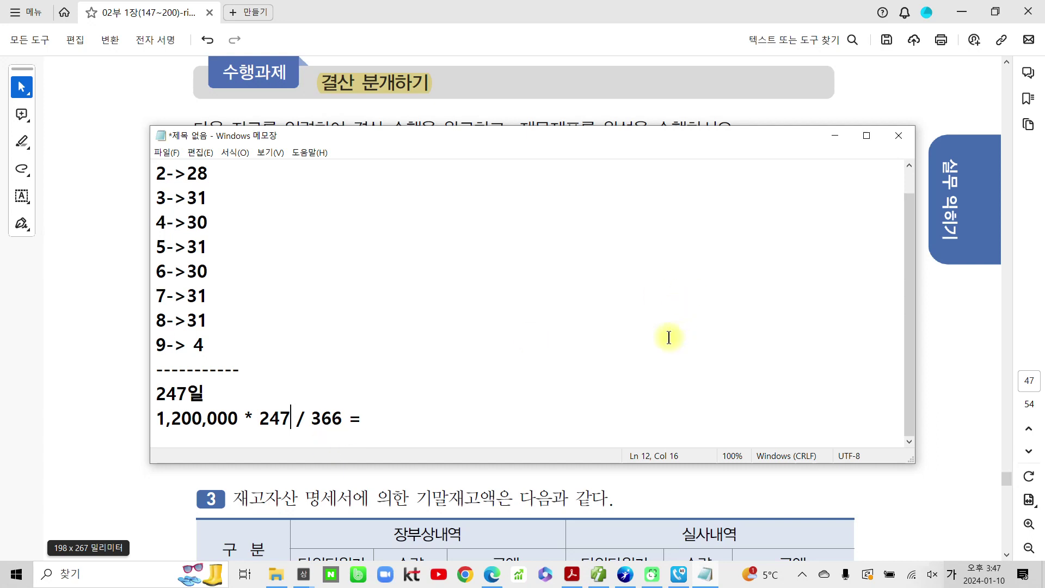
- Enter the result 809,836원 at the end of the premium formula
{"action": "left_click", "coordinate": [432, 409]}
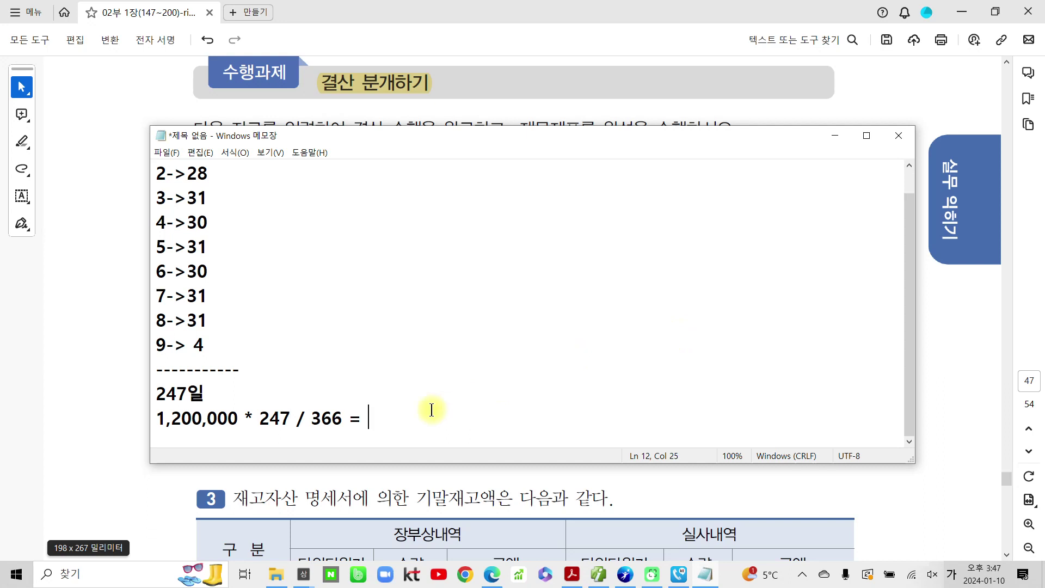
{"action": "type", "text": "809,836"}
{"action": "key", "text": "Hangul"}
{"action": "type", "text": "dn"}
{"action": "key", "text": "BackSpace"}
{"action": "key", "text": "BackSpace"}
{"action": "key", "text": "Hangul"}
{"action": "type", "text": "dnjs"}
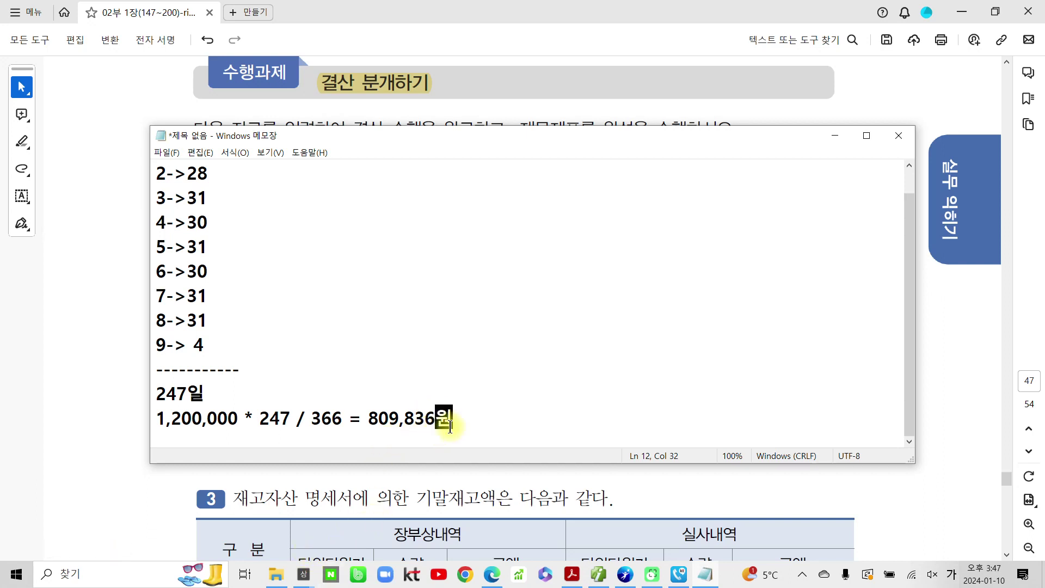
{"action": "left_click_drag", "start_coordinate": [369, 419], "coordinate": [436, 418]}
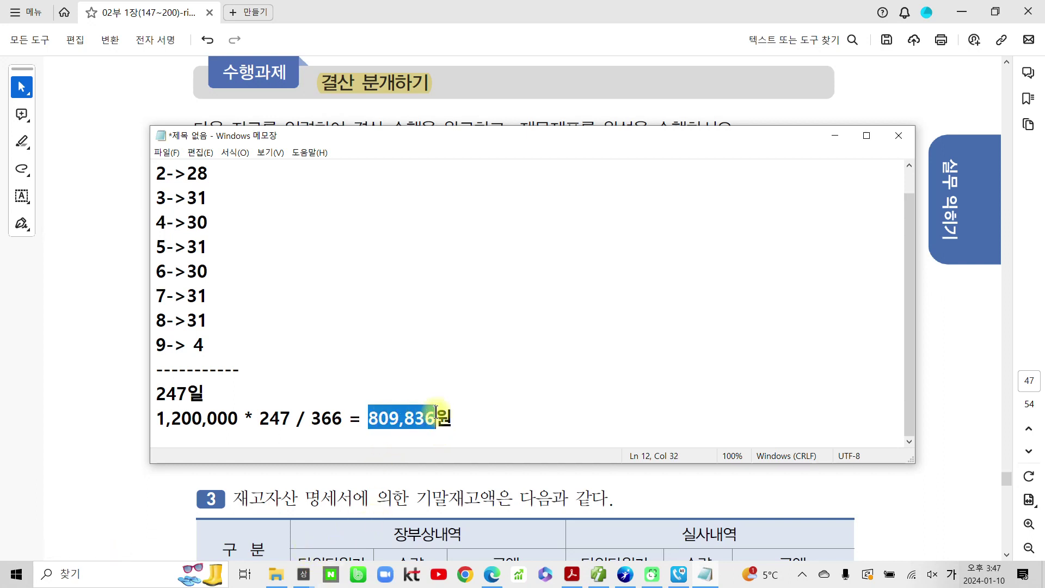
{"action": "left_click", "coordinate": [462, 413]}
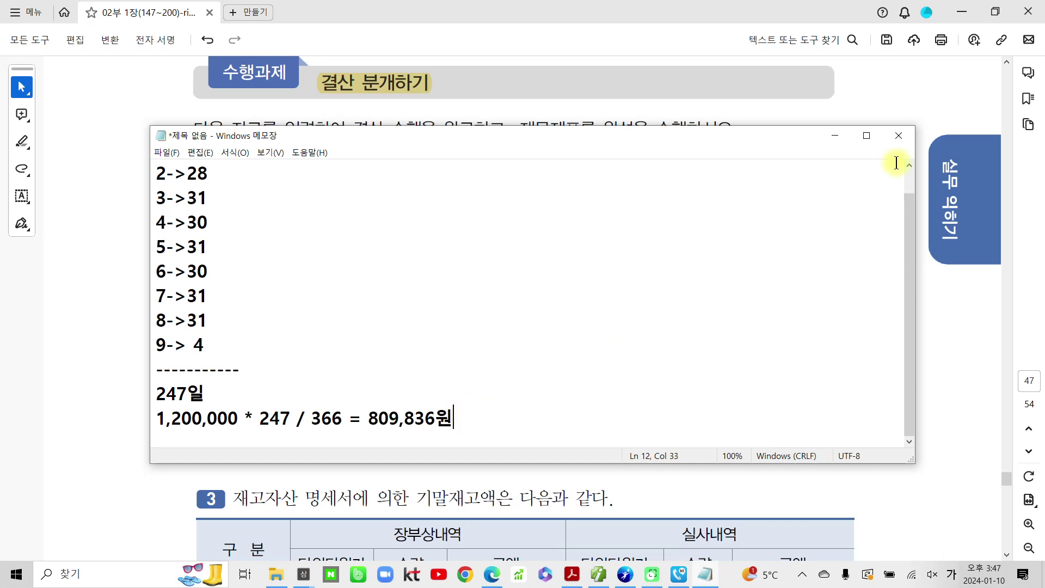
- Minimize the note, switch to the accounting program and bring up general voucher entry (일반전표입력) for December 31
{"action": "left_click", "coordinate": [838, 136]}
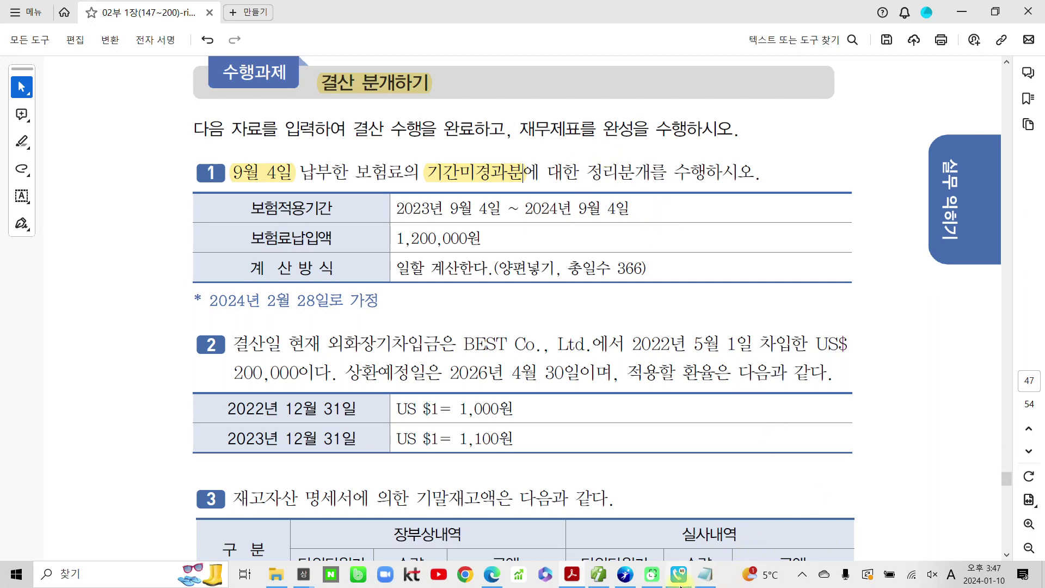
{"action": "left_click", "coordinate": [599, 580]}
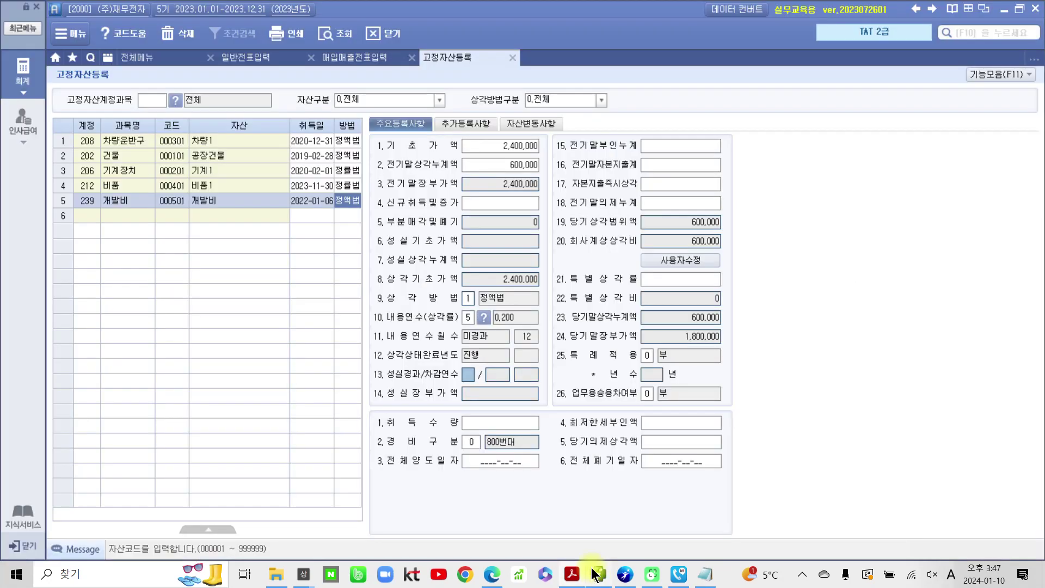
{"action": "left_click", "coordinate": [241, 56]}
{"action": "left_click", "coordinate": [162, 106]}
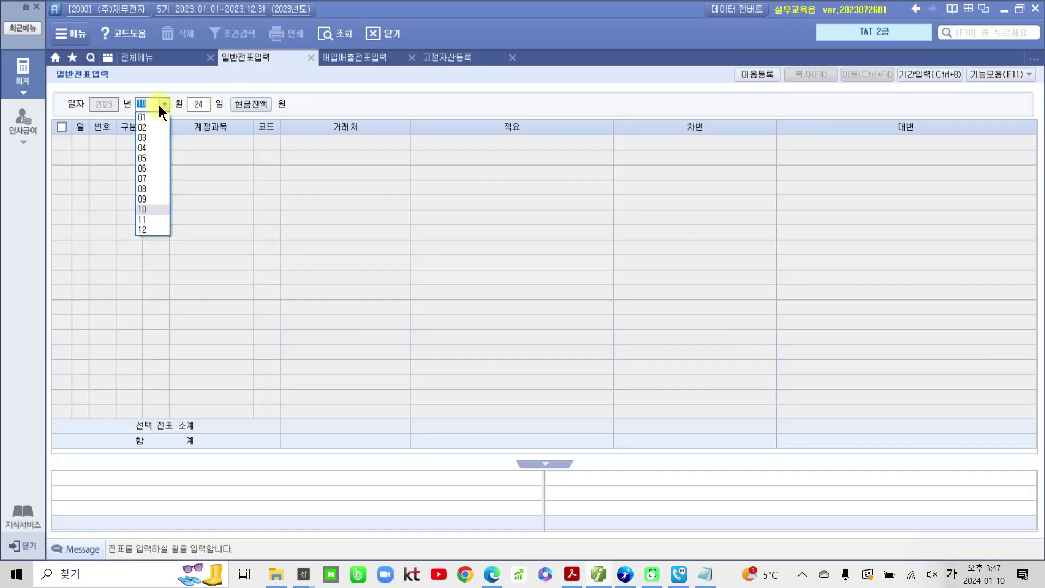
{"action": "left_click", "coordinate": [156, 223]}
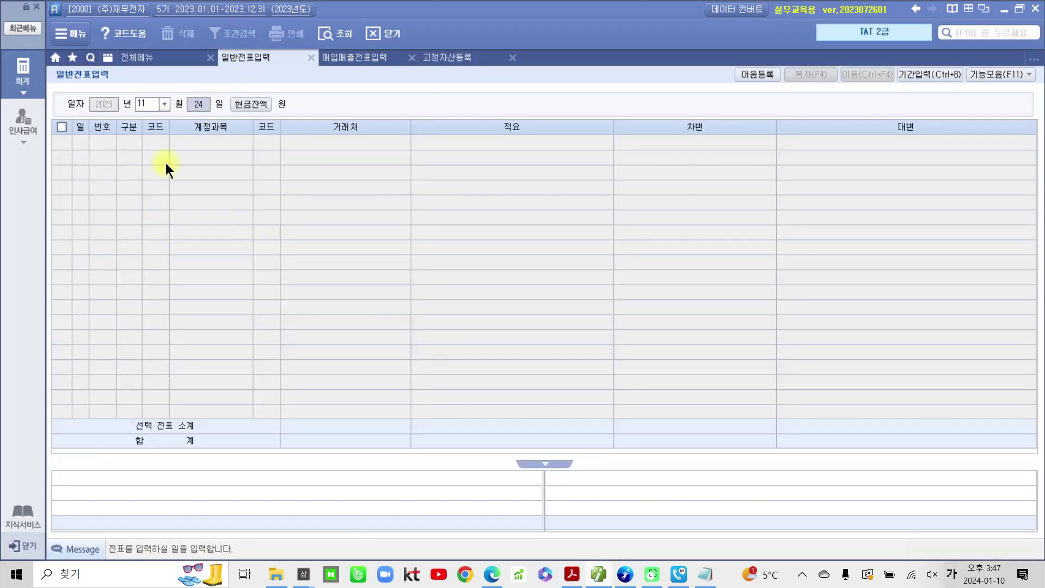
{"action": "left_click", "coordinate": [165, 105]}
{"action": "left_click", "coordinate": [152, 228]}
{"action": "type", "text": "31"}
{"action": "key", "text": "Return"}
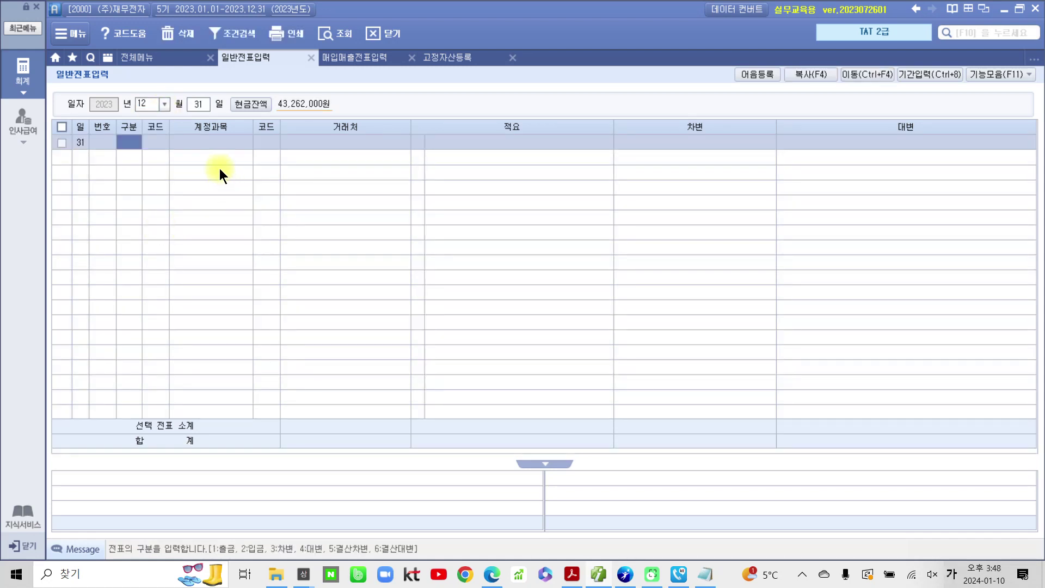
- Enter a debit line for account 133 선급비용 with the amount 809,836 and no trading partner
{"action": "type", "text": "3"}
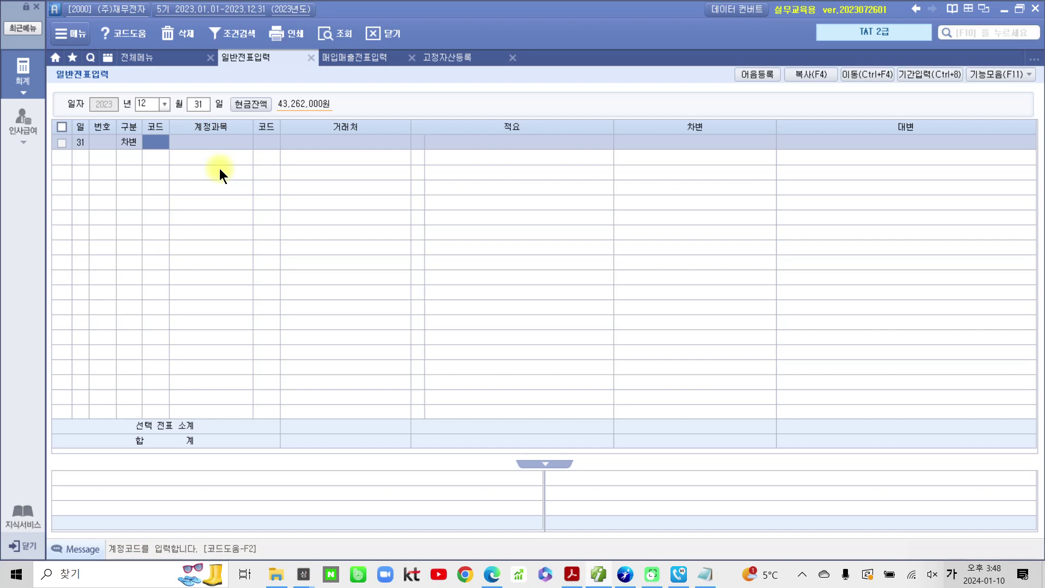
{"action": "type", "text": "선급"}
{"action": "key", "text": "Return"}
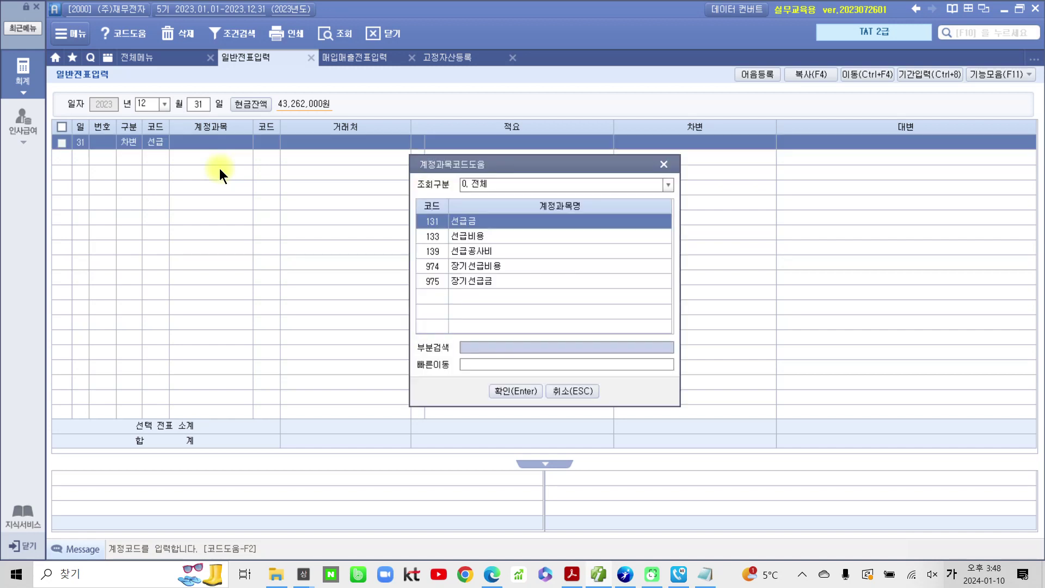
{"action": "key", "text": "Down"}
{"action": "key", "text": "Return"}
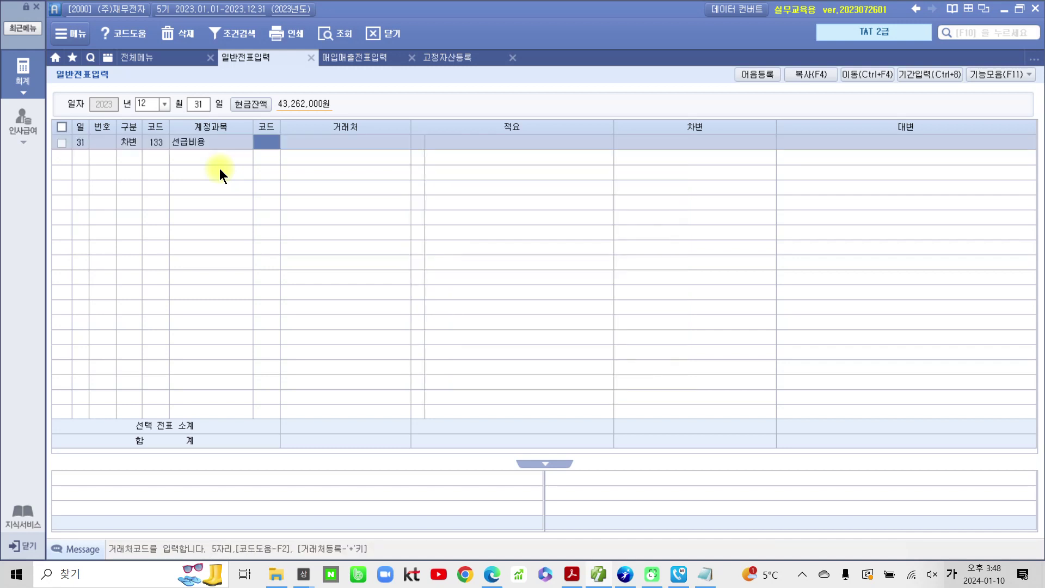
{"action": "key", "text": "Return"}
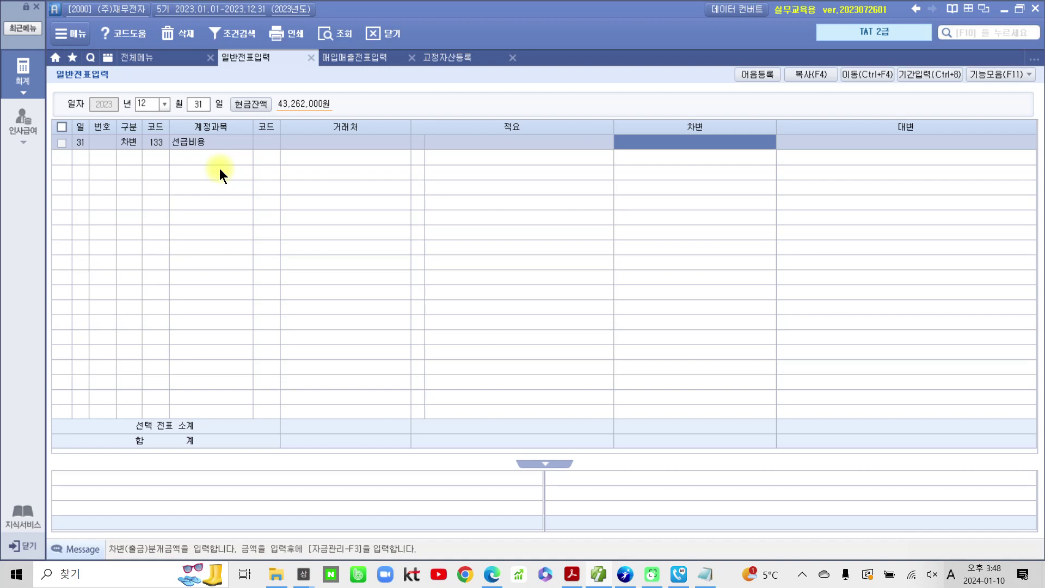
{"action": "type", "text": "809538"}
{"action": "key", "text": "Return"}
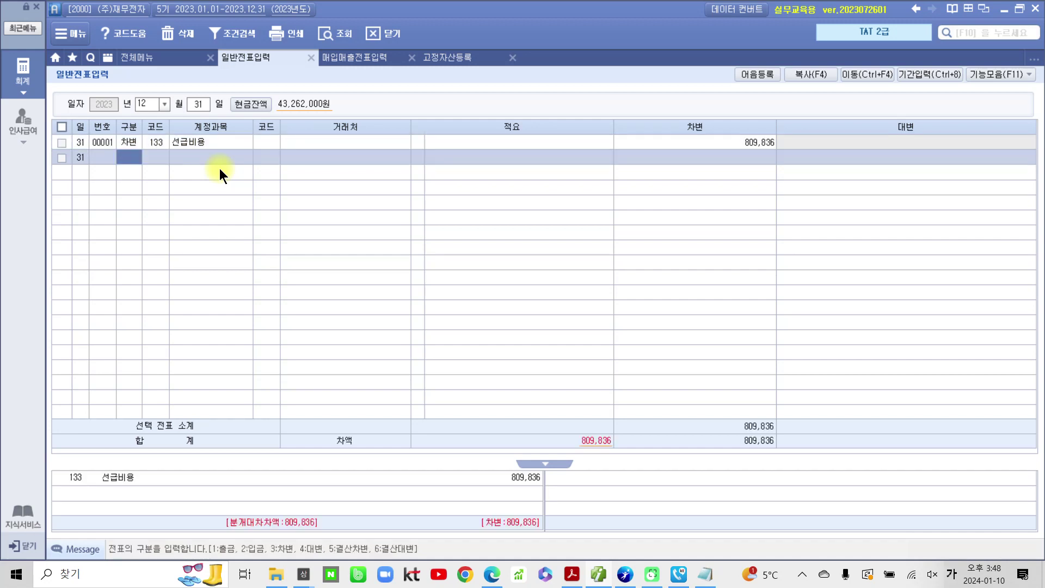
- Enter a credit line for account 821 보험료 with the amount 809,836 and select the finished entry
{"action": "type", "text": "4"}
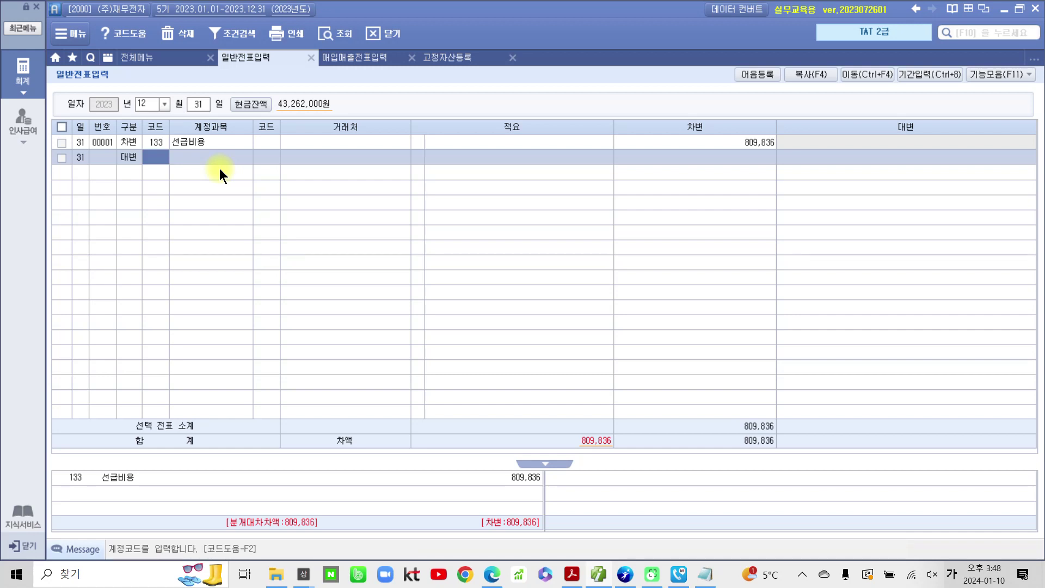
{"action": "type", "text": "보험"}
{"action": "key", "text": "Return"}
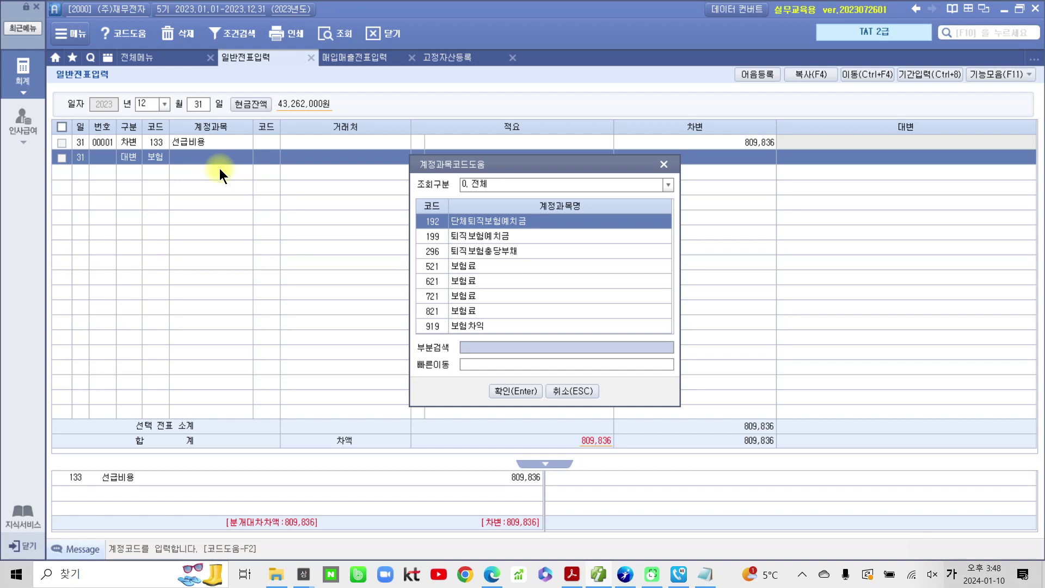
{"action": "key", "text": "Down"}
{"action": "key", "text": "Down"}
{"action": "key", "text": "Down"}
{"action": "key", "text": "Down"}
{"action": "key", "text": "Down"}
{"action": "key", "text": "Down"}
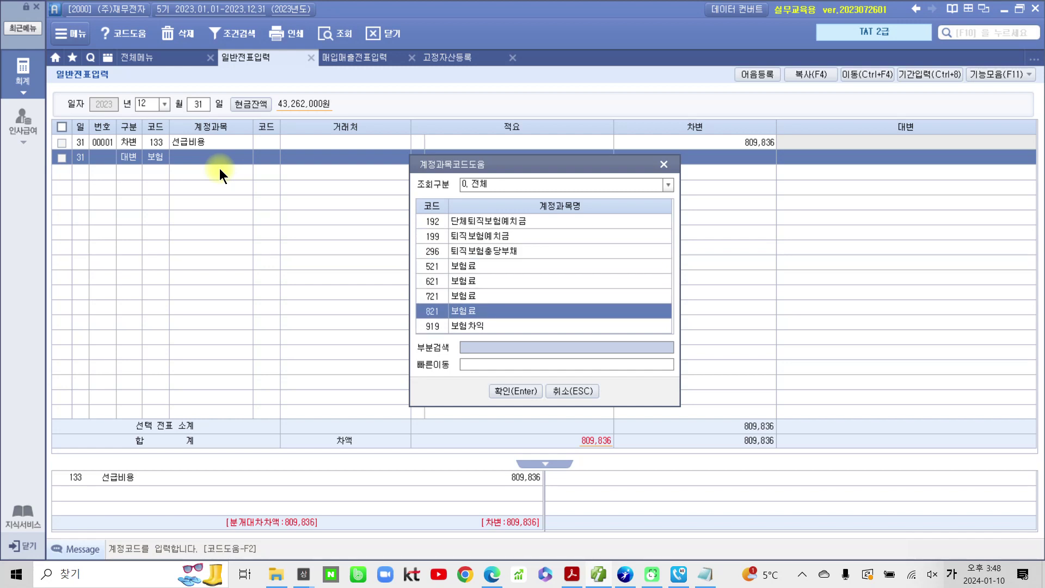
{"action": "key", "text": "Return"}
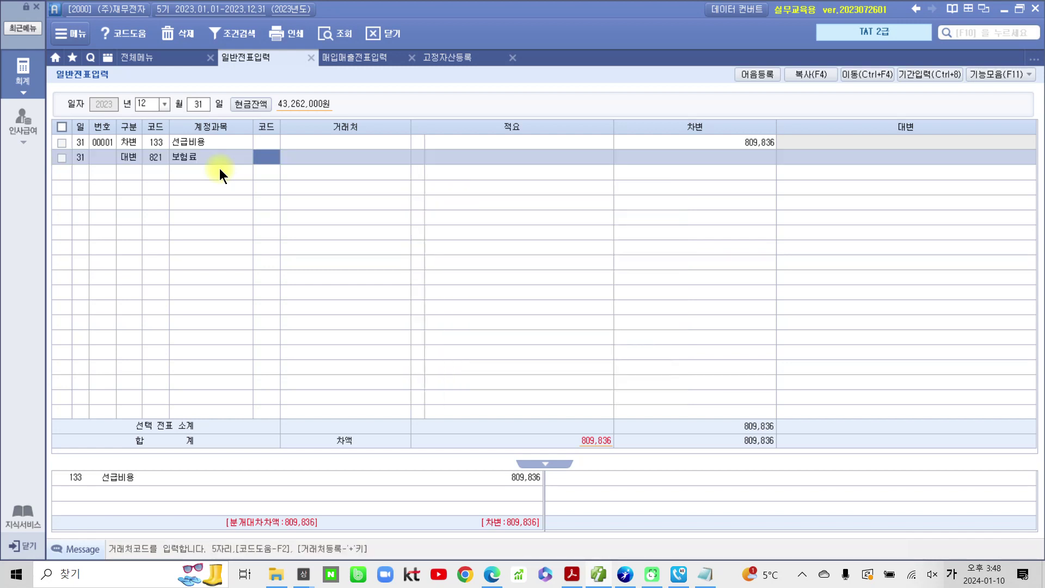
{"action": "key", "text": "Return"}
{"action": "key", "text": "Return"}
{"action": "key", "text": "Return"}
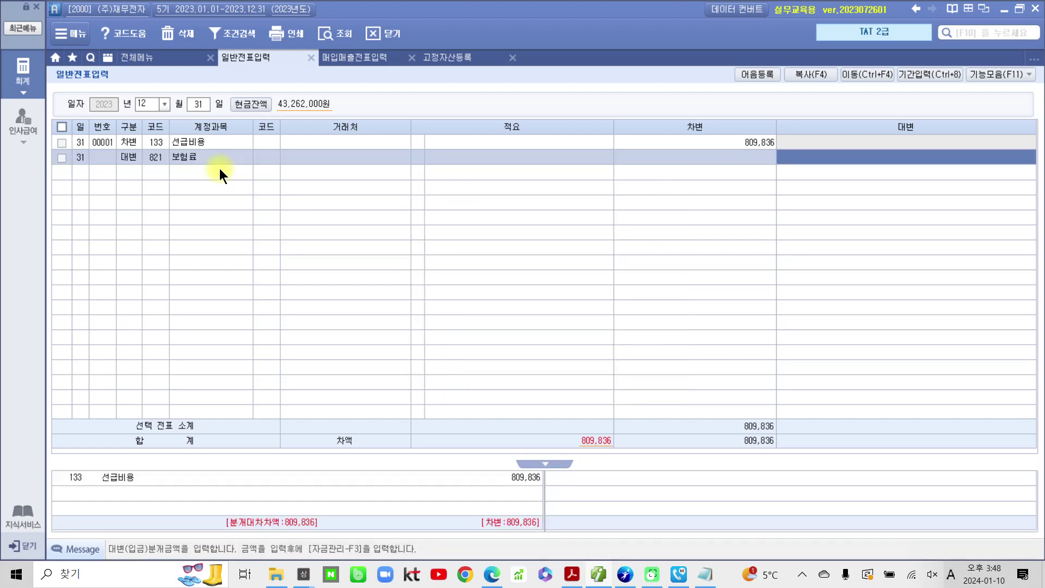
{"action": "type", "text": "809,836"}
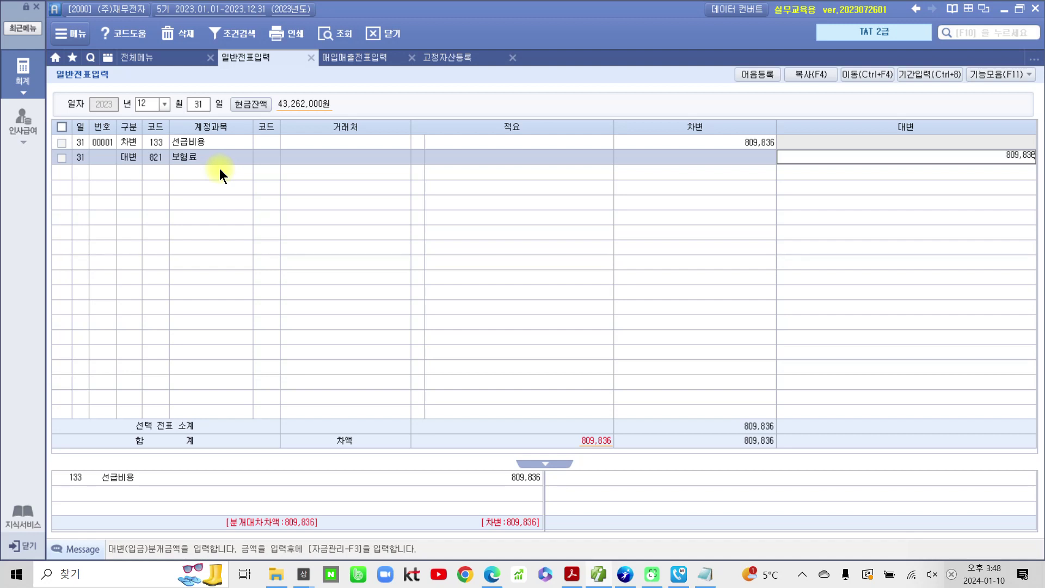
{"action": "key", "text": "Return"}
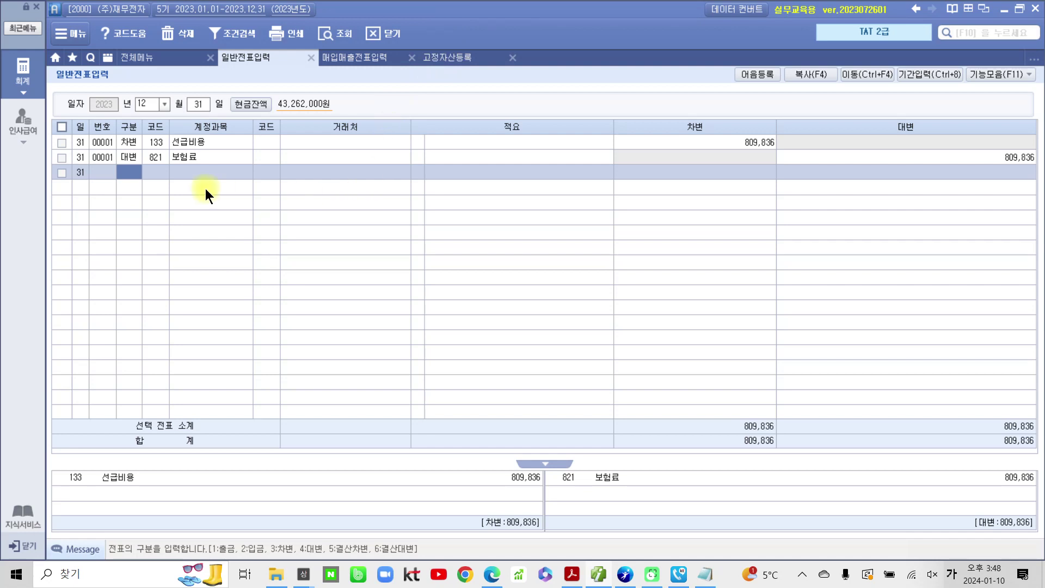
{"action": "key", "text": "Up"}
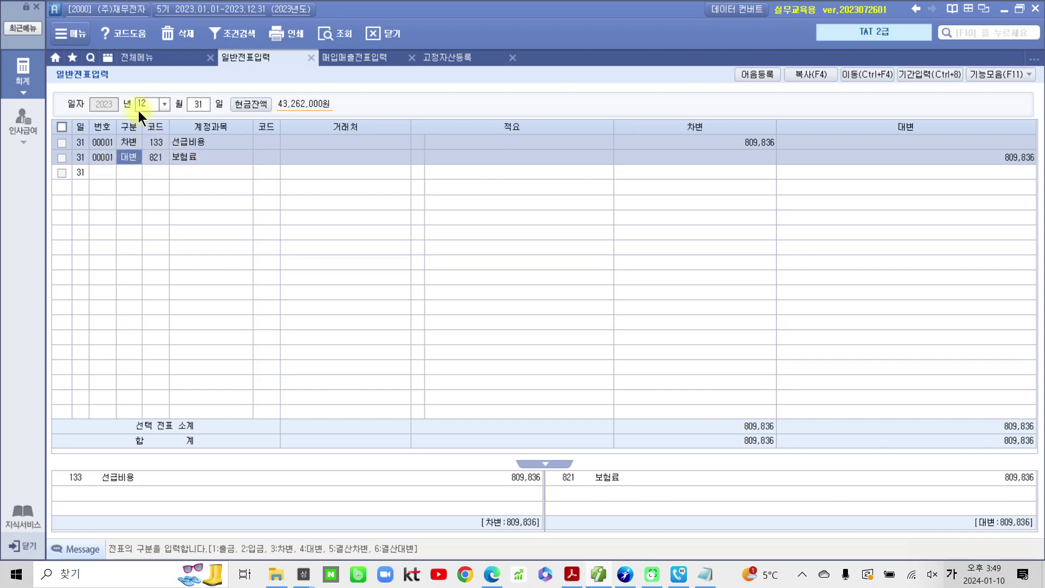
- Look up the September 4 voucher and select its 보험료 line to review the original premium payment
{"action": "left_click", "coordinate": [163, 106]}
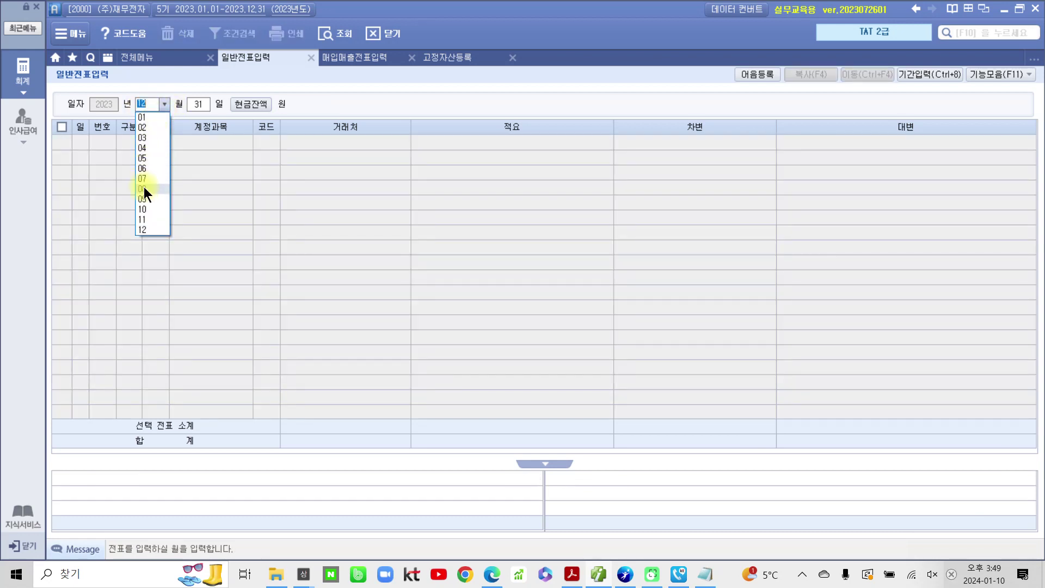
{"action": "left_click", "coordinate": [144, 198]}
{"action": "type", "text": "4"}
{"action": "key", "text": "Return"}
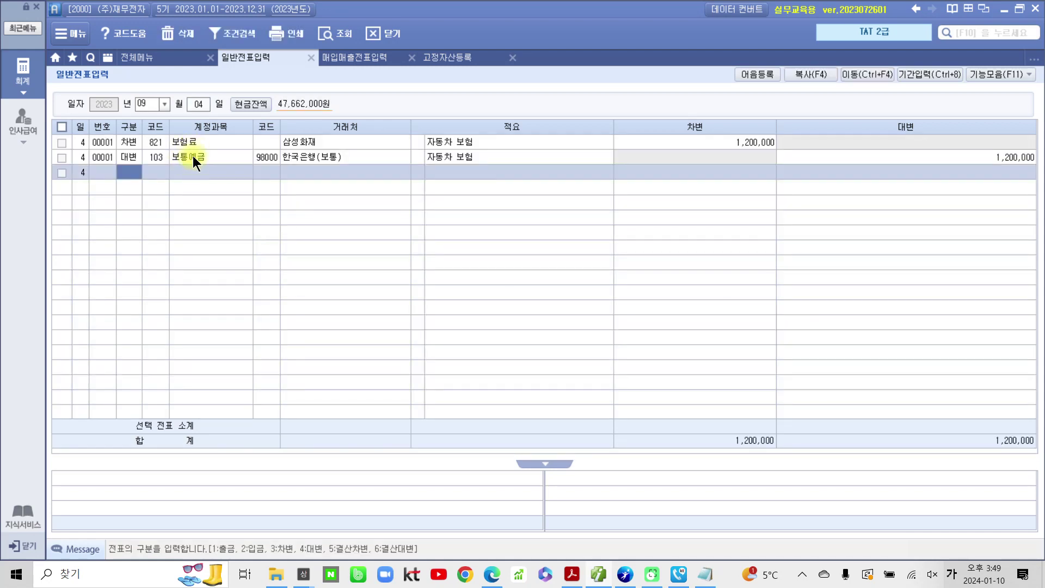
{"action": "left_click", "coordinate": [192, 146]}
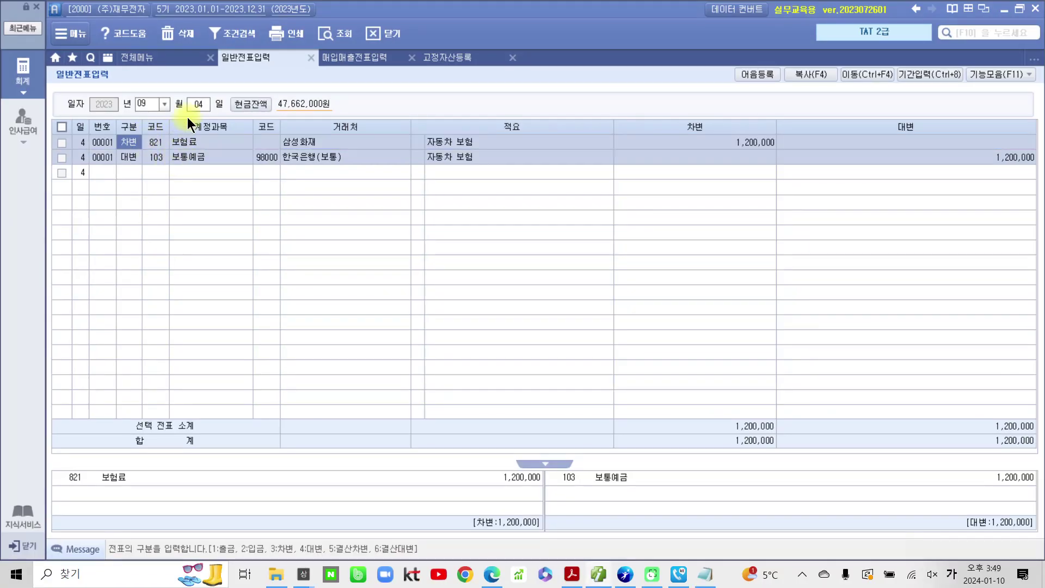
- Return to the December 31 vouchers and select the 보험료 credit line of the adjusting entry
{"action": "left_click", "coordinate": [164, 103]}
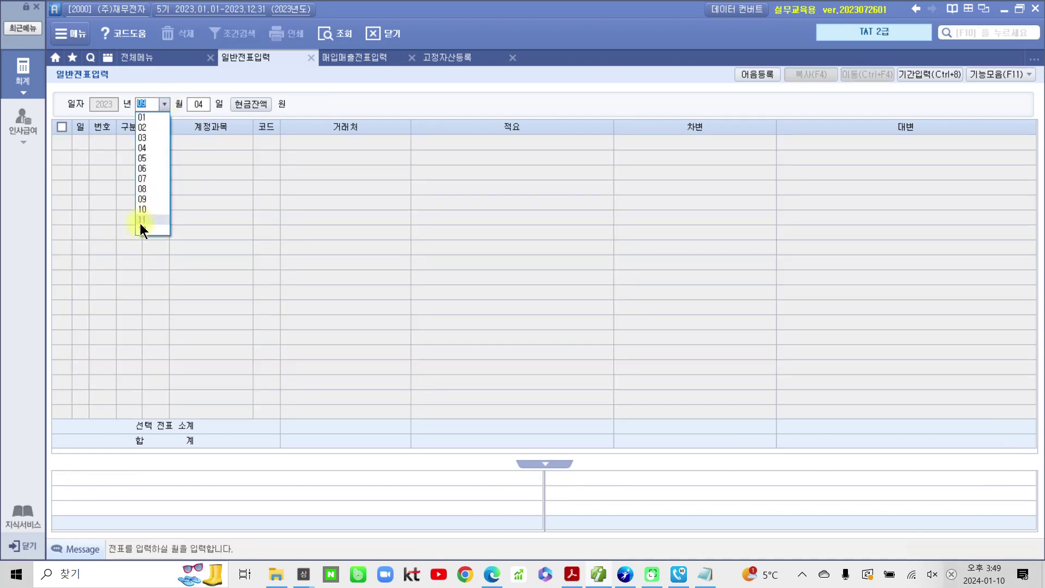
{"action": "left_click", "coordinate": [139, 226]}
{"action": "type", "text": "31"}
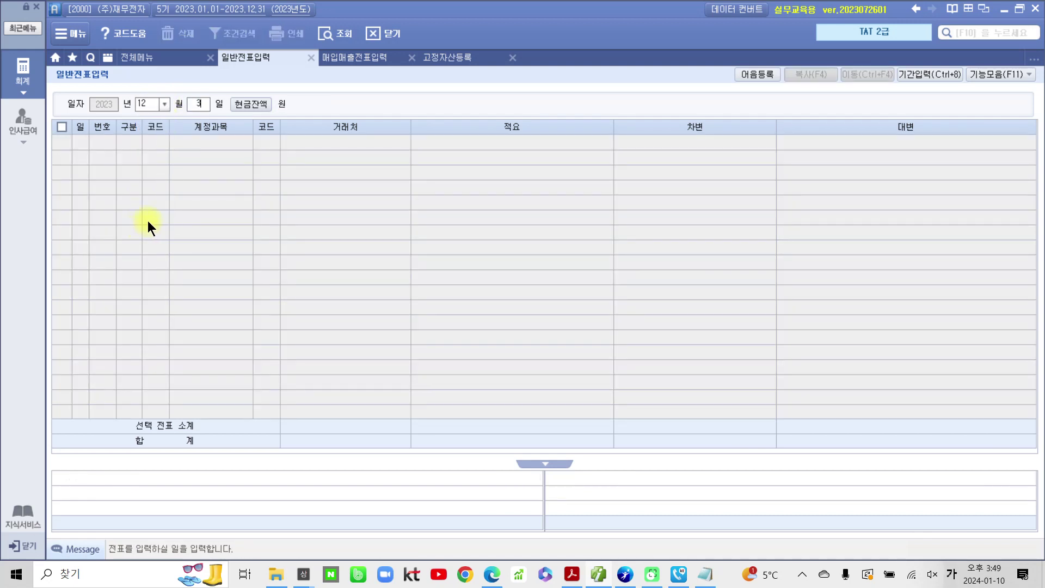
{"action": "key", "text": "Return"}
{"action": "left_click", "coordinate": [180, 154]}
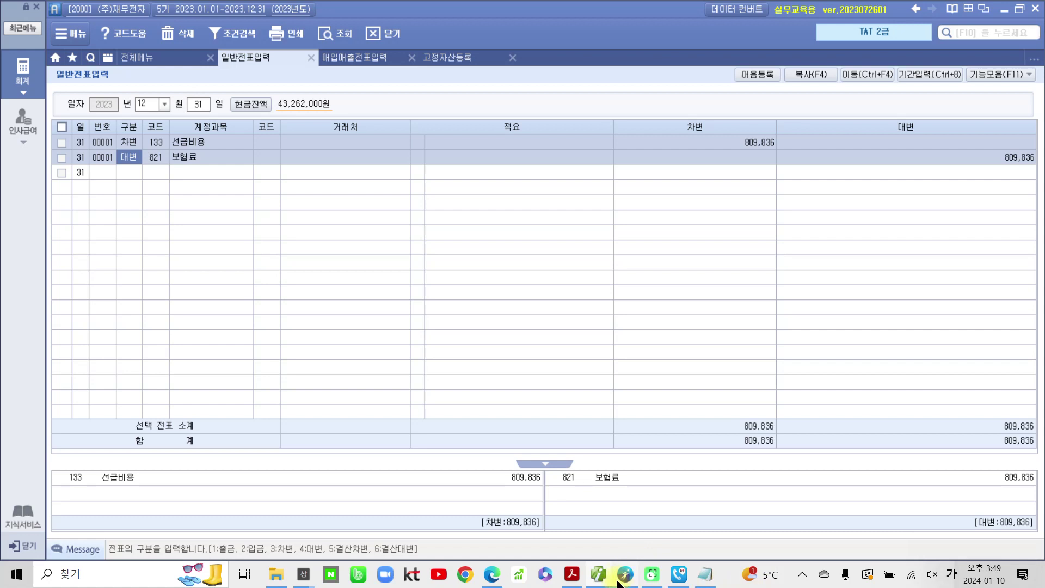
- Switch back to the PDF workbook and underline the date 2022년 12월 31일 and its 1,000원 rate in question 2
{"action": "left_click", "coordinate": [568, 580]}
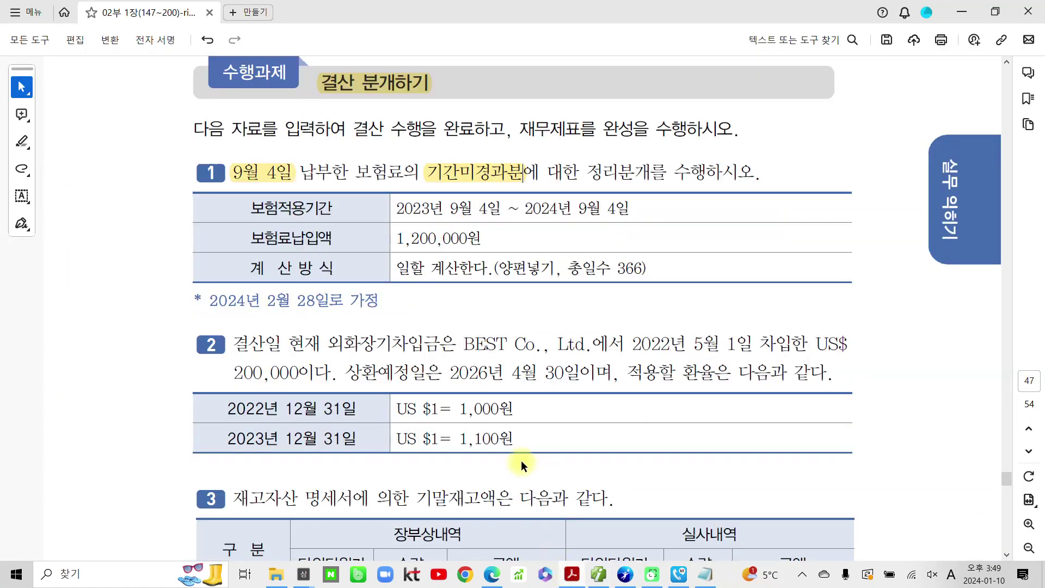
{"action": "scroll", "coordinate": [353, 430], "scroll_direction": "down", "scroll_amount": 5}
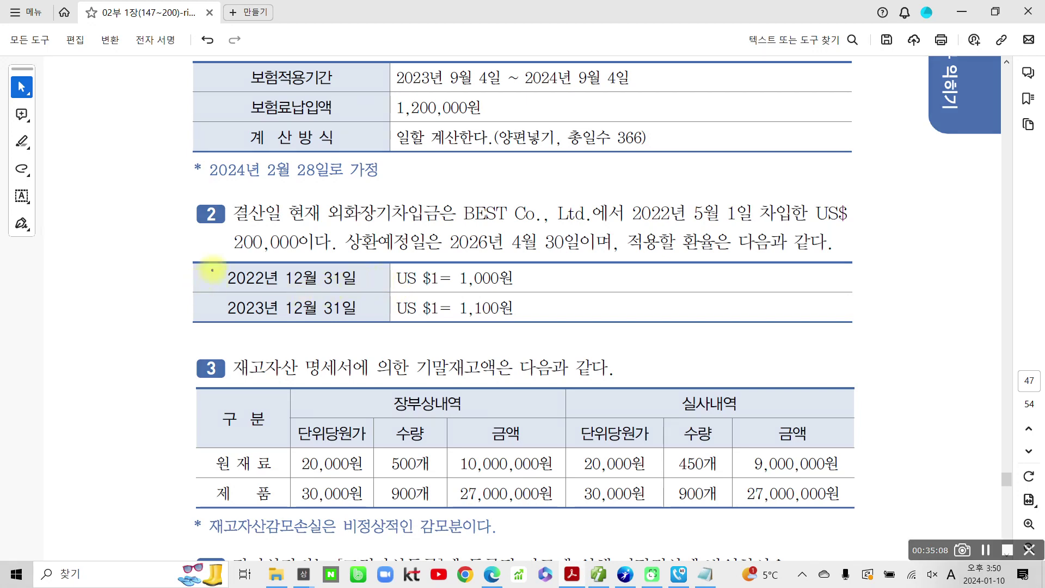
{"action": "left_click_drag", "start_coordinate": [222, 289], "coordinate": [353, 288]}
{"action": "left_click_drag", "start_coordinate": [458, 289], "coordinate": [517, 288]}
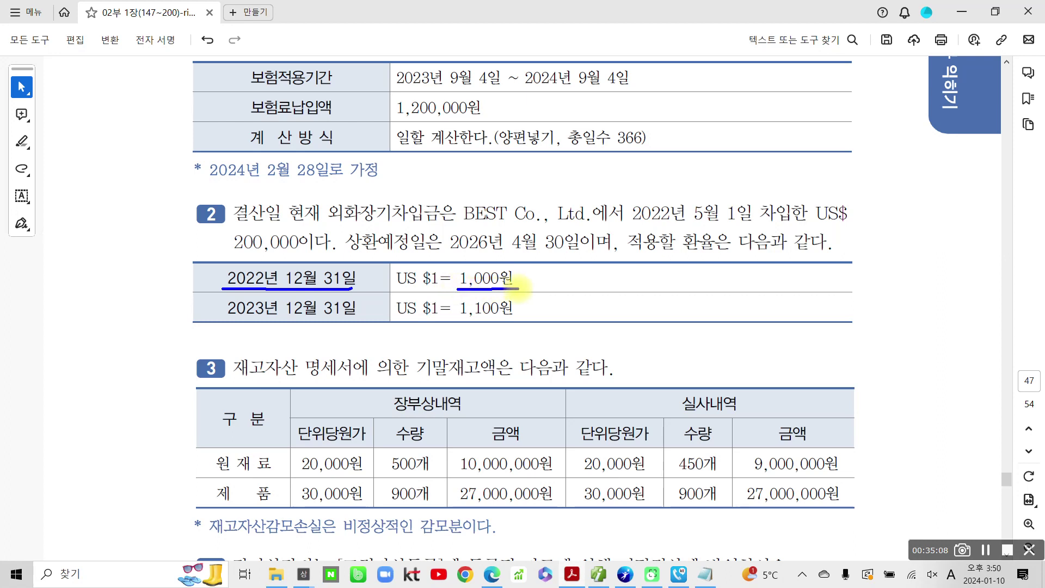
- Box the term 외화장기차입금 in question 2, underline 2023년 12월 31일 and its 1,100원 rate, and add a check mark beside the rate
{"action": "left_click_drag", "start_coordinate": [517, 289], "coordinate": [518, 289]}
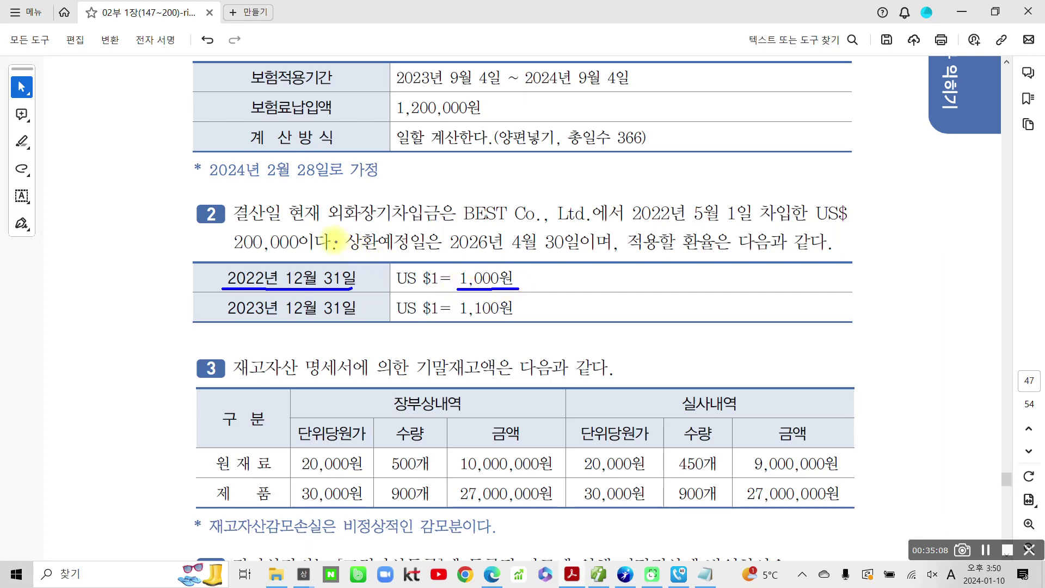
{"action": "left_click_drag", "start_coordinate": [325, 201], "coordinate": [442, 224]}
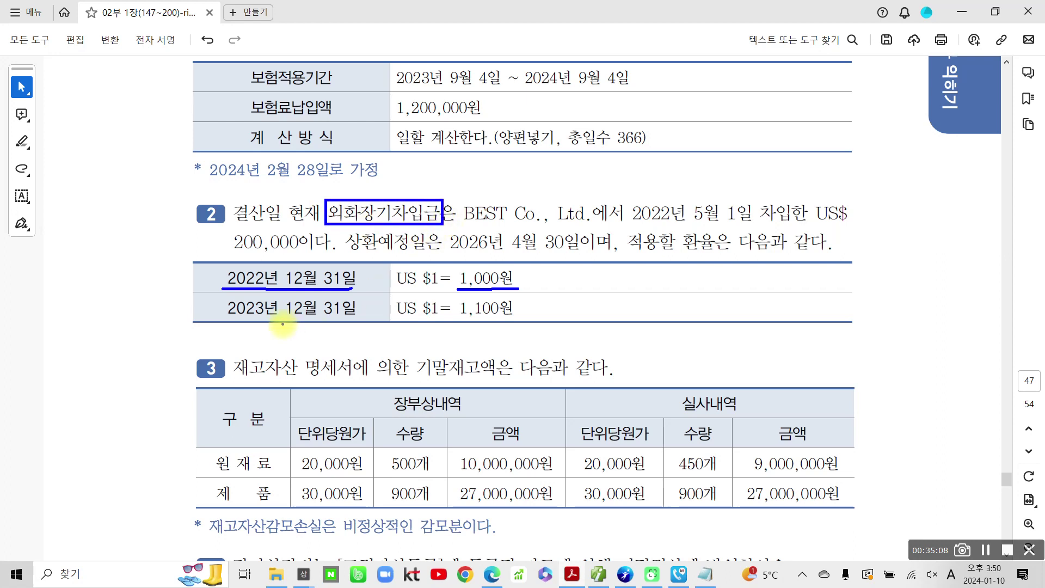
{"action": "left_click_drag", "start_coordinate": [227, 318], "coordinate": [349, 316]}
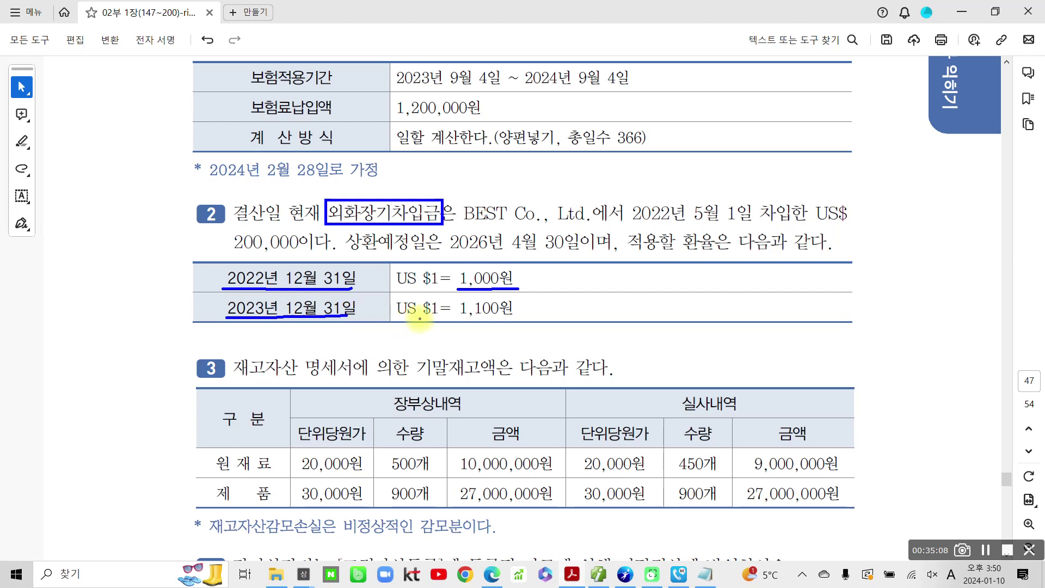
{"action": "mouse_move", "coordinate": [451, 316]}
{"action": "left_mouse_down"}
{"action": "mouse_move", "coordinate": [536, 315]}
{"action": "mouse_move", "coordinate": [568, 295]}
{"action": "left_mouse_up"}
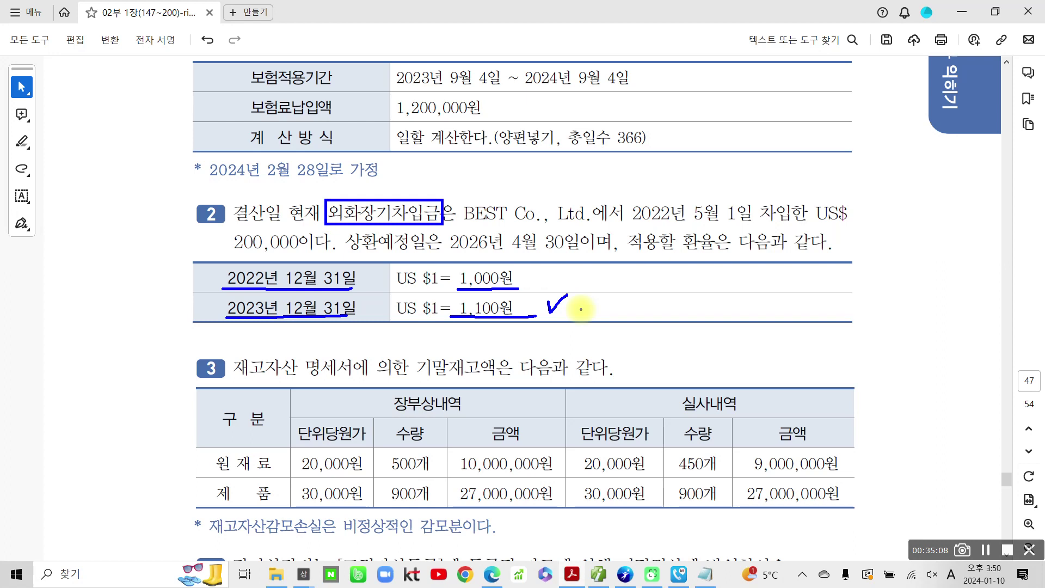
- Circle the 200,000 loan amount in question 2 and handwrite the multiplication by 200,000 and its result beside the 1,100원 rate
{"action": "left_click_drag", "start_coordinate": [283, 221], "coordinate": [284, 273]}
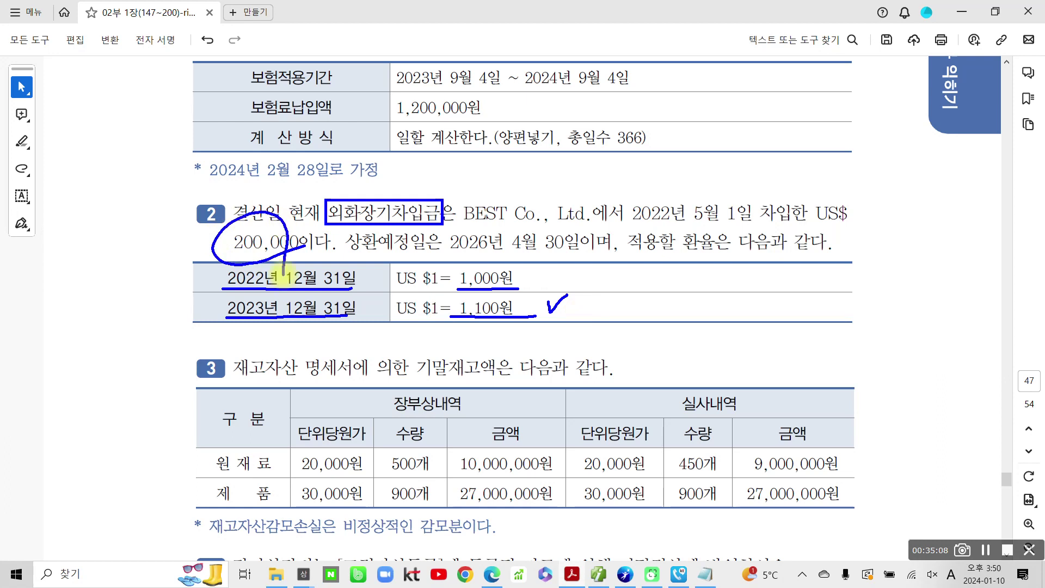
{"action": "mouse_move", "coordinate": [546, 298]}
{"action": "left_mouse_down"}
{"action": "mouse_move", "coordinate": [573, 330]}
{"action": "mouse_move", "coordinate": [544, 328]}
{"action": "left_mouse_up"}
{"action": "mouse_move", "coordinate": [597, 302]}
{"action": "left_mouse_down"}
{"action": "mouse_move", "coordinate": [607, 297]}
{"action": "mouse_move", "coordinate": [632, 321]}
{"action": "mouse_move", "coordinate": [656, 313]}
{"action": "left_mouse_up"}
{"action": "mouse_move", "coordinate": [656, 311]}
{"action": "left_mouse_down"}
{"action": "mouse_move", "coordinate": [672, 295]}
{"action": "mouse_move", "coordinate": [744, 320]}
{"action": "mouse_move", "coordinate": [742, 301]}
{"action": "left_mouse_up"}
{"action": "mouse_move", "coordinate": [779, 302]}
{"action": "left_mouse_down"}
{"action": "mouse_move", "coordinate": [808, 301]}
{"action": "mouse_move", "coordinate": [803, 326]}
{"action": "left_mouse_up"}
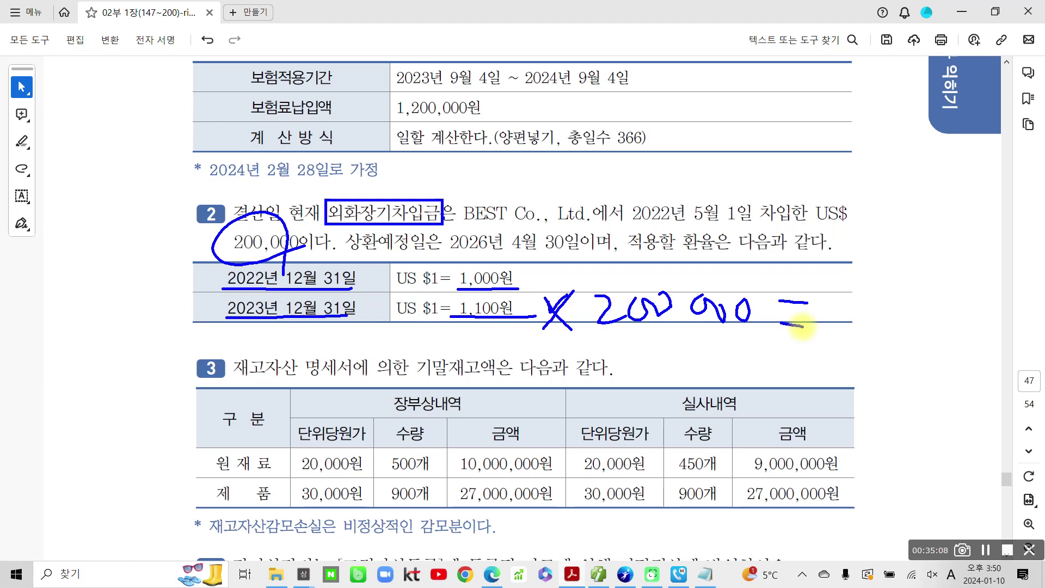
{"action": "left_click_drag", "start_coordinate": [821, 280], "coordinate": [851, 325]}
{"action": "left_click_drag", "start_coordinate": [885, 278], "coordinate": [887, 280]}
{"action": "left_click_drag", "start_coordinate": [899, 328], "coordinate": [895, 347]}
{"action": "mouse_move", "coordinate": [932, 287]}
{"action": "left_mouse_down"}
{"action": "mouse_move", "coordinate": [952, 278]}
{"action": "mouse_move", "coordinate": [980, 297]}
{"action": "mouse_move", "coordinate": [1001, 278]}
{"action": "left_mouse_up"}
{"action": "left_click_drag", "start_coordinate": [997, 324], "coordinate": [995, 340]}
{"action": "mouse_move", "coordinate": [1020, 291]}
{"action": "left_mouse_down"}
{"action": "mouse_move", "coordinate": [1037, 297]}
{"action": "mouse_move", "coordinate": [1034, 281]}
{"action": "left_mouse_up"}
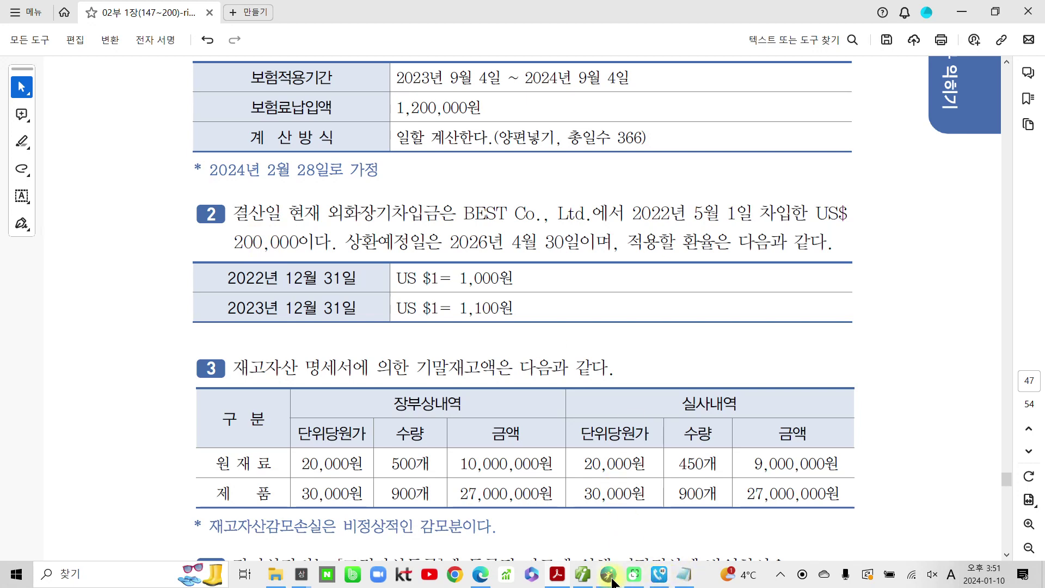
- Switch to the accounting program and start a new December 31 credit line for account 305 외화장기차입금
{"action": "mouse_move", "coordinate": [611, 578]}
{"action": "left_click", "coordinate": [511, 462]}
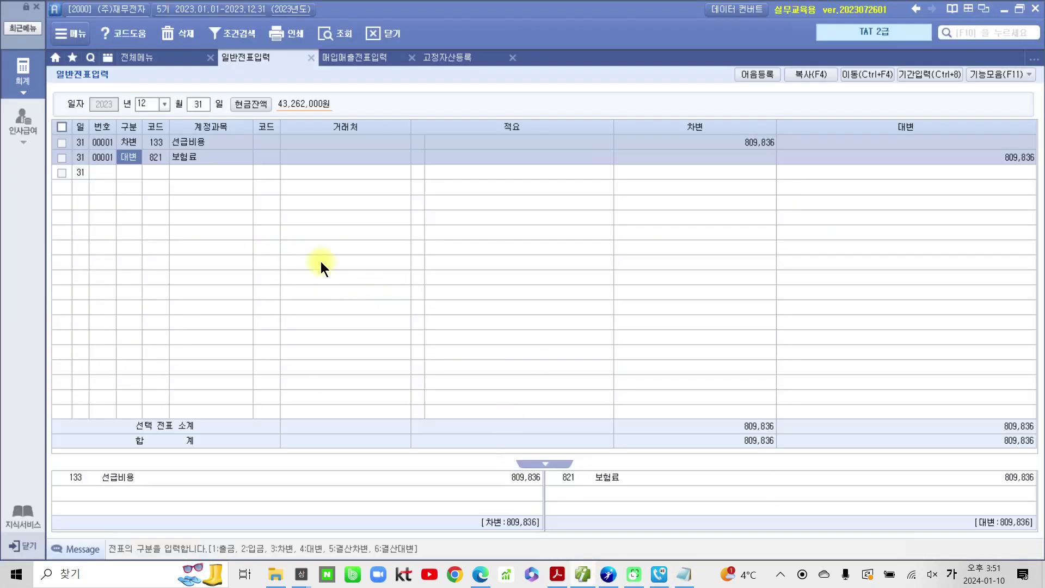
{"action": "left_click", "coordinate": [131, 172]}
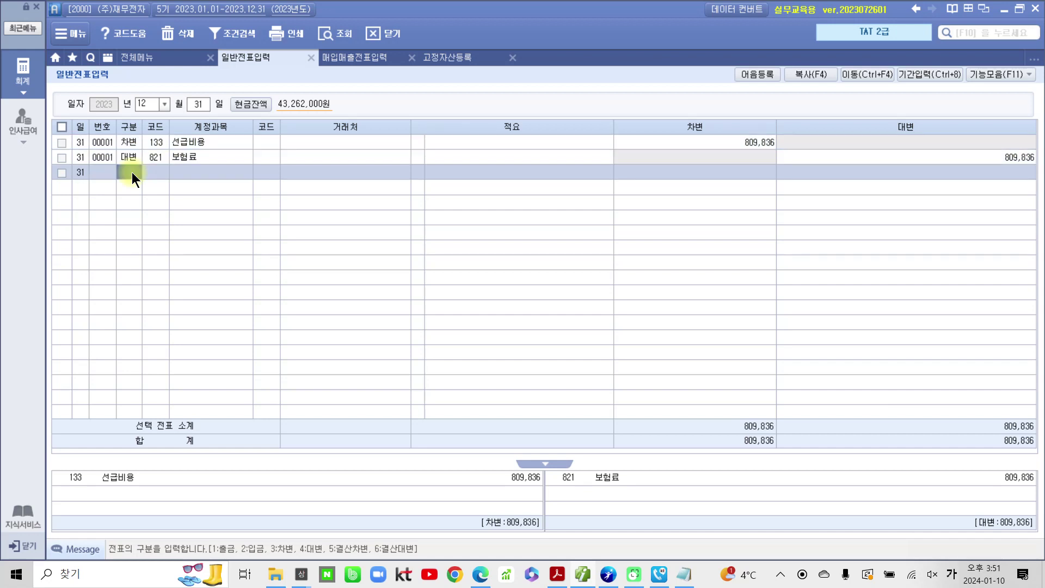
{"action": "type", "text": "4"}
{"action": "type", "text": "ㅁ"}
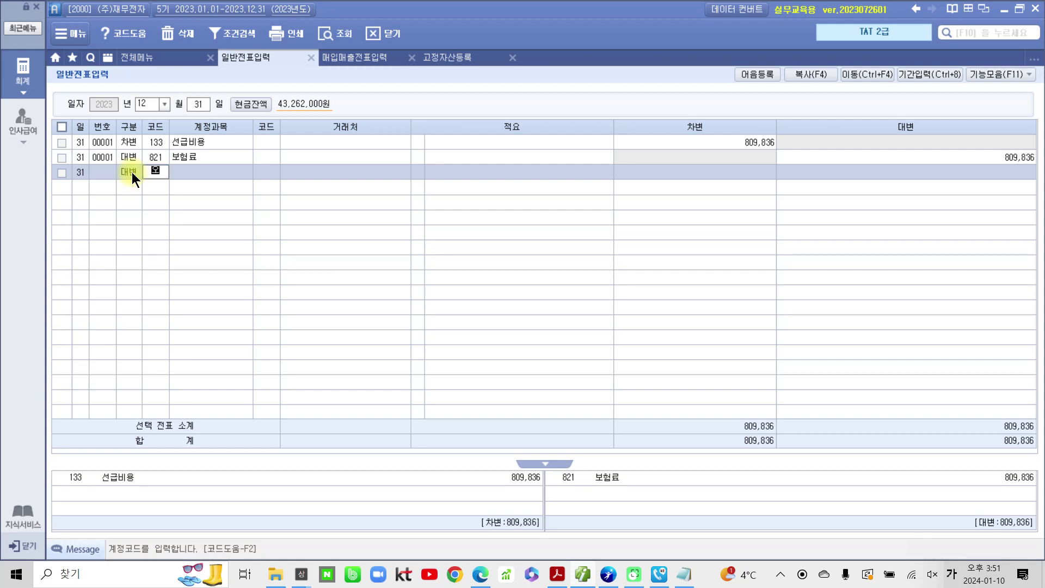
{"action": "type", "text": "외화"}
{"action": "key", "text": "Return"}
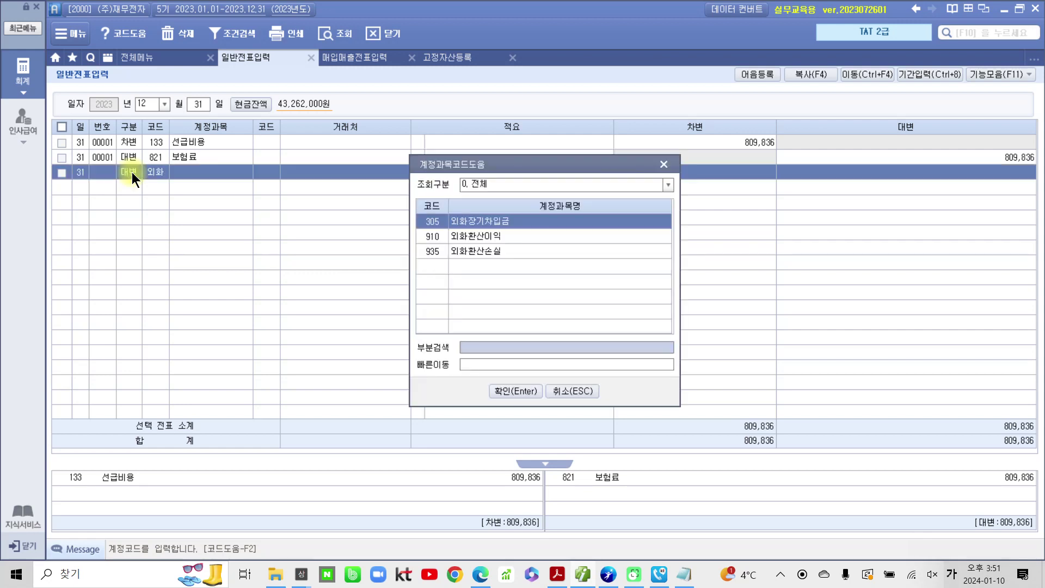
{"action": "key", "text": "Down"}
{"action": "key", "text": "Up"}
{"action": "key", "text": "Return"}
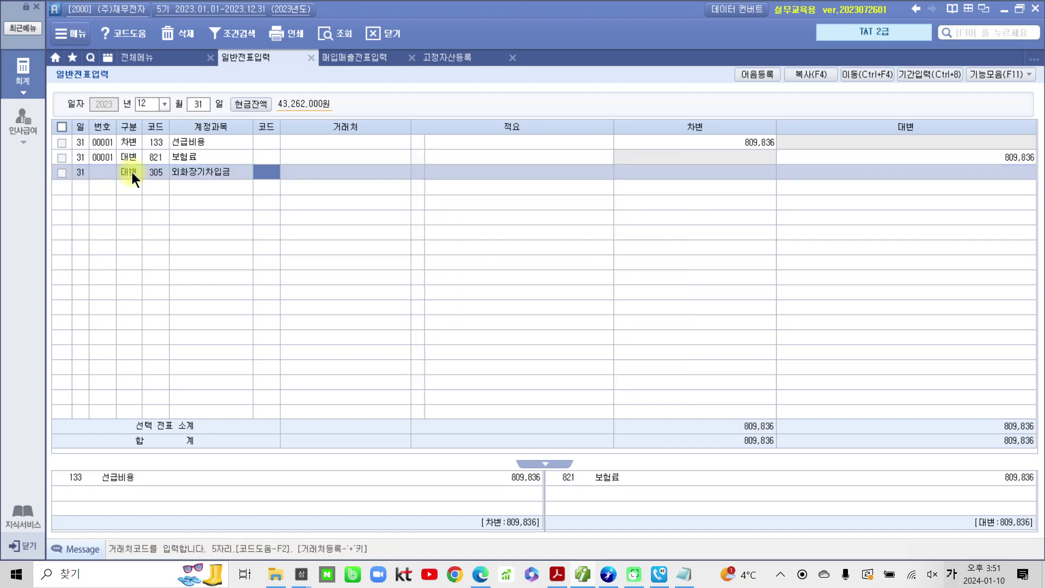
- Set the 외화장기차입금 credit line's trading partner to BEST.Co.,Ltd. and its amount to 20,000,000
{"action": "key", "text": "Hangul"}
{"action": "type", "text": "be"}
{"action": "key", "text": "Return"}
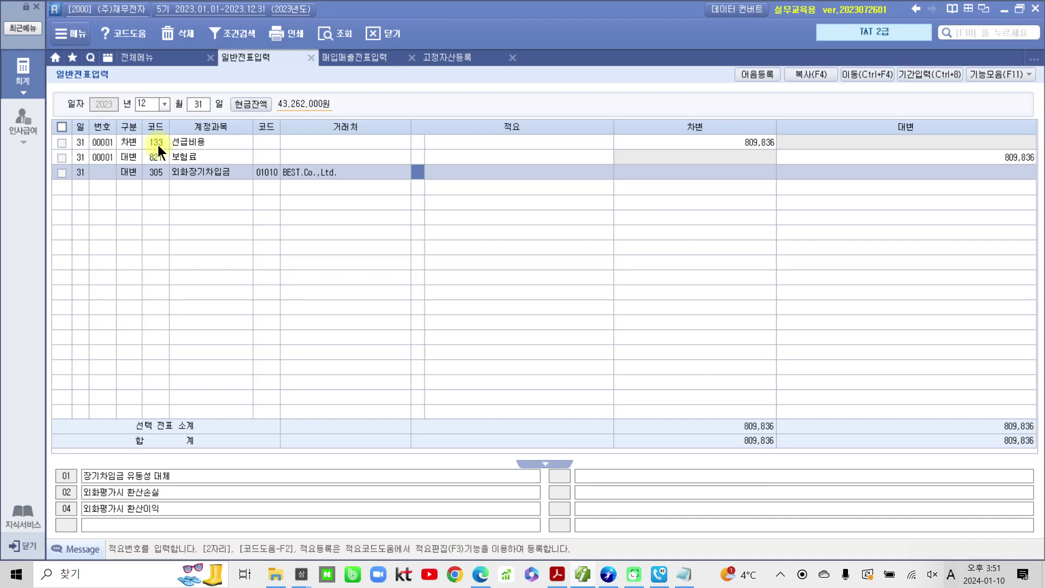
{"action": "key", "text": "Return"}
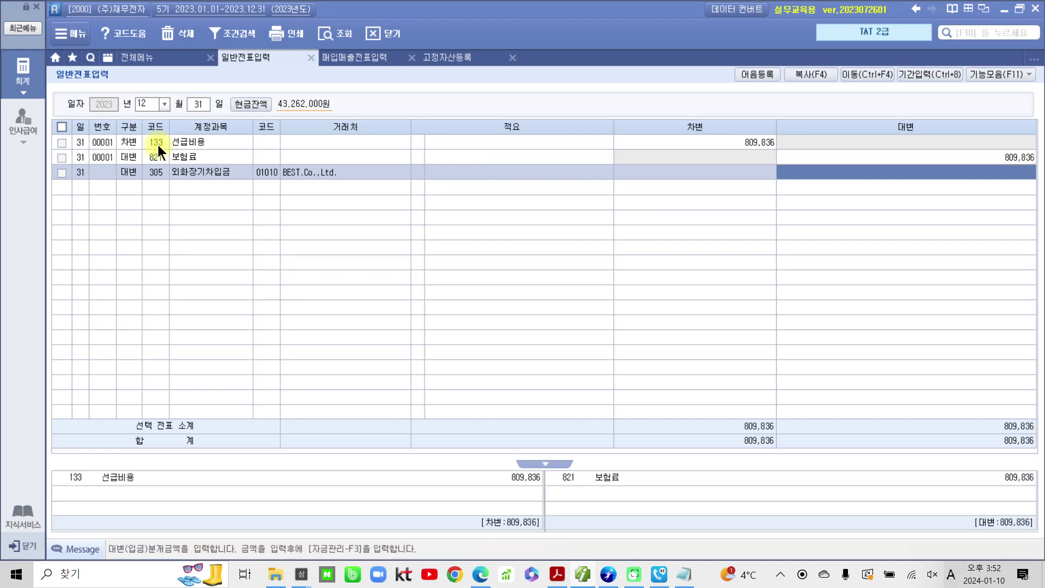
{"action": "type", "text": "20"}
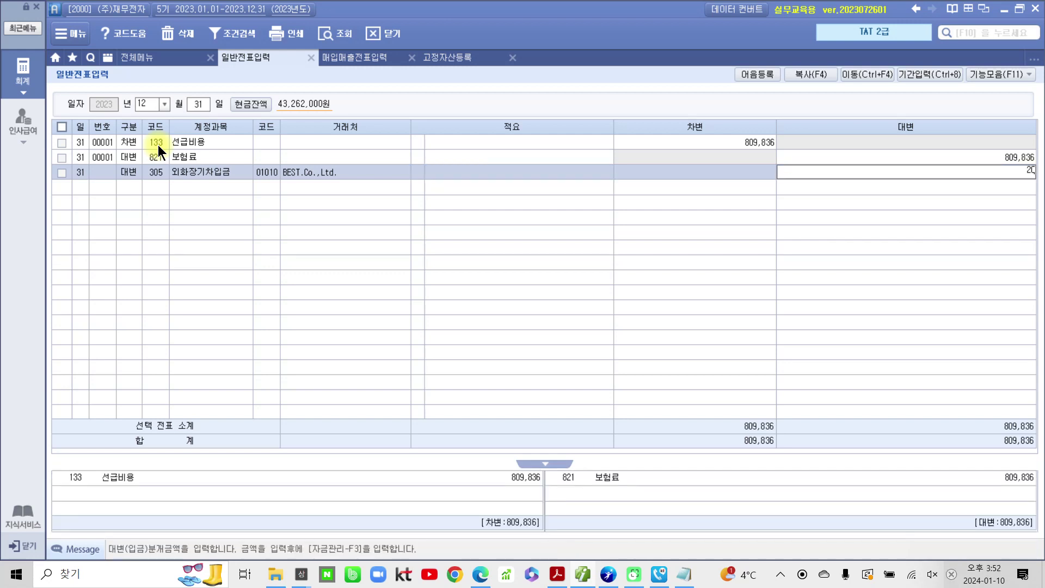
{"action": "type", "text": ",000,000"}
{"action": "key", "text": "Return"}
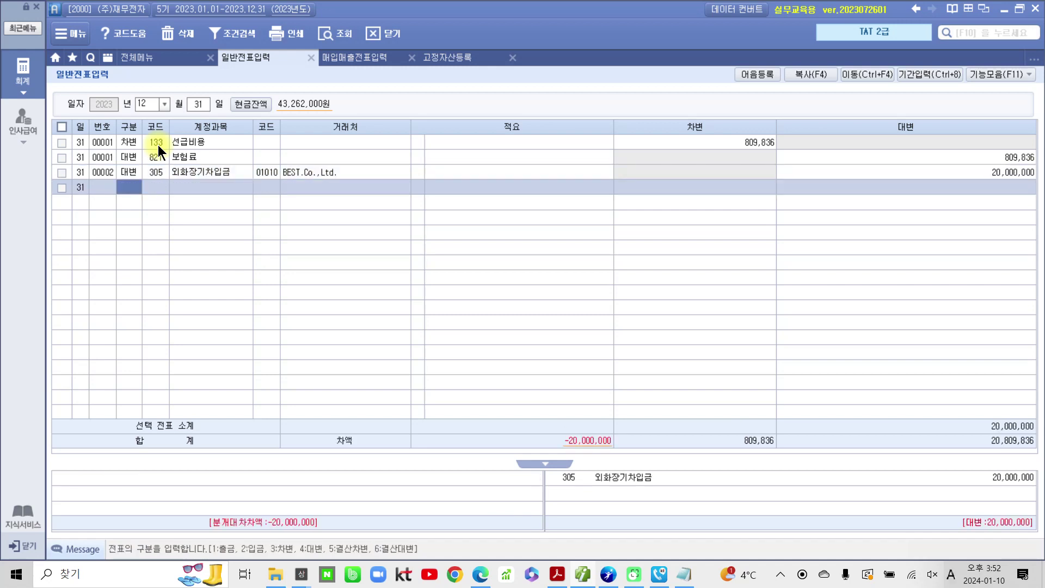
- Complete the voucher with a debit line for account 935 외화환산손실 and the amount 20,000,000
{"action": "type", "text": "3"}
{"action": "key", "text": "Return"}
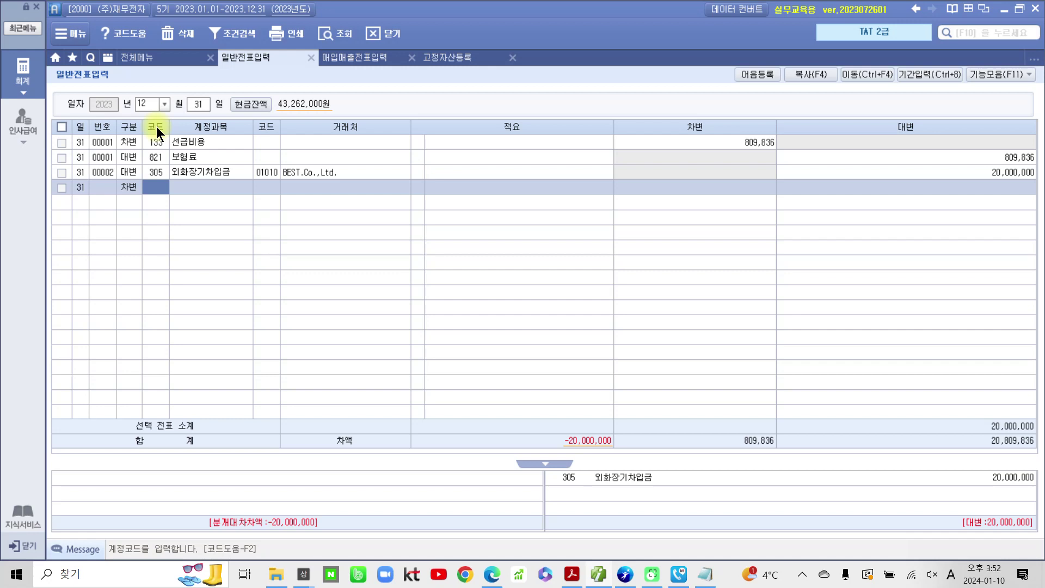
{"action": "key", "text": "Hangul"}
{"action": "type", "text": "외화"}
{"action": "key", "text": "Return"}
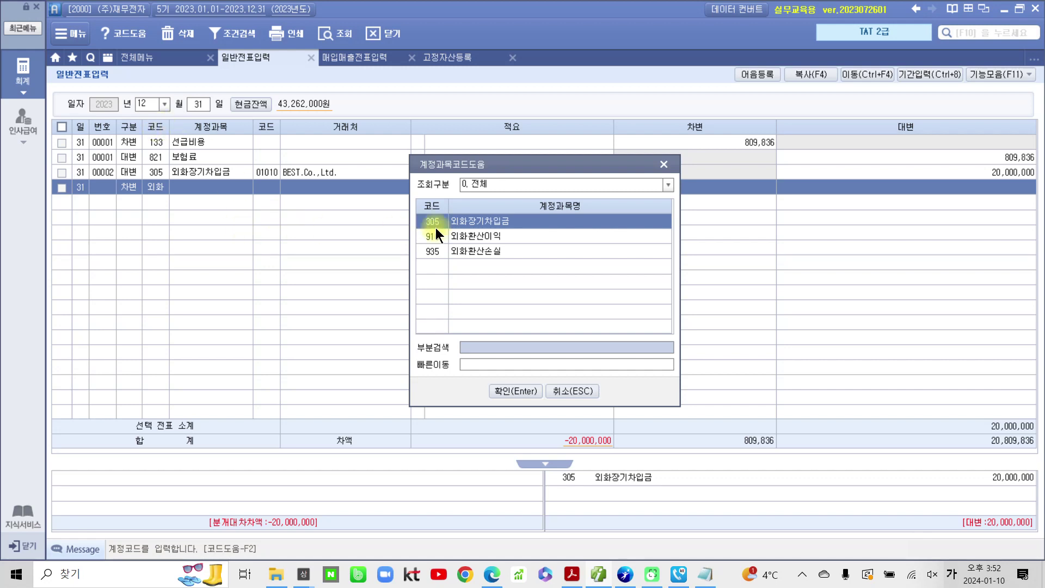
{"action": "left_click", "coordinate": [467, 251]}
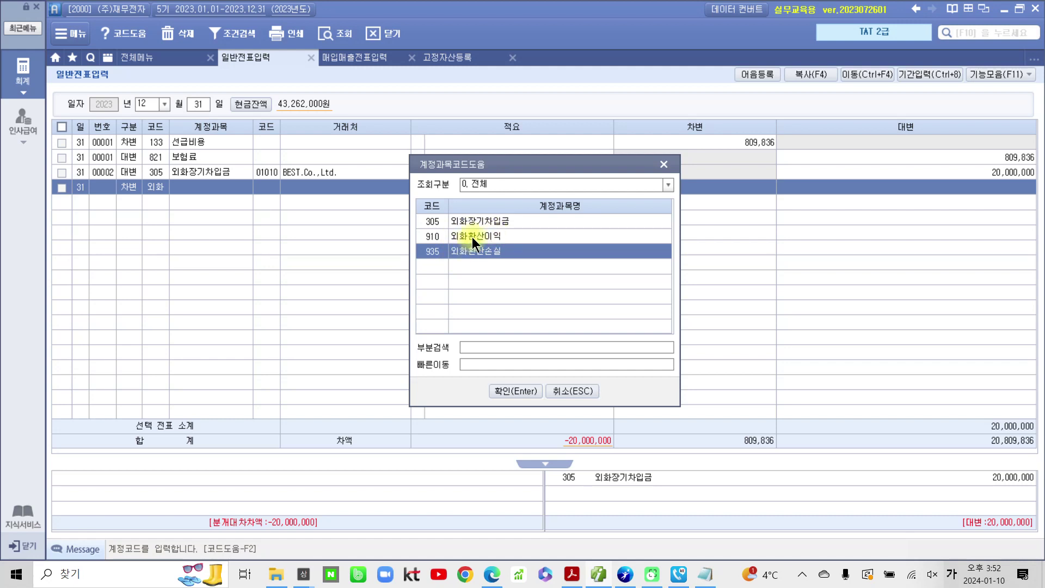
{"action": "left_click", "coordinate": [504, 390]}
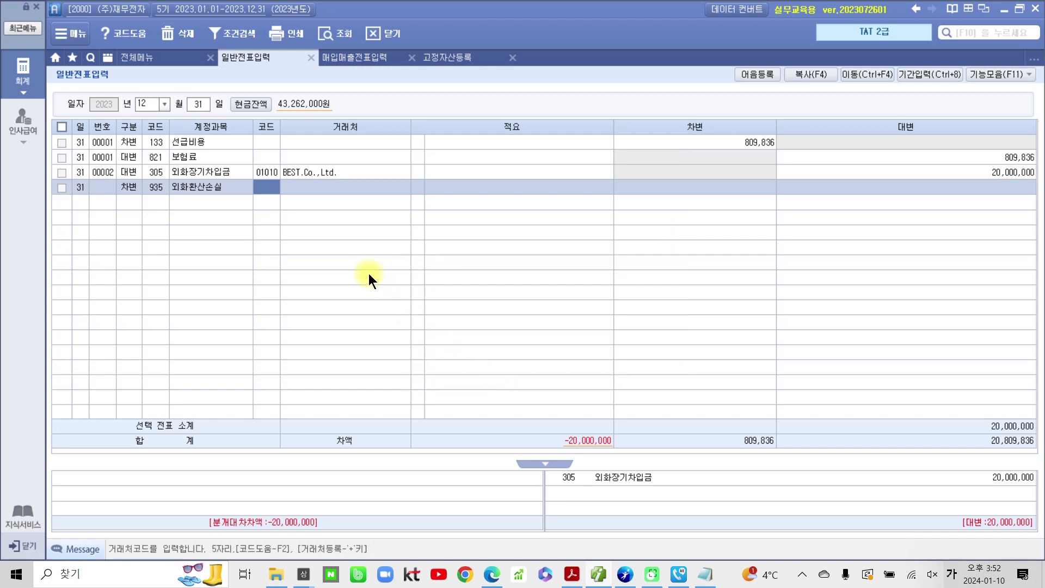
{"action": "key", "text": "Return"}
{"action": "key", "text": "Return"}
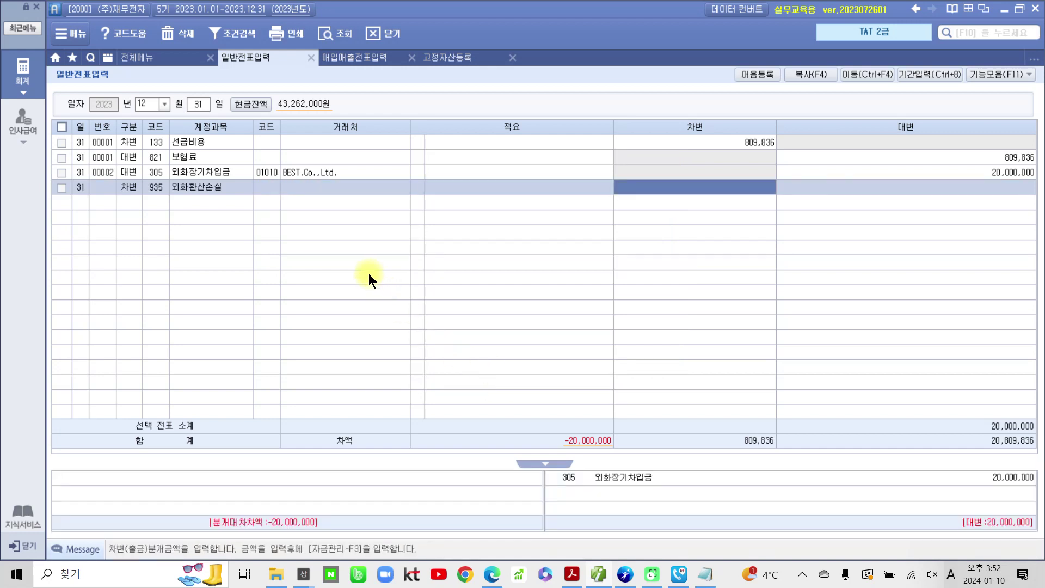
{"action": "type", "text": "20000000"}
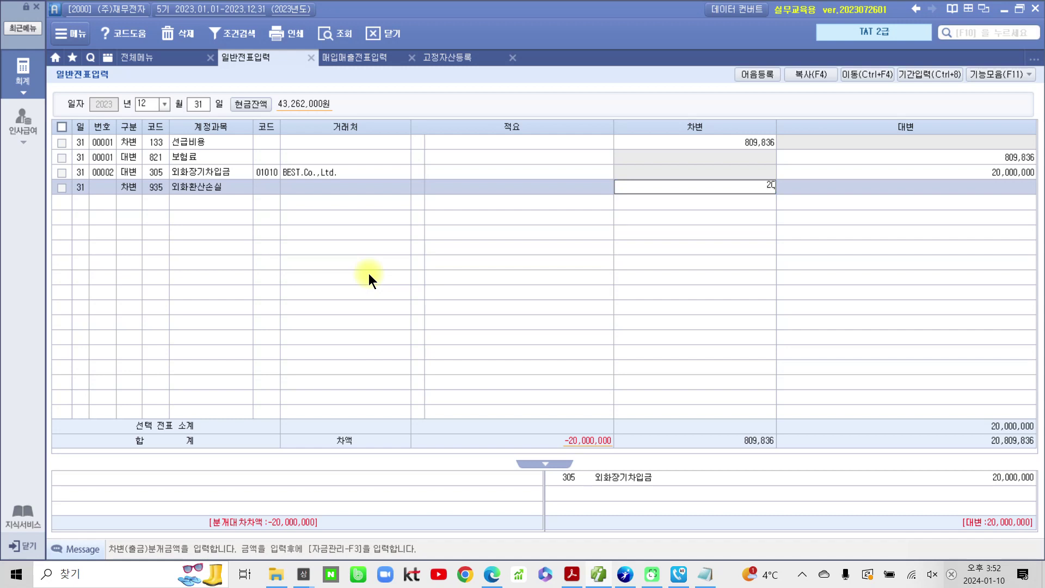
{"action": "key", "text": "Return"}
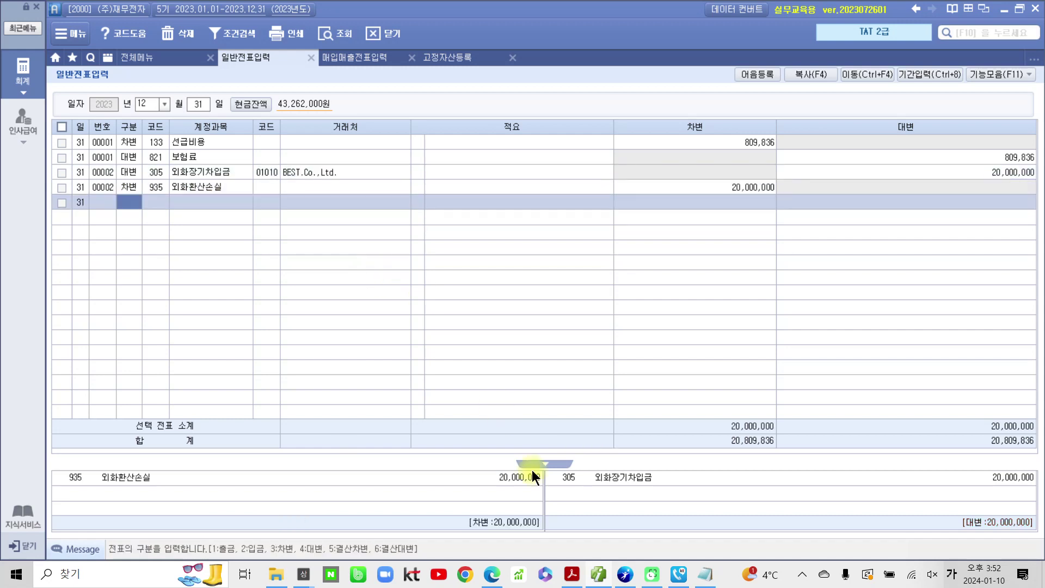
- Switch back to the PDF workbook and highlight the row labels 원재료 and 제품 in question 3's inventory table
{"action": "left_click", "coordinate": [571, 574]}
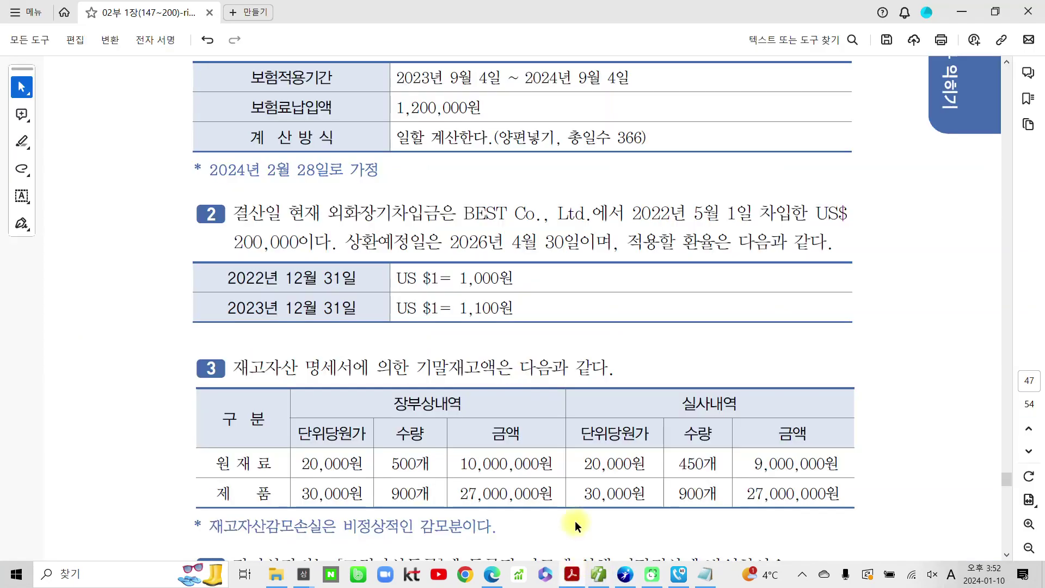
{"action": "scroll", "coordinate": [230, 419], "scroll_direction": "down", "scroll_amount": 4}
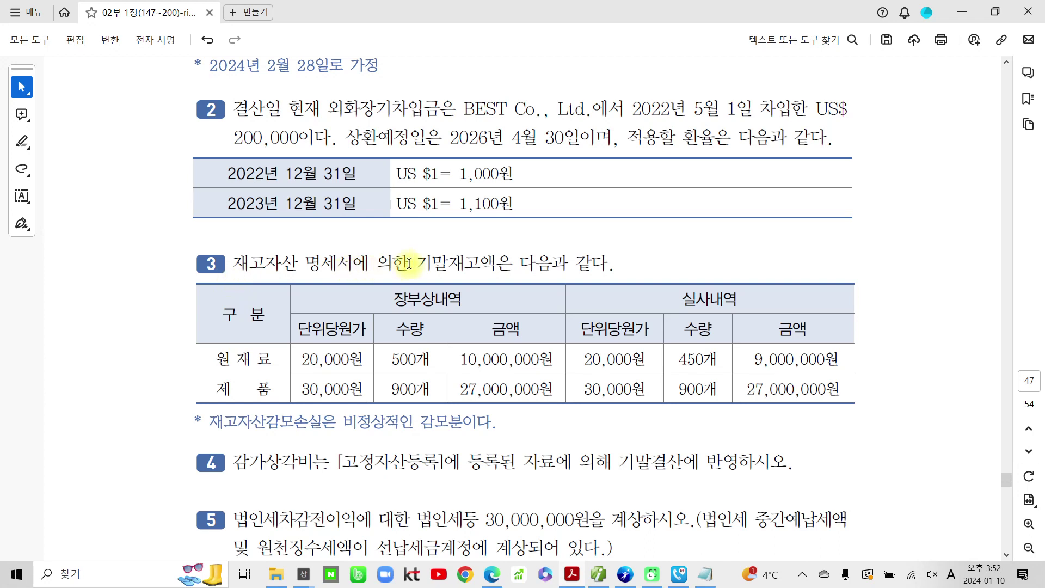
{"action": "scroll", "coordinate": [571, 263], "scroll_direction": "down", "scroll_amount": 2}
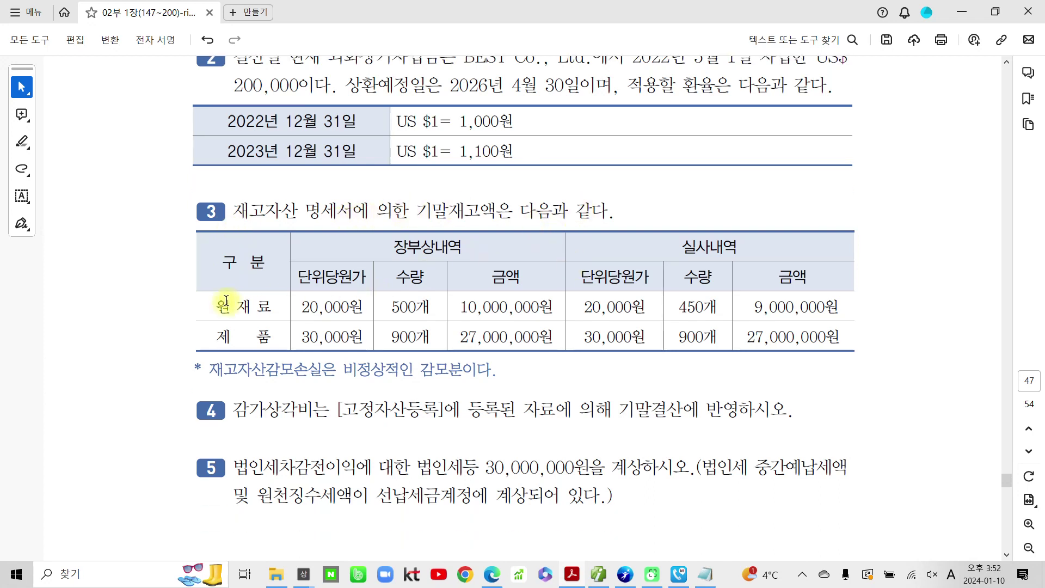
{"action": "left_click_drag", "start_coordinate": [218, 307], "coordinate": [272, 308]}
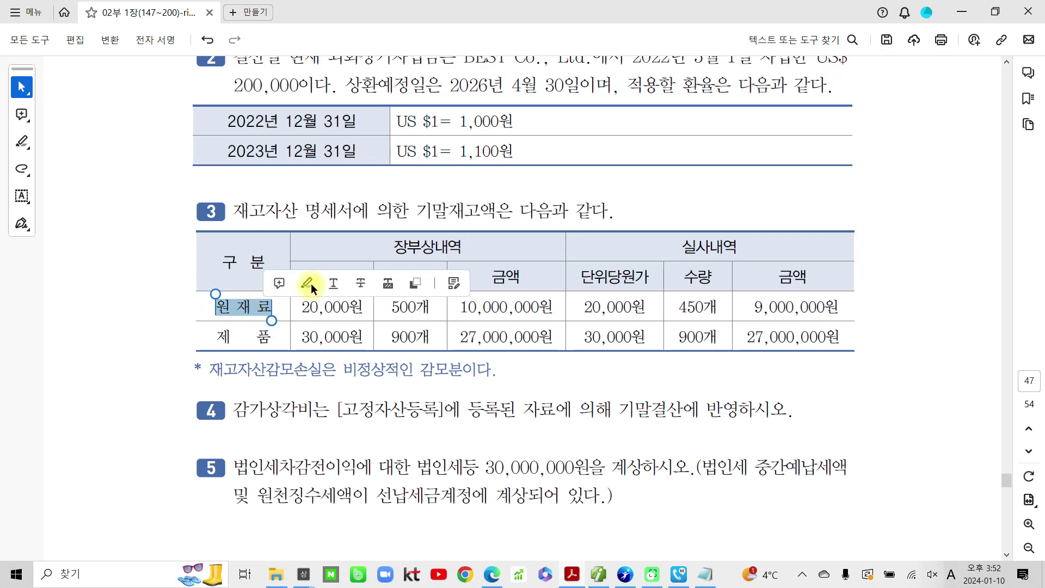
{"action": "left_click", "coordinate": [312, 283]}
{"action": "left_click_drag", "start_coordinate": [216, 337], "coordinate": [272, 337]}
{"action": "left_click", "coordinate": [308, 315]}
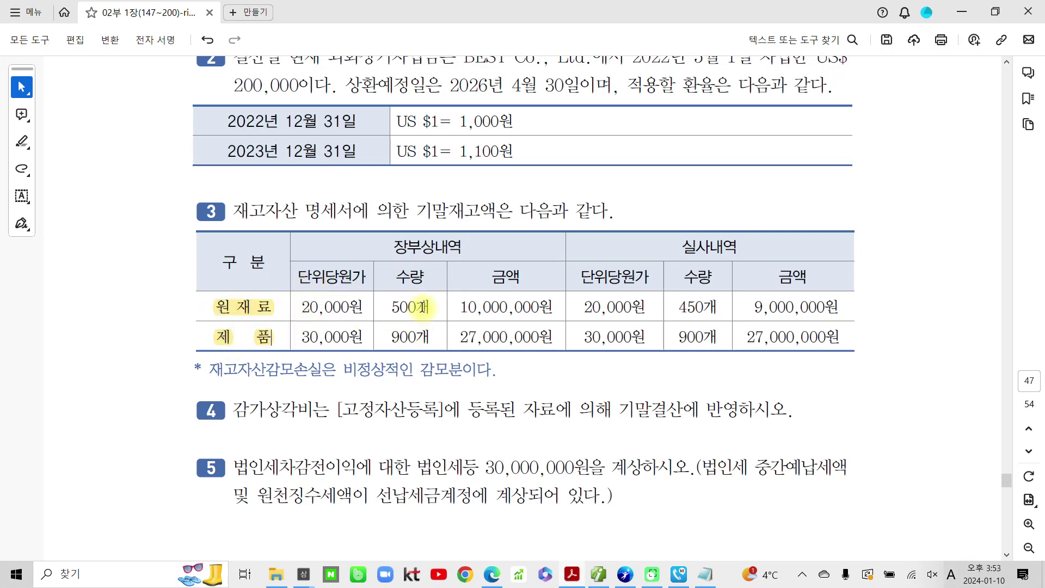
- Highlight the column headings 장부상내역 and 실사내역 in question 3's inventory table
{"action": "left_click_drag", "start_coordinate": [396, 246], "coordinate": [462, 250]}
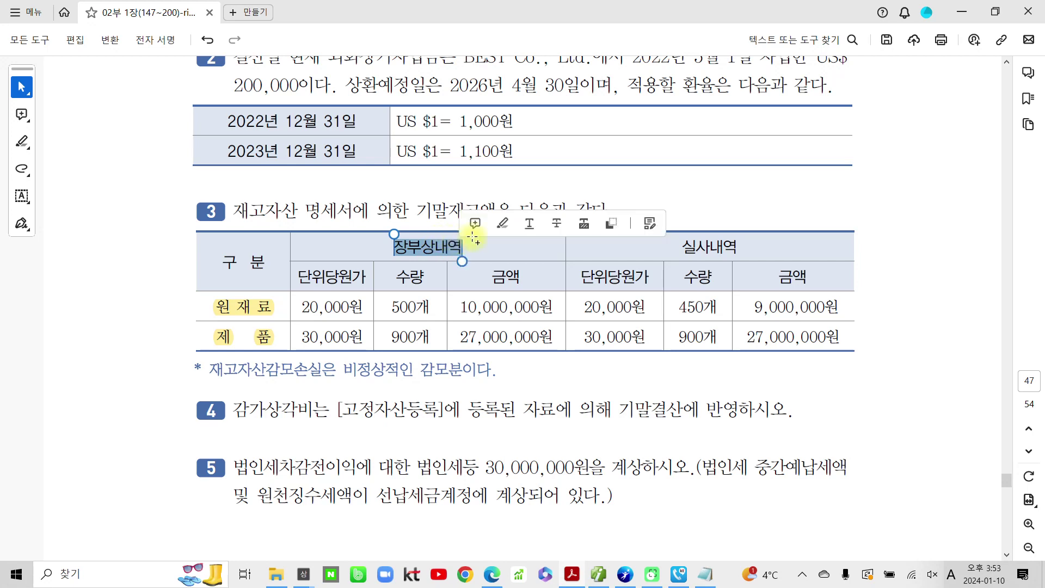
{"action": "left_click", "coordinate": [511, 220]}
{"action": "left_click_drag", "start_coordinate": [682, 246], "coordinate": [742, 245]}
{"action": "left_click", "coordinate": [784, 223]}
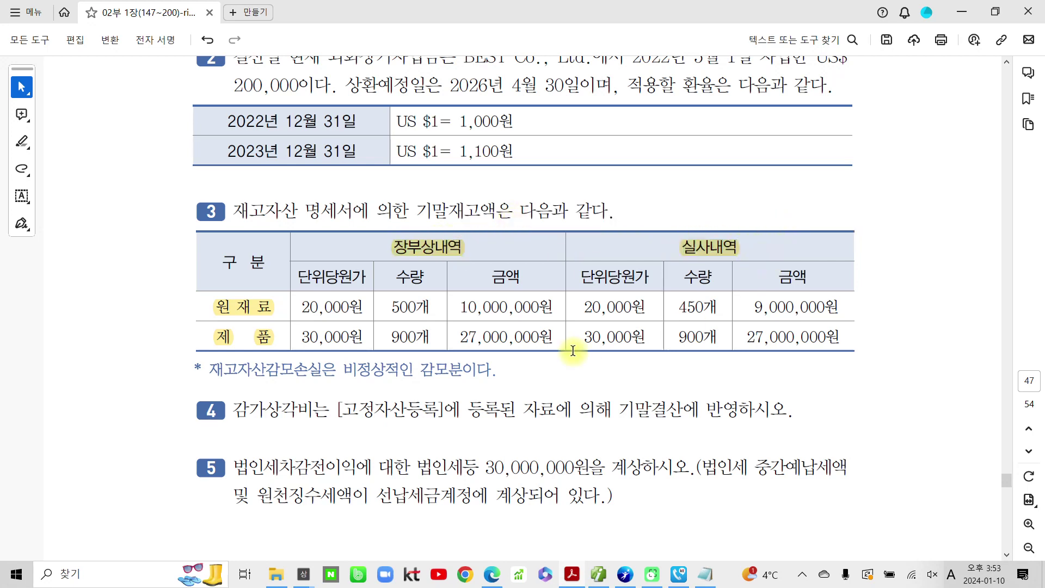
- Highlight the 원재료 physical-count amount 9,000,000원 and the word 비정상적인 in the note below the table
{"action": "left_click_drag", "start_coordinate": [754, 308], "coordinate": [850, 308]}
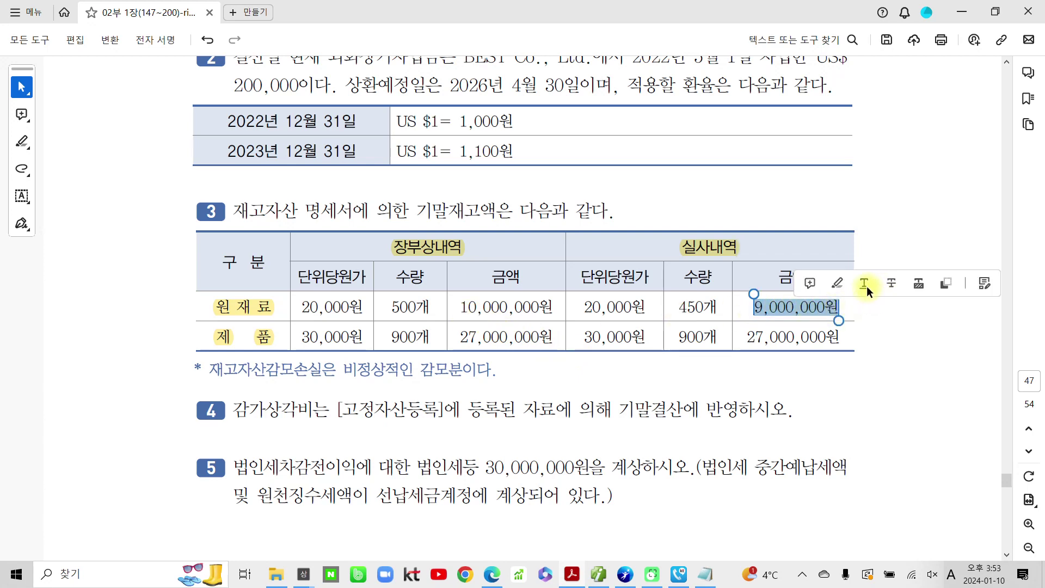
{"action": "left_click", "coordinate": [837, 284]}
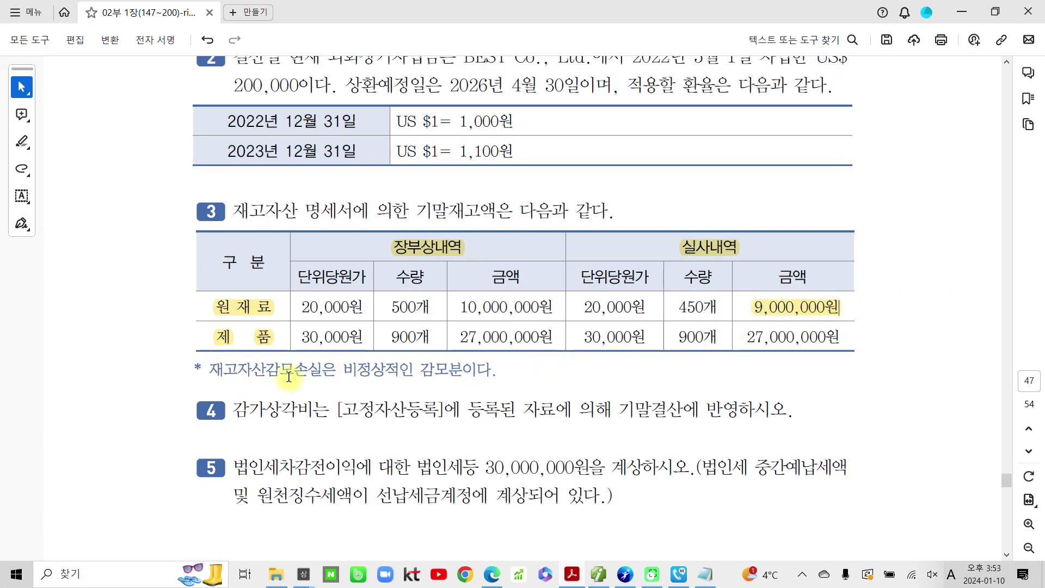
{"action": "left_click_drag", "start_coordinate": [341, 370], "coordinate": [413, 368]}
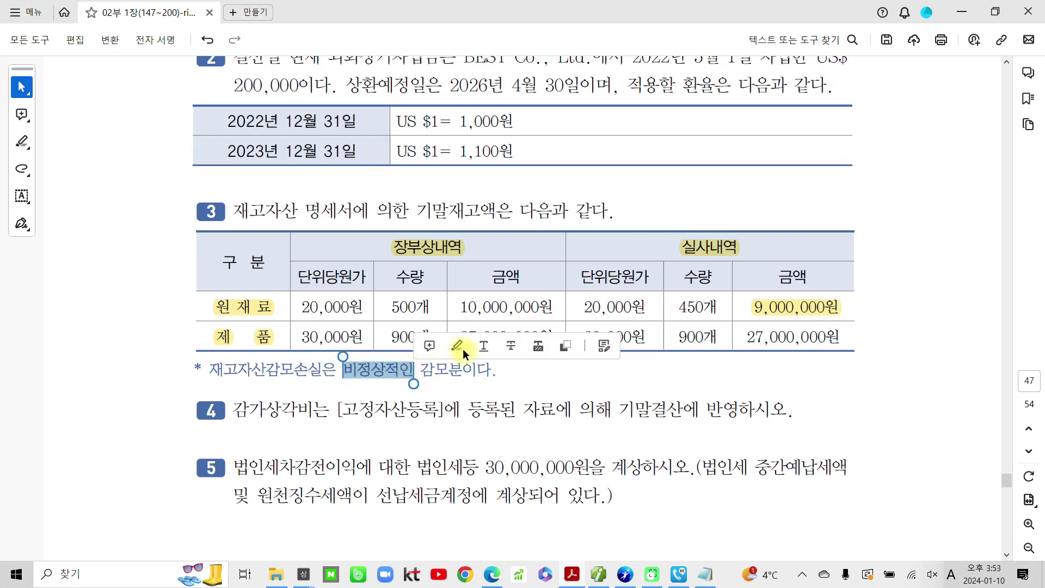
{"action": "left_click", "coordinate": [460, 346]}
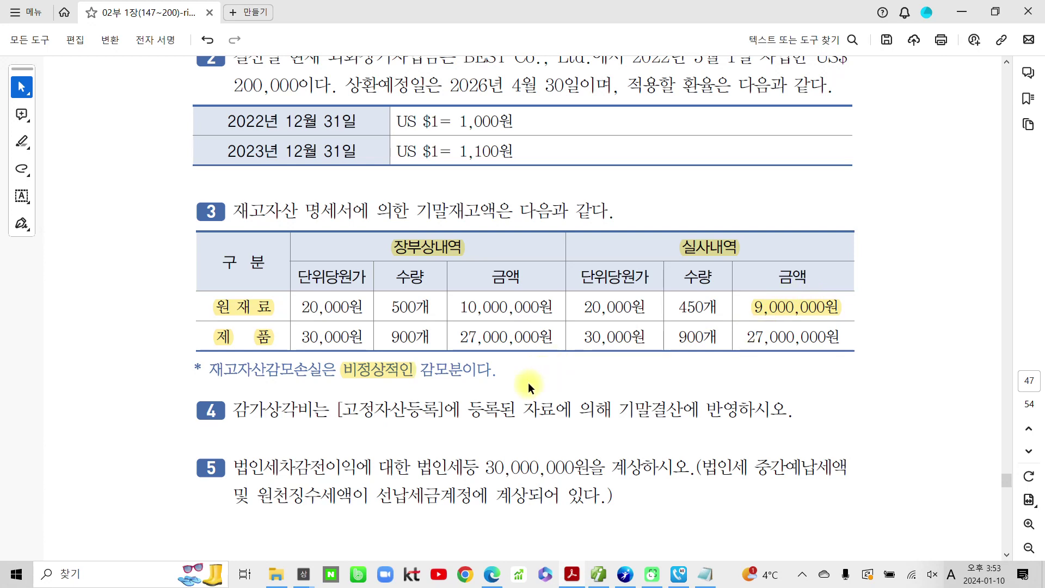
- Highlight the term 재고자산감모손실 in the note below question 3's inventory table
{"action": "left_click", "coordinate": [413, 381]}
{"action": "left_click_drag", "start_coordinate": [318, 369], "coordinate": [208, 372]}
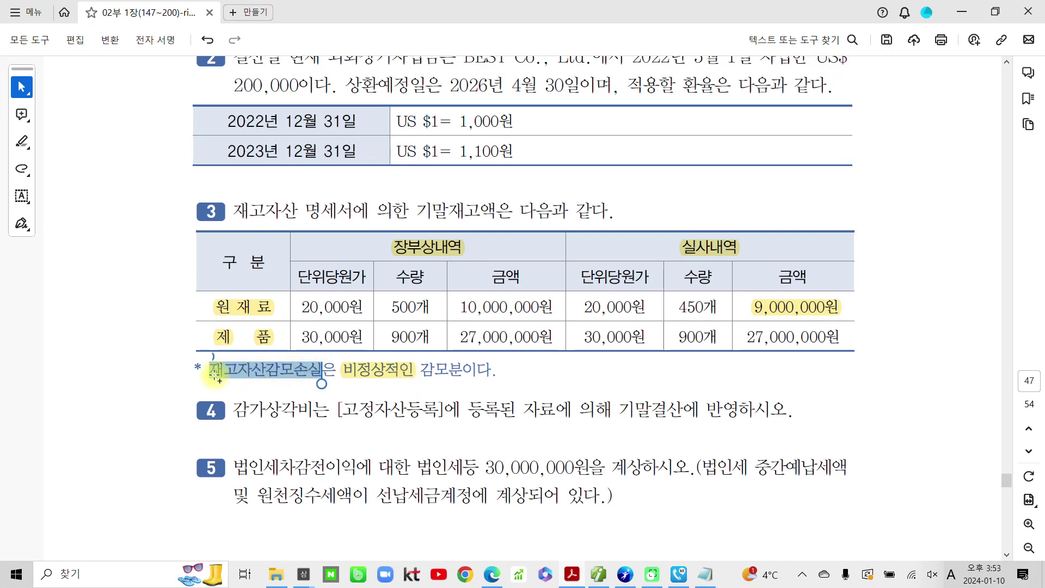
{"action": "left_click", "coordinate": [258, 341]}
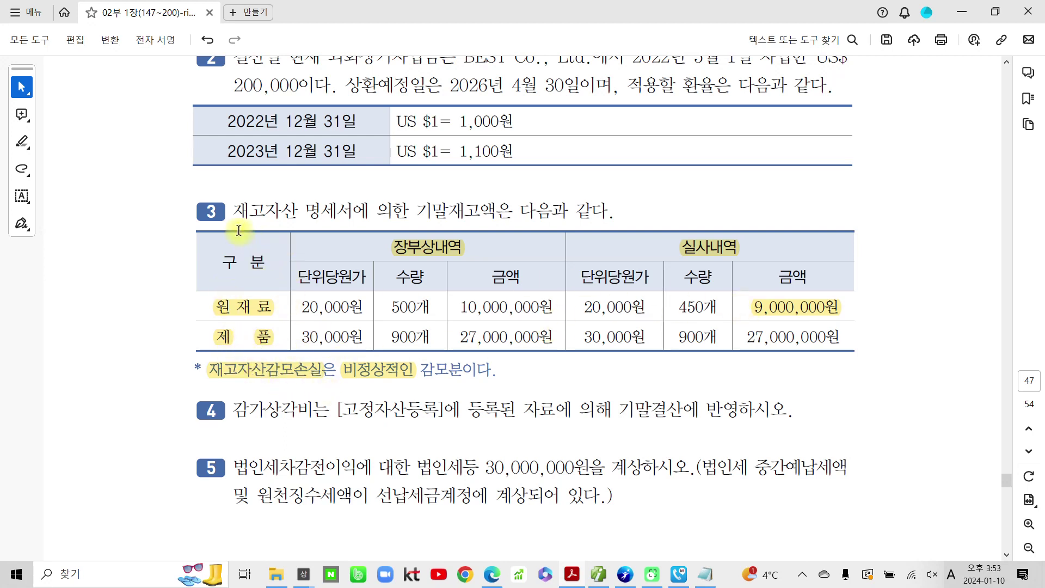
- Switch to the accounting program and add a December 31 debit line for account 939 재고자산감모손실 with the amount 1,000,000
{"action": "left_click", "coordinate": [601, 571]}
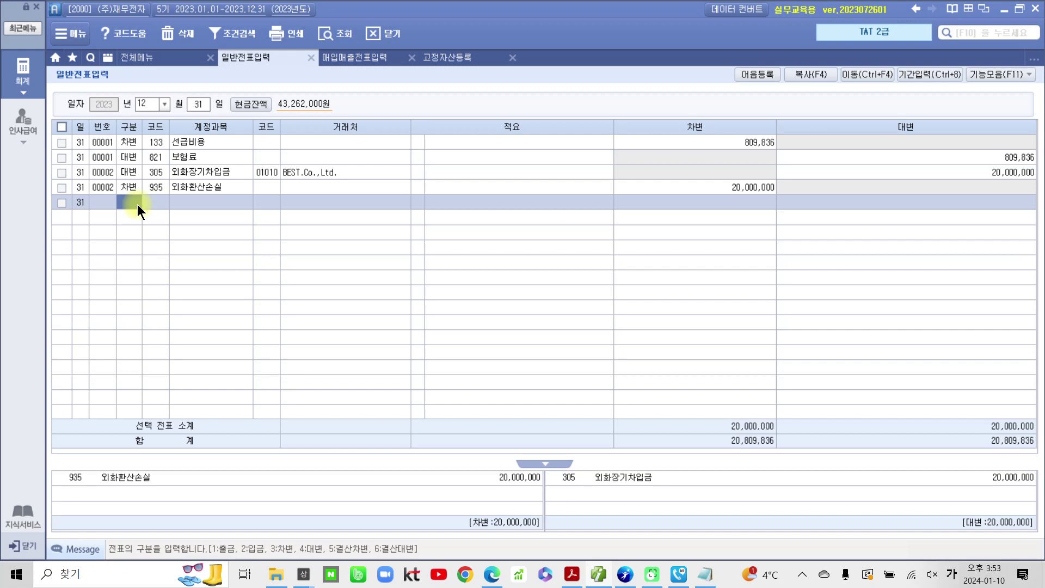
{"action": "key", "text": "Return"}
{"action": "type", "text": "재고"}
{"action": "key", "text": "Return"}
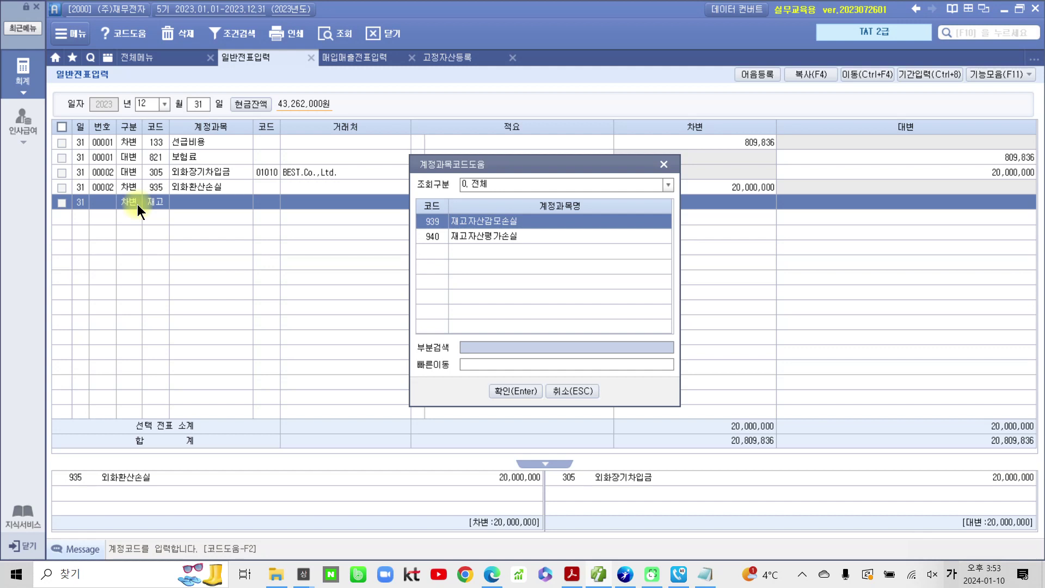
{"action": "key", "text": "Return"}
{"action": "key", "text": "Return"}
{"action": "key", "text": "Return"}
{"action": "key", "text": "Return"}
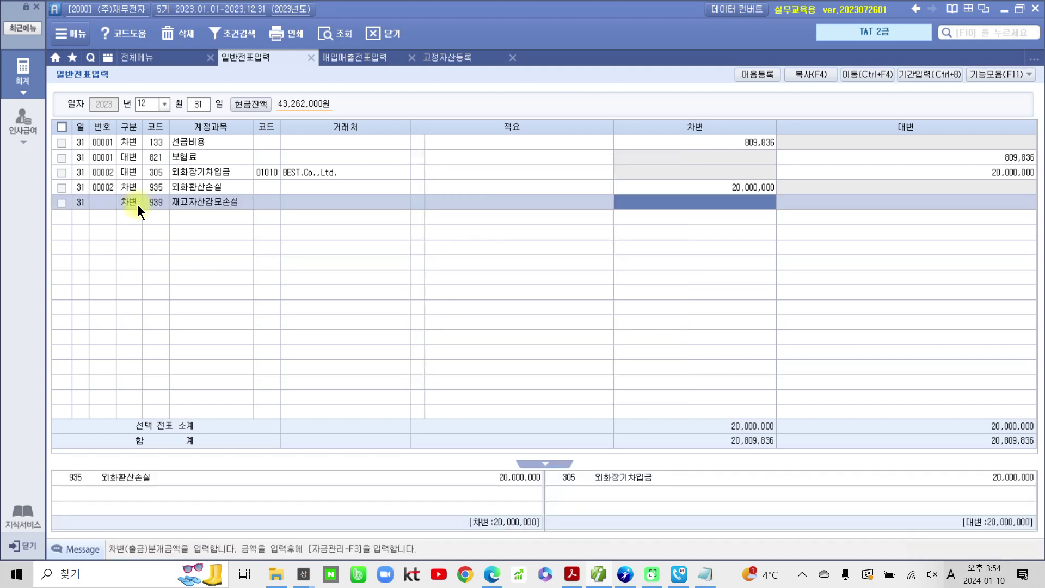
{"action": "type", "text": "1000000"}
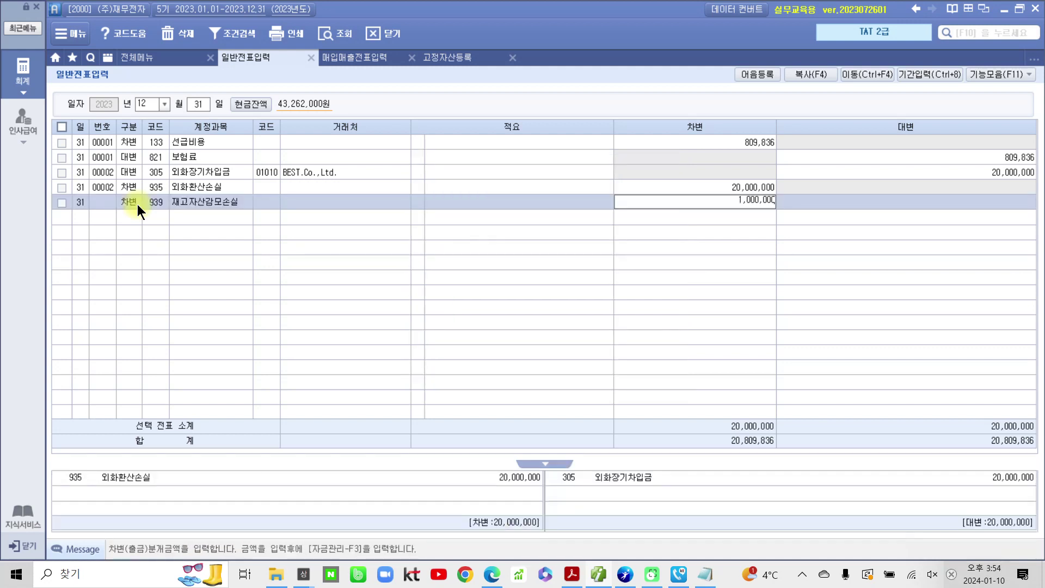
{"action": "key", "text": "Return"}
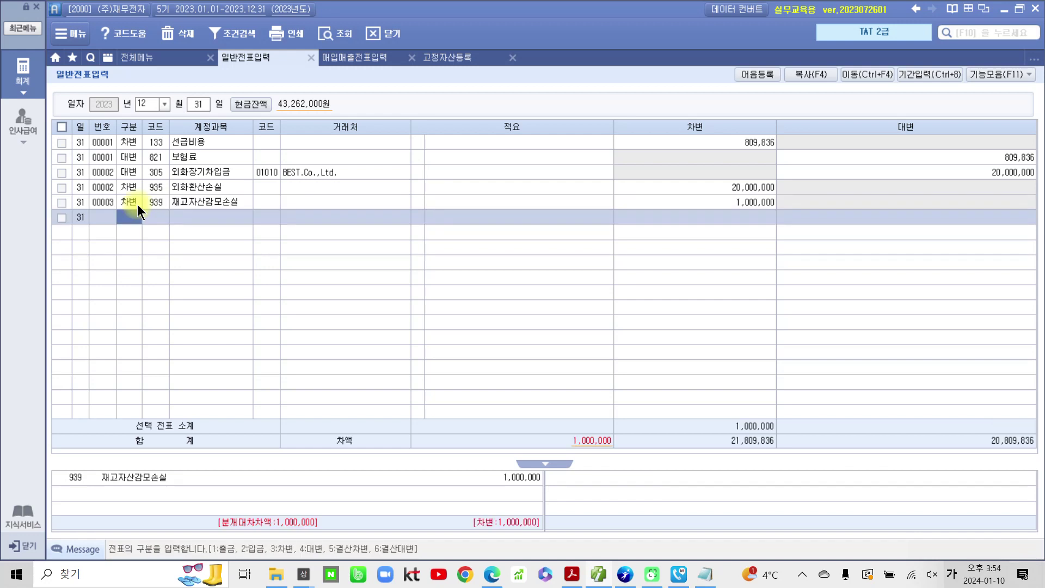
- Start the matching credit line with account 153 원재료 and leave its customer code empty
{"action": "key", "text": "Return"}
{"action": "type", "text": "원"}
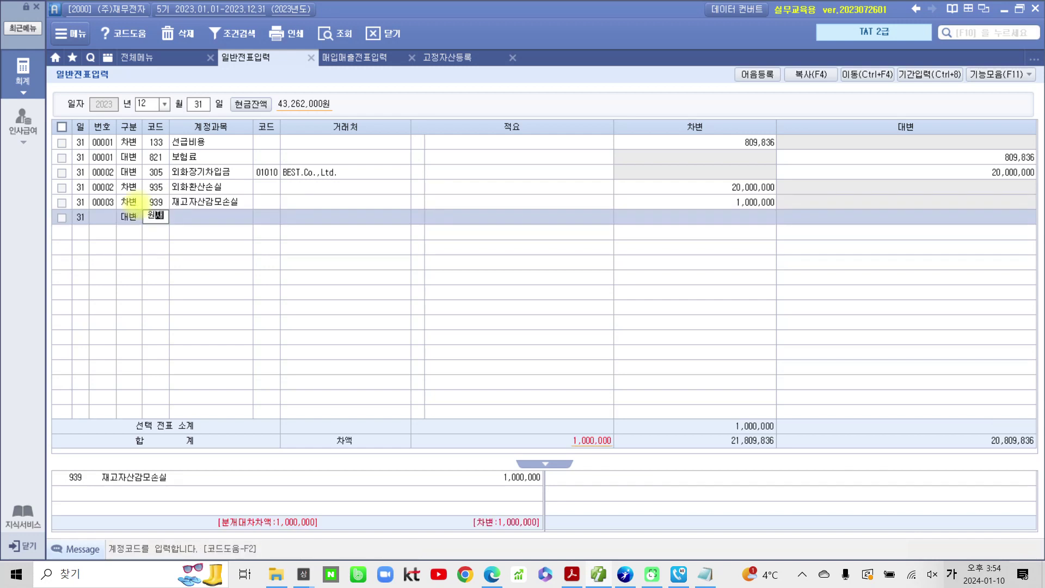
{"action": "type", "text": "재"}
{"action": "key", "text": "Return"}
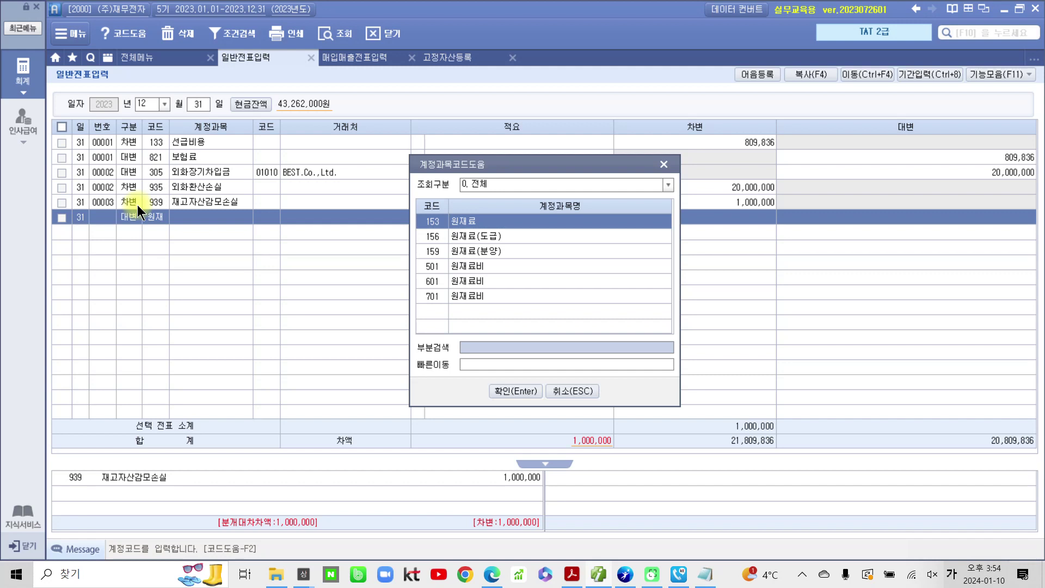
{"action": "key", "text": "Return"}
{"action": "key", "text": "Return"}
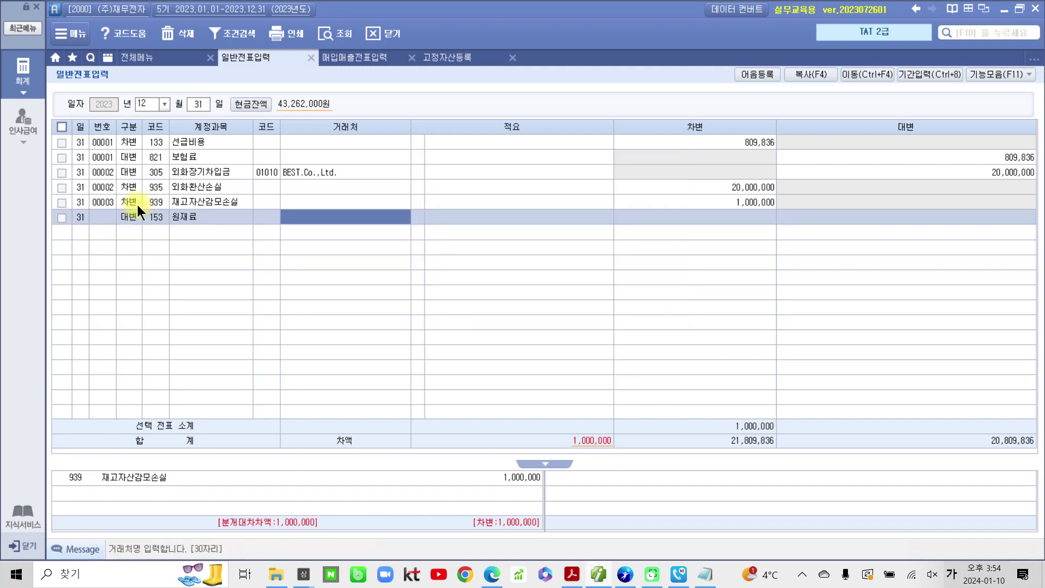
- Give the 원재료 credit line the summary 08 타계정으로 대체액 and the amount 1,000,000
{"action": "key", "text": "Return"}
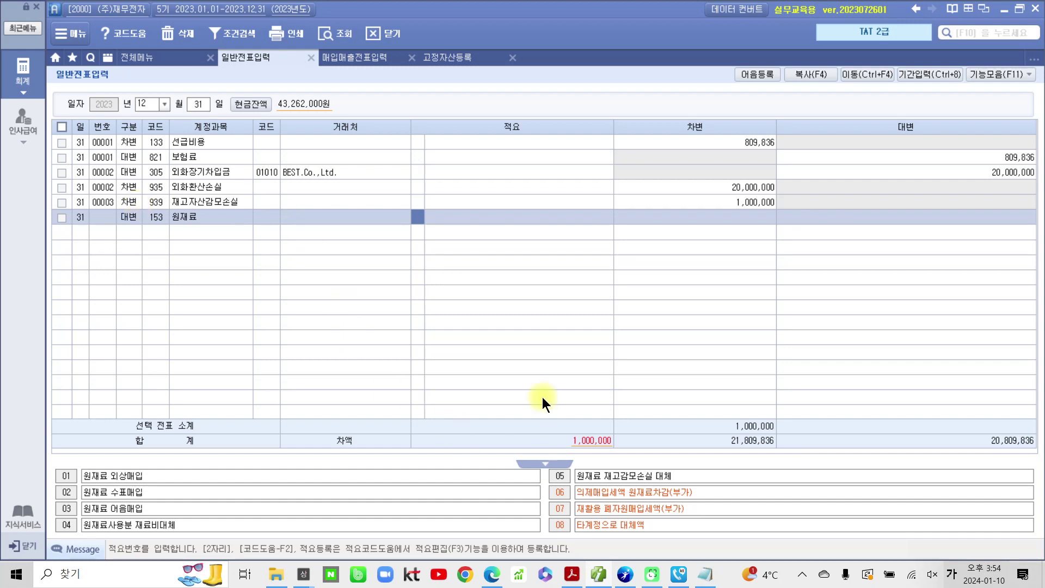
{"action": "type", "text": "8"}
{"action": "key", "text": "Return"}
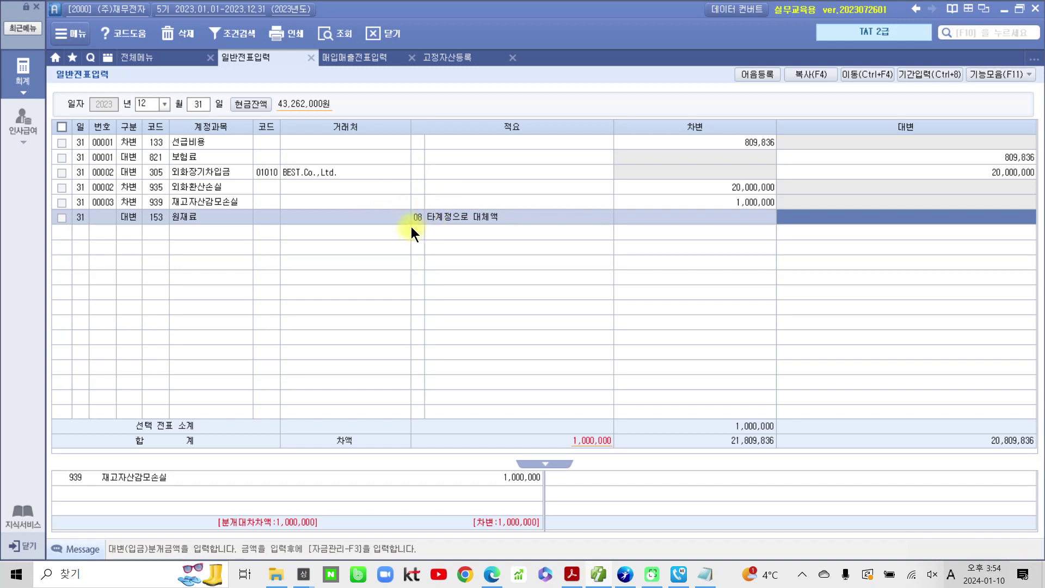
{"action": "type", "text": "1,000,00"}
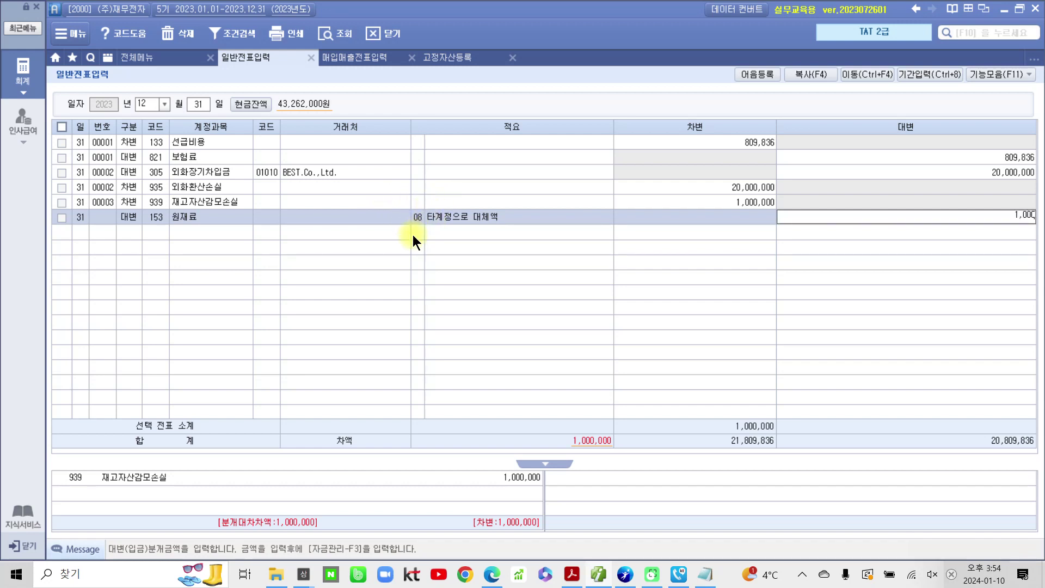
{"action": "type", "text": "0"}
{"action": "key", "text": "Return"}
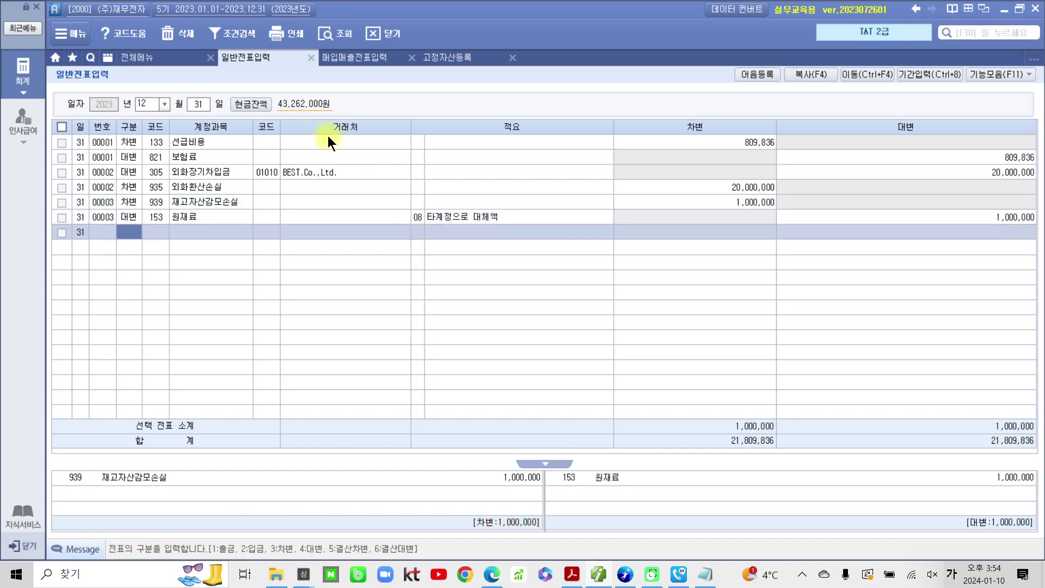
- Switch back to the PDF workbook and highlight 30,000,000원을 and 선납세금 in question 5
{"action": "left_click", "coordinate": [577, 578]}
{"action": "scroll", "coordinate": [406, 414], "scroll_direction": "down", "scroll_amount": 1}
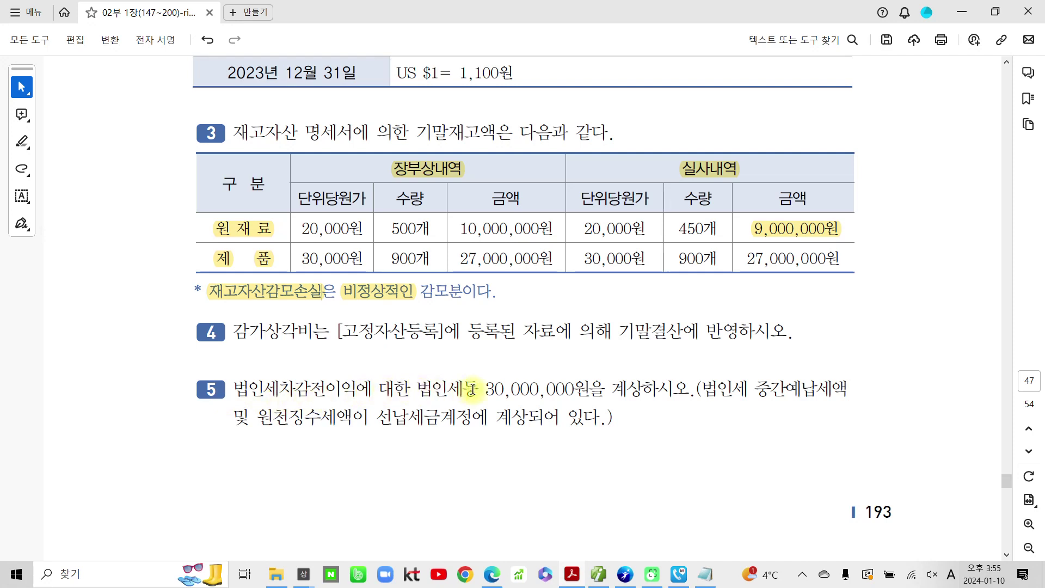
{"action": "left_click_drag", "start_coordinate": [471, 389], "coordinate": [606, 389]}
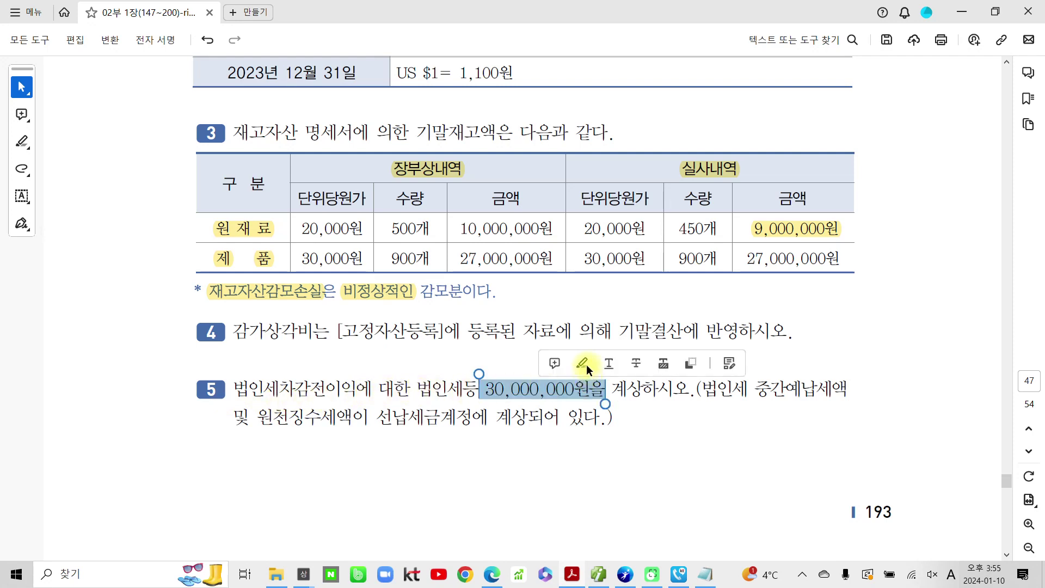
{"action": "left_click", "coordinate": [586, 364]}
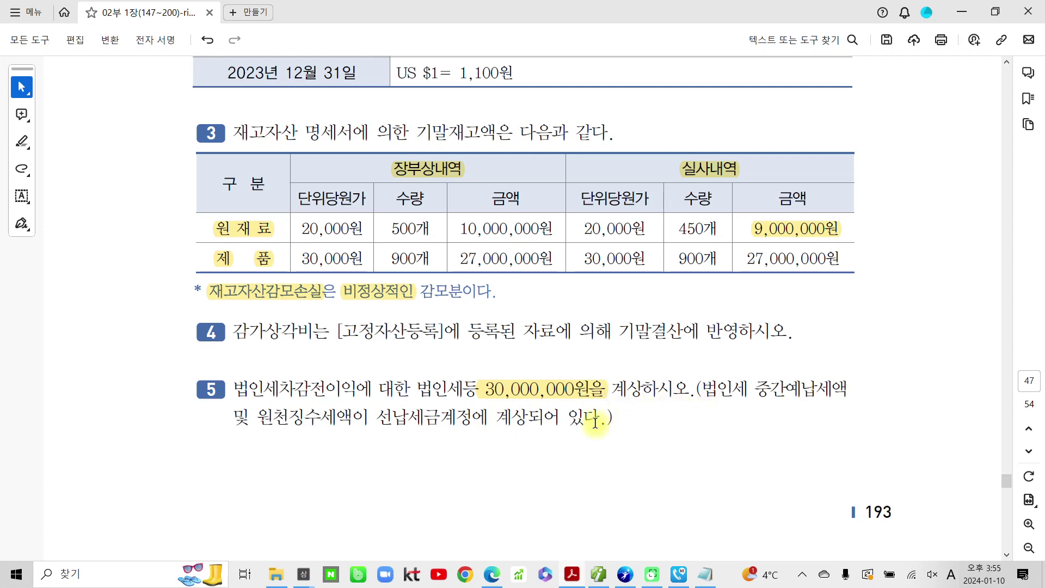
{"action": "left_click", "coordinate": [380, 419]}
{"action": "left_click_drag", "start_coordinate": [380, 419], "coordinate": [441, 419]}
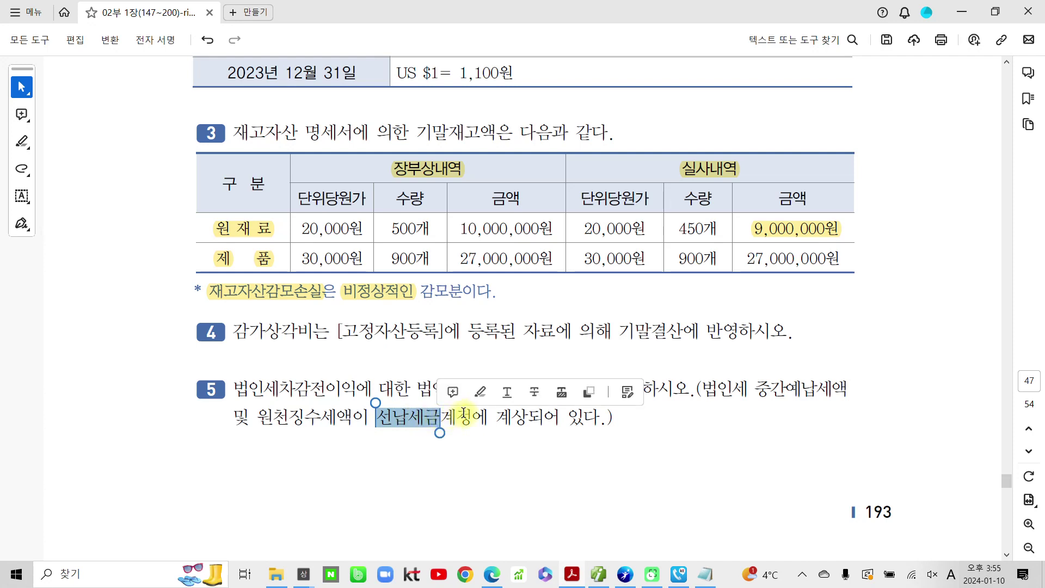
{"action": "left_click", "coordinate": [482, 393]}
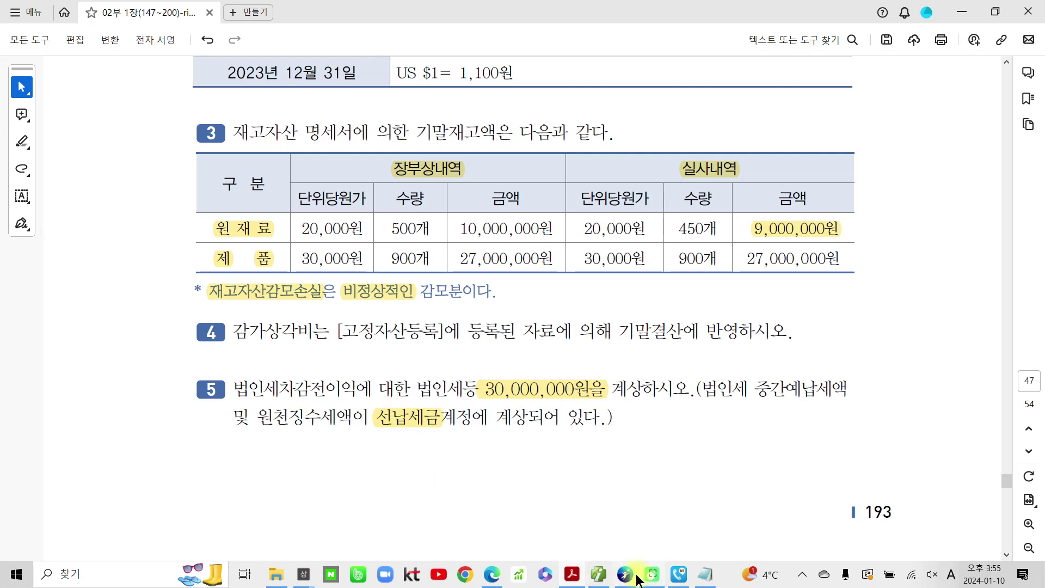
- Switch to the accounting program, query the trial balance (합계잔액시산표) as of December 31, 2023, and check the 선납세금 debit balance
{"action": "left_click", "coordinate": [599, 575]}
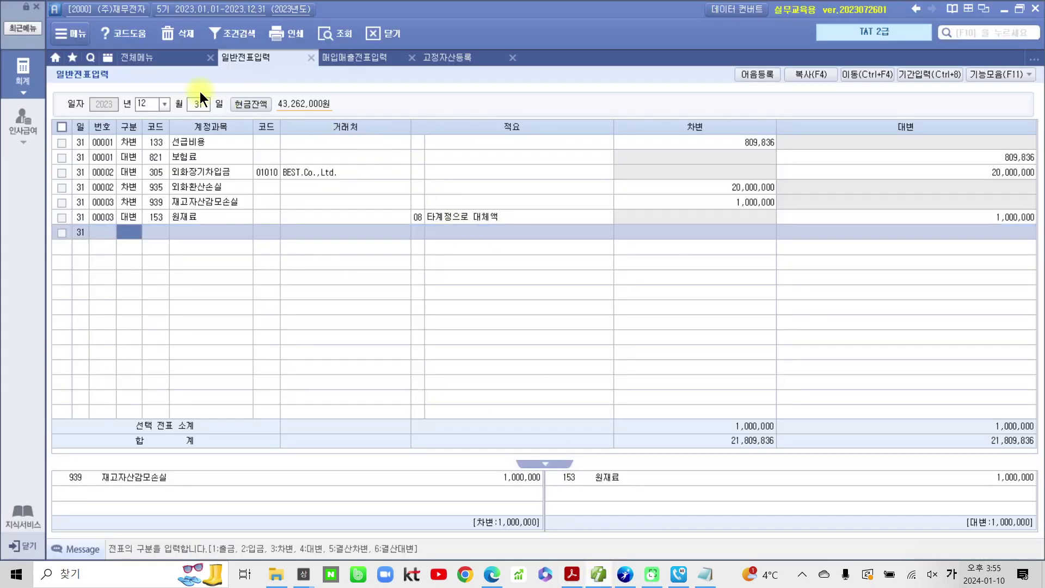
{"action": "left_click", "coordinate": [141, 58]}
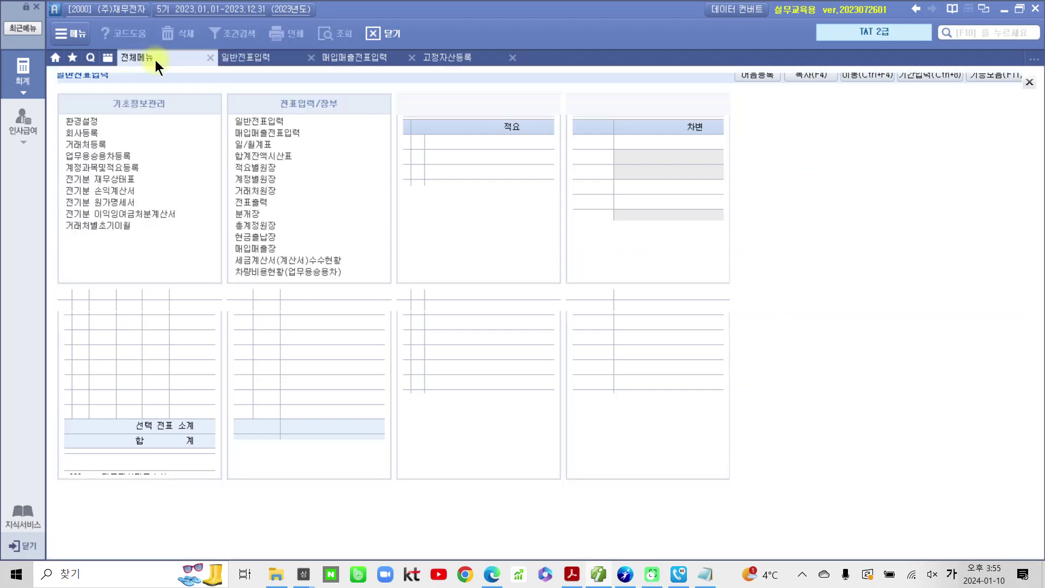
{"action": "left_click", "coordinate": [283, 156]}
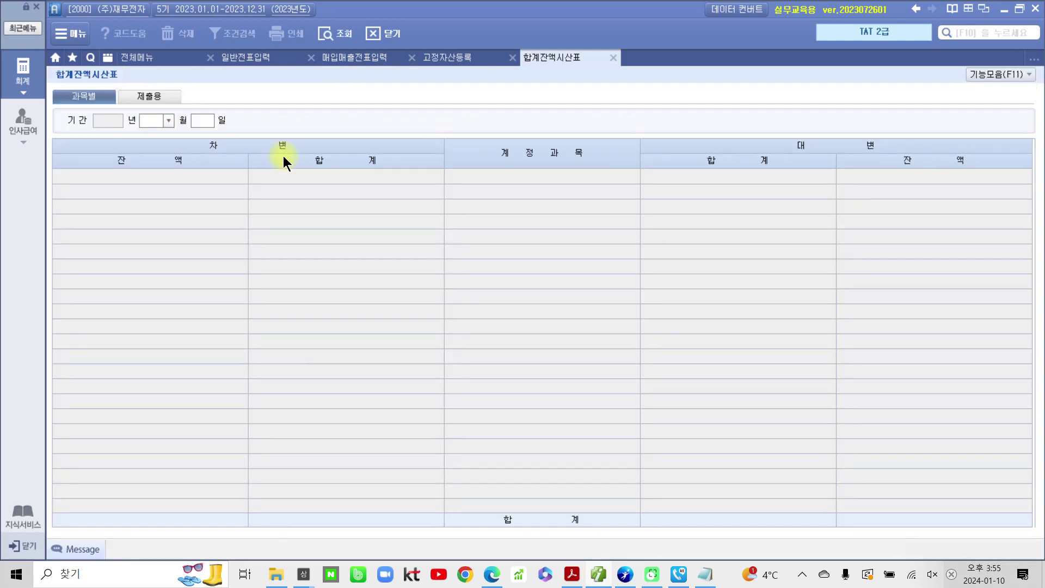
{"action": "type", "text": "12"}
{"action": "key", "text": "Return"}
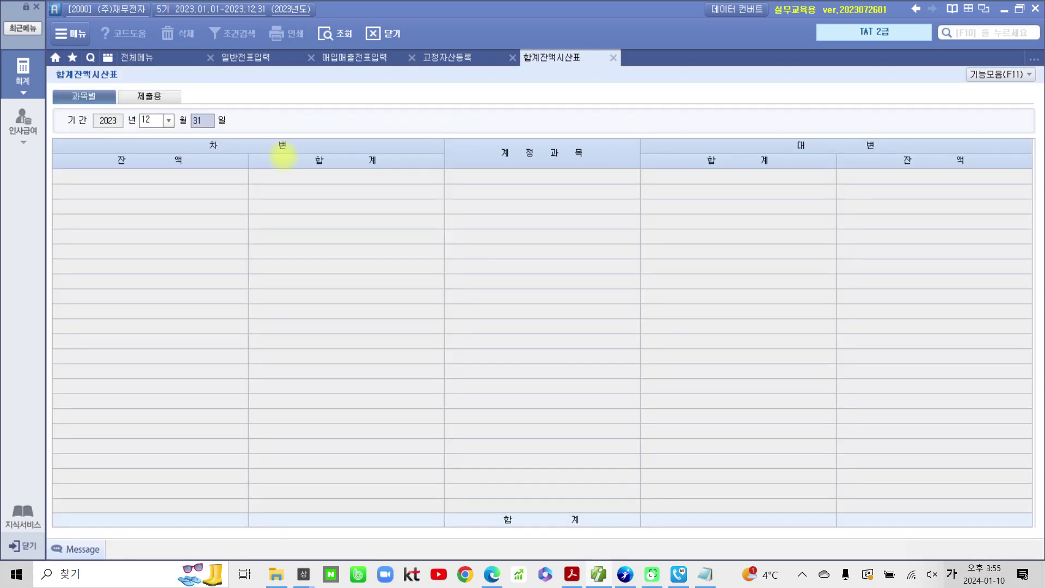
{"action": "key", "text": "Return"}
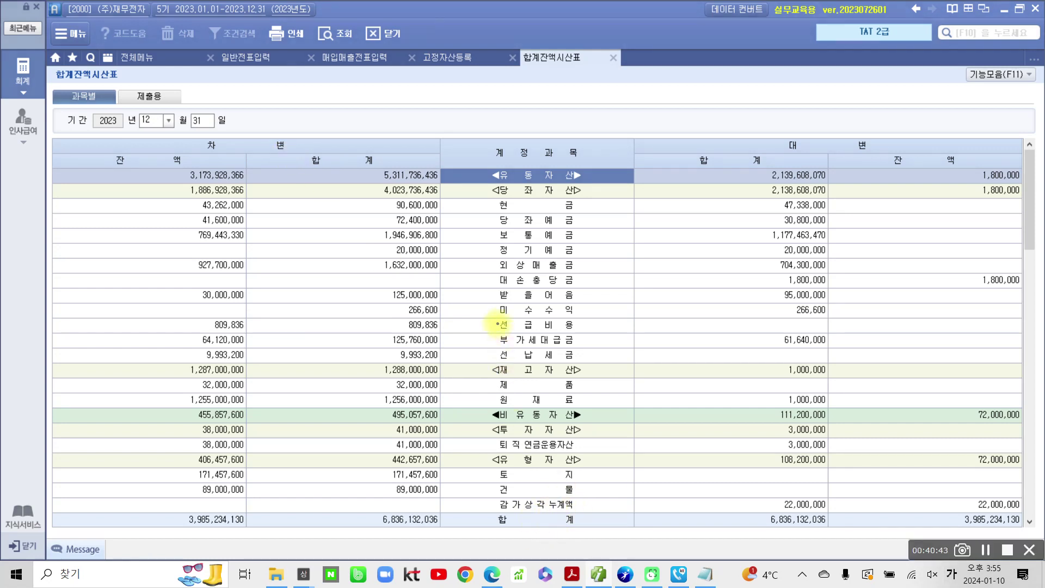
{"action": "left_click_drag", "start_coordinate": [492, 345], "coordinate": [613, 369]}
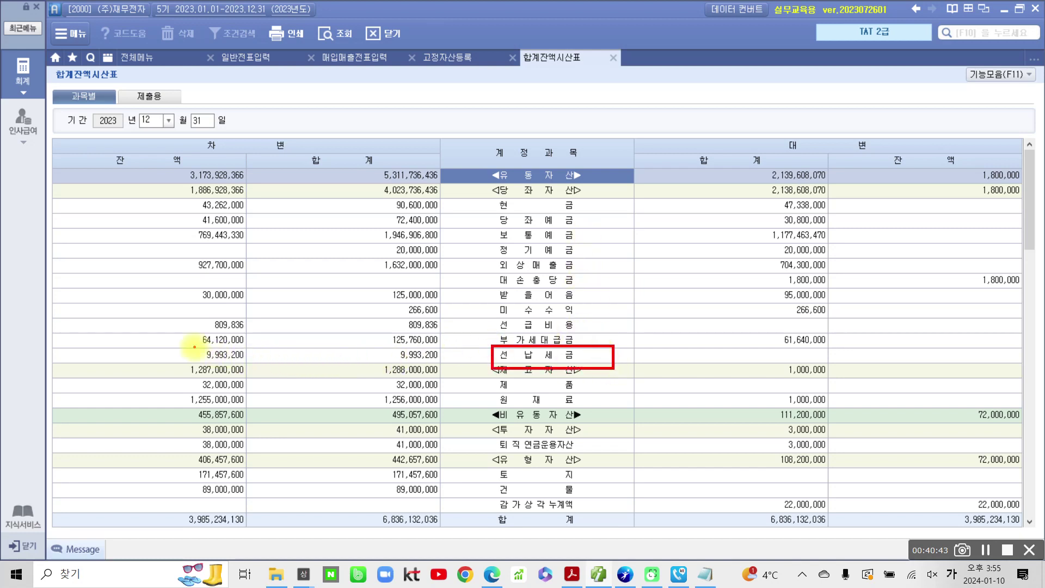
{"action": "left_click_drag", "start_coordinate": [174, 347], "coordinate": [271, 360]}
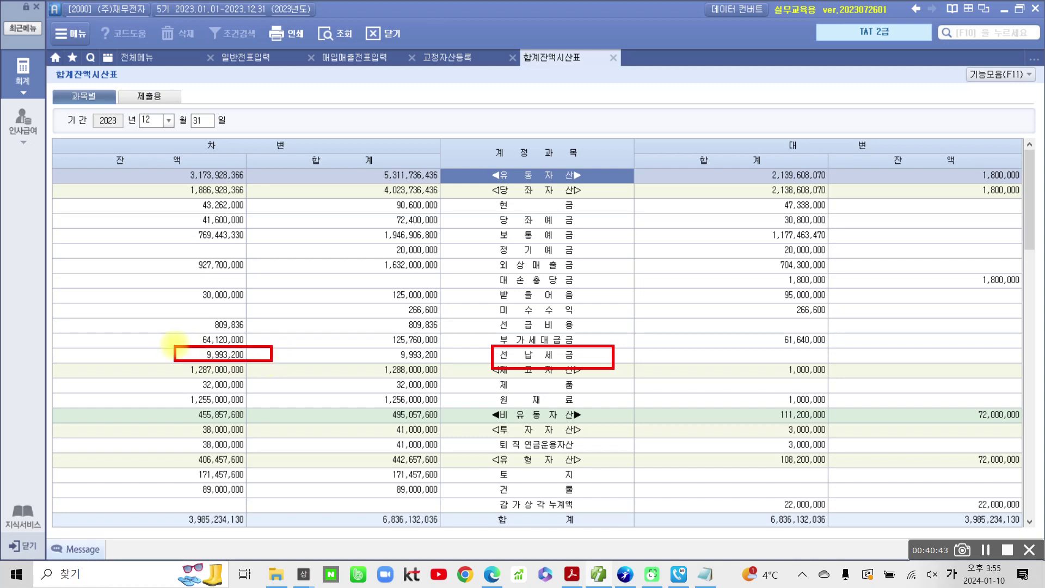
{"action": "mouse_move", "coordinate": [158, 340]}
{"action": "left_mouse_down"}
{"action": "mouse_move", "coordinate": [161, 351]}
{"action": "mouse_move", "coordinate": [175, 330]}
{"action": "left_mouse_up"}
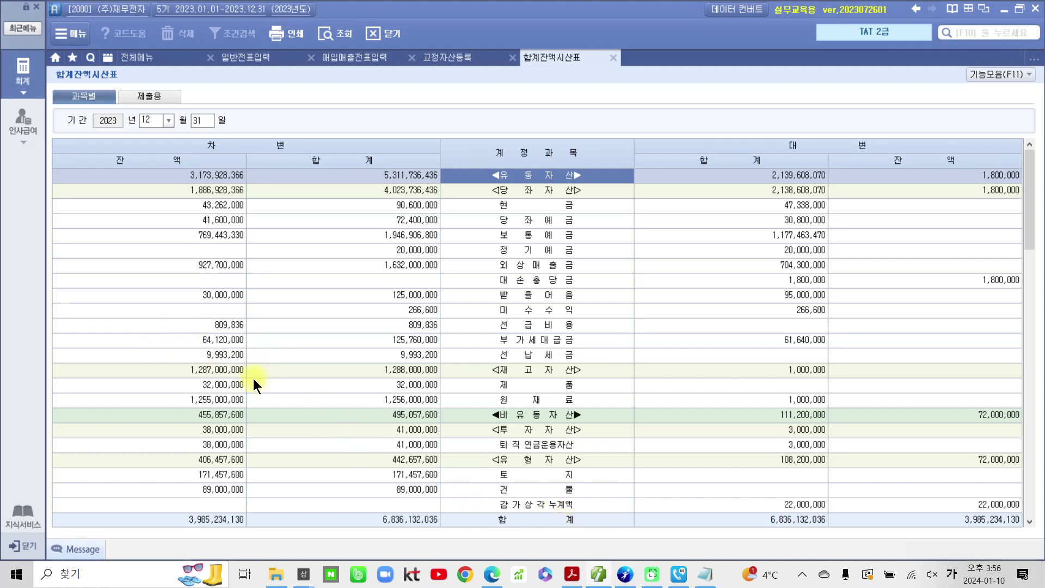
{"action": "left_click", "coordinate": [225, 358]}
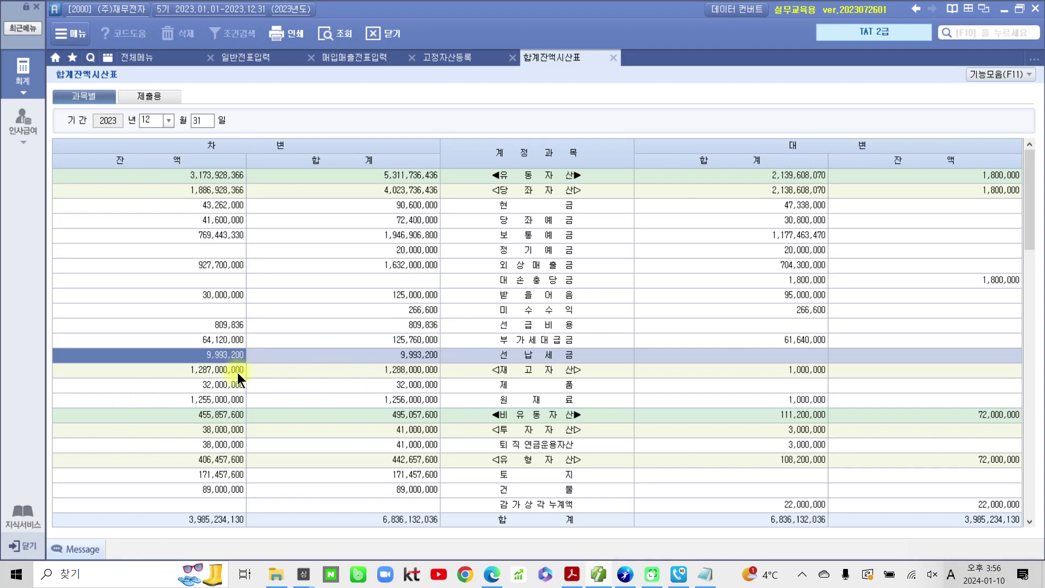
- Return to the general journal (일반전표입력) and start a December 31 debit line with account 998 법인세등
{"action": "left_click", "coordinate": [265, 53]}
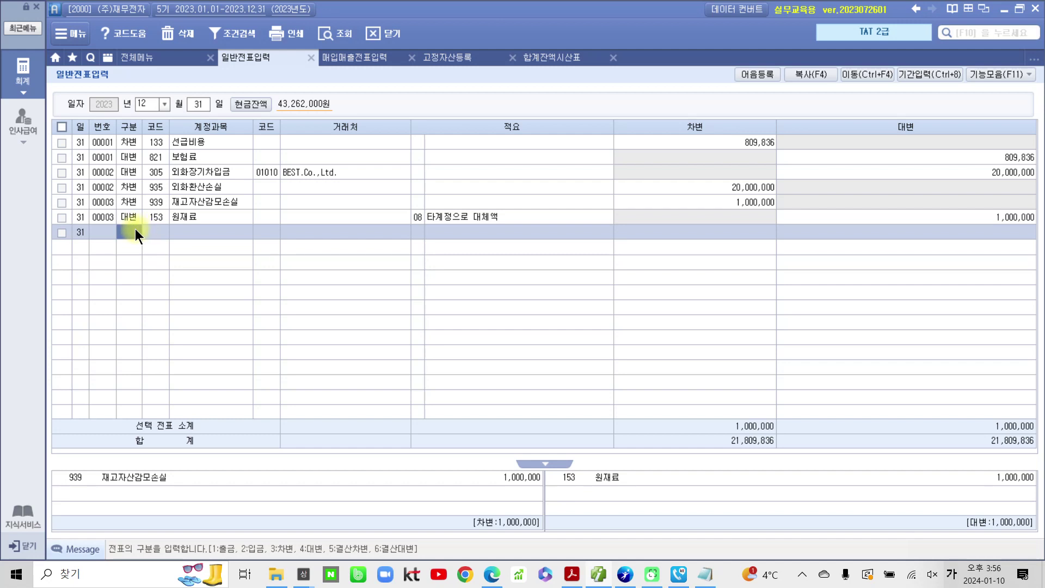
{"action": "type", "text": "3"}
{"action": "key", "text": "Return"}
{"action": "type", "text": "법인"}
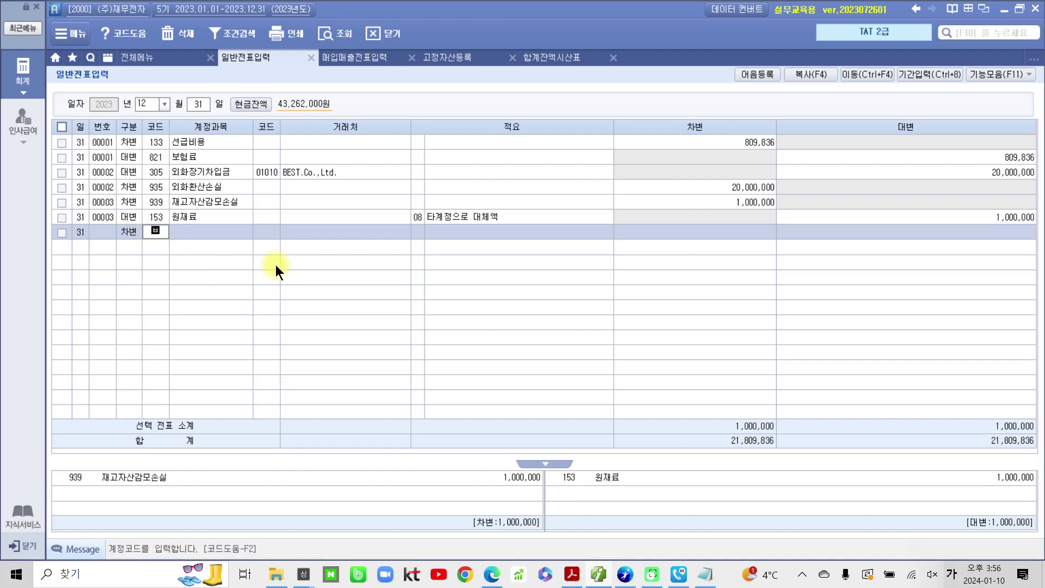
{"action": "key", "text": "Return"}
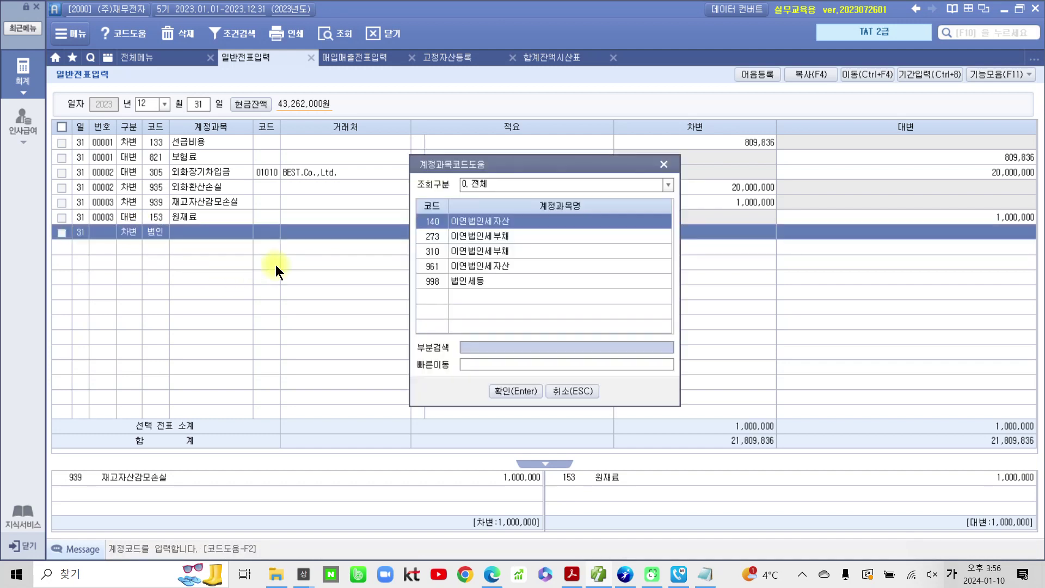
{"action": "left_click", "coordinate": [481, 282]}
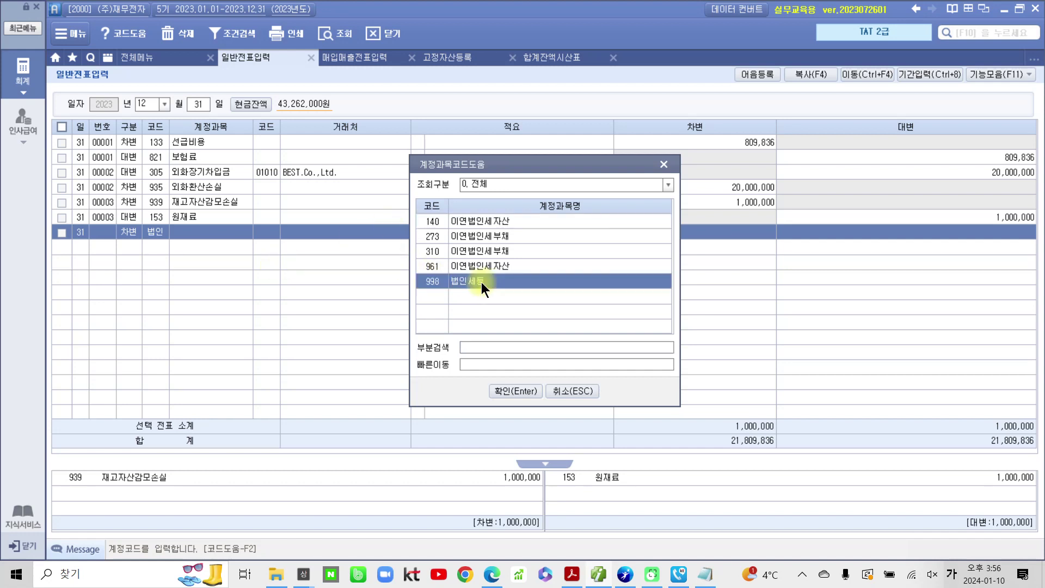
{"action": "left_click", "coordinate": [507, 391]}
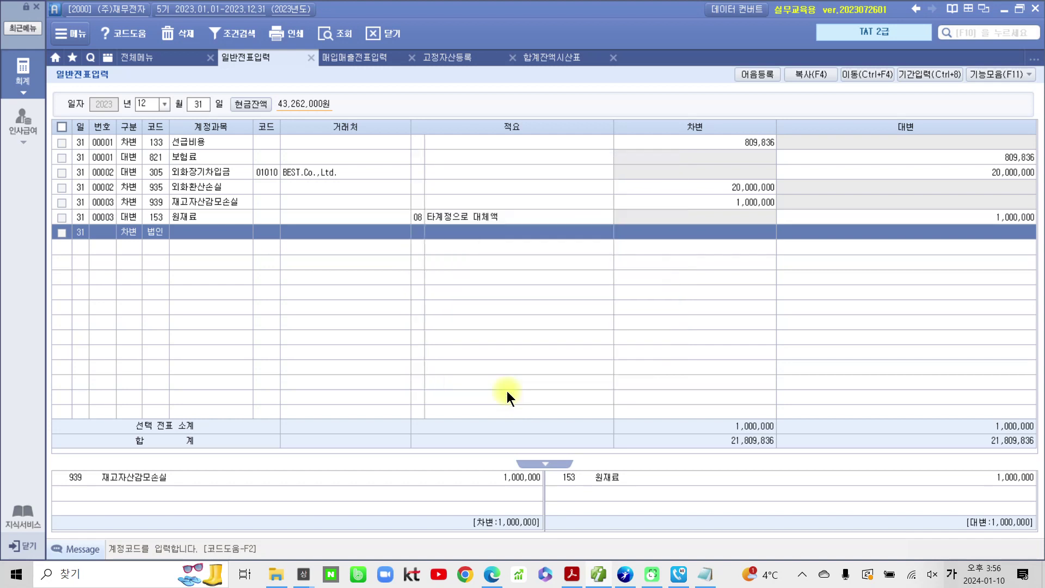
- Leave the customer and summary of the 법인세등 debit line empty and enter the amount 9,993,200
{"action": "key", "text": "Return"}
{"action": "key", "text": "Return"}
{"action": "key", "text": "Return"}
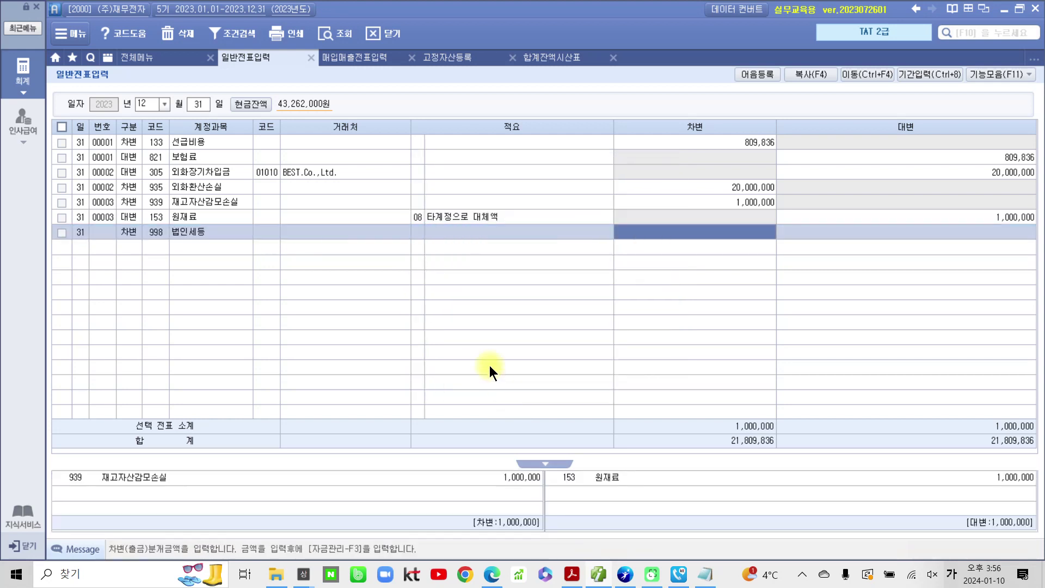
{"action": "type", "text": "9993200"}
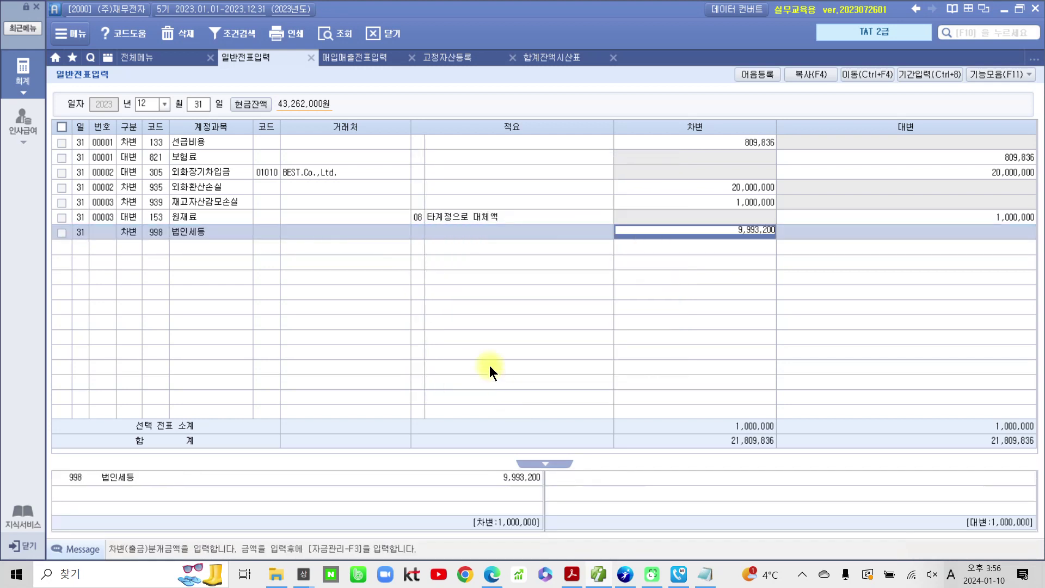
{"action": "key", "text": "Return"}
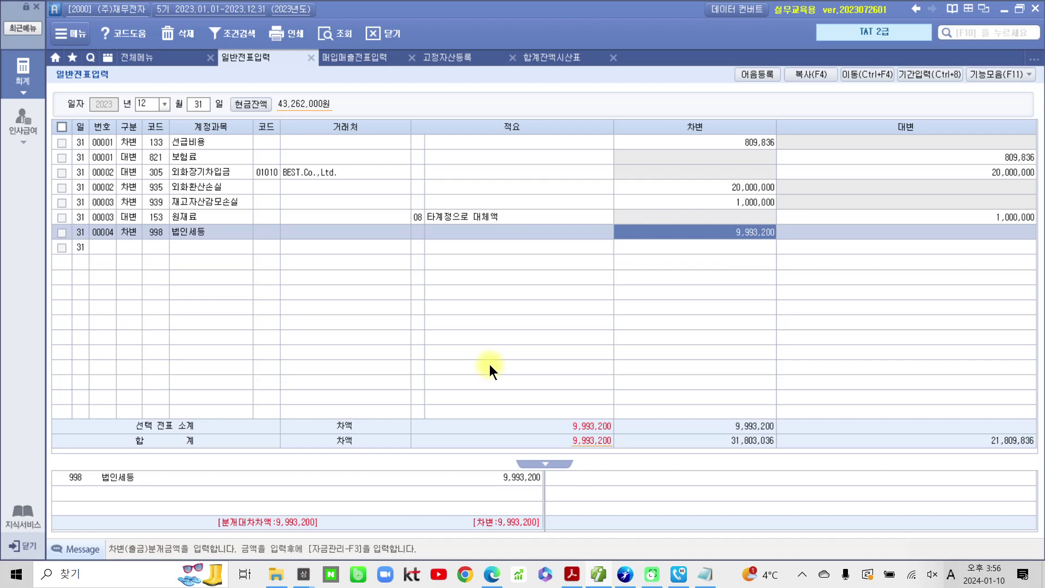
{"action": "key", "text": "Return"}
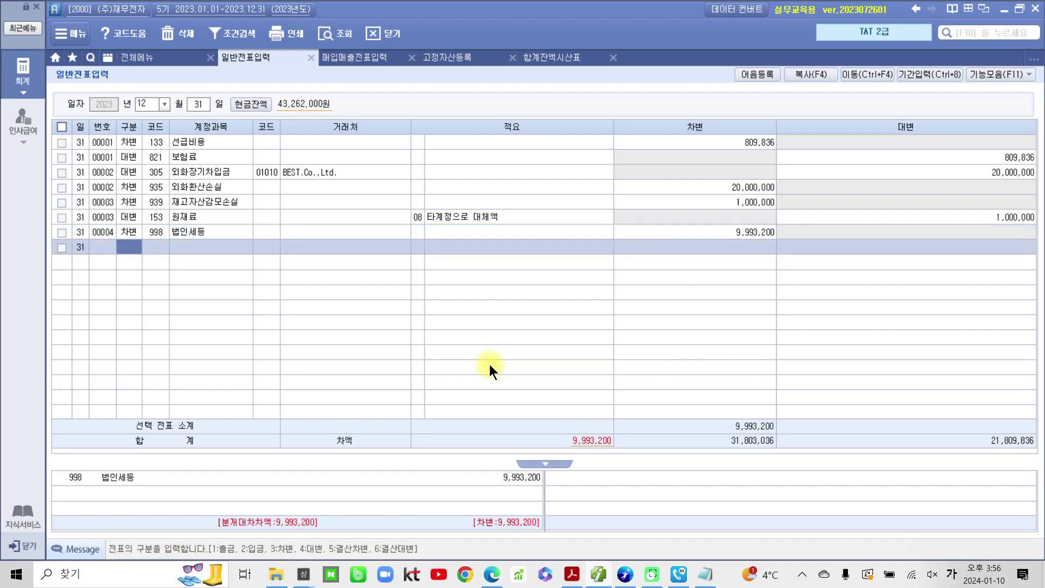
- Add the matching credit line with account 136 선납세금, no customer or summary, and the amount 9,993,200
{"action": "type", "text": "4선나"}
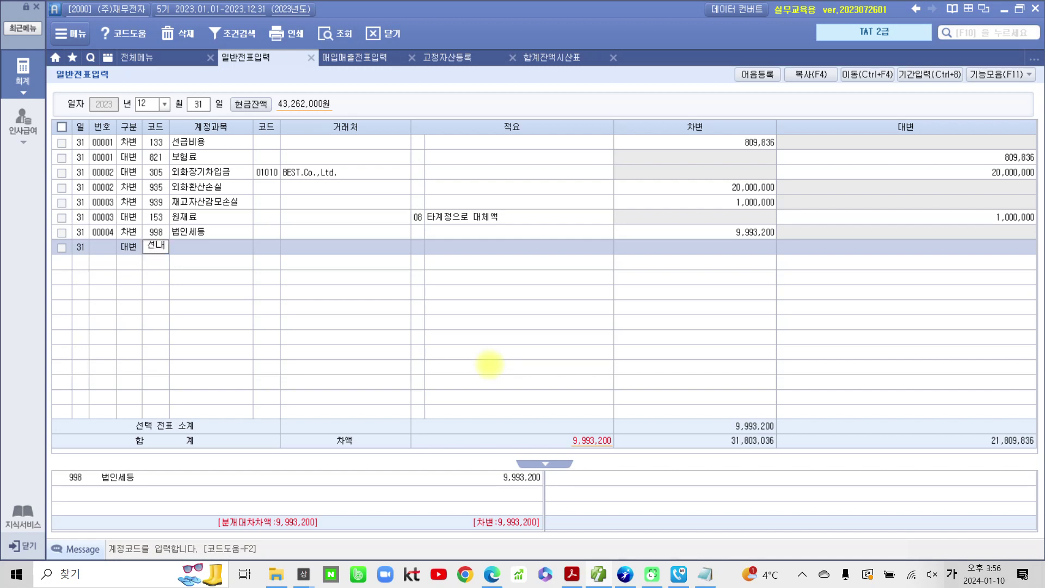
{"action": "type", "text": "ㅂ"}
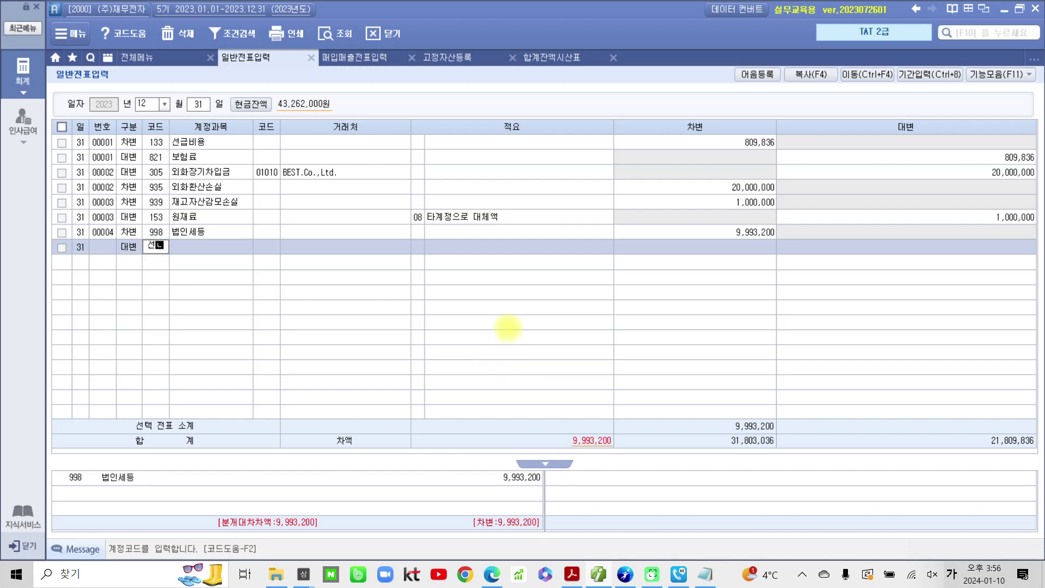
{"action": "key", "text": "Return"}
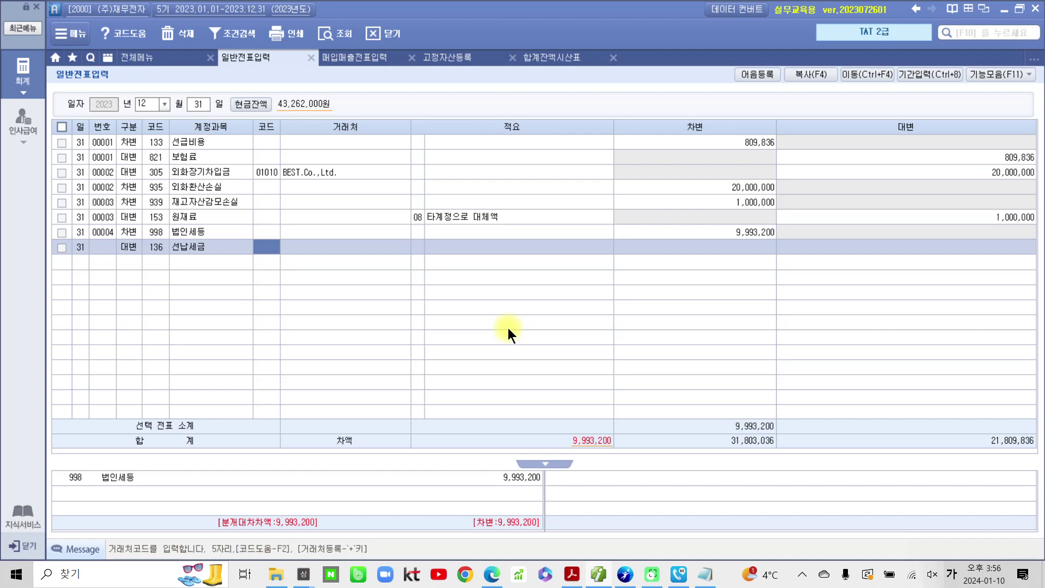
{"action": "key", "text": "Return"}
{"action": "key", "text": "Return"}
{"action": "key", "text": "Return"}
{"action": "type", "text": "9"}
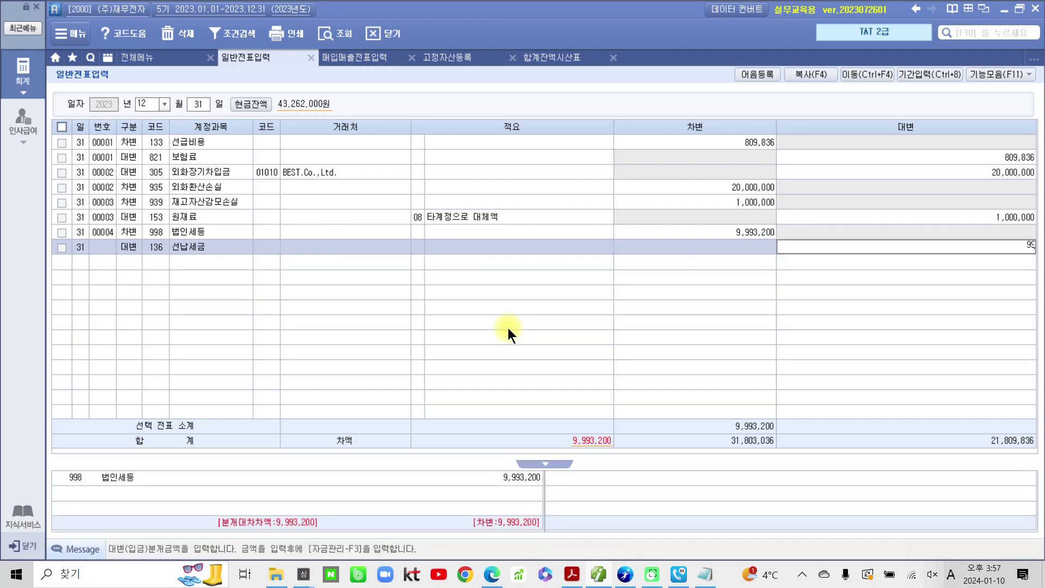
{"action": "type", "text": ",993,200"}
{"action": "key", "text": "Return"}
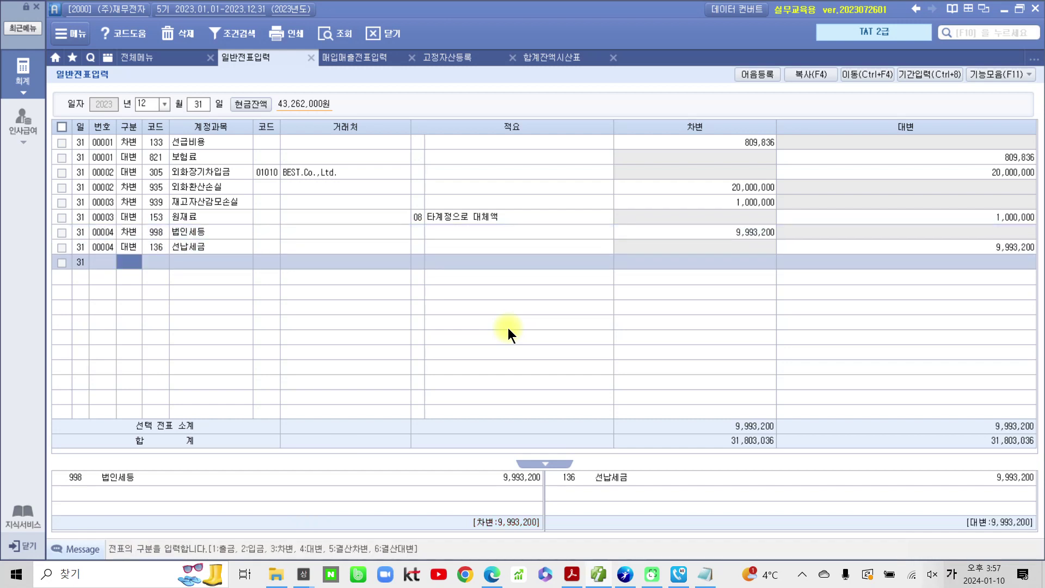
- Requery the trial balance (합계잔액시산표) and check the 선납세금 and 법인세등 balances
{"action": "left_click", "coordinate": [550, 58]}
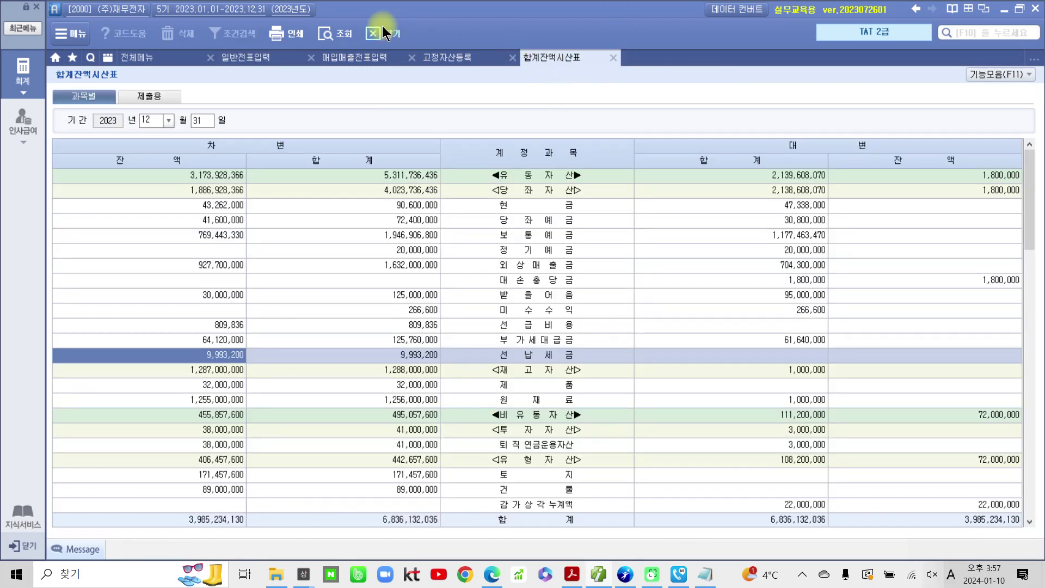
{"action": "left_click", "coordinate": [349, 32]}
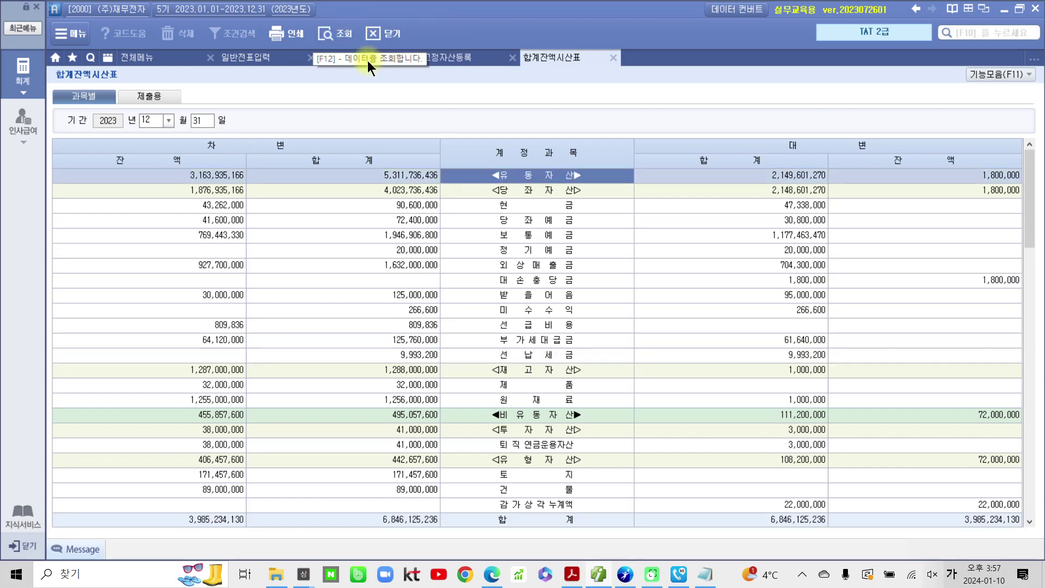
{"action": "left_click", "coordinate": [531, 359]}
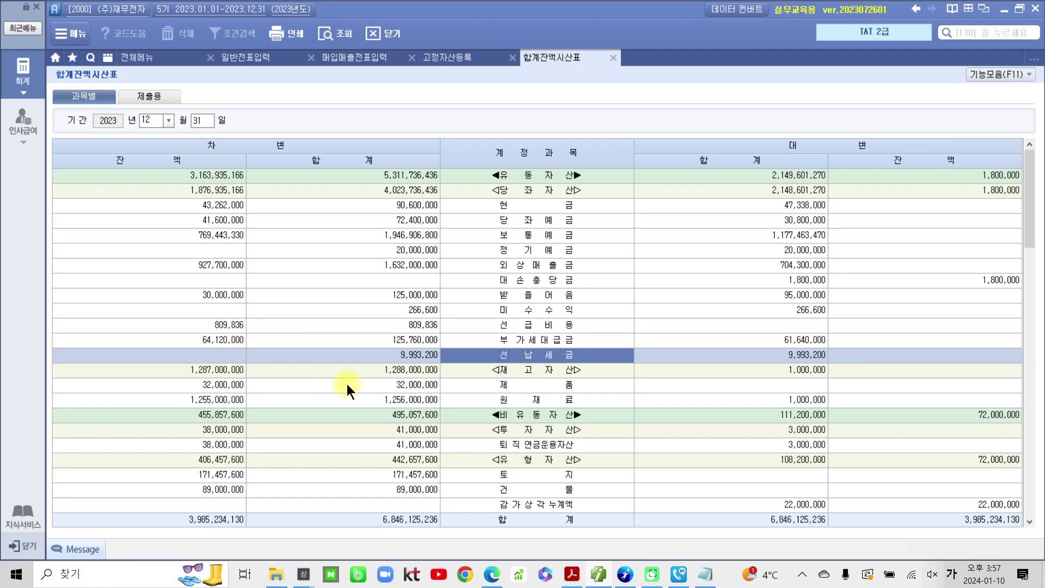
{"action": "scroll", "coordinate": [347, 384], "scroll_direction": "down", "scroll_amount": 10}
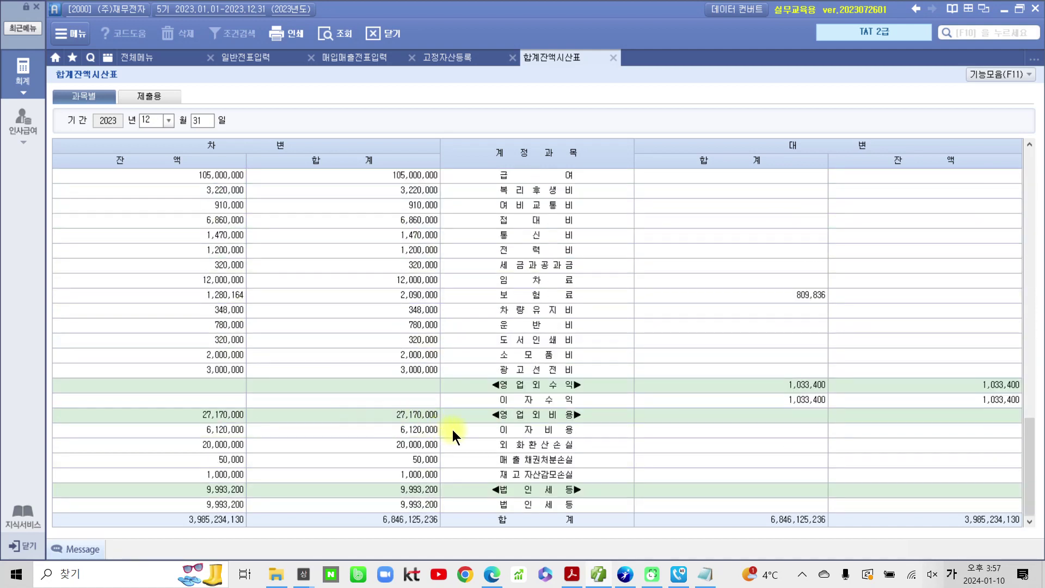
{"action": "left_click", "coordinate": [471, 505]}
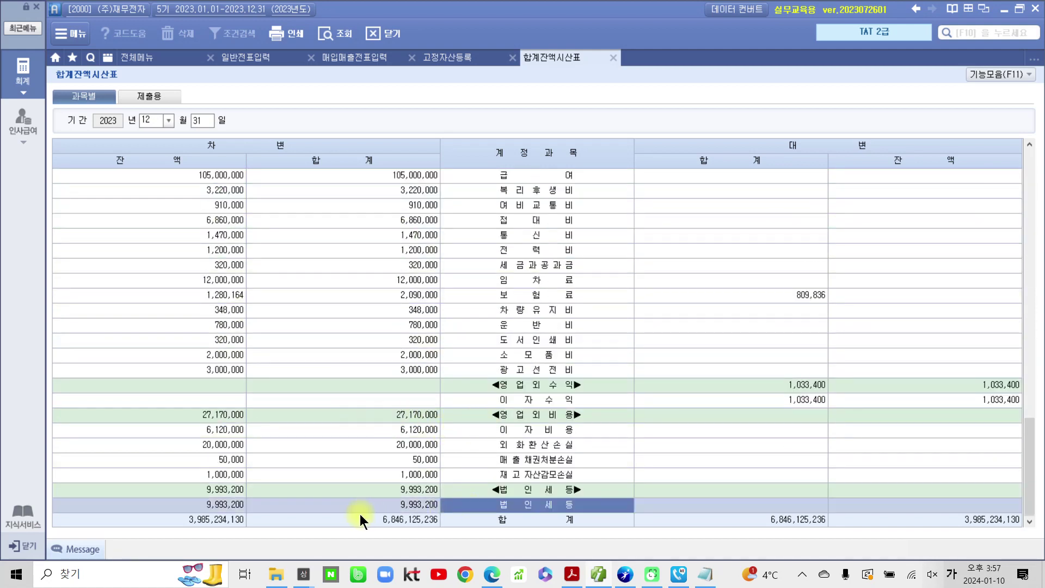
{"action": "left_click", "coordinate": [240, 506]}
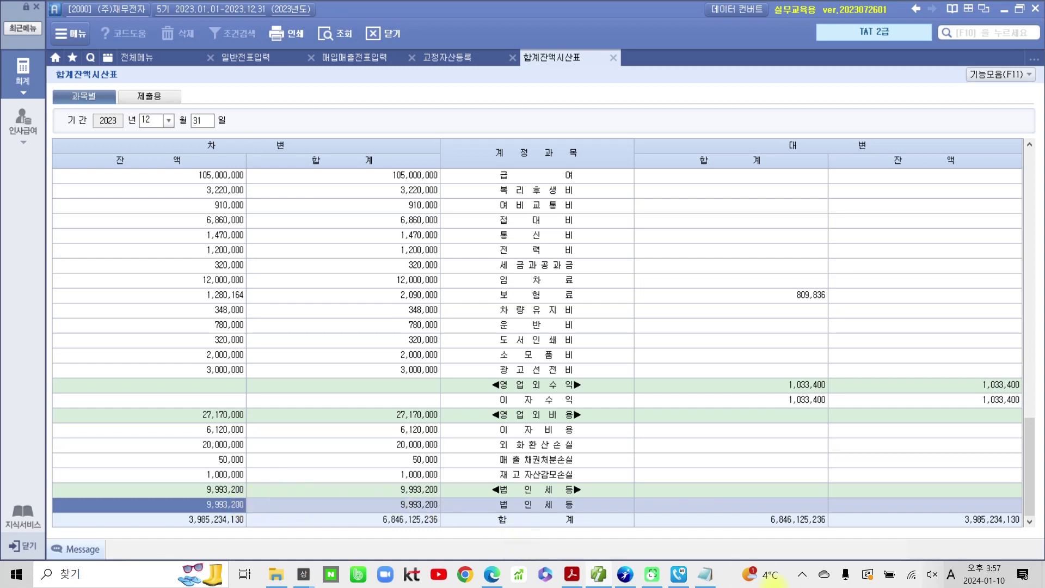
- Reread question 5's corporate tax amount in the PDF workbook and return to the accounting program
{"action": "left_click", "coordinate": [598, 579]}
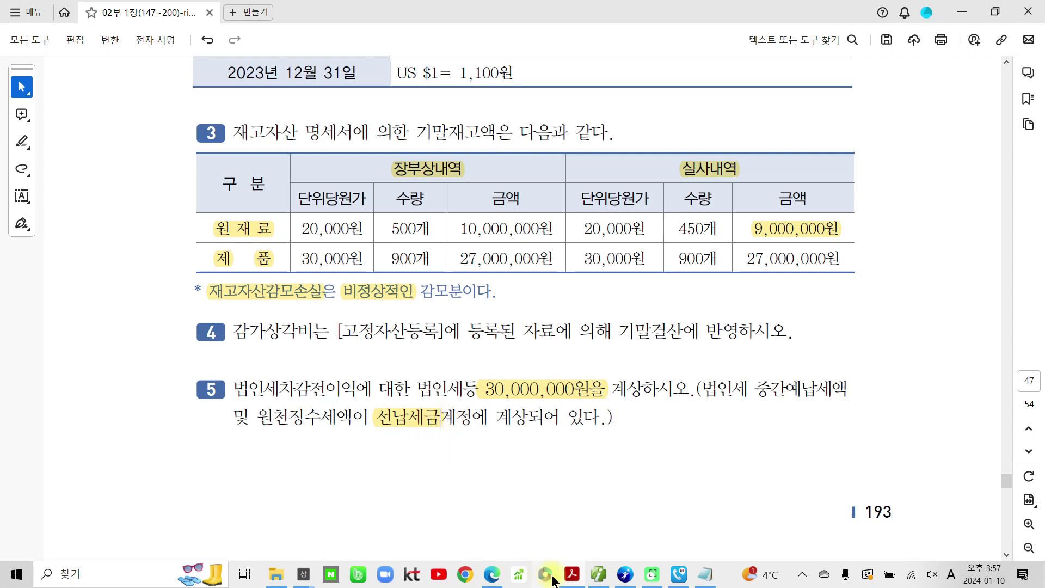
{"action": "mouse_move", "coordinate": [546, 575]}
{"action": "left_click", "coordinate": [539, 488]}
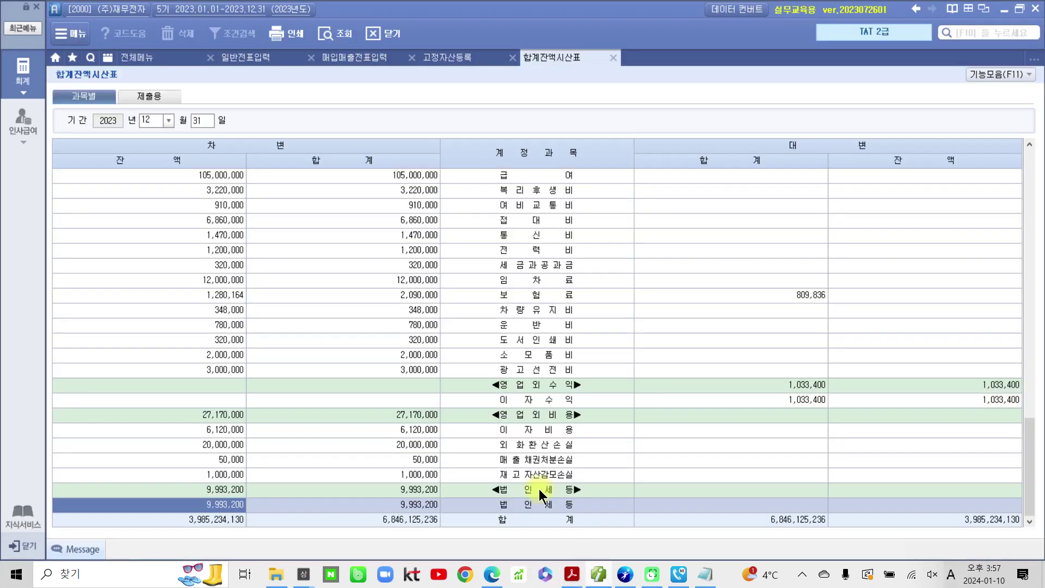
- Open the closing data entry (결산자료입력) and set the closing period from month 01 to 12 of 2023
{"action": "left_click", "coordinate": [153, 58]}
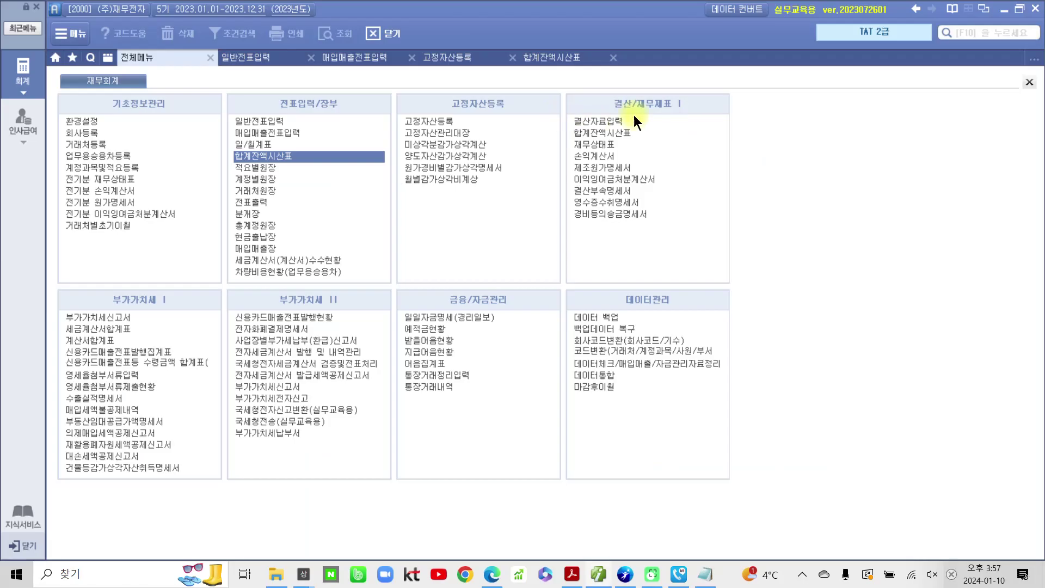
{"action": "left_click", "coordinate": [684, 129]}
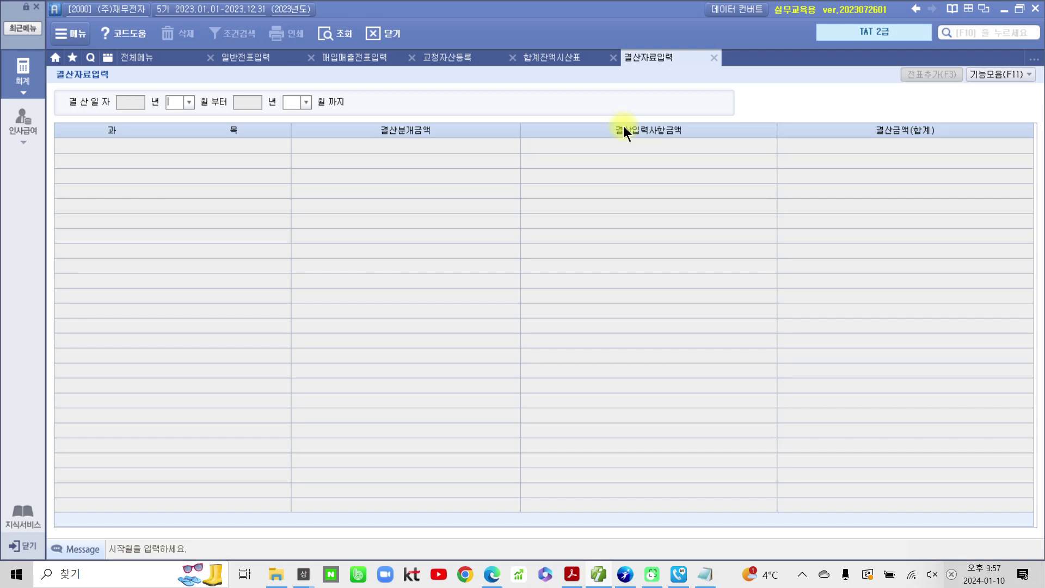
{"action": "type", "text": "1"}
{"action": "key", "text": "Return"}
{"action": "type", "text": "12"}
{"action": "key", "text": "Return"}
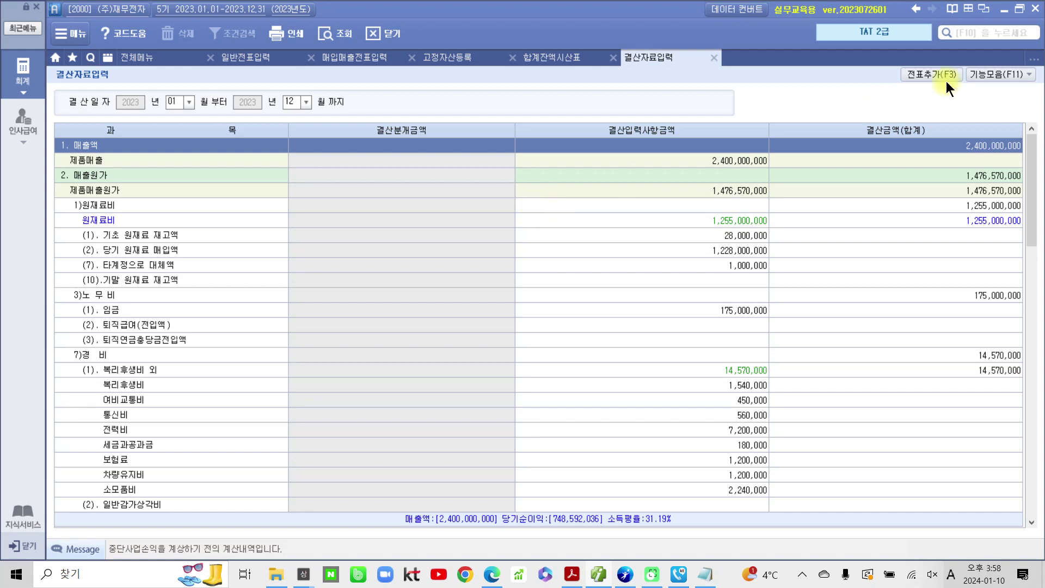
- Open 감가상각반영, review the 유형자산 and 무형자산 depreciation amounts, and apply them to the closing data
{"action": "left_click", "coordinate": [987, 74]}
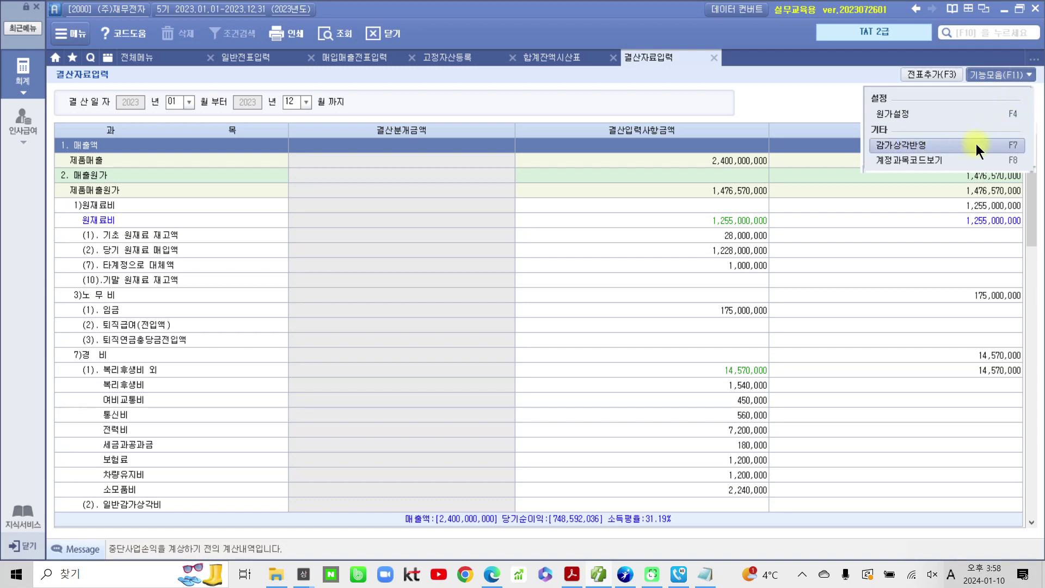
{"action": "left_click", "coordinate": [926, 144]}
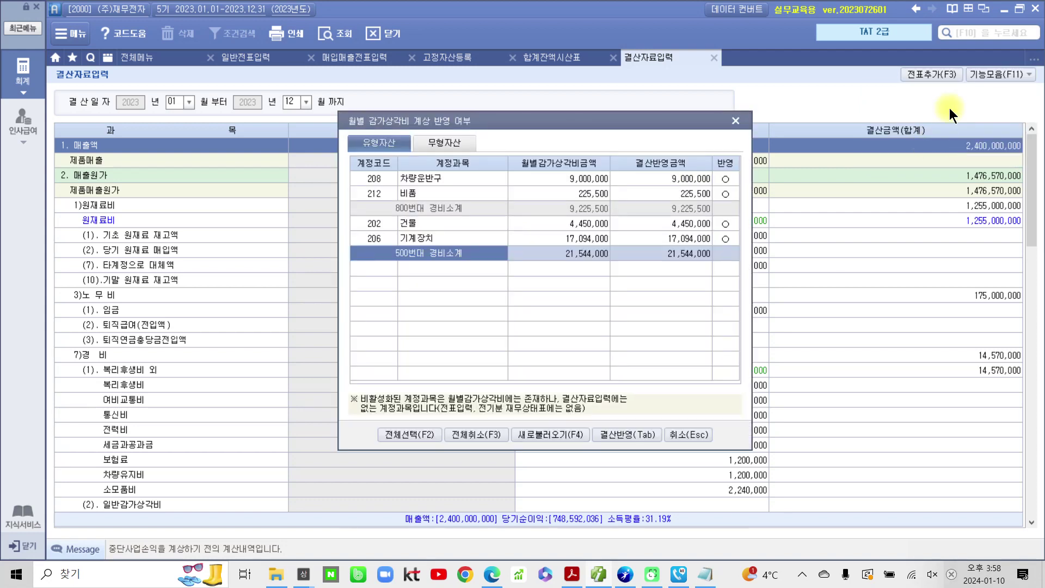
{"action": "left_click", "coordinate": [448, 139]}
{"action": "left_click", "coordinate": [377, 140]}
{"action": "left_click", "coordinate": [453, 141]}
{"action": "left_click", "coordinate": [383, 142]}
{"action": "left_click", "coordinate": [430, 140]}
{"action": "left_click", "coordinate": [371, 142]}
{"action": "left_click", "coordinate": [435, 142]}
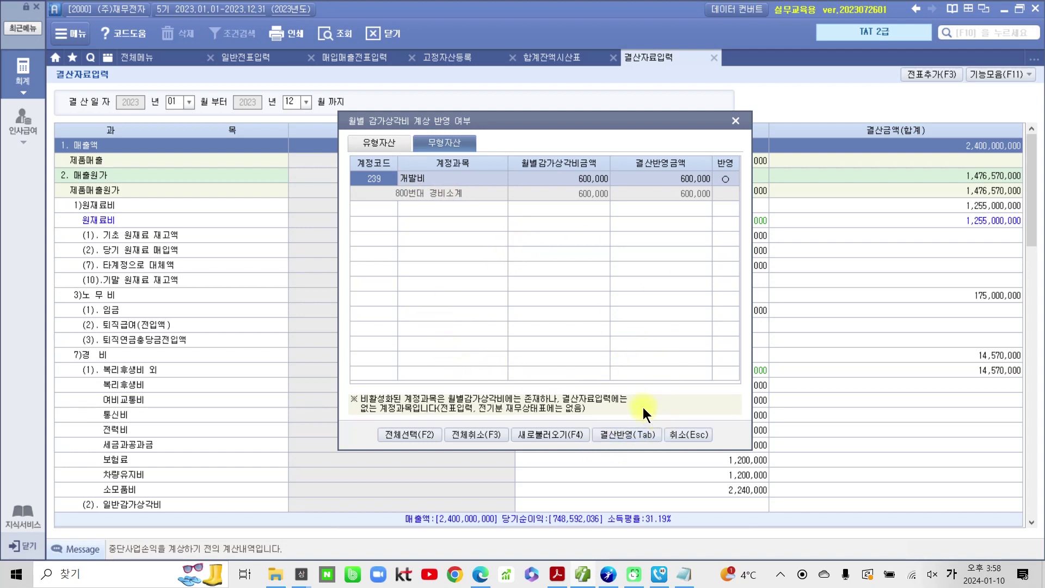
{"action": "left_click", "coordinate": [633, 433]}
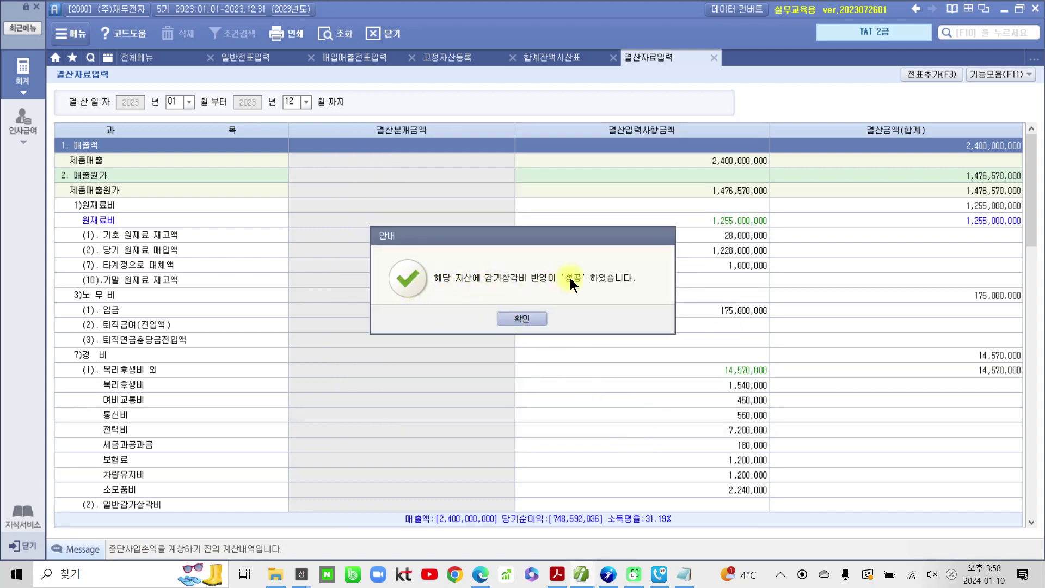
{"action": "left_click", "coordinate": [513, 317]}
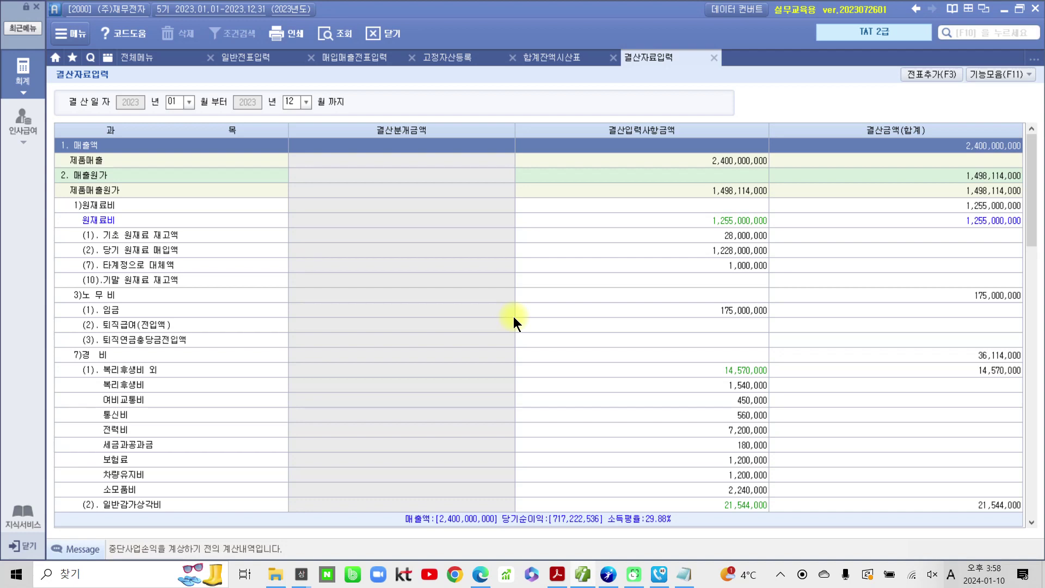
- Go through the 매출원가 section of the closing data to the 기말 원재료 재고액 amount
{"action": "key", "text": "Down"}
{"action": "key", "text": "Down"}
{"action": "key", "text": "Down"}
{"action": "key", "text": "Down"}
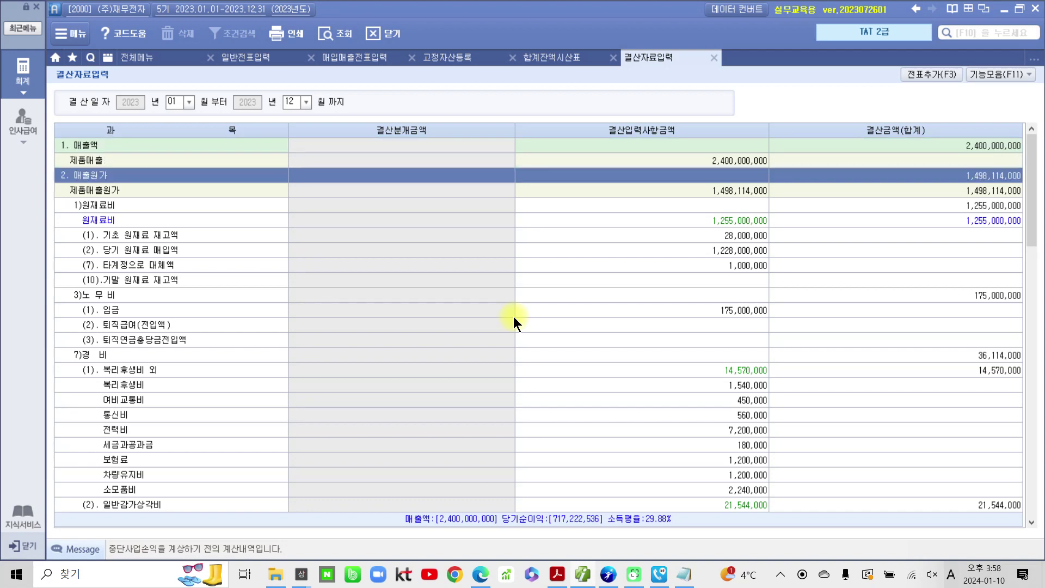
{"action": "key", "text": "Down"}
{"action": "key", "text": "Down"}
{"action": "key", "text": "Down"}
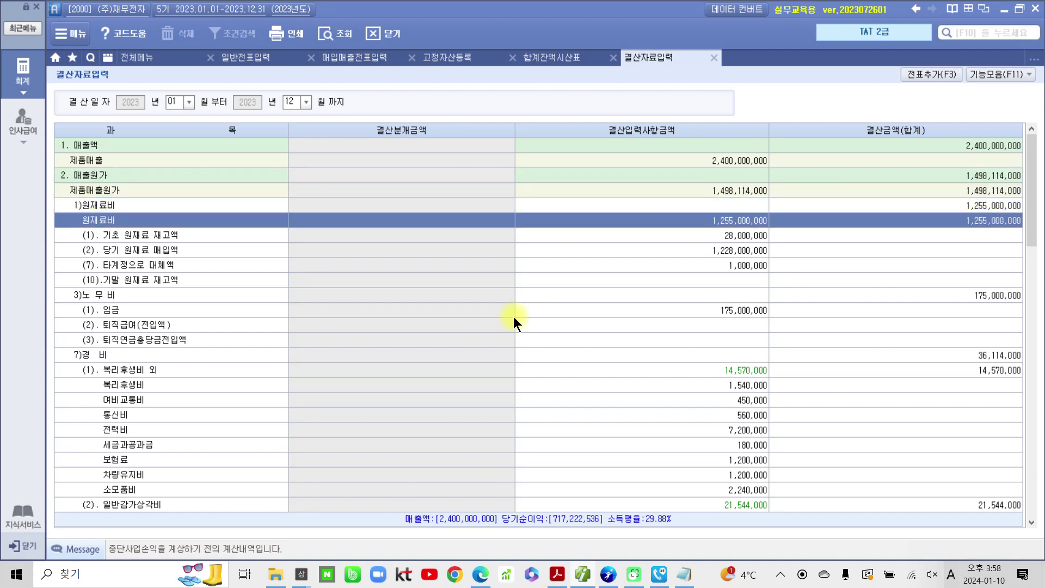
{"action": "key", "text": "Down"}
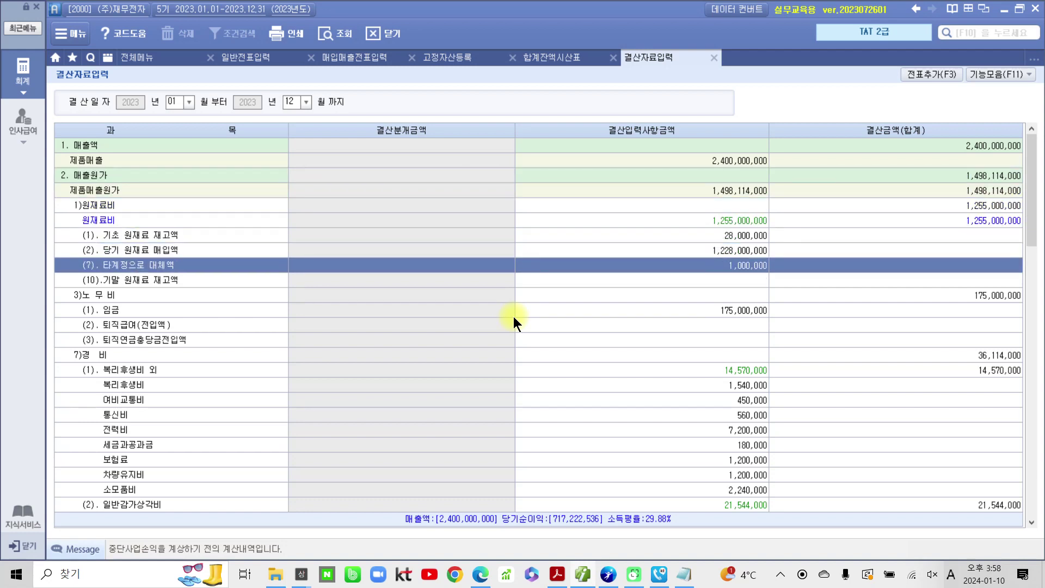
{"action": "key", "text": "Down"}
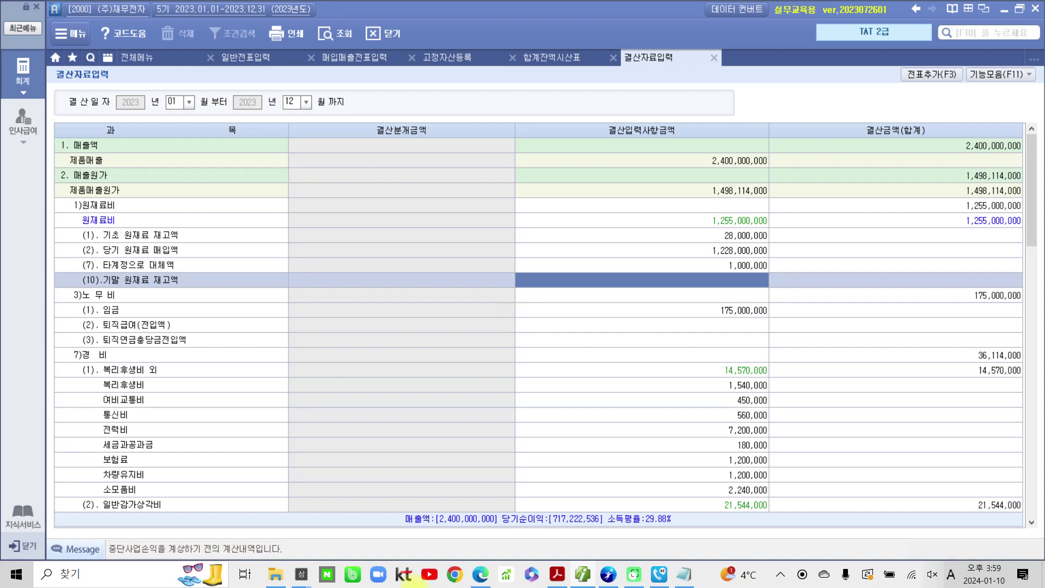
- Compare question 3's 장부상내역 and 실사내역 inventory amounts in the PDF workbook, and return to the accounting program
{"action": "left_click", "coordinate": [566, 576]}
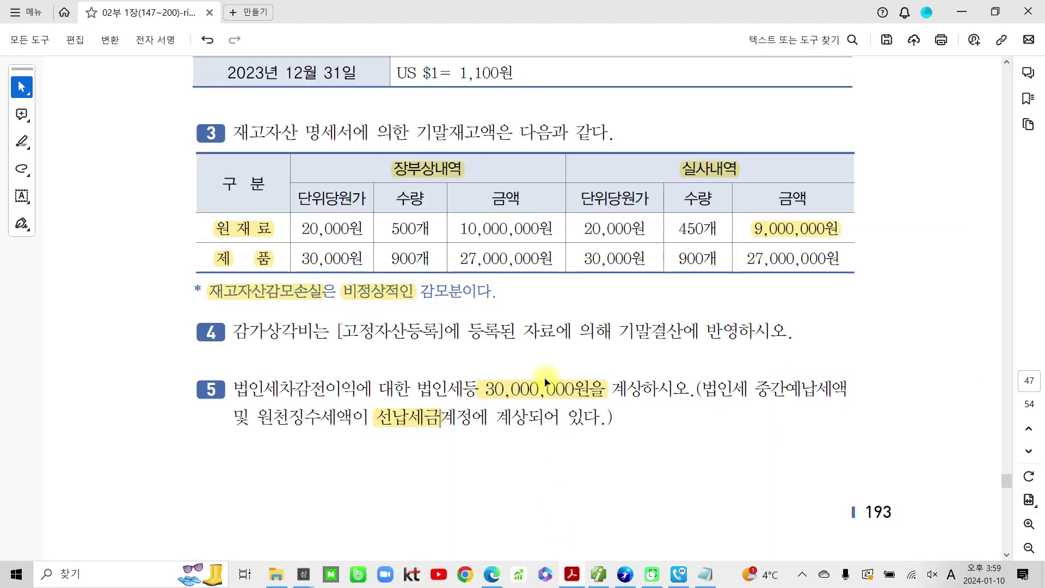
{"action": "mouse_move", "coordinate": [484, 248]}
{"action": "left_mouse_down"}
{"action": "mouse_move", "coordinate": [563, 218]}
{"action": "mouse_move", "coordinate": [496, 254]}
{"action": "left_mouse_up"}
{"action": "mouse_move", "coordinate": [833, 243]}
{"action": "left_mouse_down"}
{"action": "mouse_move", "coordinate": [724, 227]}
{"action": "mouse_move", "coordinate": [866, 231]}
{"action": "mouse_move", "coordinate": [819, 255]}
{"action": "left_mouse_up"}
{"action": "mouse_move", "coordinate": [850, 273]}
{"action": "left_mouse_down"}
{"action": "mouse_move", "coordinate": [653, 248]}
{"action": "mouse_move", "coordinate": [866, 185]}
{"action": "mouse_move", "coordinate": [762, 340]}
{"action": "left_mouse_up"}
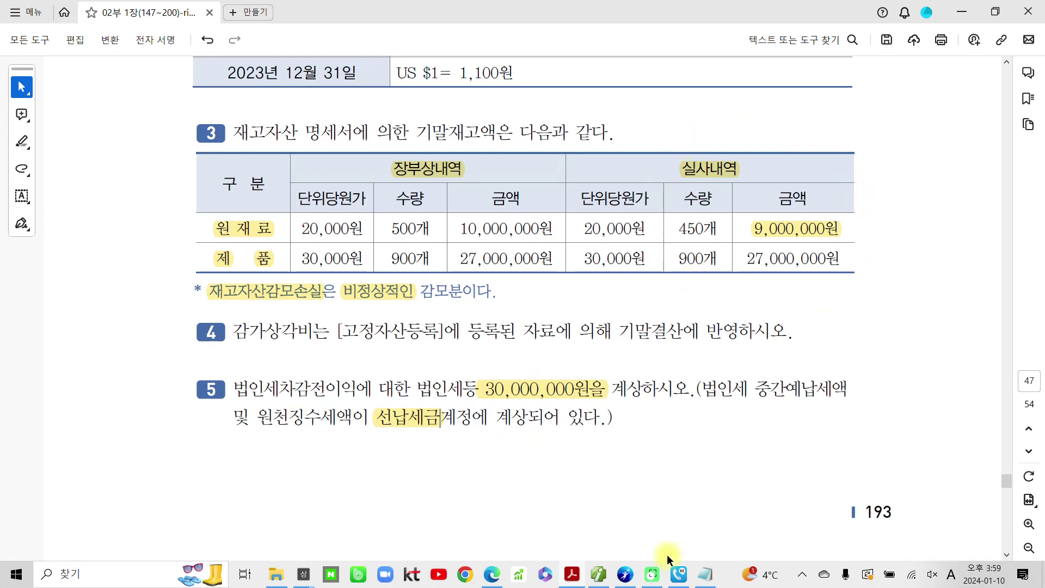
{"action": "left_click", "coordinate": [598, 575]}
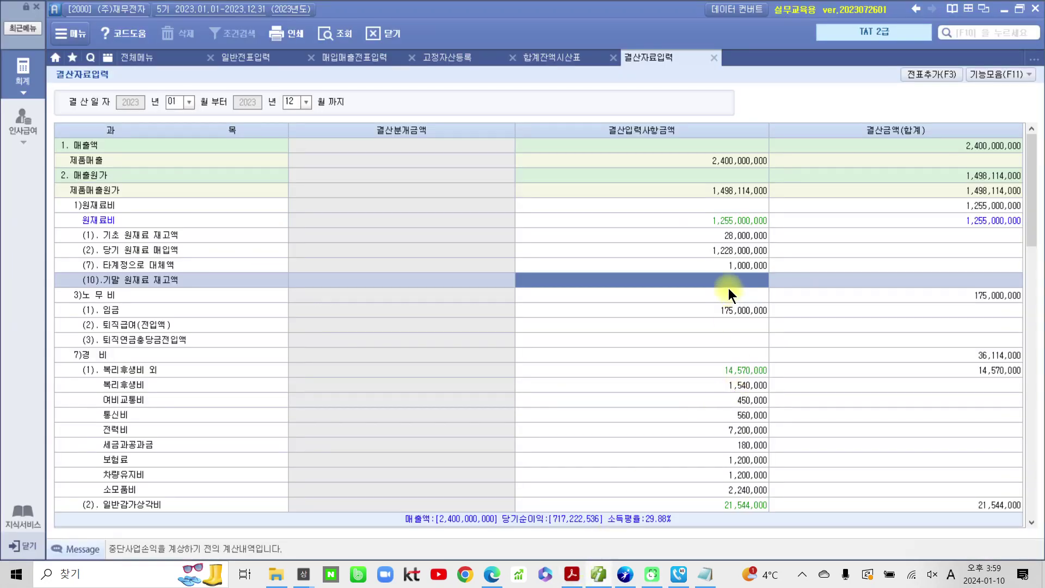
- Enter 9,000,000 as the 기말 원재료 재고액
{"action": "type", "text": "9,000,"}
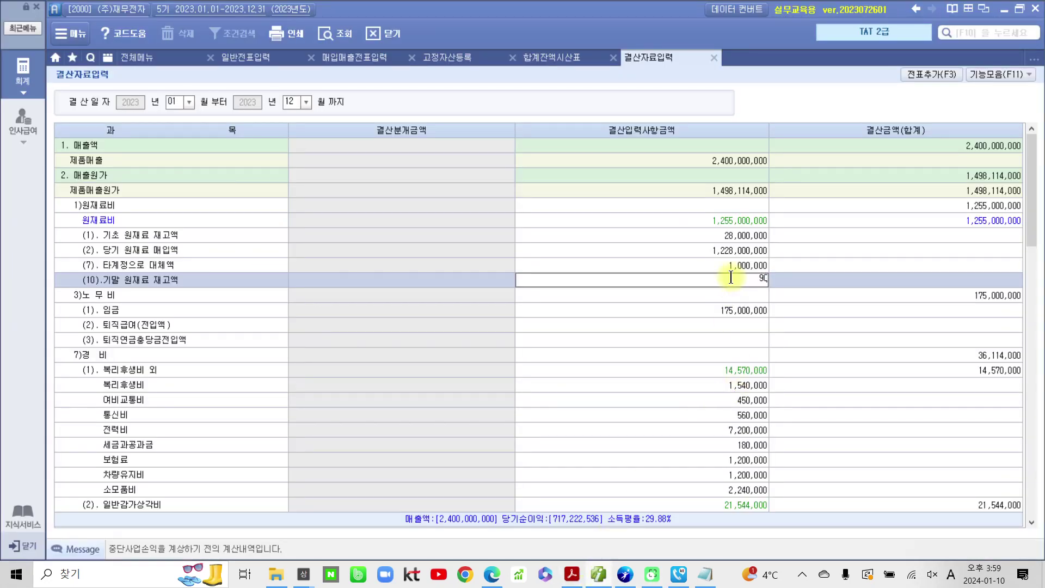
{"action": "type", "text": "000"}
{"action": "key", "text": "Return"}
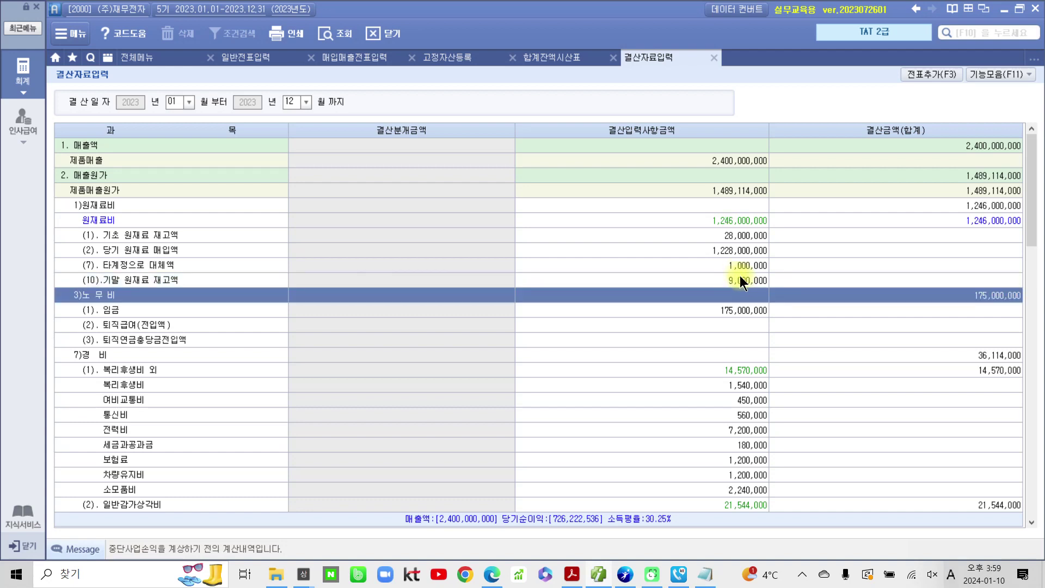
- Check how 타계정으로 대체액 and 기말 원재료 재고액 relate to the 원재료비 total
{"action": "left_click", "coordinate": [738, 268]}
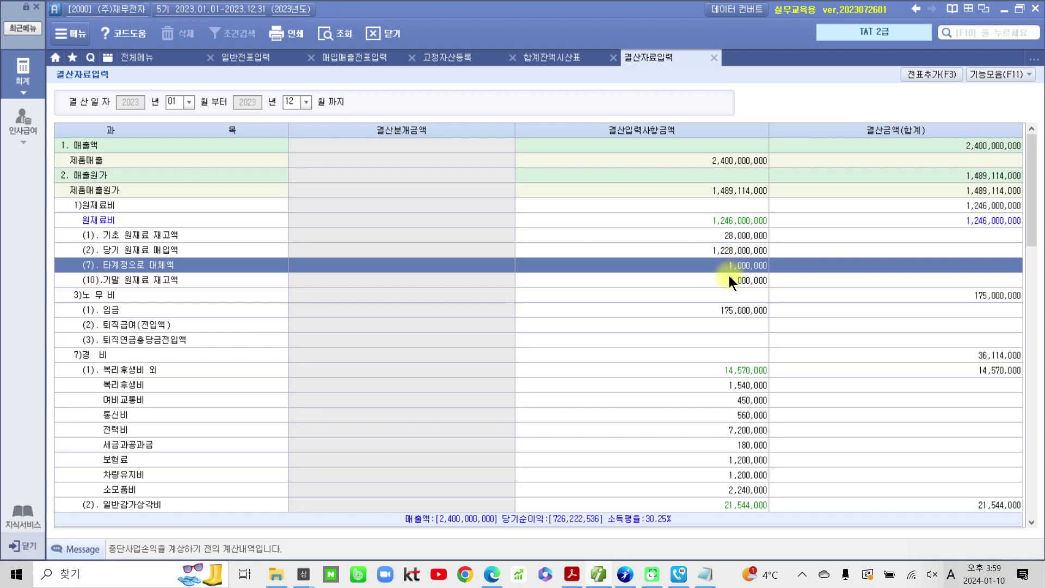
{"action": "left_click", "coordinate": [730, 276]}
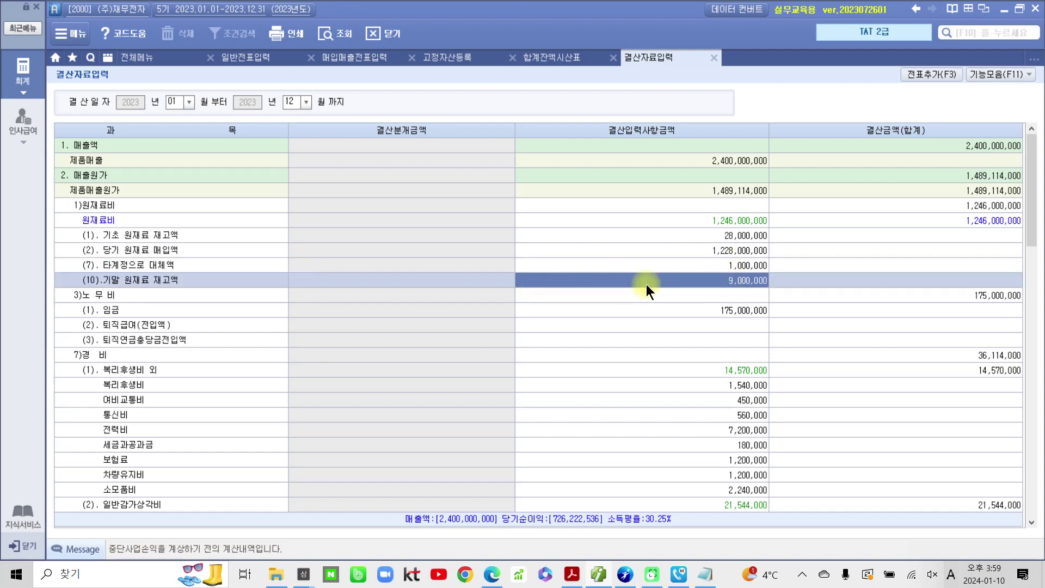
{"action": "left_click", "coordinate": [701, 266]}
{"action": "left_click", "coordinate": [702, 281]}
{"action": "left_click", "coordinate": [720, 220]}
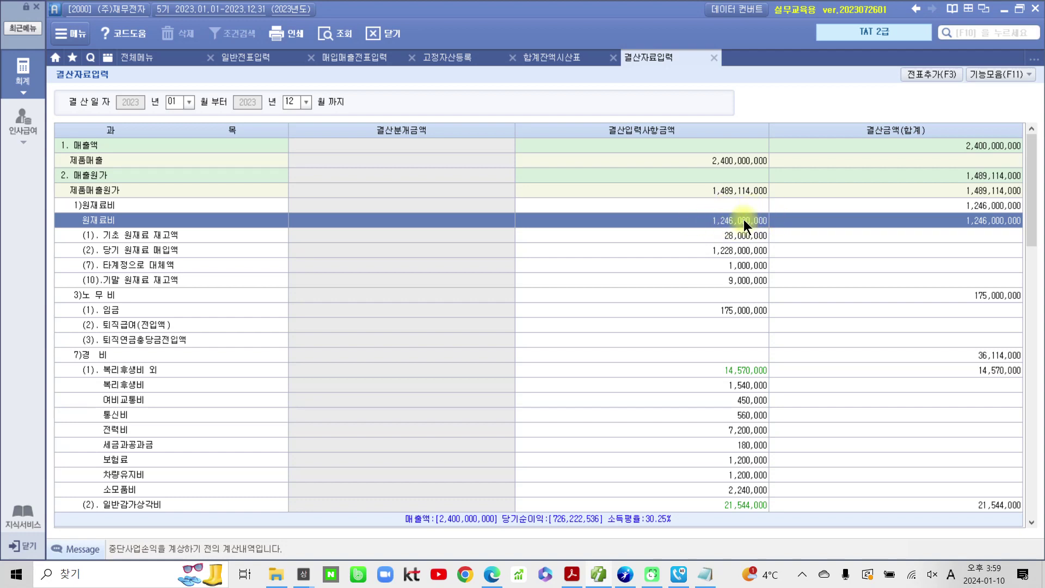
{"action": "left_click", "coordinate": [746, 279]}
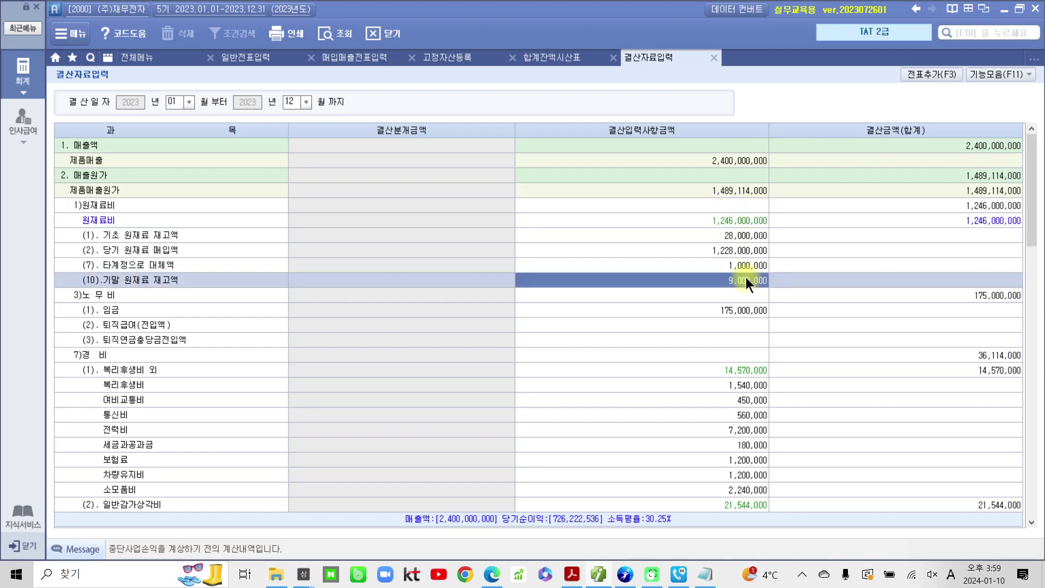
- Examine the 퇴직급여(전입액) and 퇴직연금충당금전입액 entries under 노무비
{"action": "key", "text": "Down"}
{"action": "key", "text": "Down"}
{"action": "key", "text": "Down"}
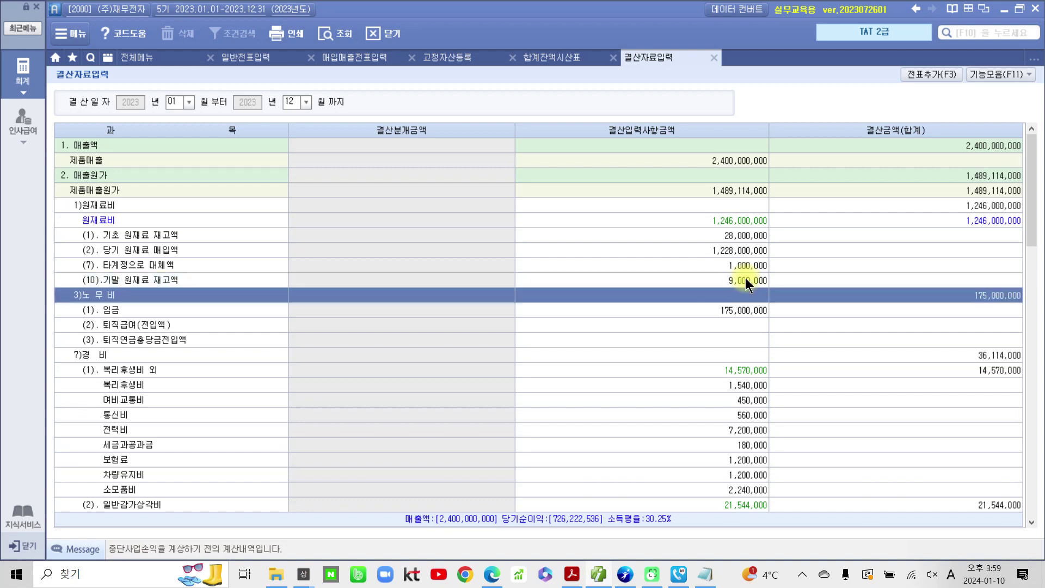
{"action": "key", "text": "Down"}
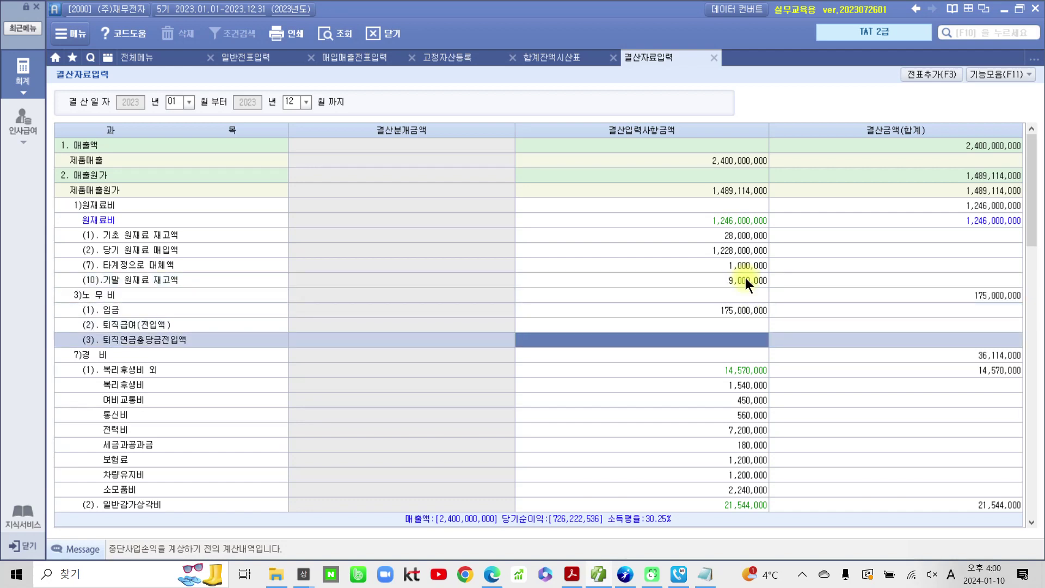
{"action": "key", "text": "Up"}
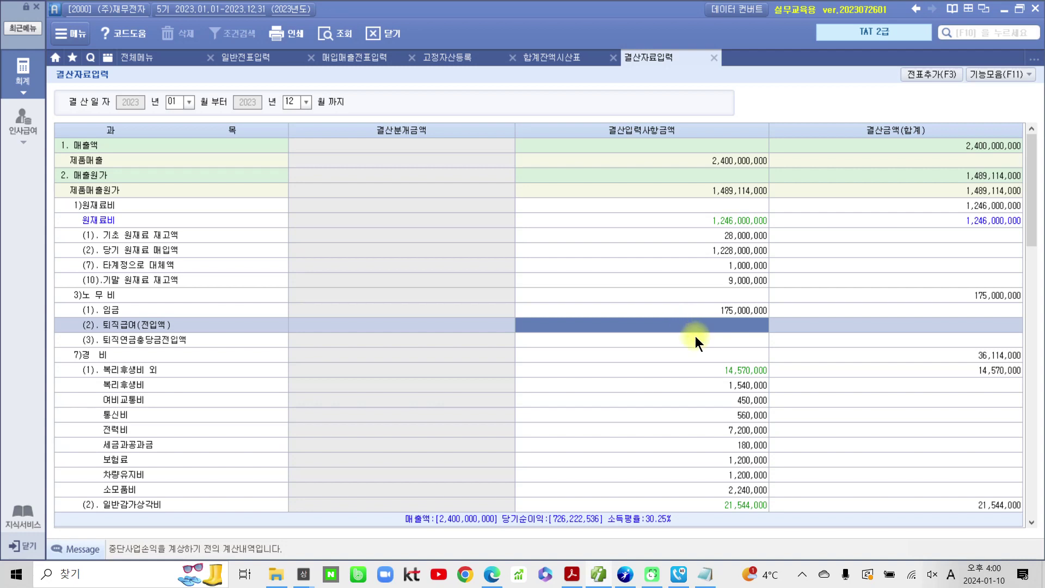
{"action": "left_click", "coordinate": [695, 338]}
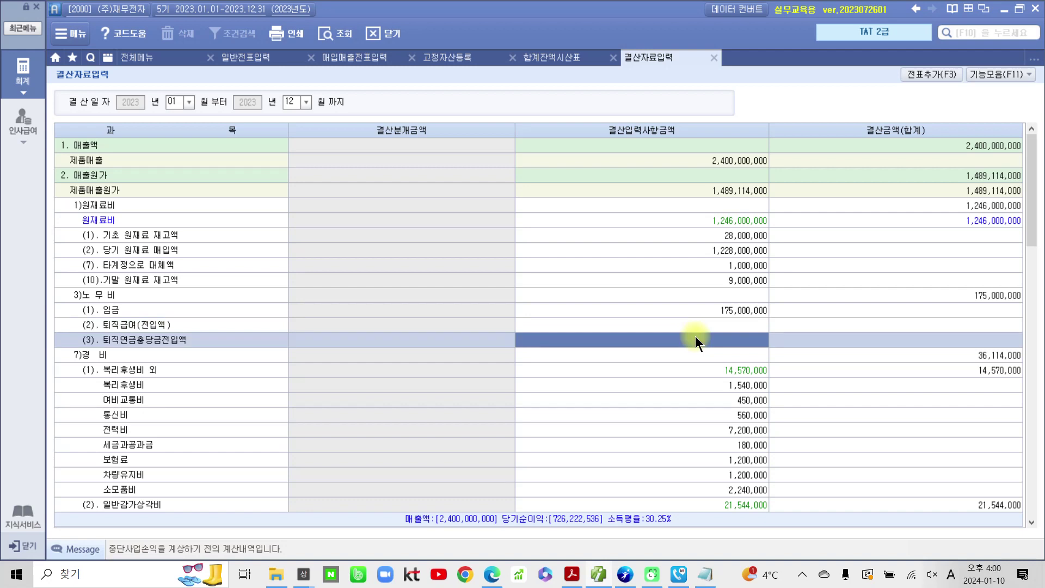
- Review the 경비 items and the 일반감가상각비 breakdown by asset down to 당기 총제조비용
{"action": "key", "text": "Down"}
{"action": "key", "text": "Down"}
{"action": "key", "text": "Down"}
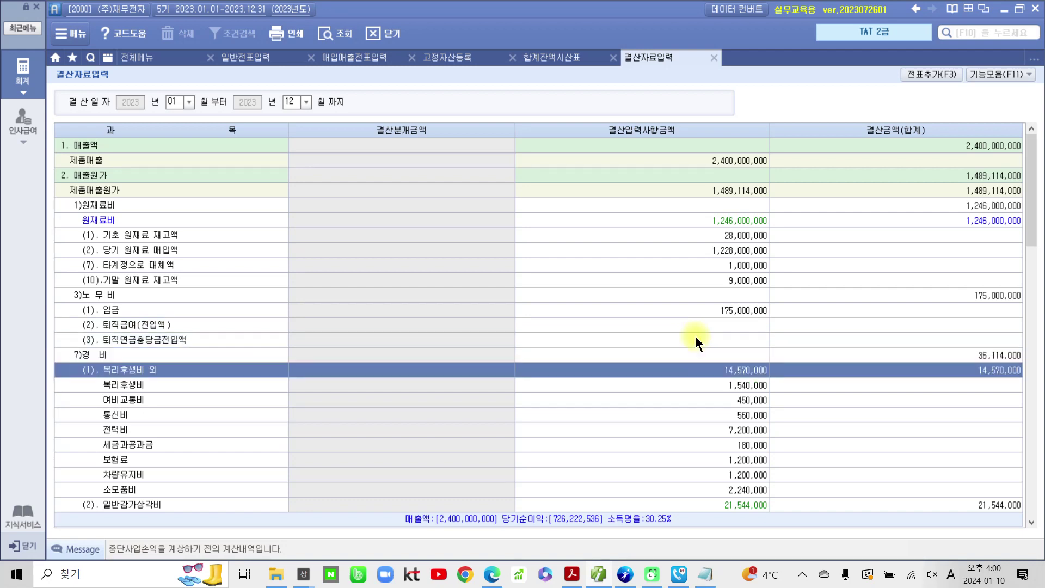
{"action": "key", "text": "Down"}
{"action": "key", "text": "Down"}
{"action": "key", "text": "Down"}
{"action": "key", "text": "Down"}
{"action": "key", "text": "Down"}
{"action": "key", "text": "Down"}
{"action": "key", "text": "Down"}
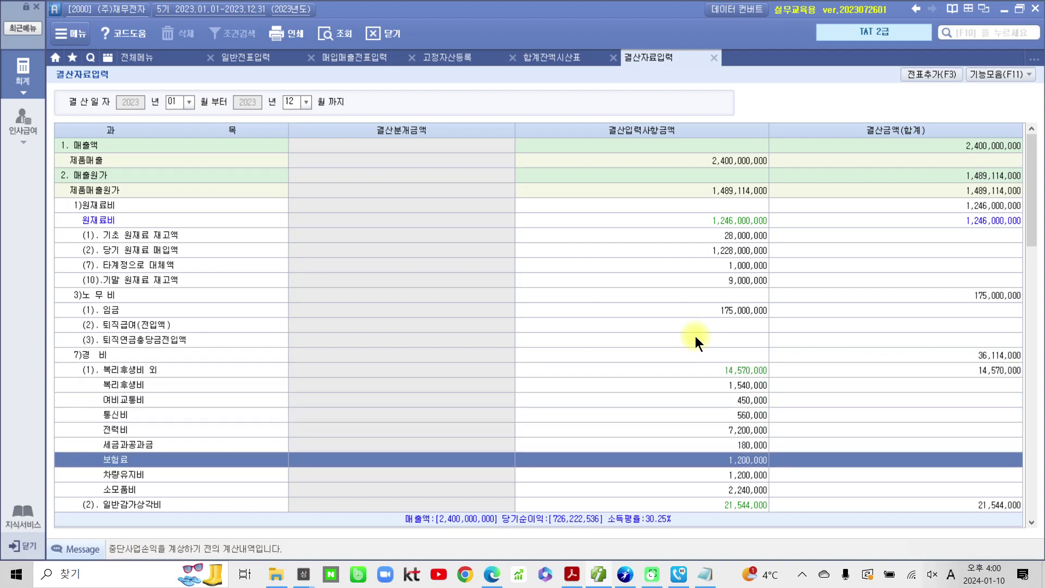
{"action": "key", "text": "Down"}
{"action": "key", "text": "Down"}
{"action": "key", "text": "Down"}
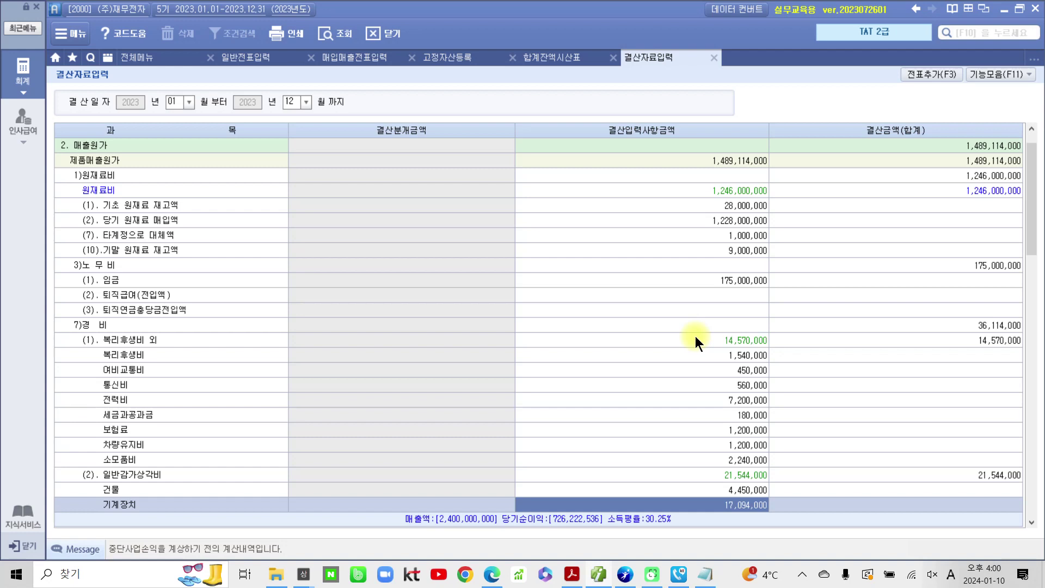
{"action": "key", "text": "Down"}
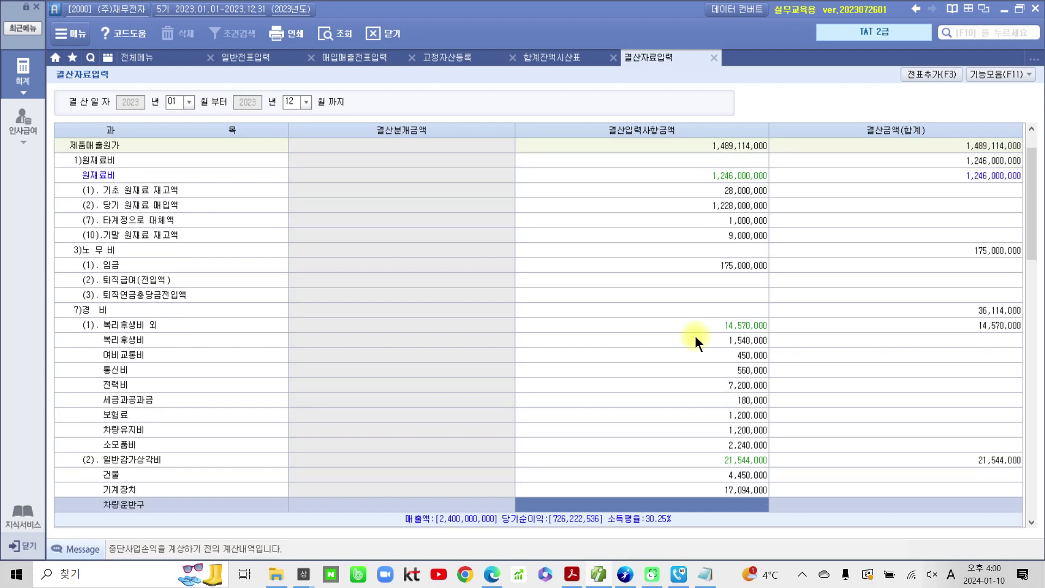
{"action": "key", "text": "Down"}
{"action": "key", "text": "Down"}
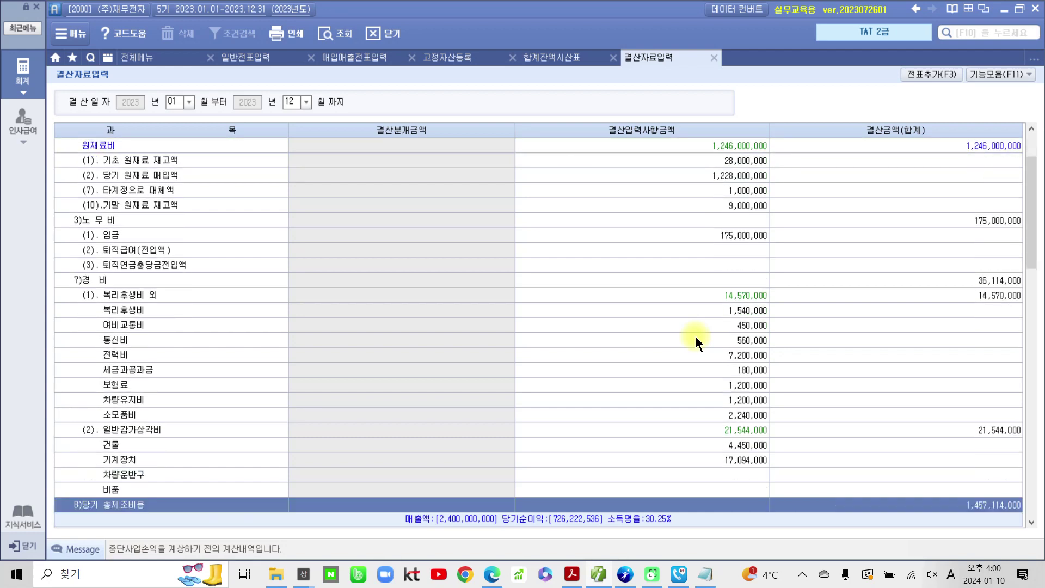
- Leave 기말 재공품 재고액 empty and enter 27,000,000 as the 기말 제품 재고액
{"action": "key", "text": "Down"}
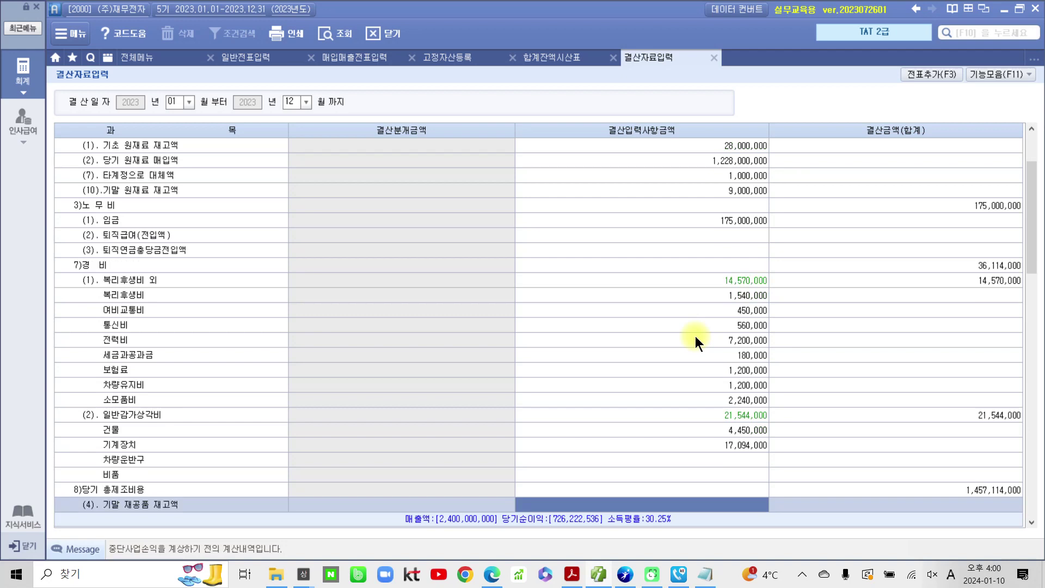
{"action": "key", "text": "Down"}
{"action": "key", "text": "Down"}
{"action": "key", "text": "Down"}
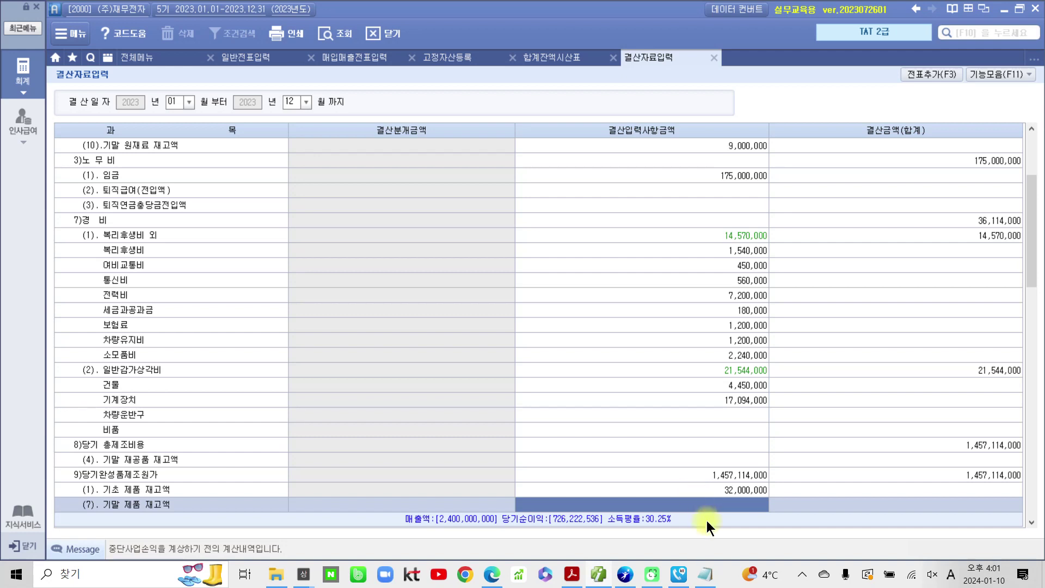
{"action": "type", "text": "27,000,000"}
{"action": "key", "text": "Return"}
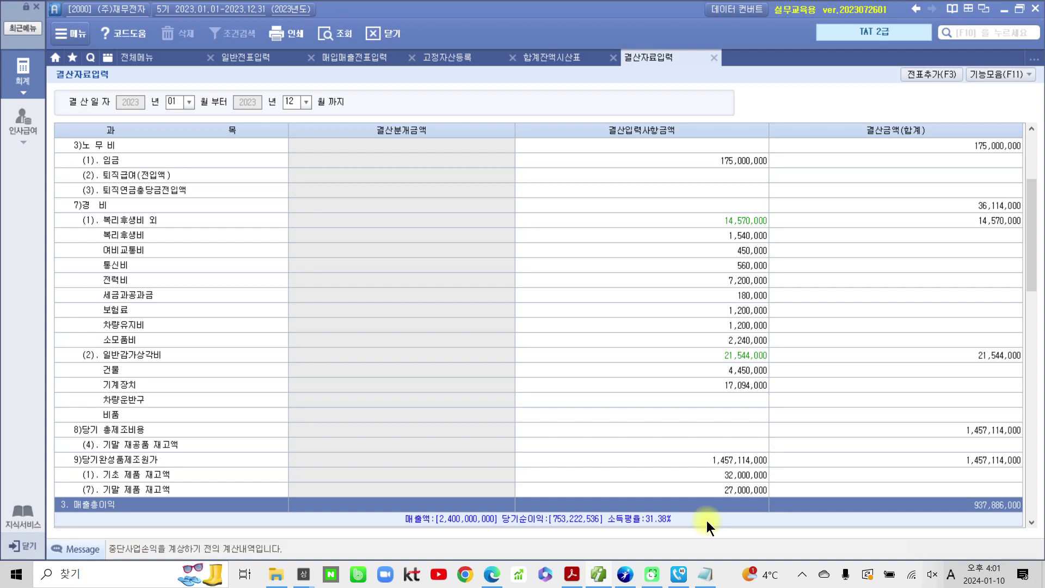
- Review the 판매비와 일반관리비 items, including 퇴직급여(전입액), 퇴직연금충당금전입액 and 감가상각비
{"action": "key", "text": "Down"}
{"action": "key", "text": "Down"}
{"action": "key", "text": "Down"}
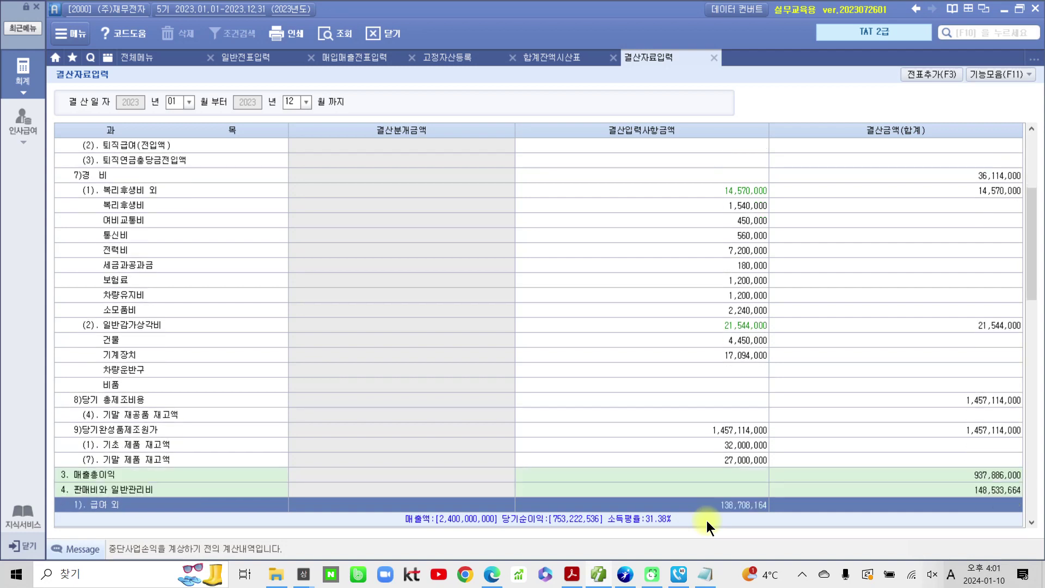
{"action": "key", "text": "Down"}
{"action": "key", "text": "Down"}
{"action": "key", "text": "Down"}
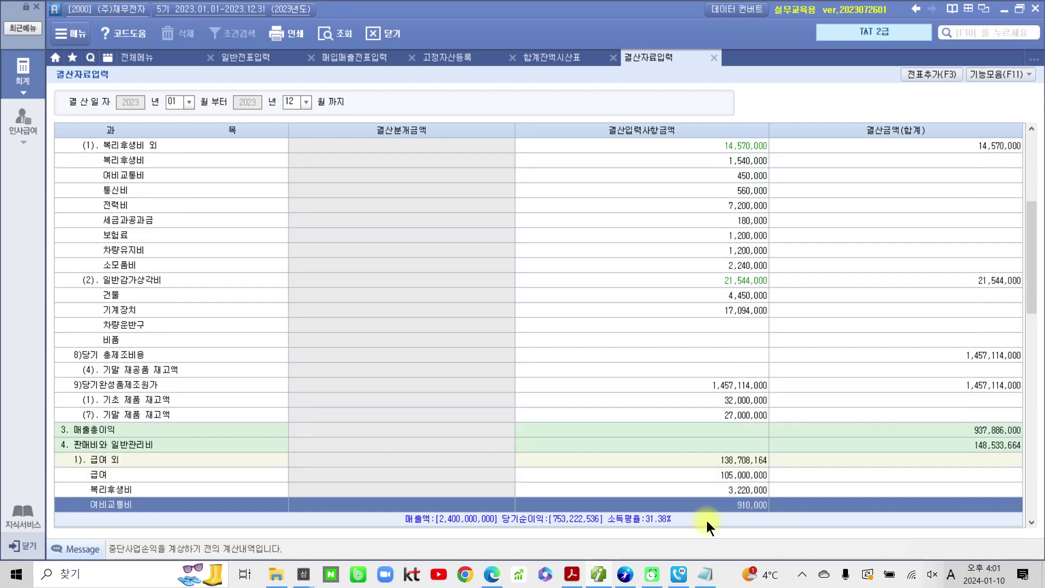
{"action": "key", "text": "Down"}
{"action": "key", "text": "Down"}
{"action": "key", "text": "Down"}
{"action": "key", "text": "Down"}
{"action": "key", "text": "Down"}
{"action": "key", "text": "Down"}
{"action": "key", "text": "Down"}
{"action": "key", "text": "Down"}
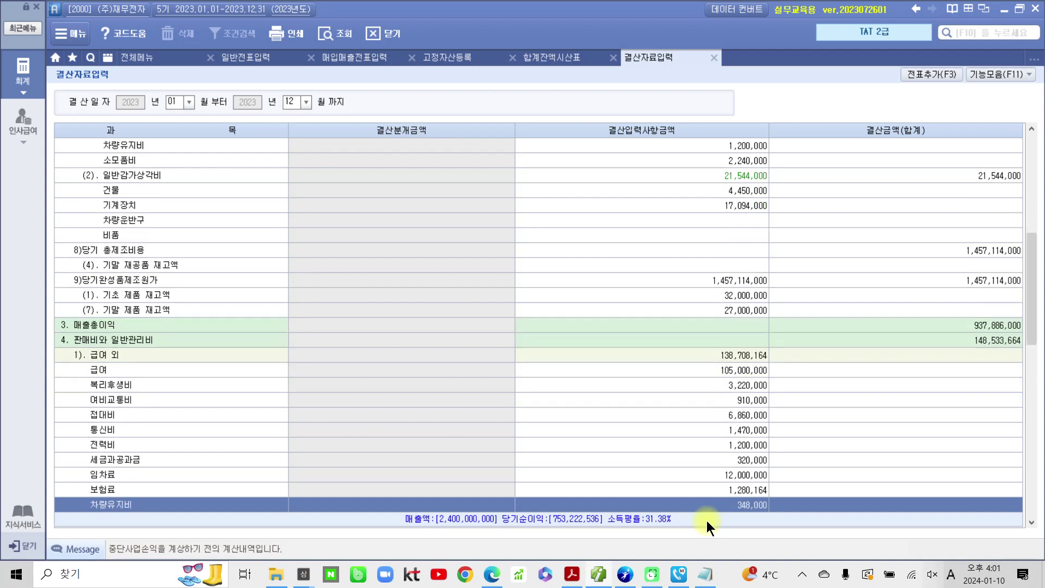
{"action": "key", "text": "Down"}
{"action": "key", "text": "Down"}
{"action": "key", "text": "Down"}
{"action": "key", "text": "Down"}
{"action": "key", "text": "Down"}
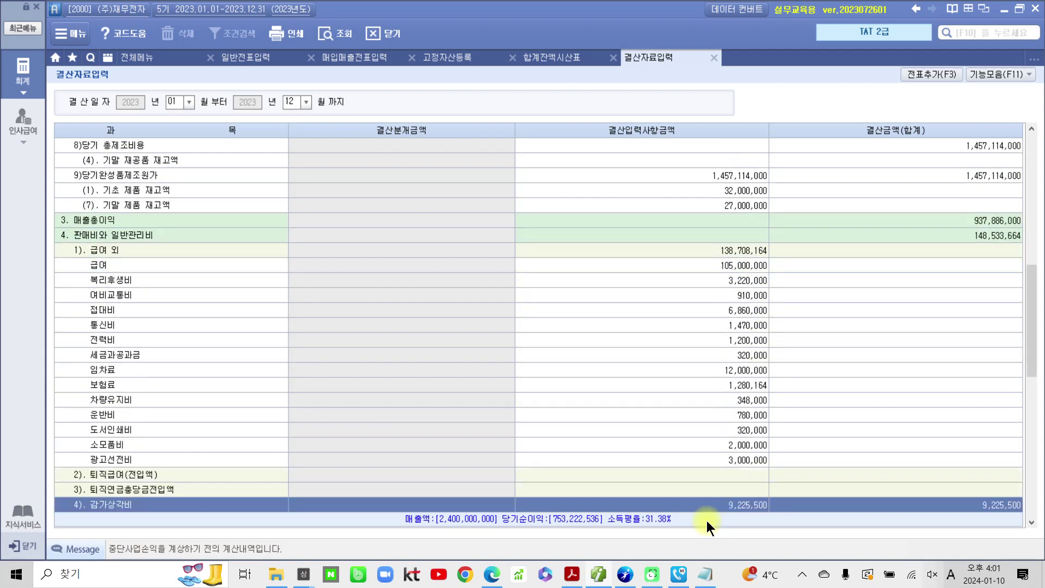
{"action": "key", "text": "Up"}
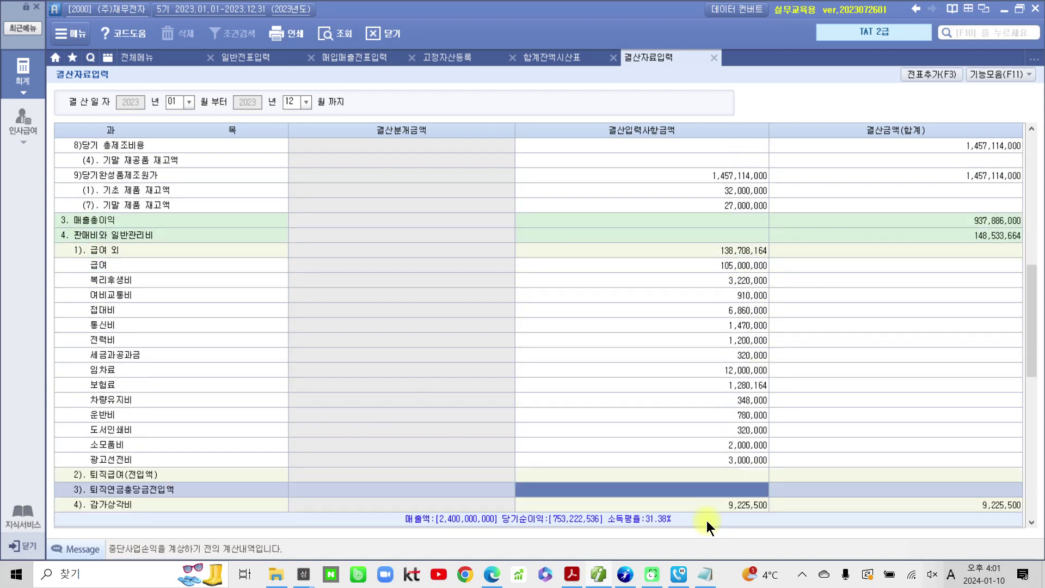
{"action": "key", "text": "Up"}
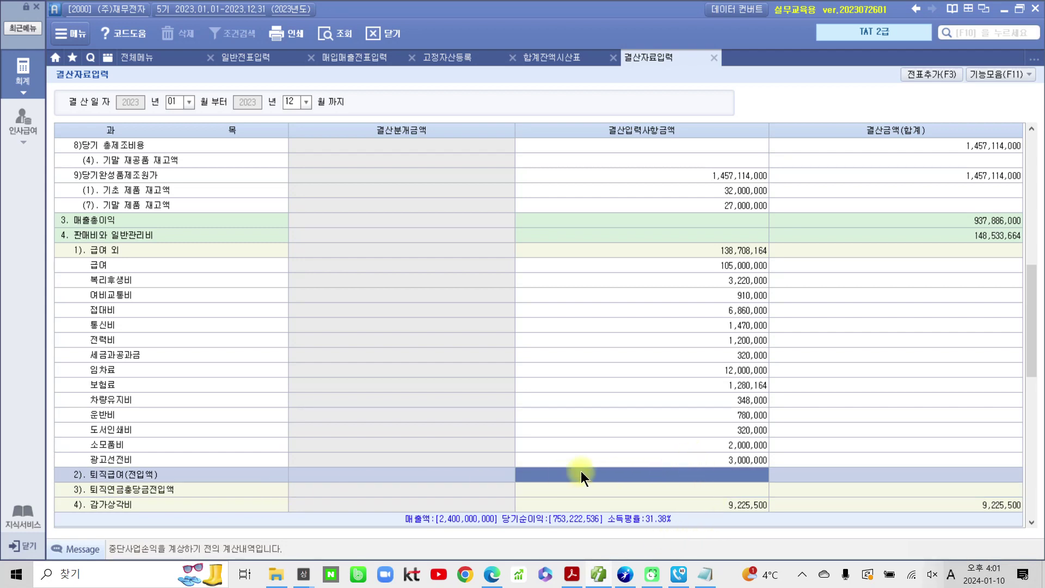
- Review the 판매비와 일반관리비 items from the 감가상각비 breakdown by asset to the 외상매출금 and 받을어음 rows under 대손상각
{"action": "scroll", "coordinate": [574, 468], "scroll_direction": "down", "scroll_amount": 3}
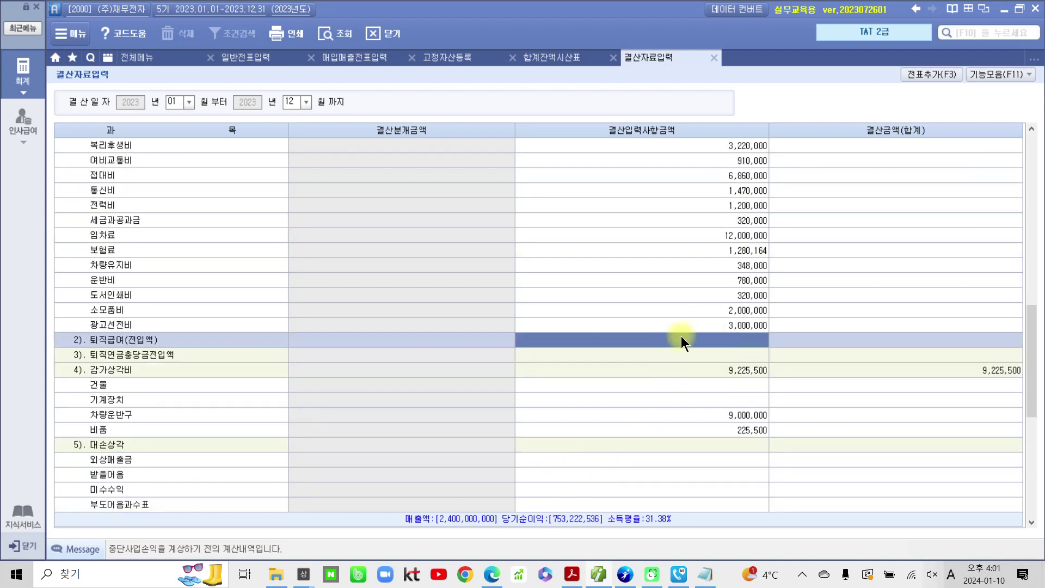
{"action": "scroll", "coordinate": [681, 335], "scroll_direction": "down", "scroll_amount": 3}
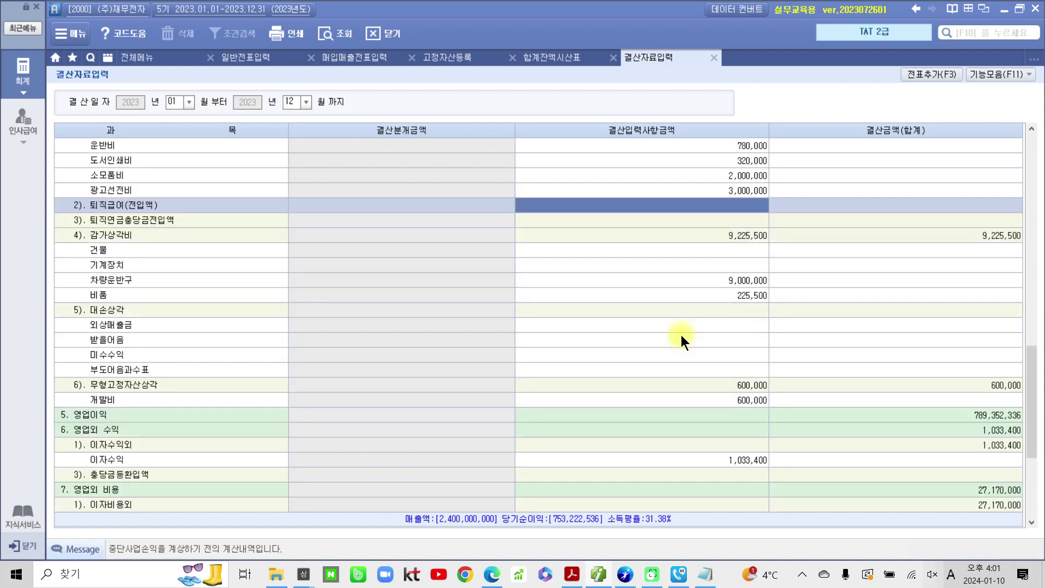
{"action": "key", "text": "Down"}
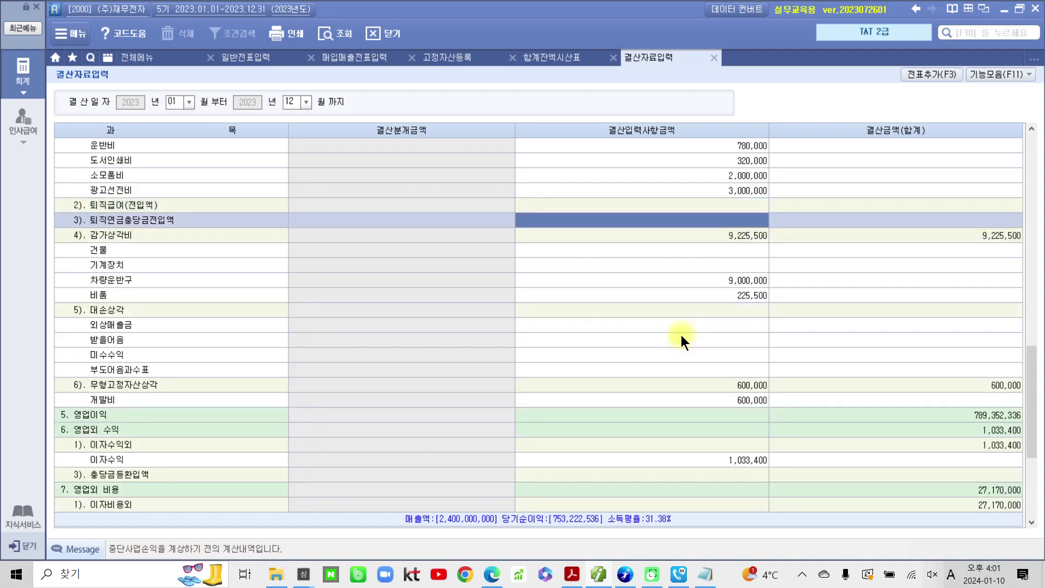
{"action": "key", "text": "Down"}
{"action": "key", "text": "Down"}
{"action": "key", "text": "Down"}
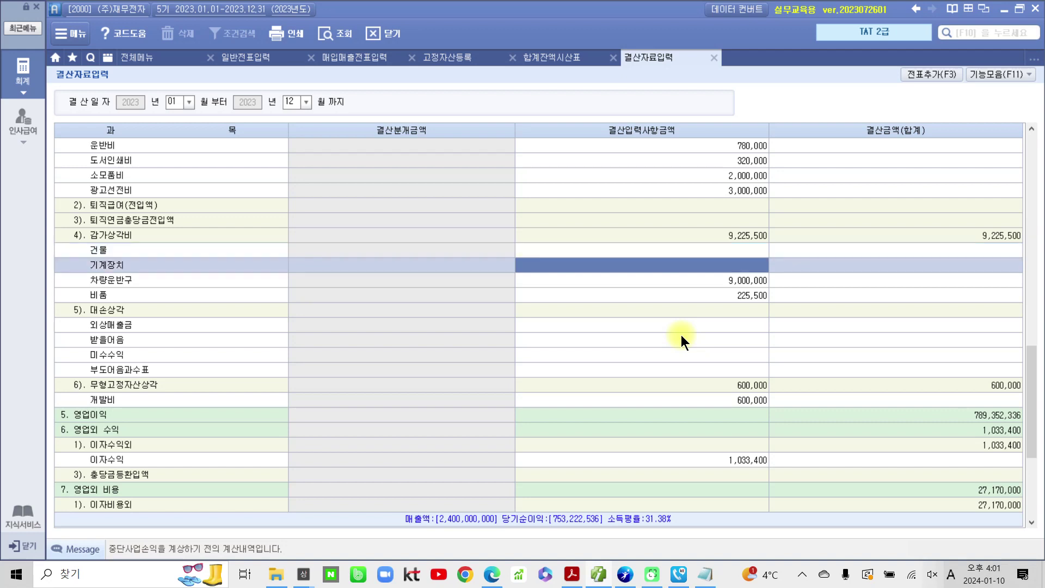
{"action": "key", "text": "Down"}
{"action": "key", "text": "Down"}
{"action": "key", "text": "Down"}
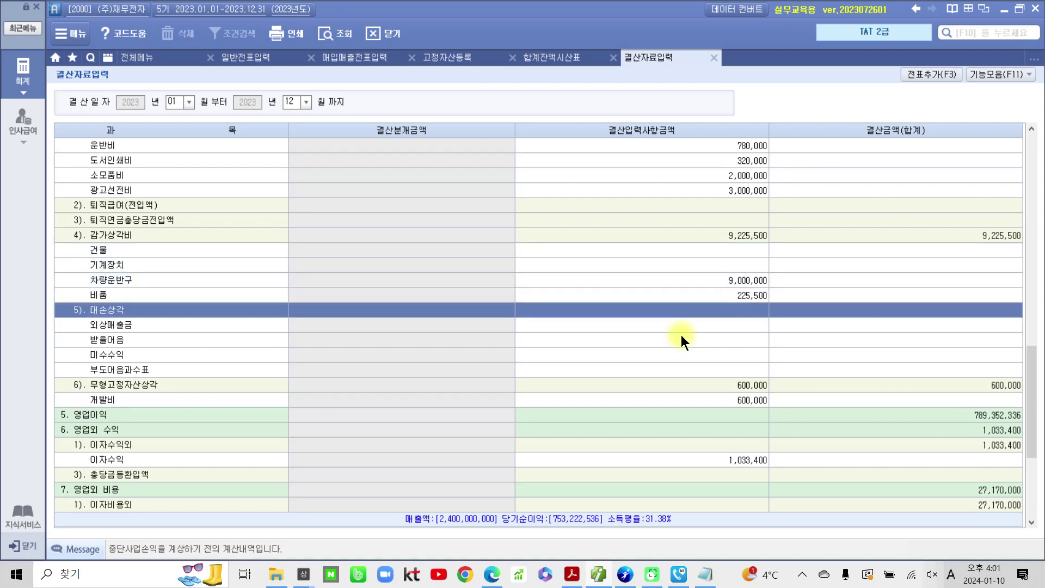
{"action": "key", "text": "Down"}
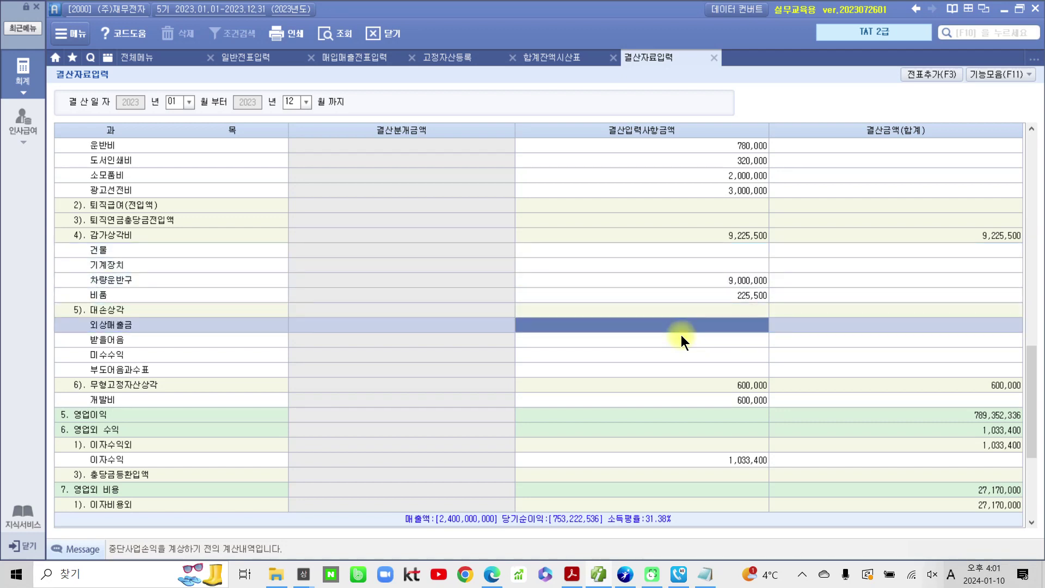
{"action": "key", "text": "Down"}
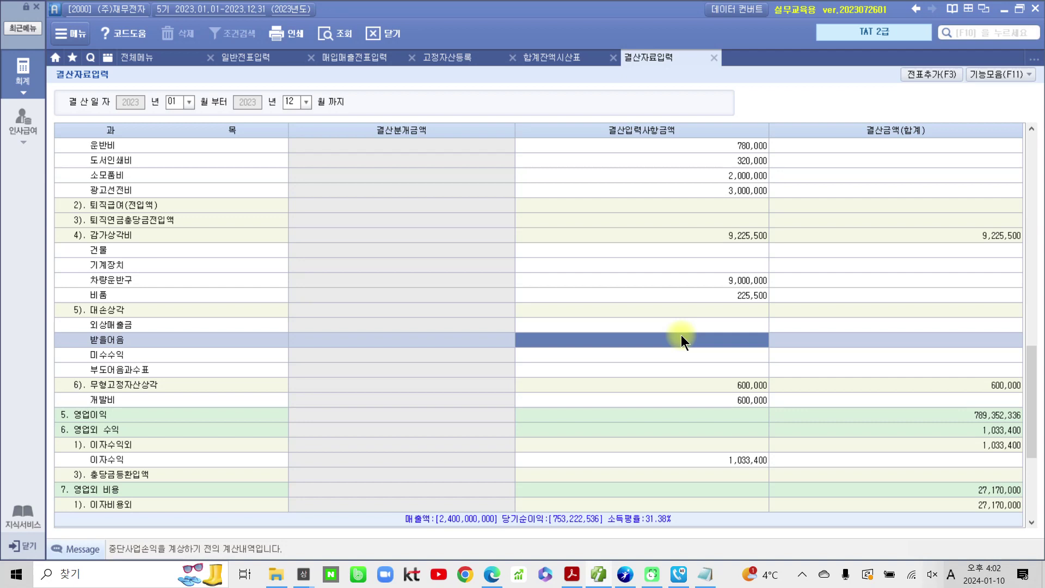
- Review the remaining items from 무형고정자산상각 through 영업외 수익, 영업외 비용 and 법인세차감전이익 down to 법인세 계상
{"action": "key", "text": "Down"}
{"action": "key", "text": "Down"}
{"action": "key", "text": "Down"}
{"action": "key", "text": "Down"}
{"action": "key", "text": "Down"}
{"action": "key", "text": "Down"}
{"action": "key", "text": "Down"}
{"action": "key", "text": "Down"}
{"action": "key", "text": "Down"}
{"action": "key", "text": "Down"}
{"action": "key", "text": "Down"}
{"action": "key", "text": "Down"}
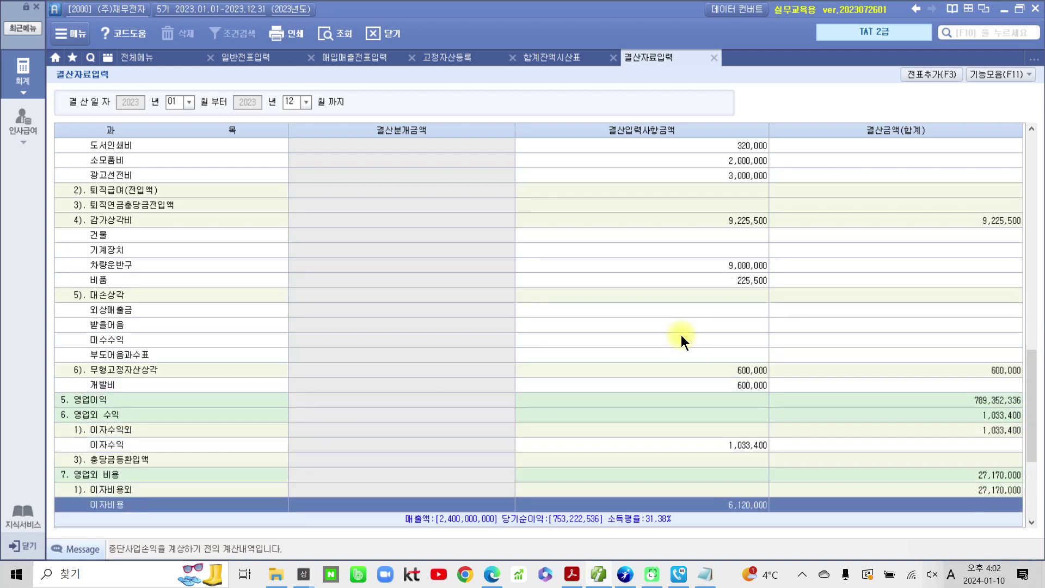
{"action": "key", "text": "Down"}
{"action": "key", "text": "Down"}
{"action": "key", "text": "Down"}
{"action": "key", "text": "Down"}
{"action": "key", "text": "Down"}
{"action": "key", "text": "Down"}
{"action": "key", "text": "Down"}
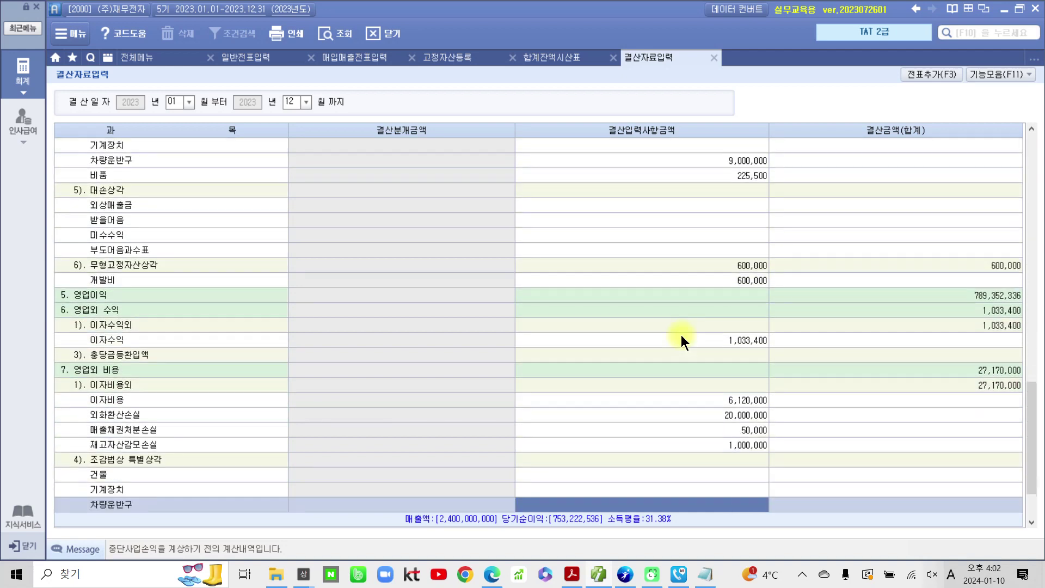
{"action": "key", "text": "Down"}
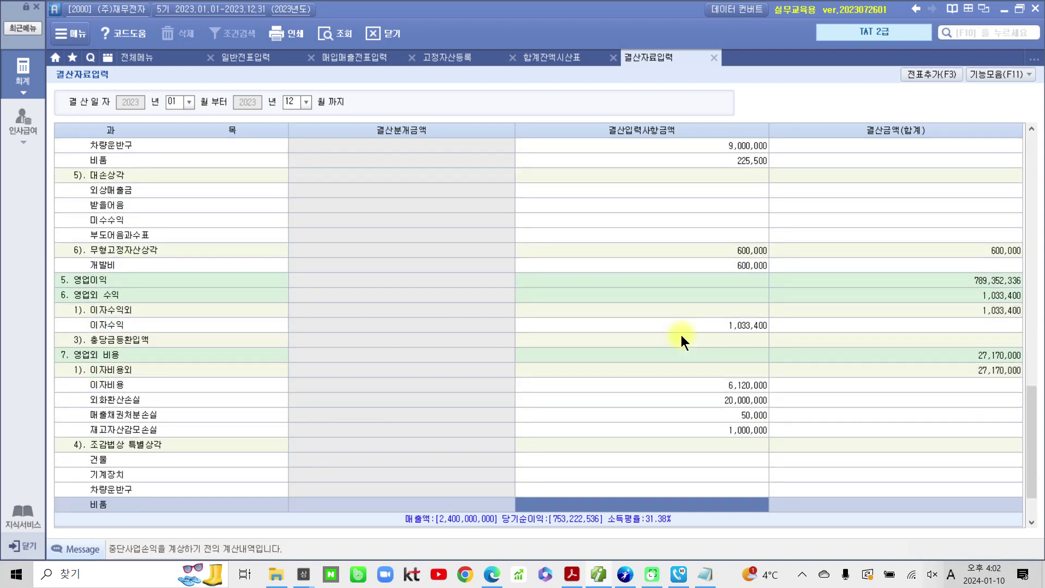
{"action": "key", "text": "Down"}
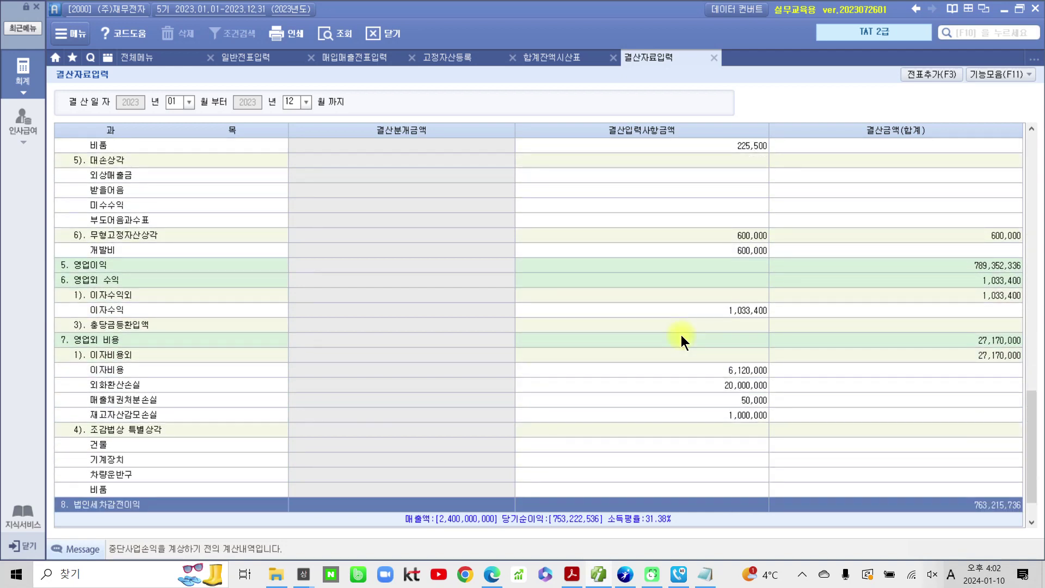
{"action": "key", "text": "Down"}
{"action": "key", "text": "Down"}
{"action": "key", "text": "Down"}
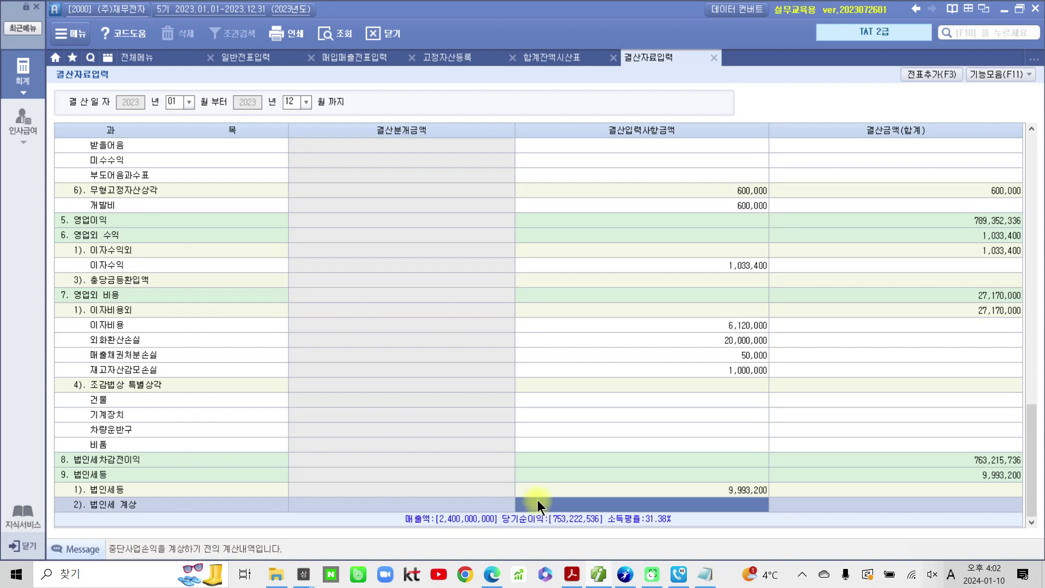
{"action": "left_click_drag", "start_coordinate": [945, 467], "coordinate": [1027, 482]}
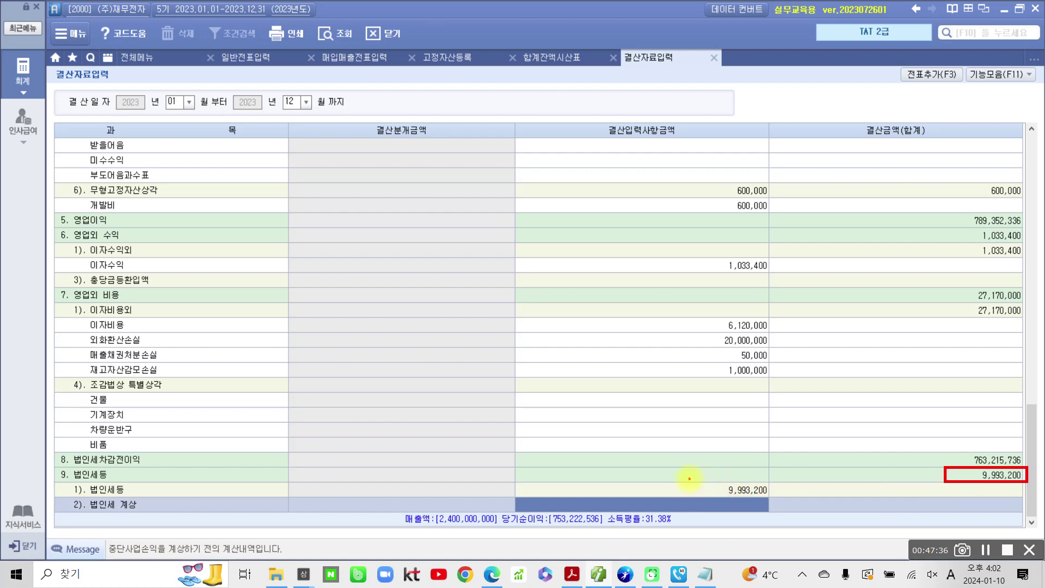
{"action": "mouse_move", "coordinate": [689, 477]}
{"action": "left_mouse_down"}
{"action": "mouse_move", "coordinate": [707, 493]}
{"action": "mouse_move", "coordinate": [787, 500]}
{"action": "mouse_move", "coordinate": [816, 477]}
{"action": "left_mouse_up"}
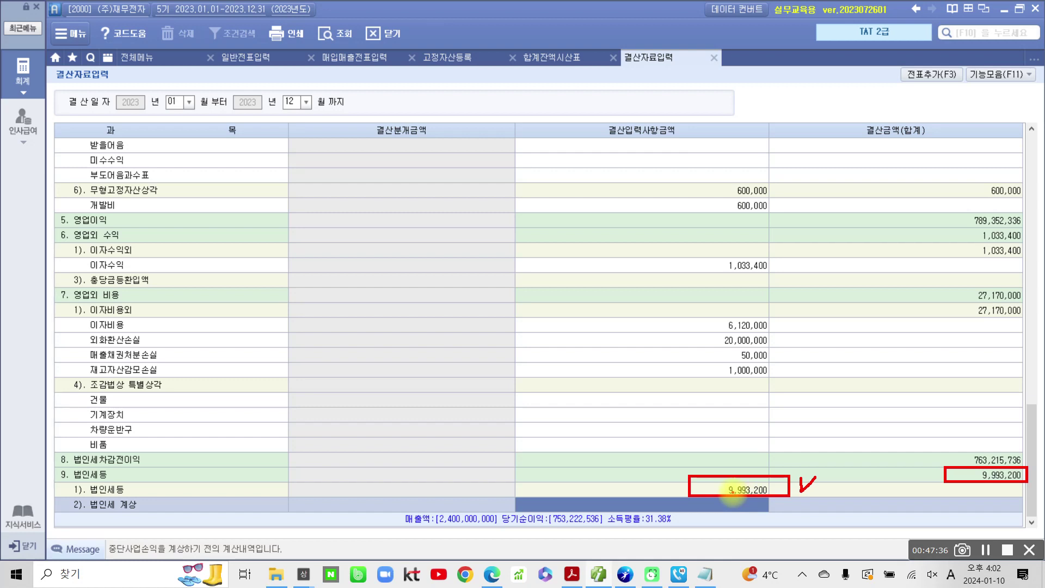
{"action": "left_click_drag", "start_coordinate": [399, 451], "coordinate": [403, 512]}
{"action": "mouse_move", "coordinate": [455, 451]}
{"action": "left_mouse_down"}
{"action": "mouse_move", "coordinate": [462, 512]}
{"action": "mouse_move", "coordinate": [525, 425]}
{"action": "left_mouse_up"}
{"action": "left_click_drag", "start_coordinate": [538, 461], "coordinate": [538, 479]}
{"action": "mouse_move", "coordinate": [560, 427]}
{"action": "left_mouse_down"}
{"action": "mouse_move", "coordinate": [553, 436]}
{"action": "mouse_move", "coordinate": [598, 430]}
{"action": "mouse_move", "coordinate": [652, 404]}
{"action": "left_mouse_up"}
{"action": "mouse_move", "coordinate": [756, 509]}
{"action": "left_mouse_down"}
{"action": "mouse_move", "coordinate": [730, 449]}
{"action": "mouse_move", "coordinate": [773, 528]}
{"action": "left_mouse_up"}
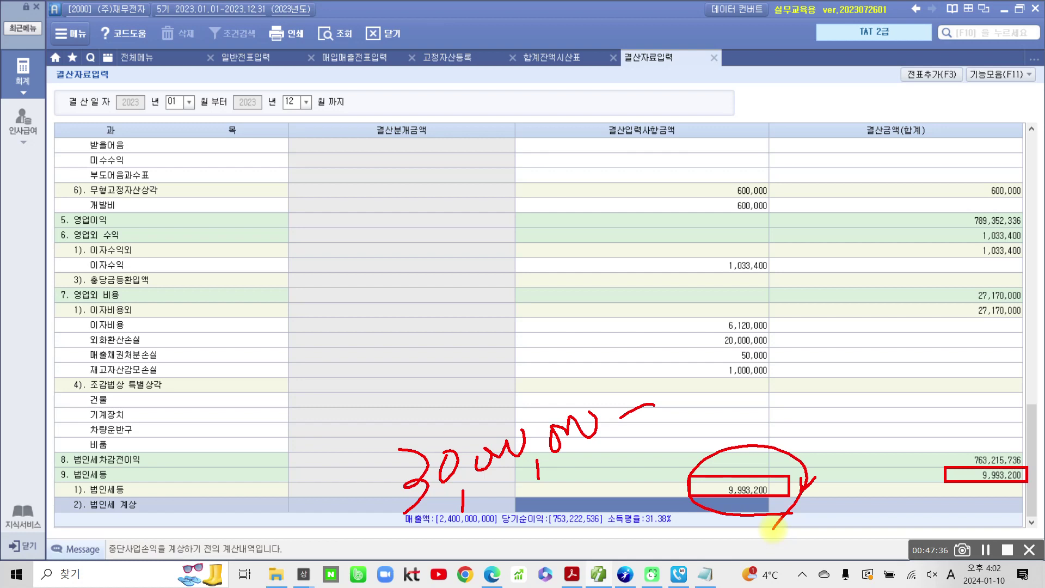
{"action": "key", "text": "Escape"}
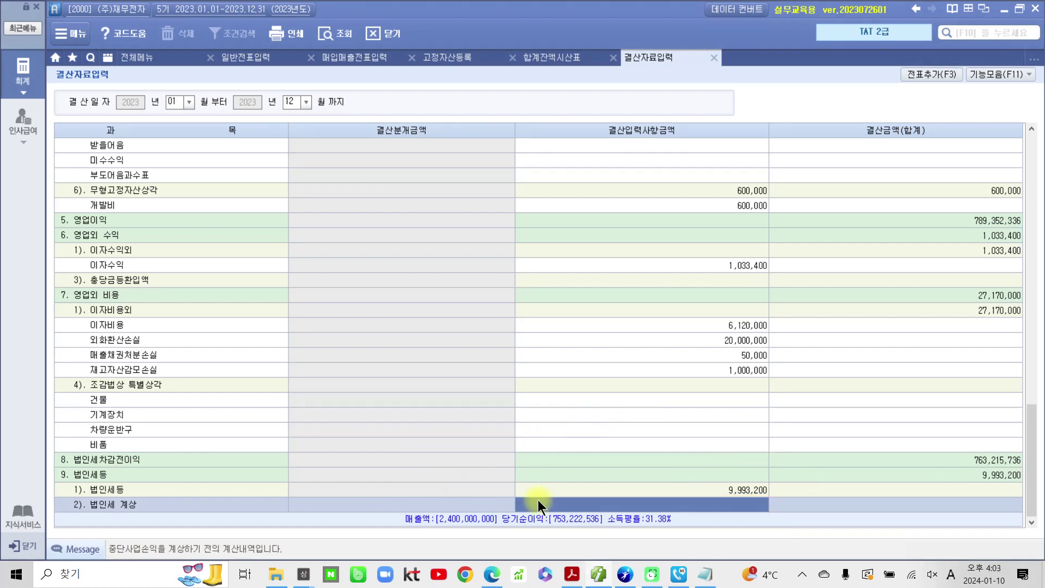
- Enter 20,006,800 as the 법인세 계상 amount under 법인세등
{"action": "left_click", "coordinate": [538, 499]}
{"action": "type", "text": "20,006,8000800"}
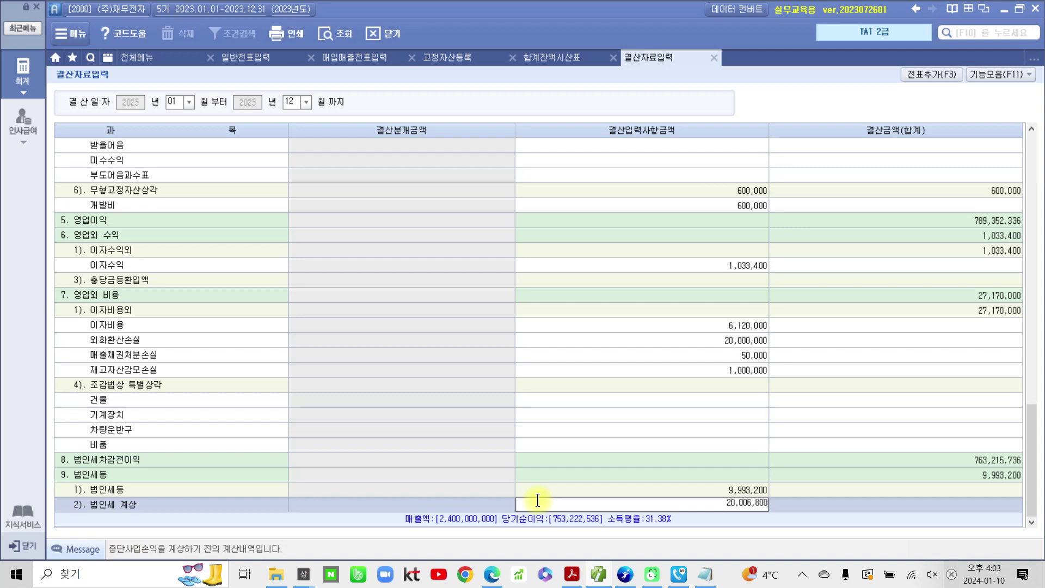
{"action": "key", "text": "Return"}
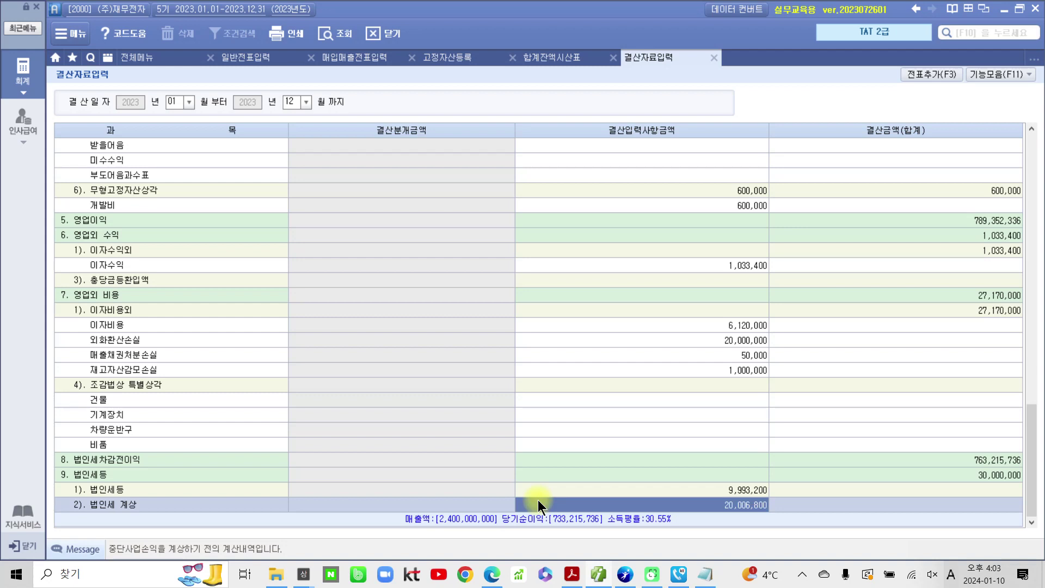
{"action": "mouse_move", "coordinate": [719, 582]}
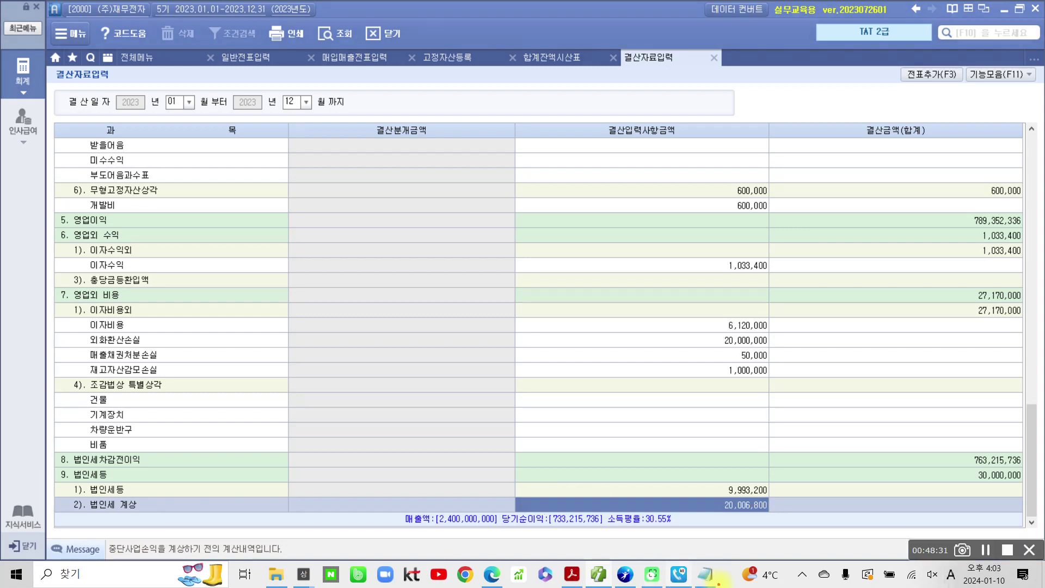
{"action": "mouse_move", "coordinate": [782, 527]}
{"action": "left_mouse_down"}
{"action": "mouse_move", "coordinate": [725, 466]}
{"action": "mouse_move", "coordinate": [780, 526]}
{"action": "left_mouse_up"}
{"action": "mouse_move", "coordinate": [945, 467]}
{"action": "left_mouse_down"}
{"action": "mouse_move", "coordinate": [1020, 493]}
{"action": "mouse_move", "coordinate": [977, 459]}
{"action": "mouse_move", "coordinate": [940, 461]}
{"action": "left_mouse_up"}
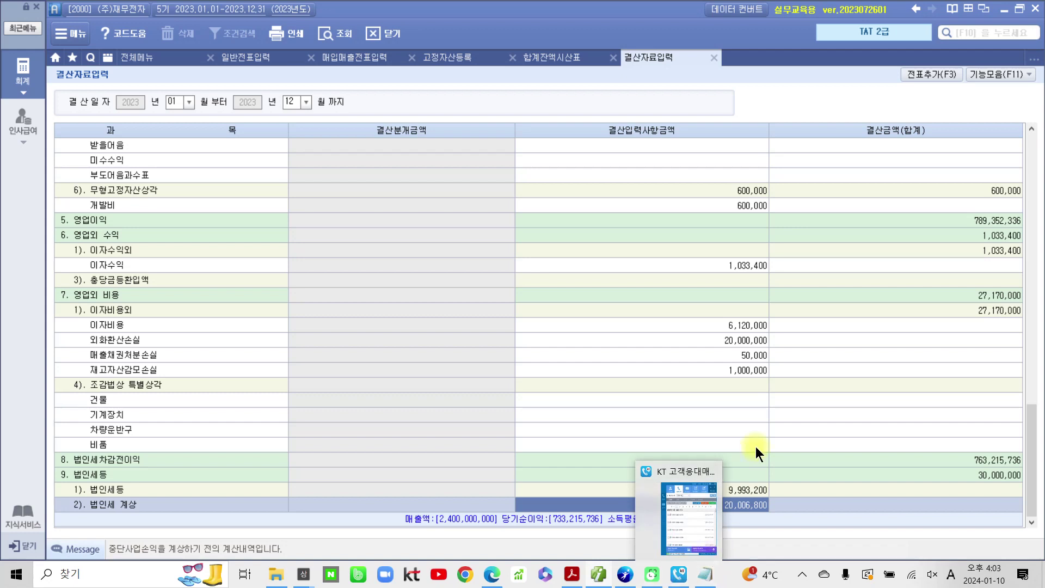
{"action": "left_click", "coordinate": [778, 445]}
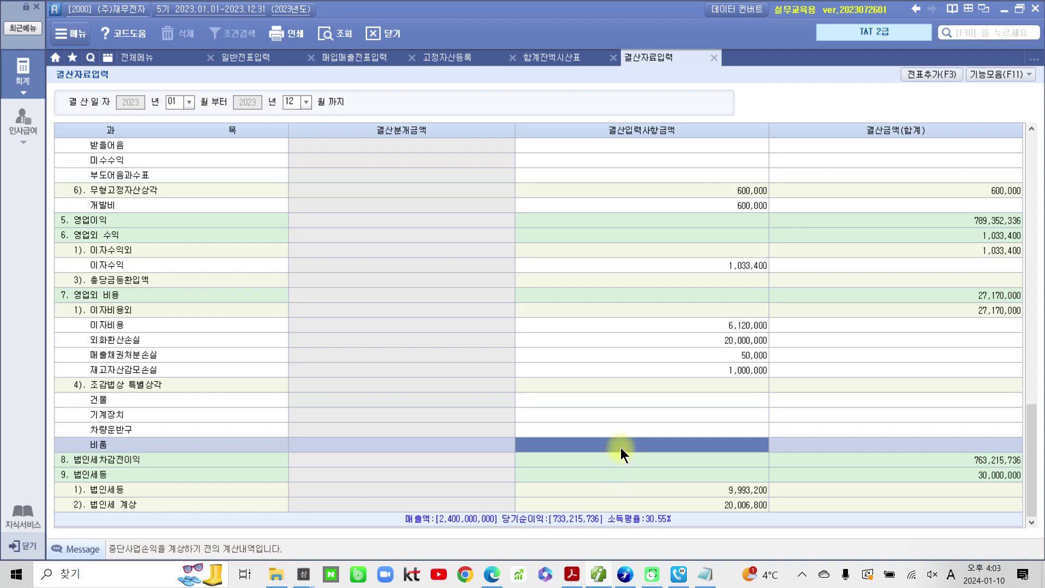
{"action": "left_click", "coordinate": [864, 329]}
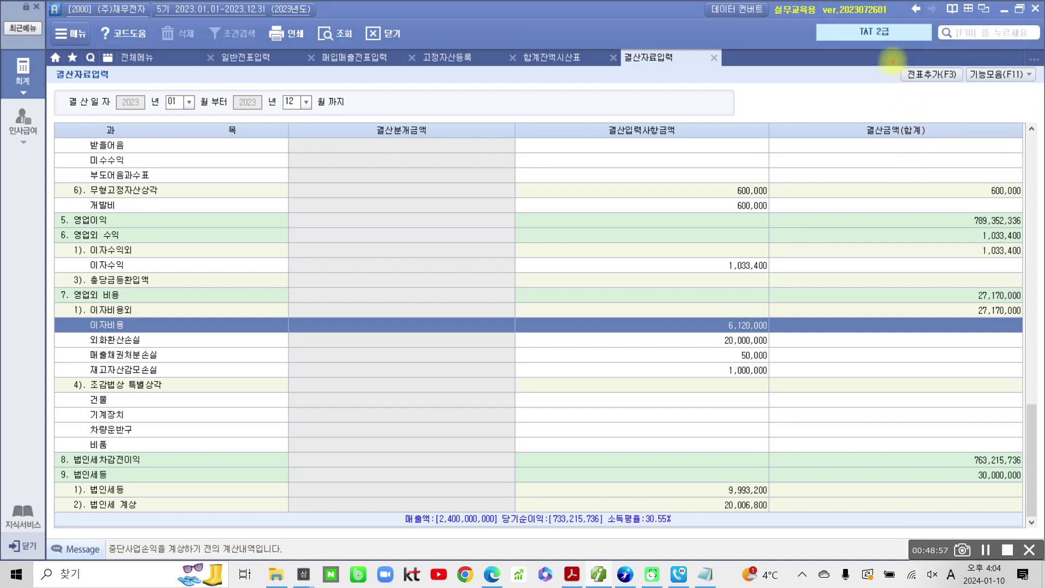
- Add the closing journal entries from 결산자료입력 to the general vouchers and accept the confirmation
{"action": "mouse_move", "coordinate": [893, 61]}
{"action": "left_mouse_down"}
{"action": "mouse_move", "coordinate": [920, 49]}
{"action": "mouse_move", "coordinate": [937, 66]}
{"action": "mouse_move", "coordinate": [963, 60]}
{"action": "left_mouse_up"}
{"action": "left_click", "coordinate": [925, 73]}
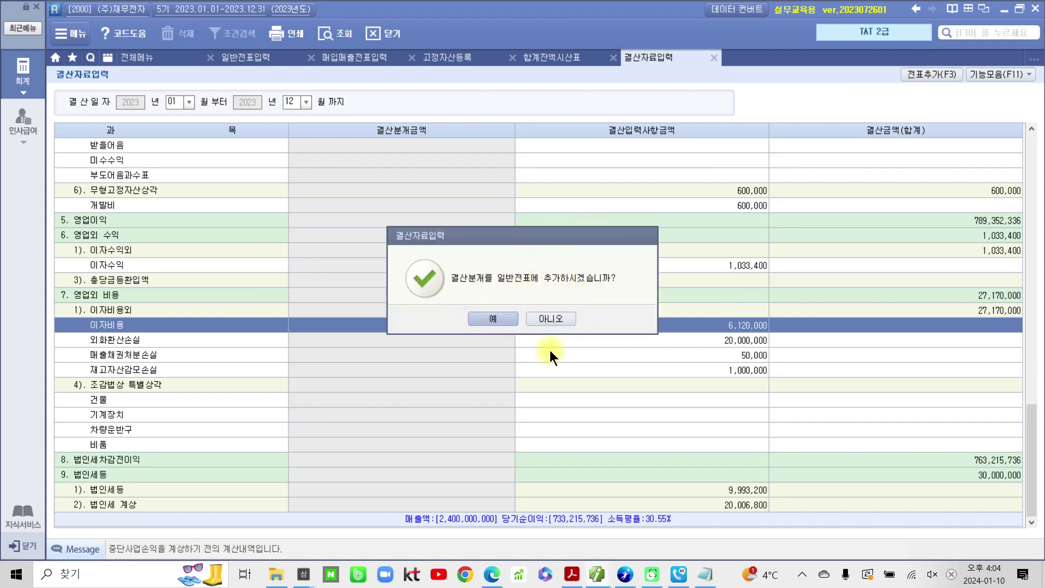
{"action": "left_click", "coordinate": [488, 321]}
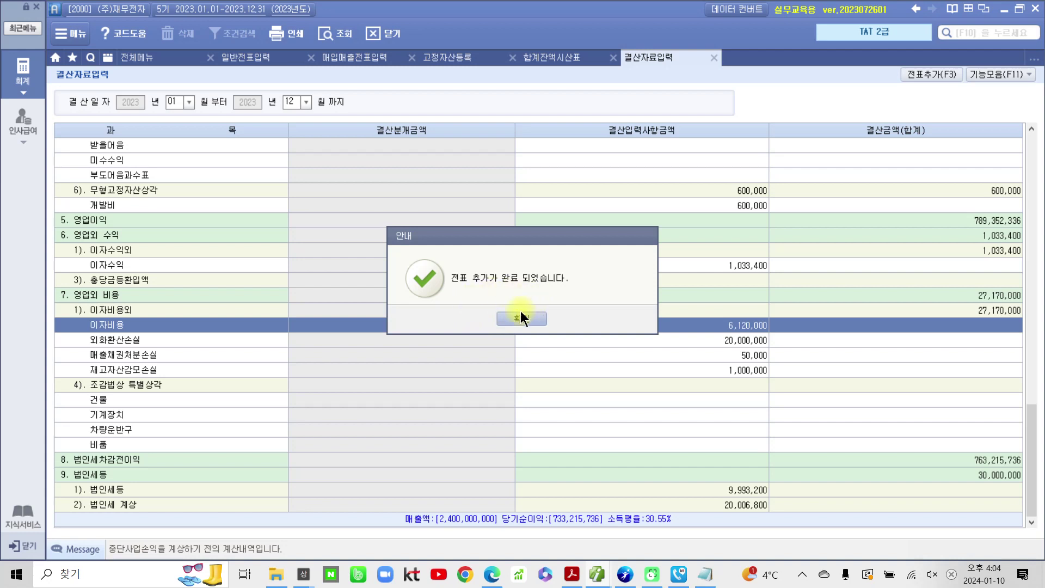
{"action": "left_click", "coordinate": [515, 319]}
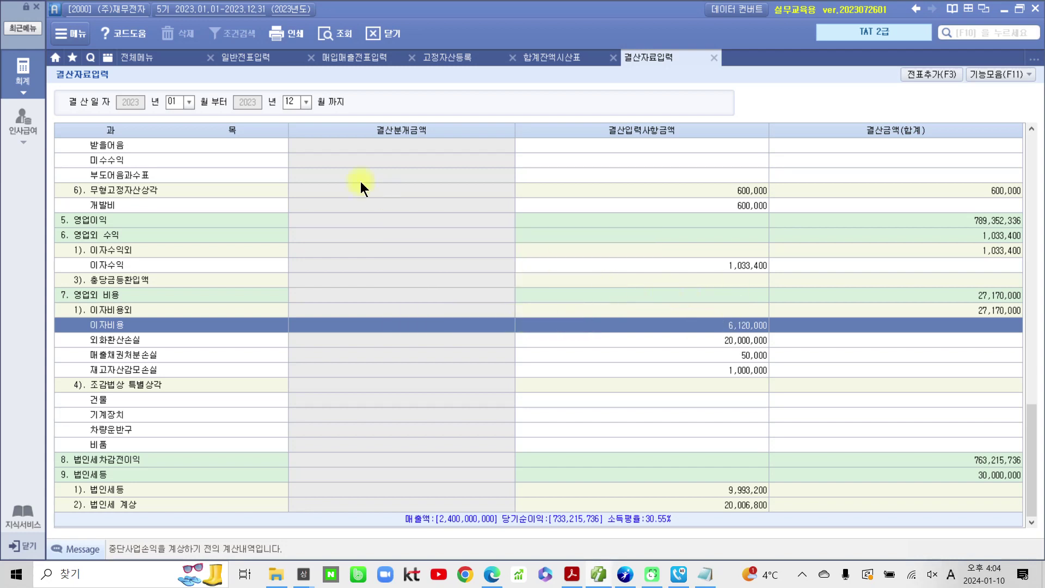
- Reload the December 31 vouchers in 일반전표입력 and examine the automatic closing entries from 원재료비 through 법인세등 and 미지급세금
{"action": "left_click", "coordinate": [234, 57]}
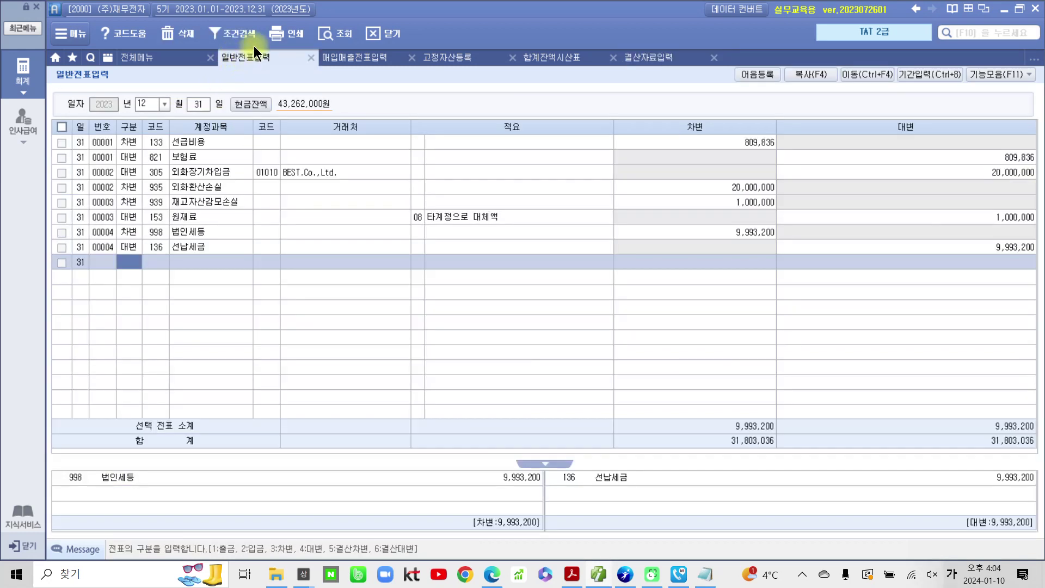
{"action": "left_click", "coordinate": [324, 34]}
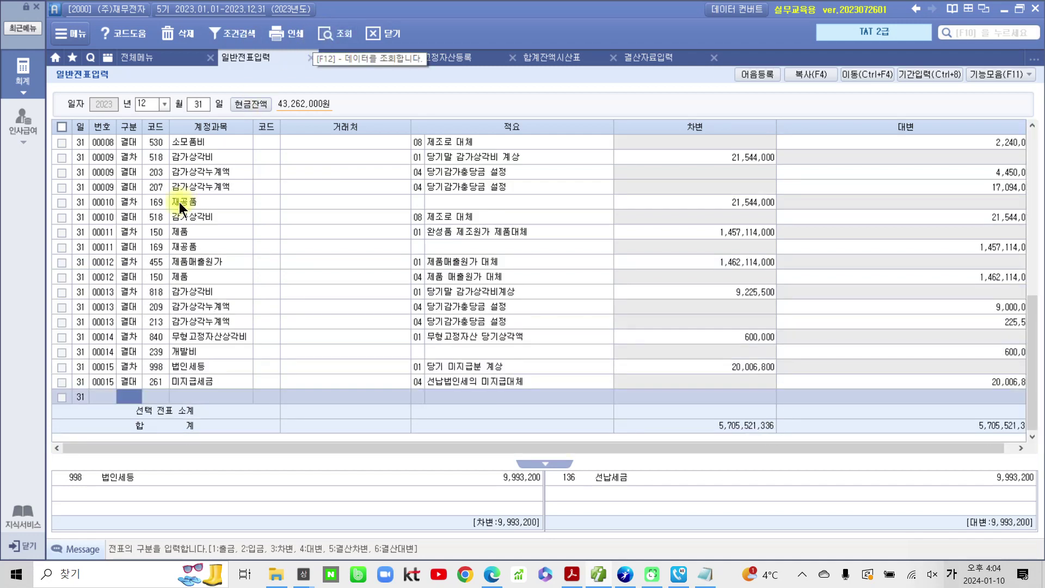
{"action": "left_click", "coordinate": [132, 222]}
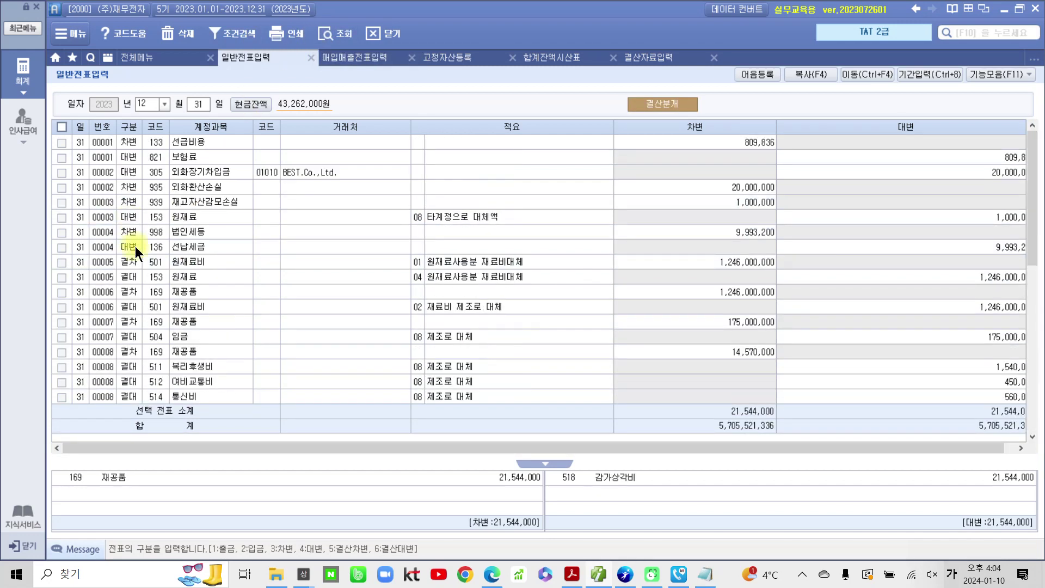
{"action": "left_click", "coordinate": [137, 260]}
{"action": "left_click", "coordinate": [136, 291]}
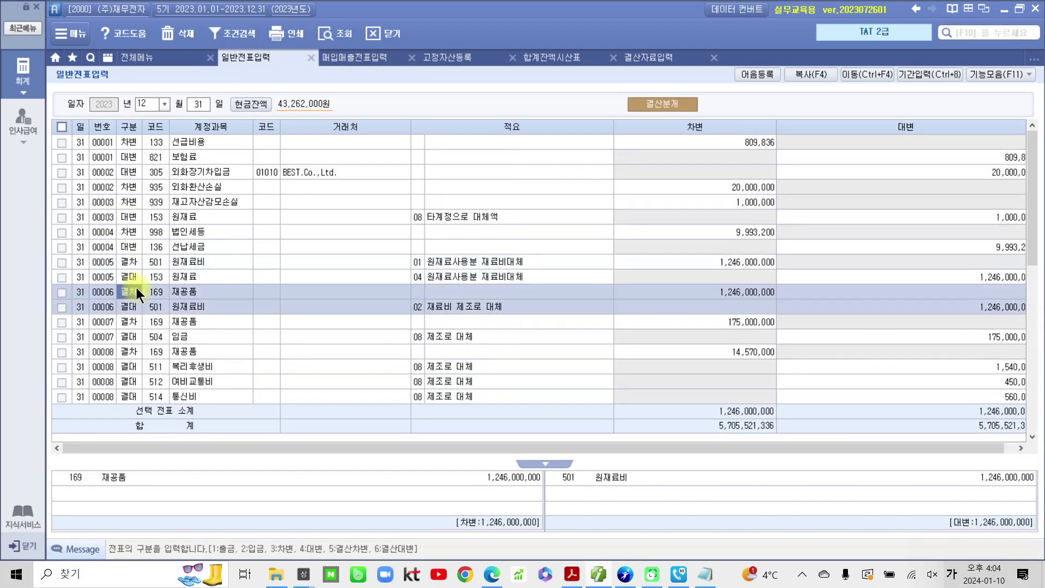
{"action": "left_click", "coordinate": [142, 265]}
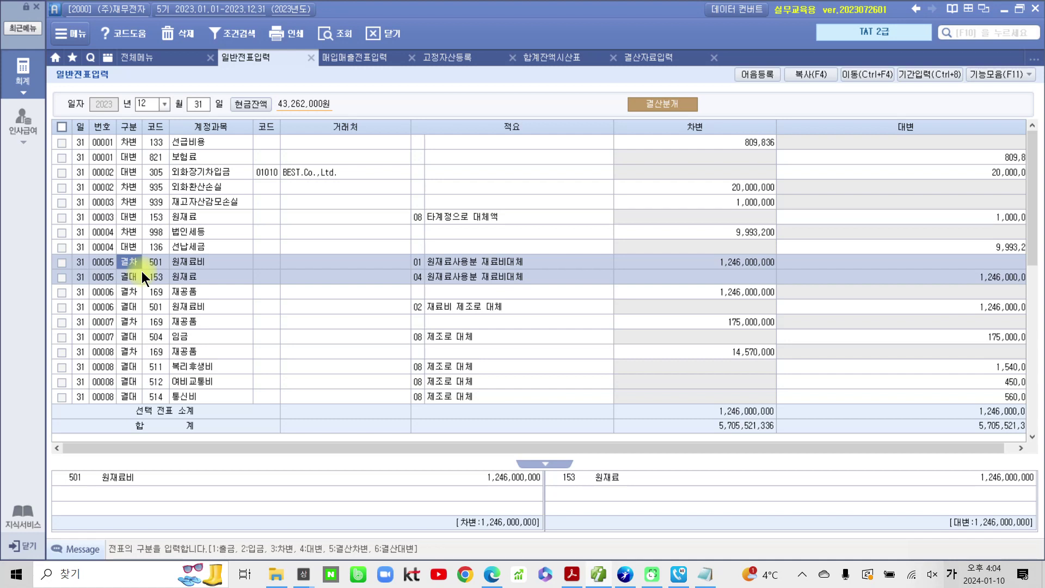
{"action": "scroll", "coordinate": [142, 271], "scroll_direction": "down", "scroll_amount": 6}
{"action": "left_click", "coordinate": [119, 375]}
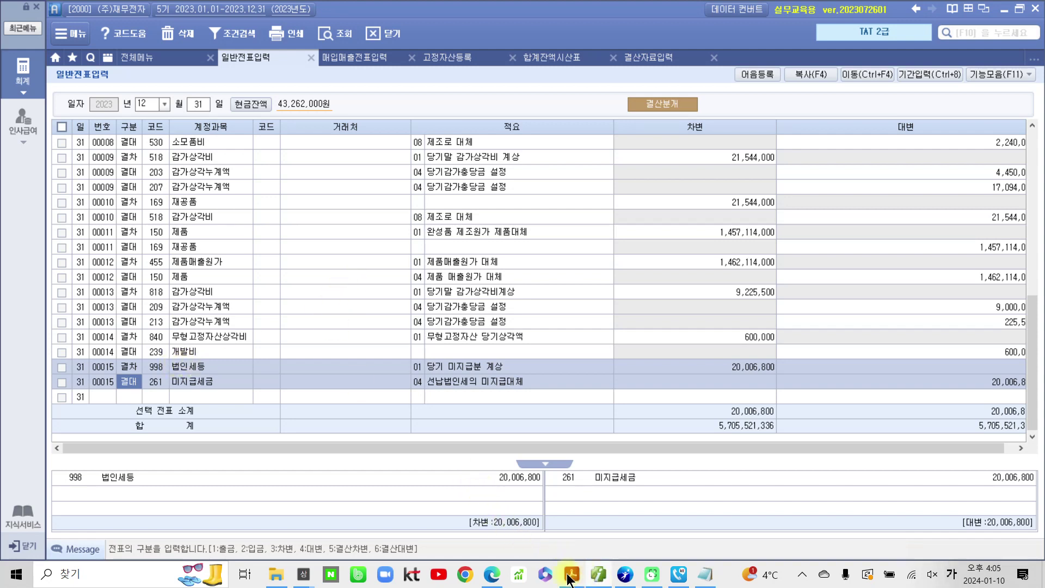
- Switch to the textbook PDF and review the 법인세등 solution for exercise 5 and the 자동결산 instructions up to 전표추가(F3)
{"action": "left_click", "coordinate": [567, 578]}
{"action": "scroll", "coordinate": [560, 427], "scroll_direction": "down", "scroll_amount": 3}
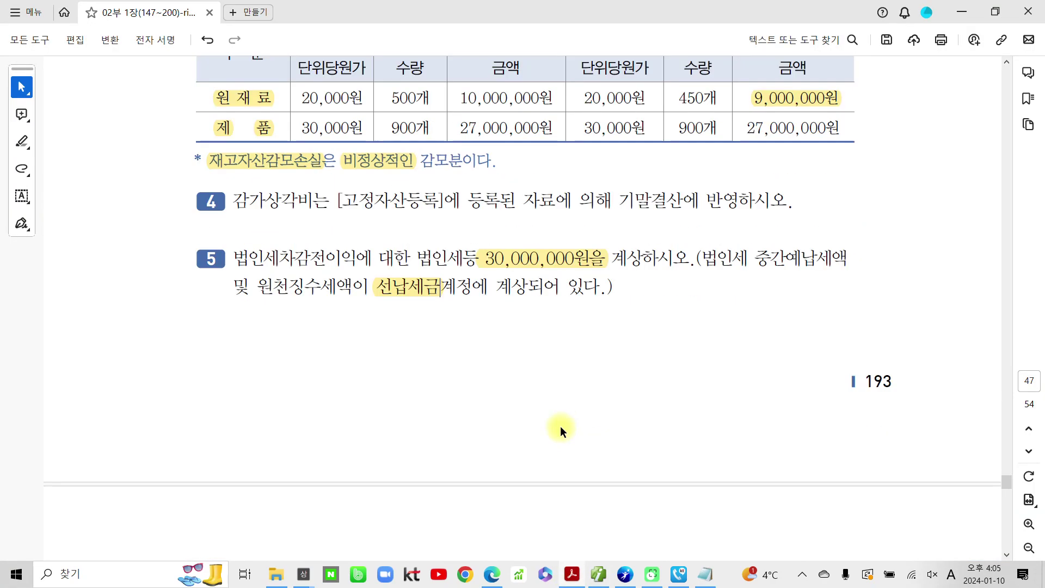
{"action": "scroll", "coordinate": [560, 428], "scroll_direction": "down", "scroll_amount": 15}
{"action": "scroll", "coordinate": [535, 426], "scroll_direction": "down", "scroll_amount": 12}
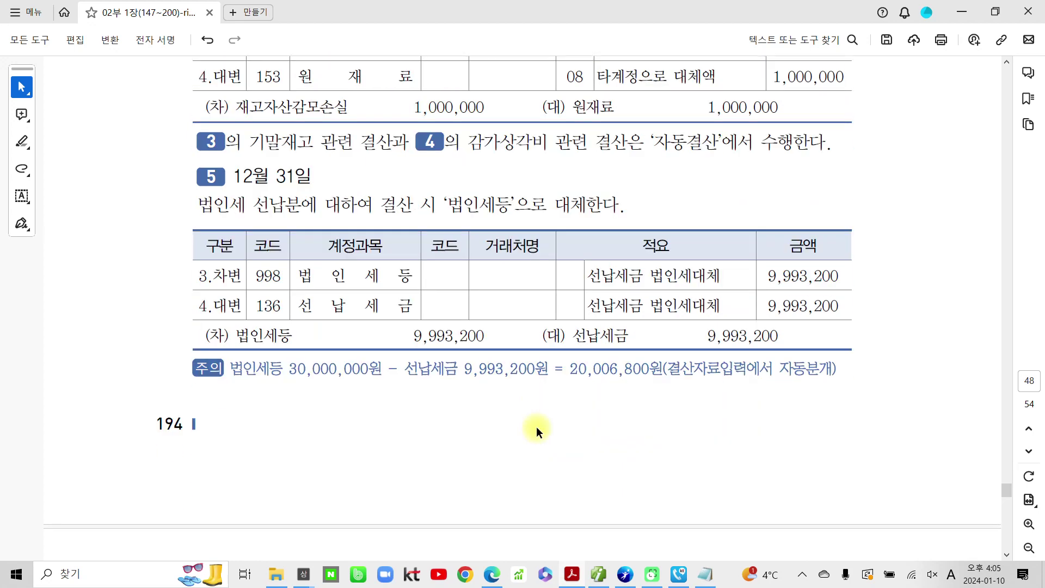
{"action": "scroll", "coordinate": [536, 426], "scroll_direction": "down", "scroll_amount": 15}
{"action": "scroll", "coordinate": [536, 426], "scroll_direction": "down", "scroll_amount": 15}
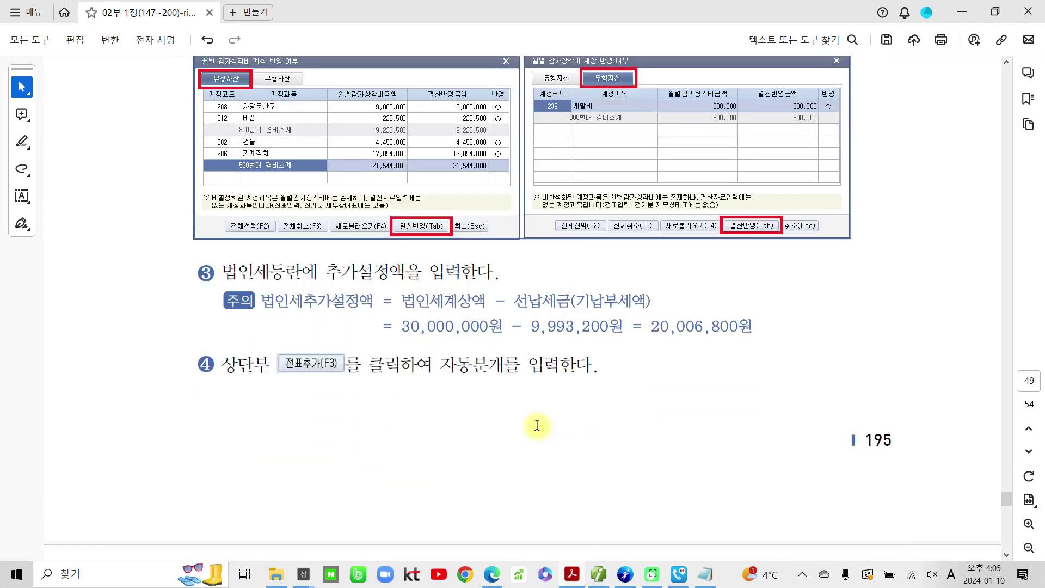
{"action": "scroll", "coordinate": [537, 425], "scroll_direction": "down", "scroll_amount": 5}
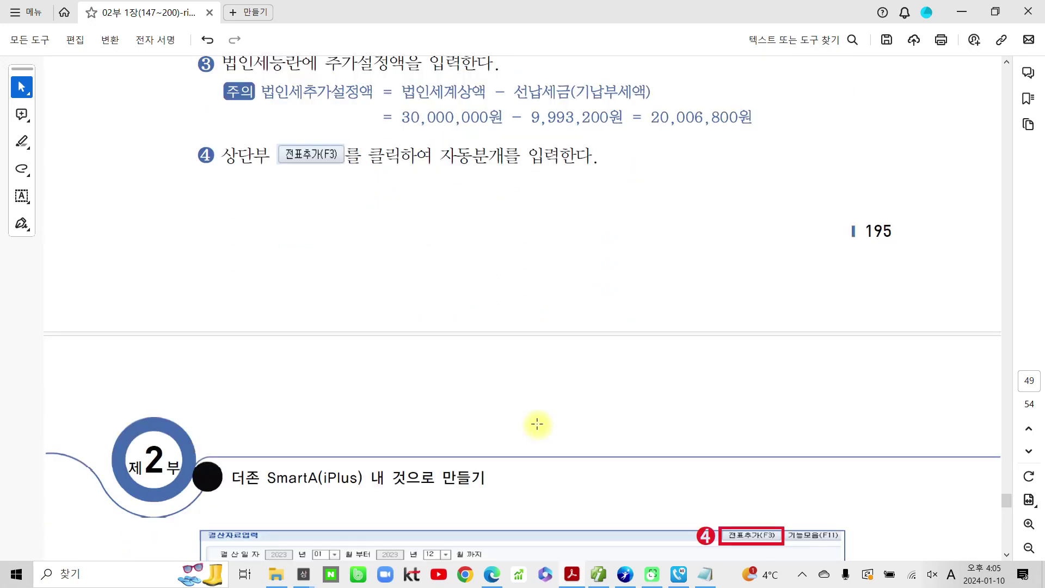
- Review the textbook's automatically entered closing vouchers and the 자동분개 일괄 삭제하기 tip, continuing to section 05 재무제표 작성
{"action": "scroll", "coordinate": [537, 424], "scroll_direction": "down", "scroll_amount": 12}
{"action": "scroll", "coordinate": [537, 424], "scroll_direction": "down", "scroll_amount": 15}
{"action": "scroll", "coordinate": [539, 425], "scroll_direction": "down", "scroll_amount": 10}
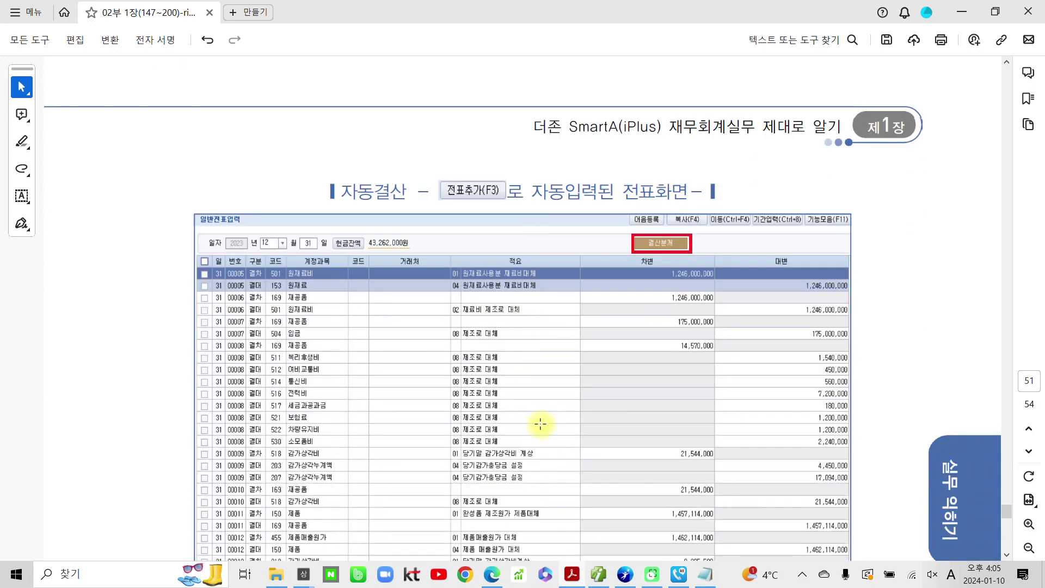
{"action": "scroll", "coordinate": [540, 424], "scroll_direction": "down", "scroll_amount": 3}
{"action": "scroll", "coordinate": [539, 424], "scroll_direction": "down", "scroll_amount": 6}
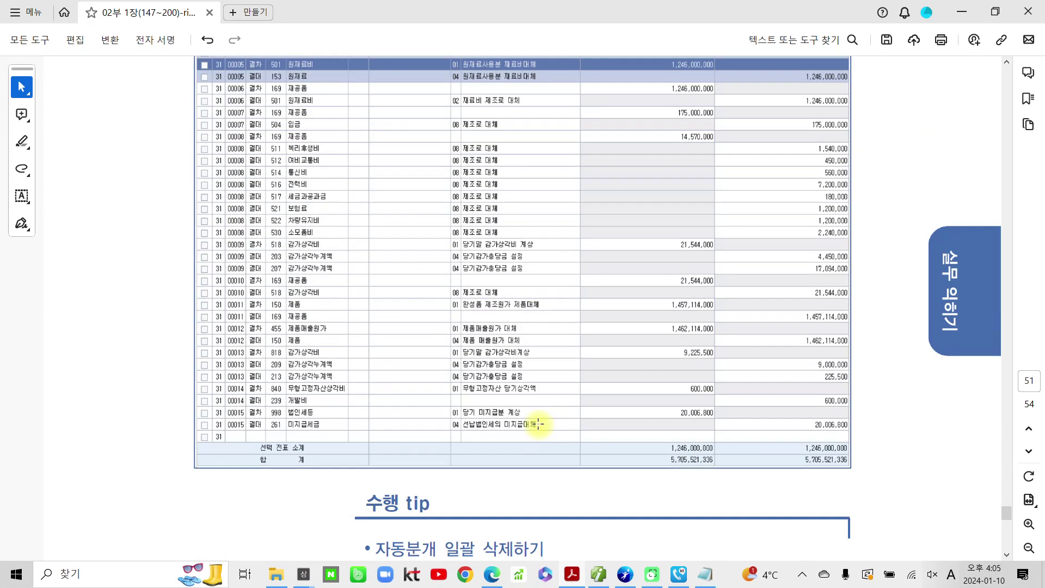
{"action": "scroll", "coordinate": [539, 423], "scroll_direction": "down", "scroll_amount": 16}
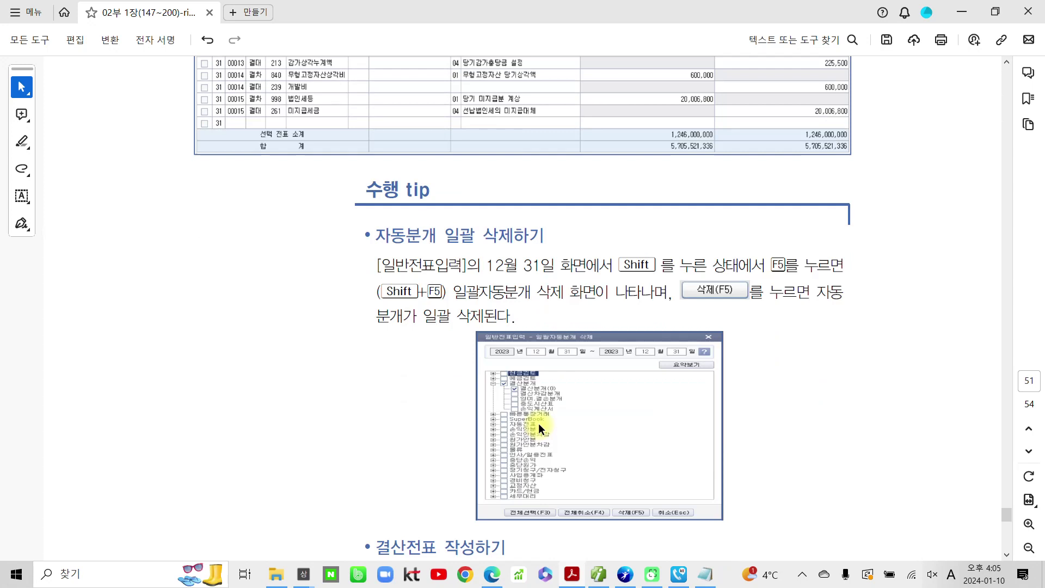
{"action": "scroll", "coordinate": [538, 423], "scroll_direction": "down", "scroll_amount": 12}
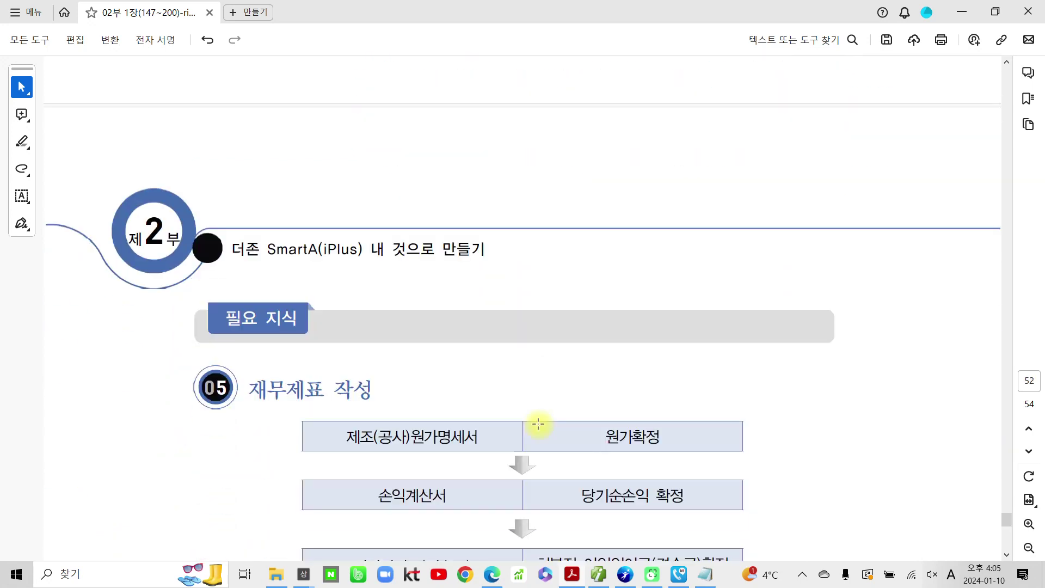